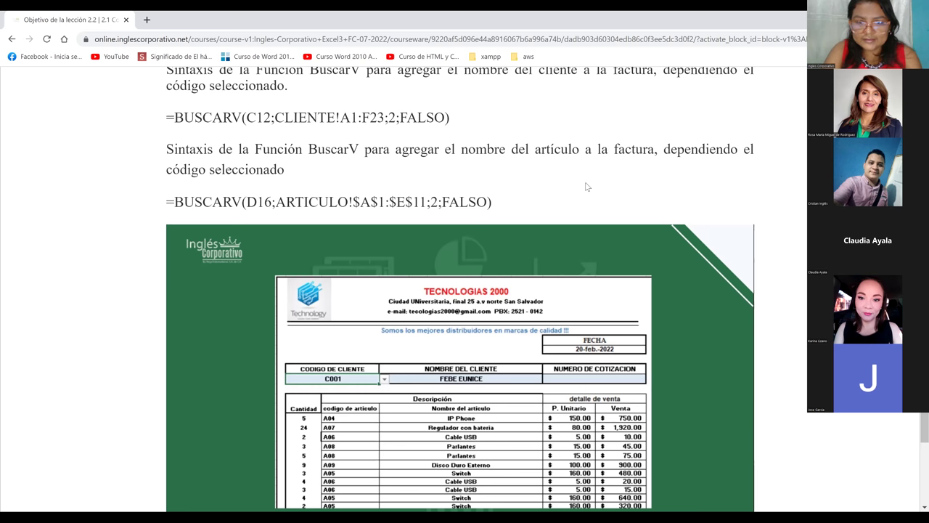
Scroll below the slide and move on to the BuscarV validation-lists lesson.
{"action": "scroll", "coordinate": [587, 187], "scroll_direction": "down", "scroll_amount": 1}
{"action": "scroll", "coordinate": [586, 187], "scroll_direction": "down", "scroll_amount": 1}
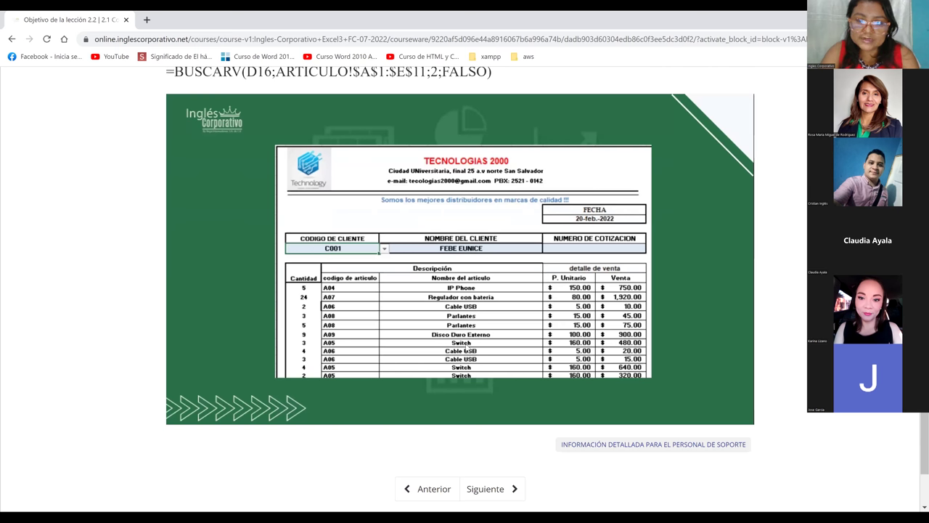
{"action": "scroll", "coordinate": [463, 346], "scroll_direction": "down", "scroll_amount": 1}
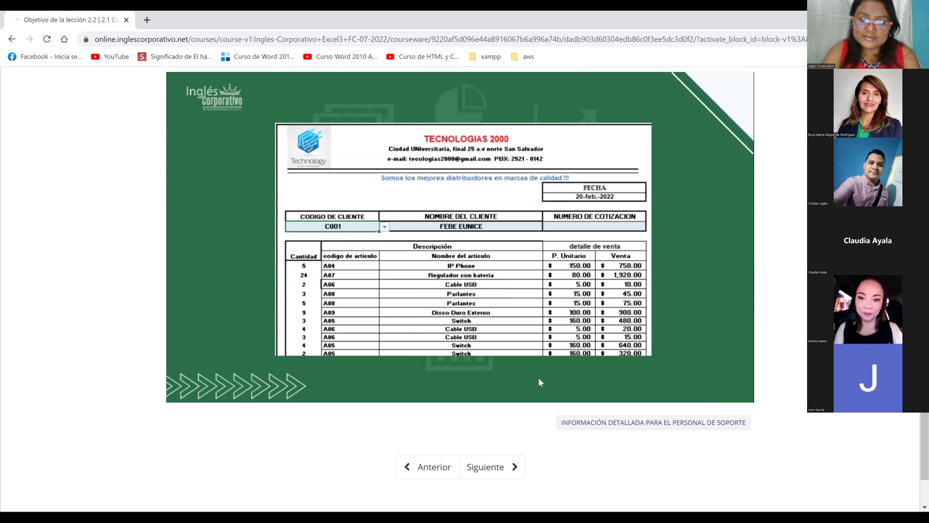
{"action": "left_click", "coordinate": [479, 468]}
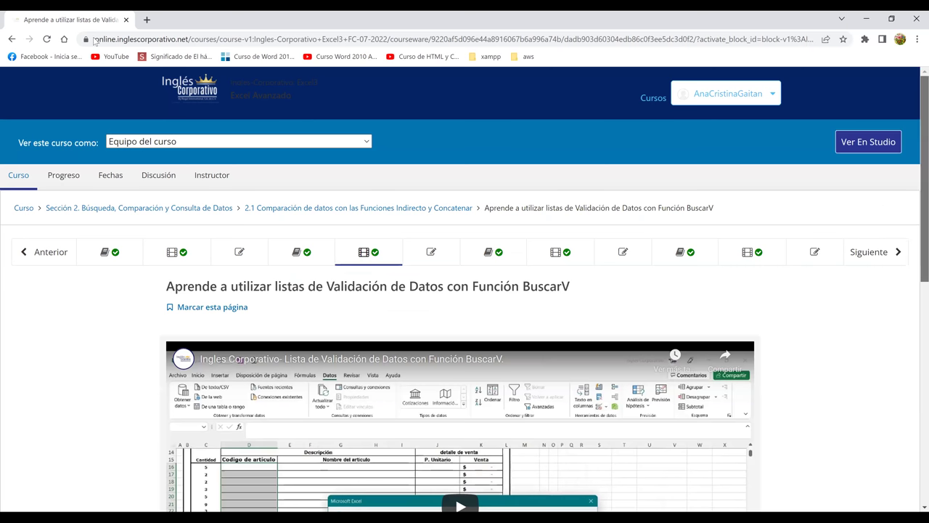
Play the lesson video full screen, showing the ARTICULO sheet with items A01–A09.
{"action": "scroll", "coordinate": [15, 104], "scroll_direction": "down", "scroll_amount": 3}
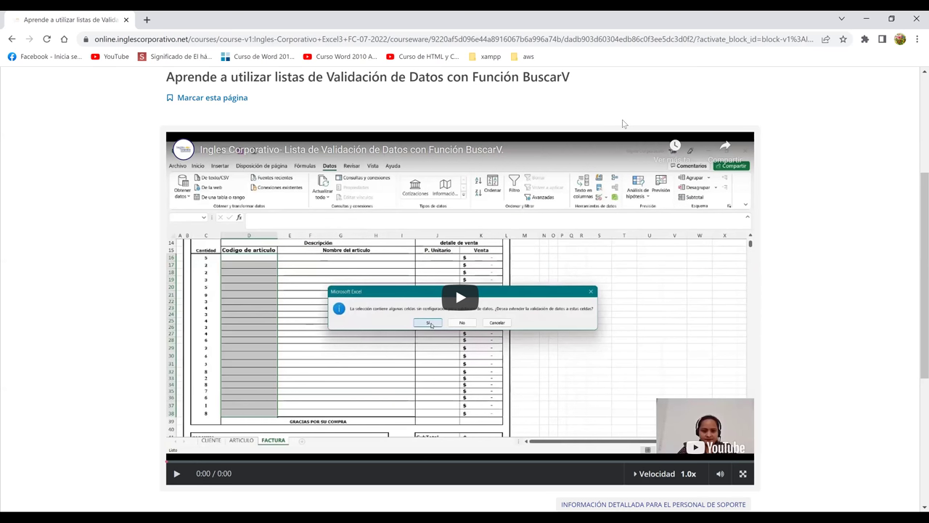
{"action": "left_click", "coordinate": [743, 474]}
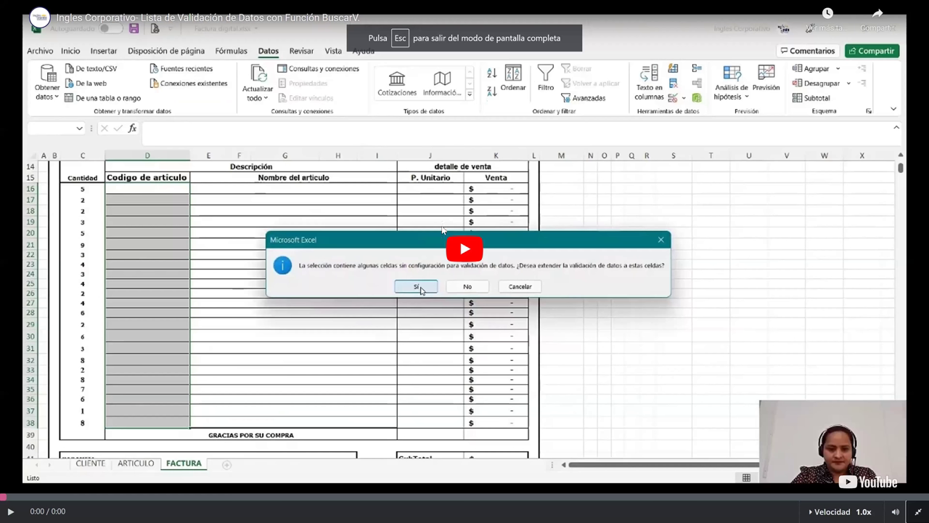
{"action": "left_click", "coordinate": [442, 229]}
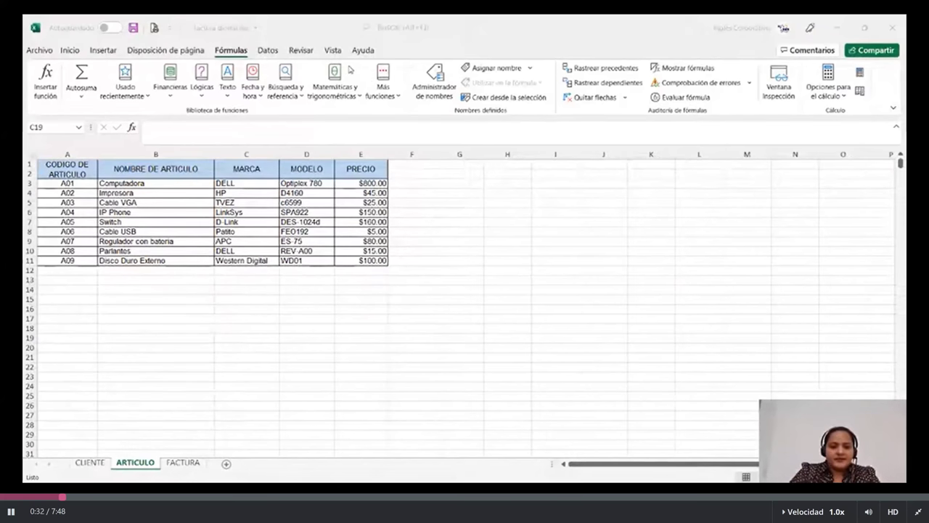
Review the FACTURA and CLIENTE sheets and check the price in cell E3.
{"action": "left_click", "coordinate": [183, 469]}
{"action": "left_click", "coordinate": [184, 467]}
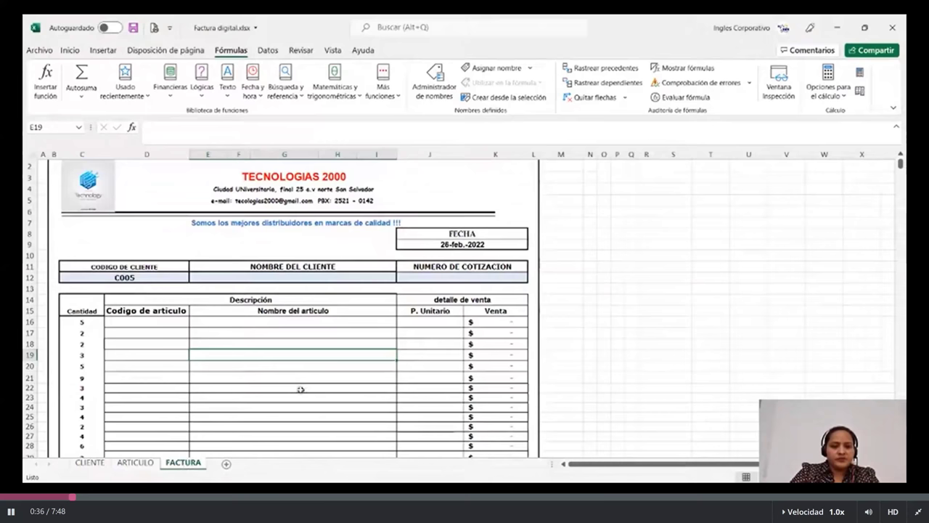
{"action": "scroll", "coordinate": [300, 389], "scroll_direction": "down", "scroll_amount": 1}
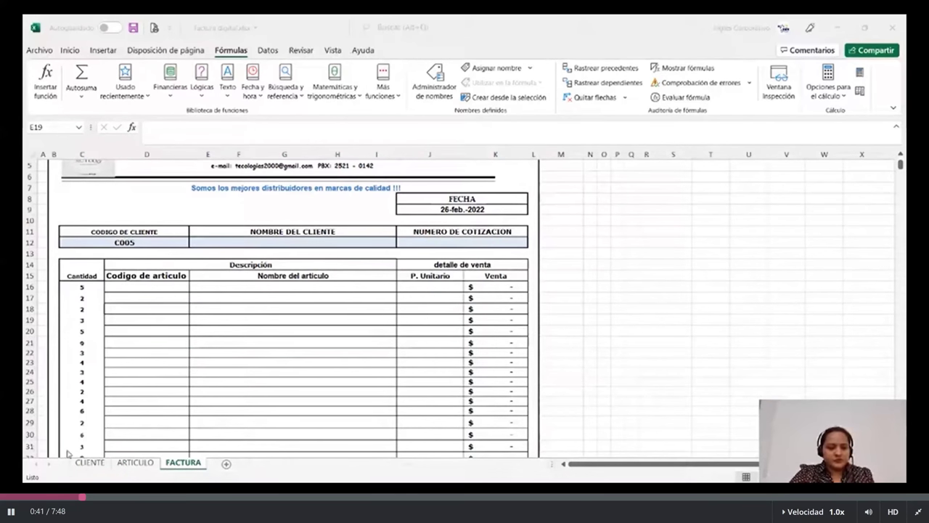
{"action": "left_click", "coordinate": [90, 464]}
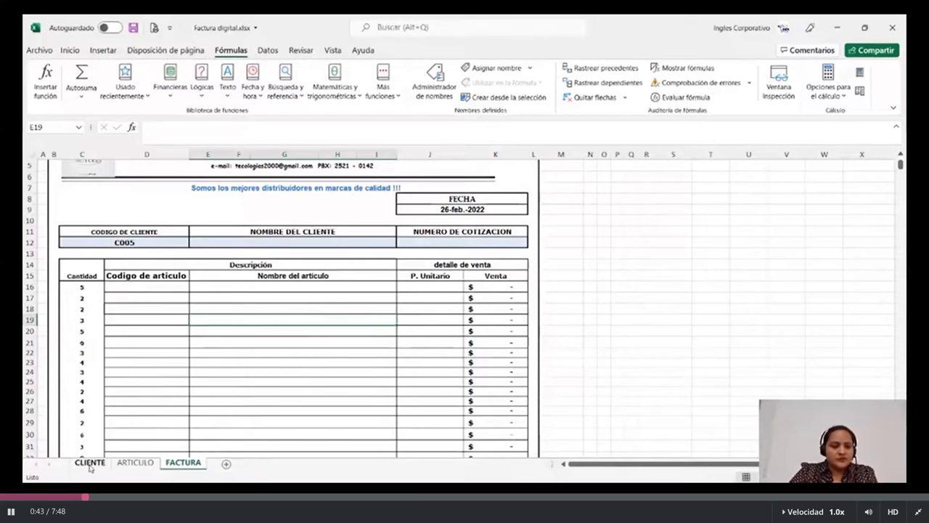
{"action": "left_click", "coordinate": [90, 463]}
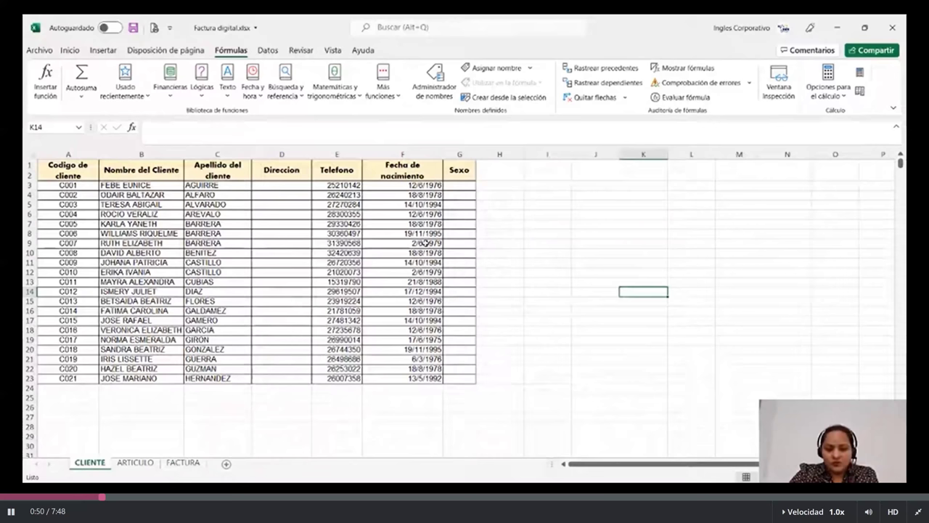
{"action": "left_click", "coordinate": [178, 453]}
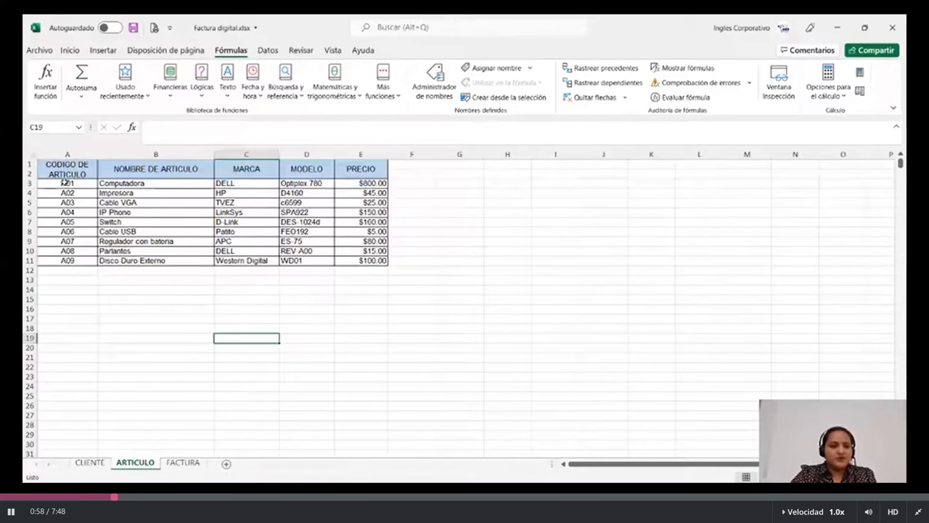
{"action": "left_click", "coordinate": [363, 183]}
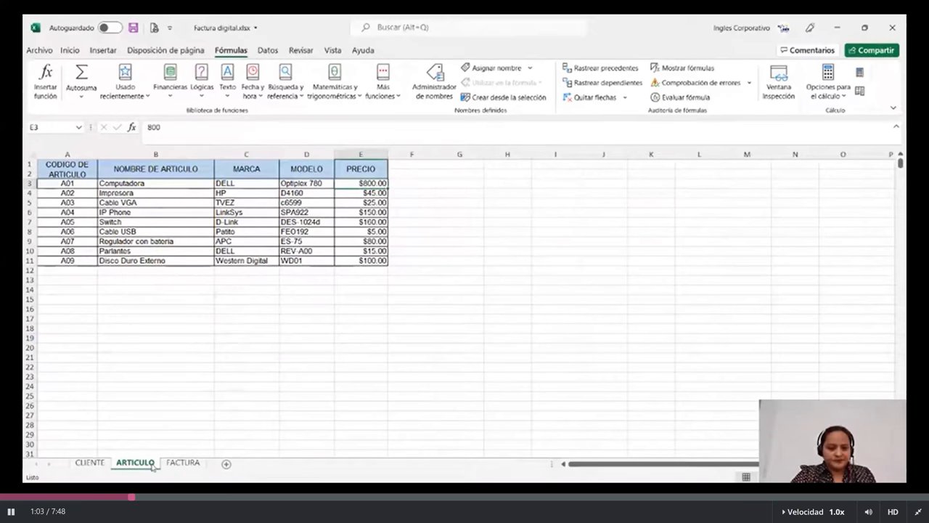
Select the client codes C001–C021 in column A (A3:A23).
{"action": "left_click", "coordinate": [183, 462]}
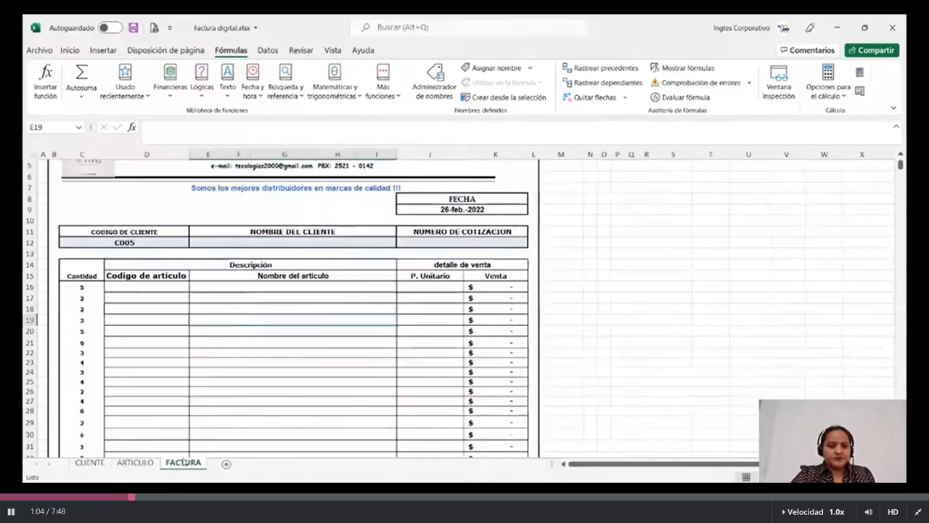
{"action": "scroll", "coordinate": [206, 396], "scroll_direction": "down", "scroll_amount": 2}
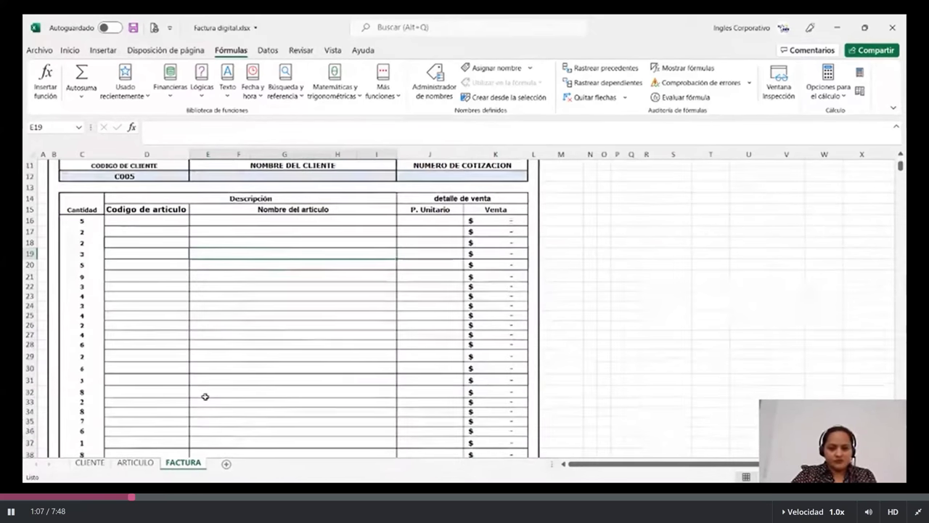
{"action": "scroll", "coordinate": [205, 396], "scroll_direction": "down", "scroll_amount": 3}
{"action": "scroll", "coordinate": [215, 389], "scroll_direction": "up", "scroll_amount": 5}
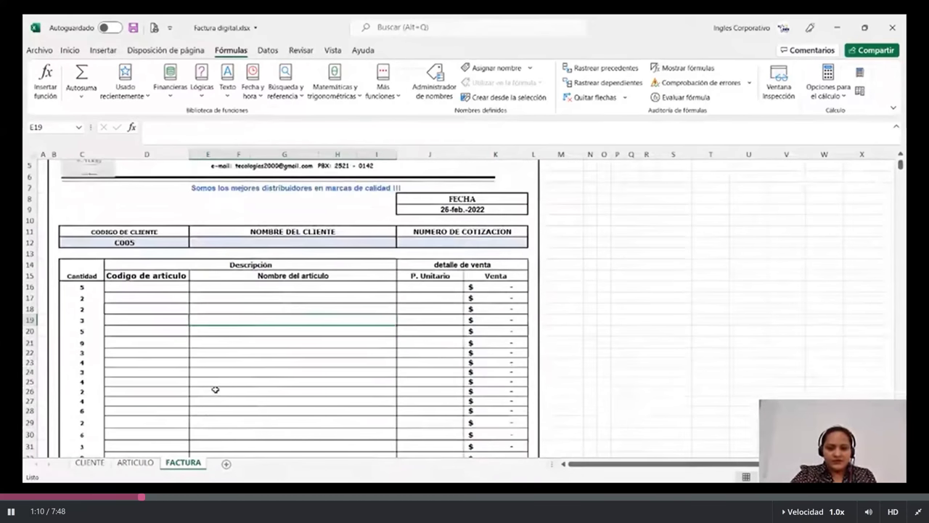
{"action": "scroll", "coordinate": [215, 390], "scroll_direction": "down", "scroll_amount": 2}
{"action": "left_click_drag", "start_coordinate": [68, 185], "coordinate": [65, 280]}
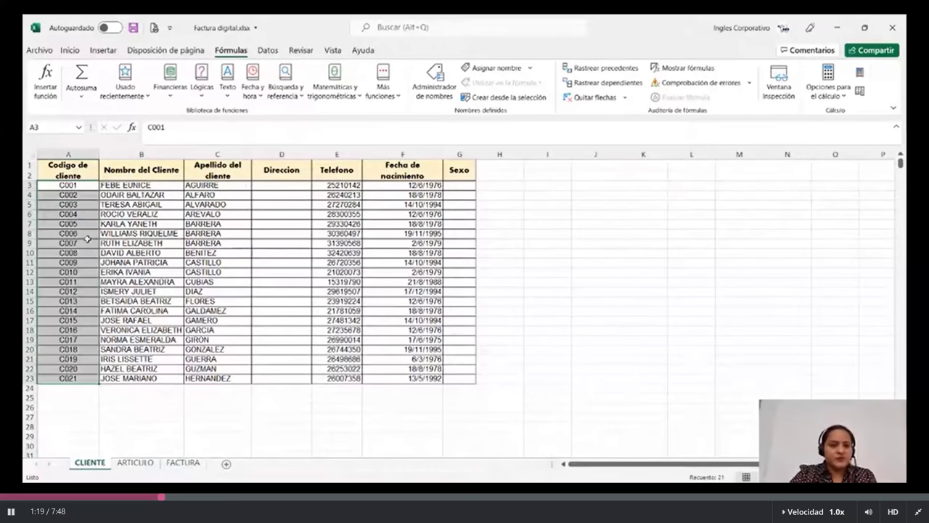
Name the selected client code range CODIGODECLIENTE in the Name Box.
{"action": "left_click", "coordinate": [66, 126]}
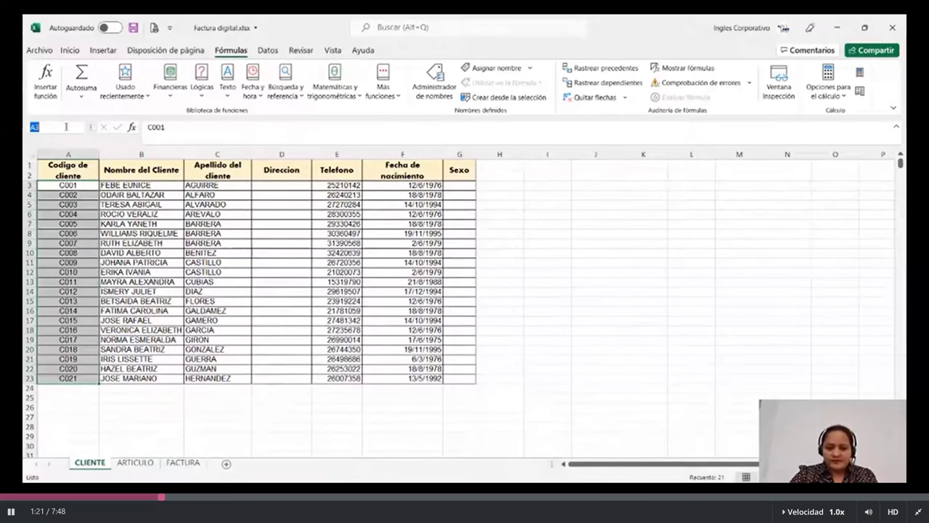
{"action": "key", "text": "BackSpace"}
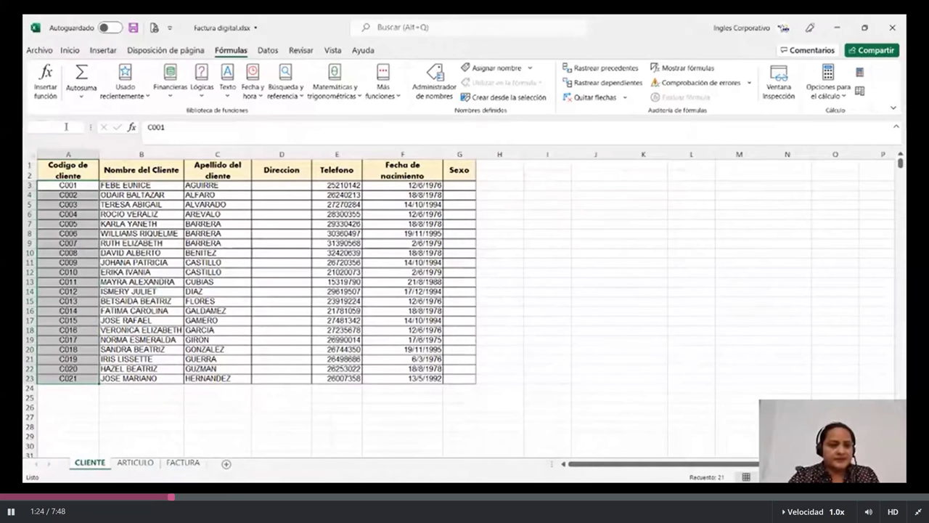
{"action": "type", "text": "CODIGOCL"}
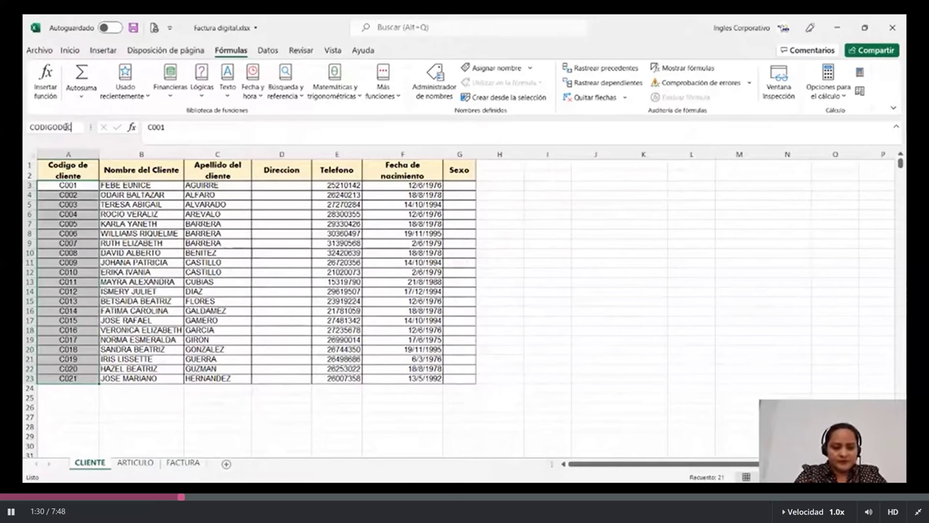
{"action": "type", "text": "CLIENTE"}
{"action": "key", "text": "BackSpace"}
{"action": "key", "text": "BackSpace"}
{"action": "key", "text": "BackSpace"}
{"action": "key", "text": "BackSpace"}
{"action": "key", "text": "BackSpace"}
{"action": "key", "text": "BackSpace"}
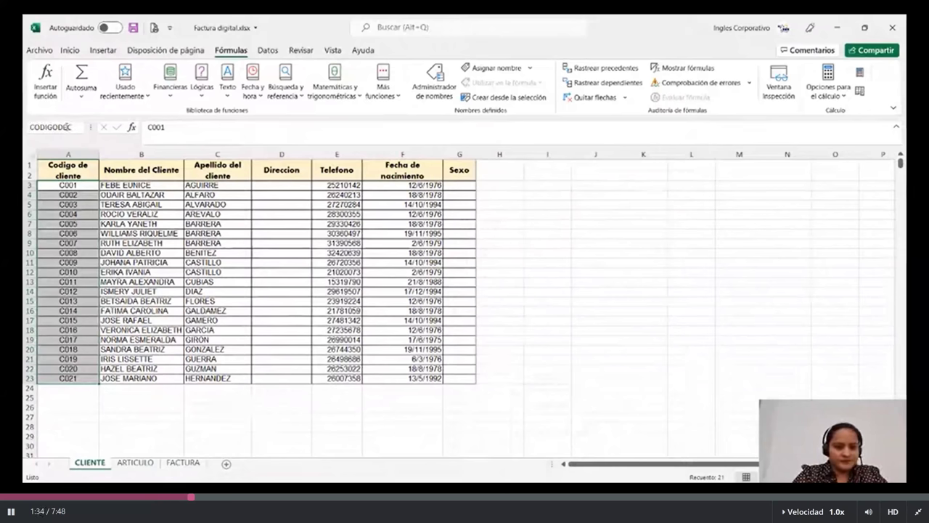
{"action": "type", "text": "LIENT"}
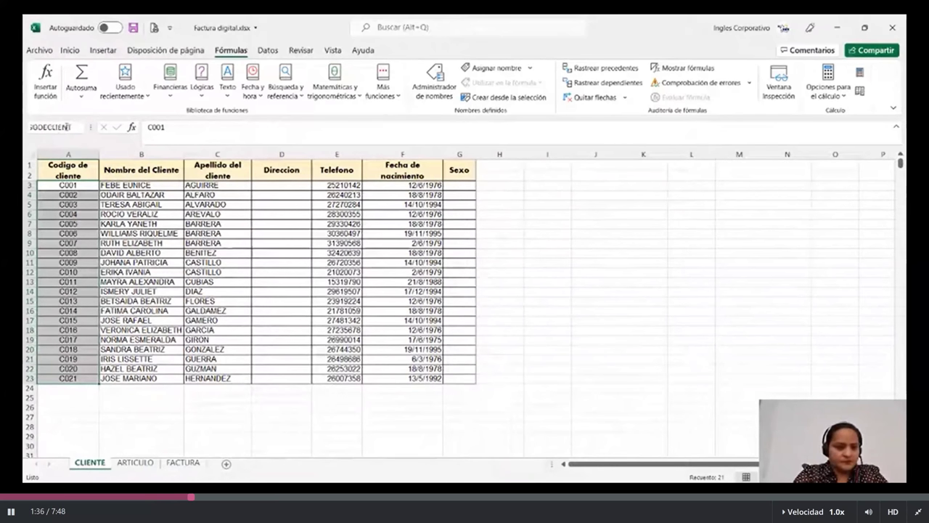
{"action": "type", "text": "E"}
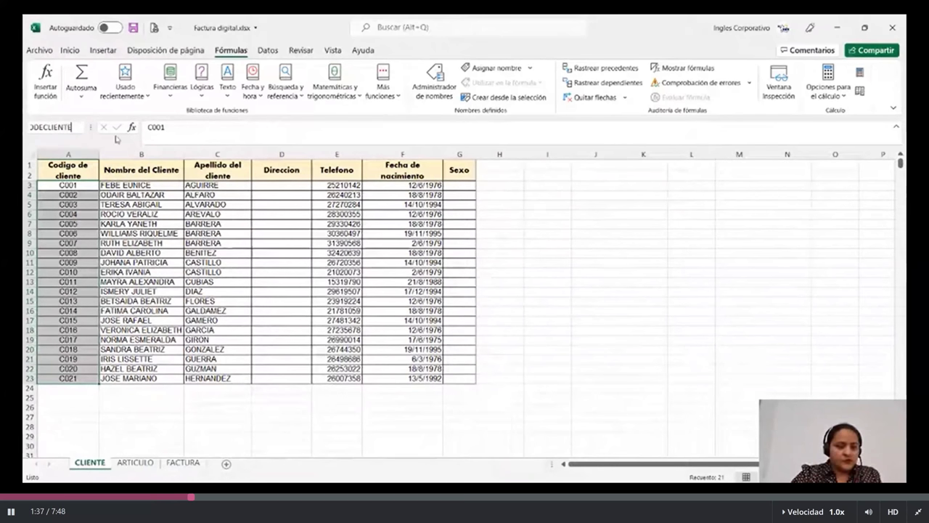
{"action": "key", "text": "Return"}
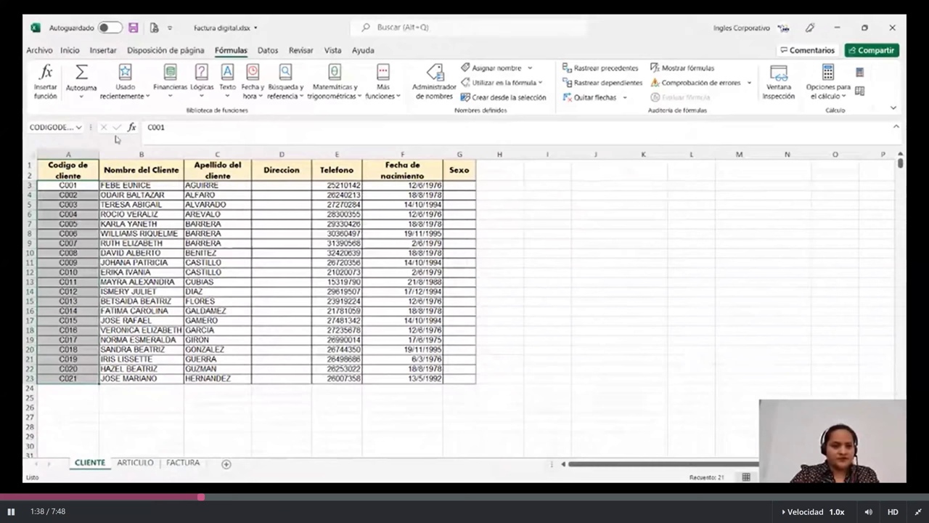
On ARTICULO, name the article codes A01–A09 (A3:A11) CODIGODEARTICULOS.
{"action": "left_click", "coordinate": [131, 462]}
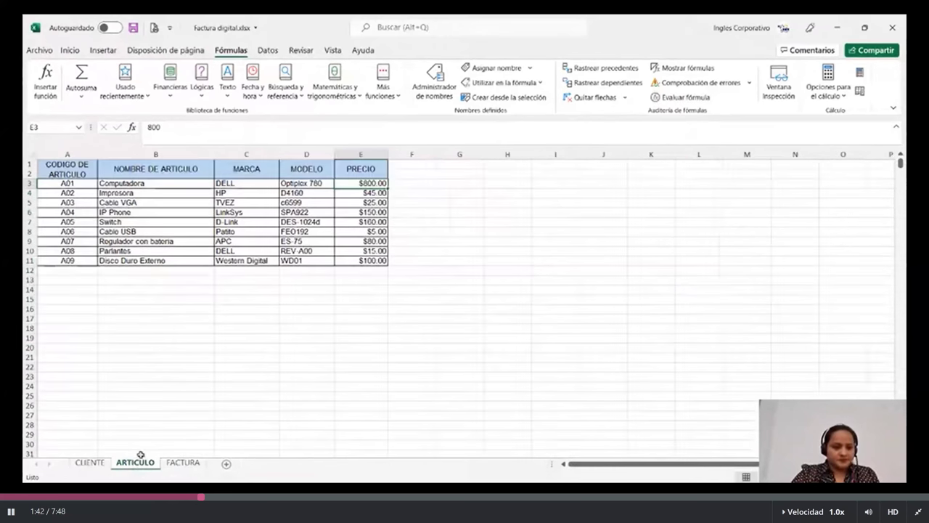
{"action": "left_click_drag", "start_coordinate": [68, 183], "coordinate": [67, 259]}
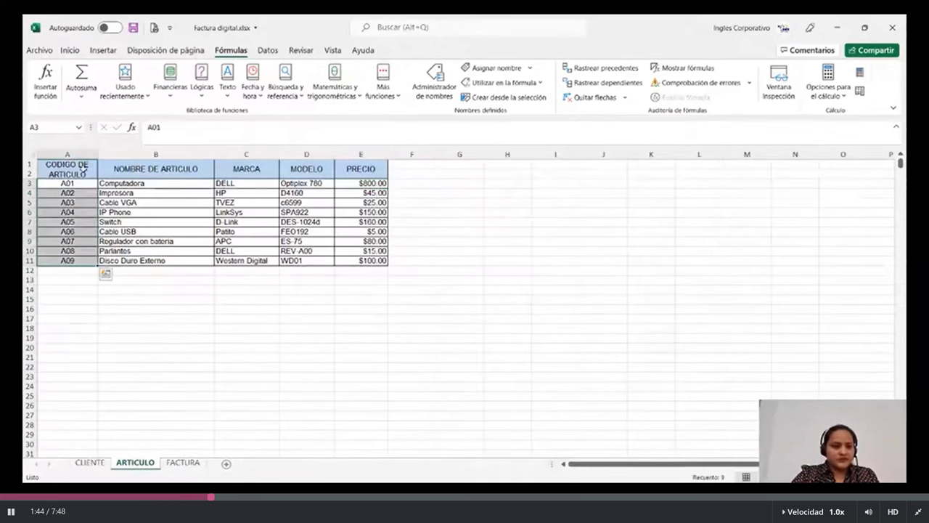
{"action": "left_click", "coordinate": [59, 127]}
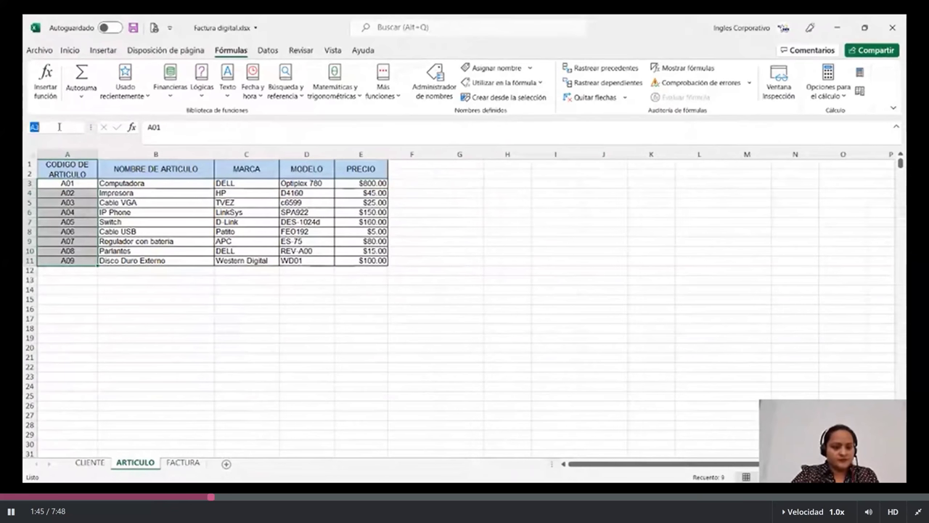
{"action": "type", "text": "CODIGODE"}
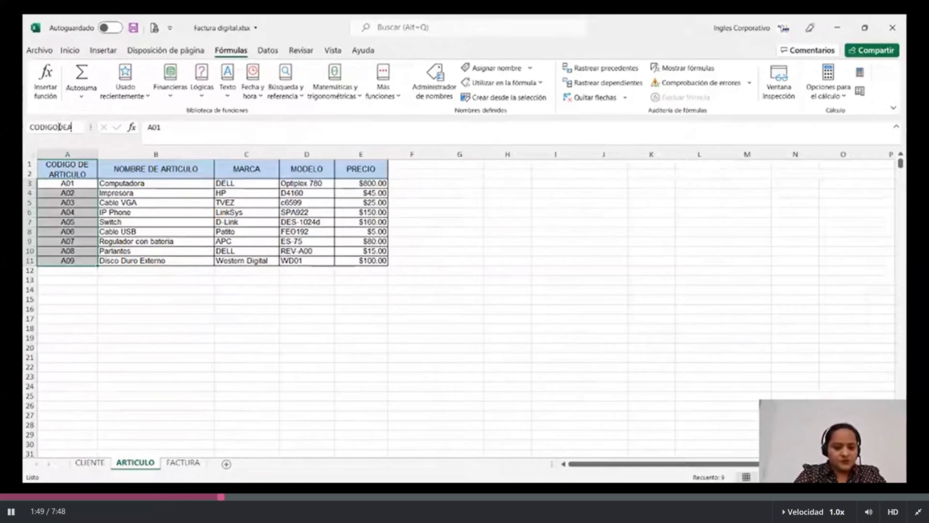
{"action": "type", "text": "RTICULOS"}
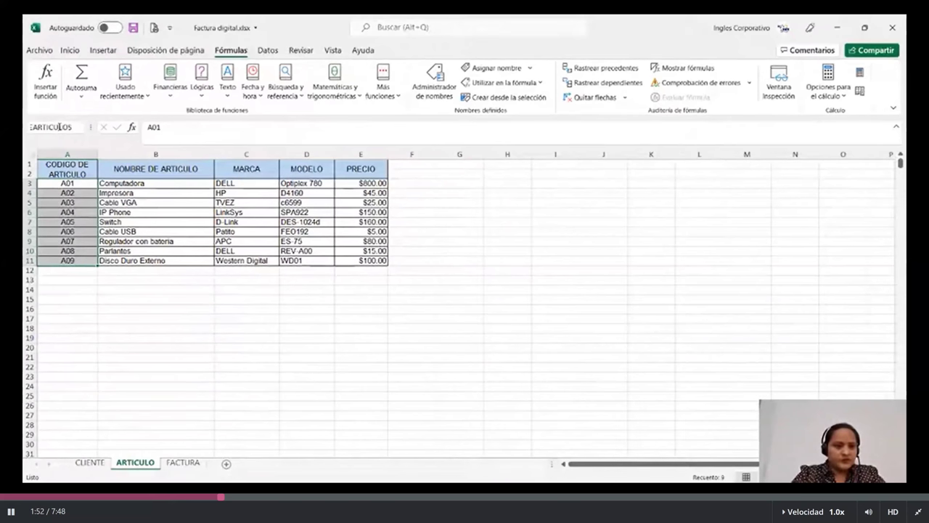
{"action": "key", "text": "Return"}
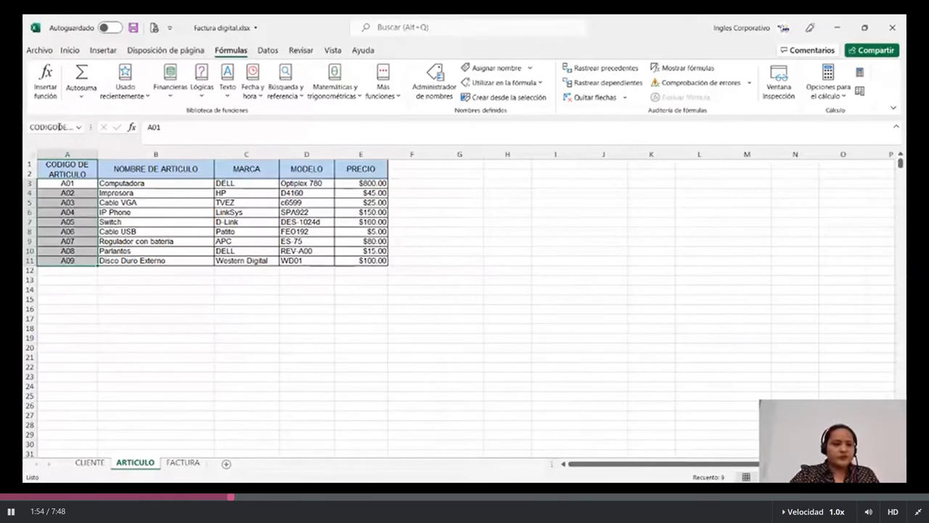
{"action": "left_click", "coordinate": [152, 330]}
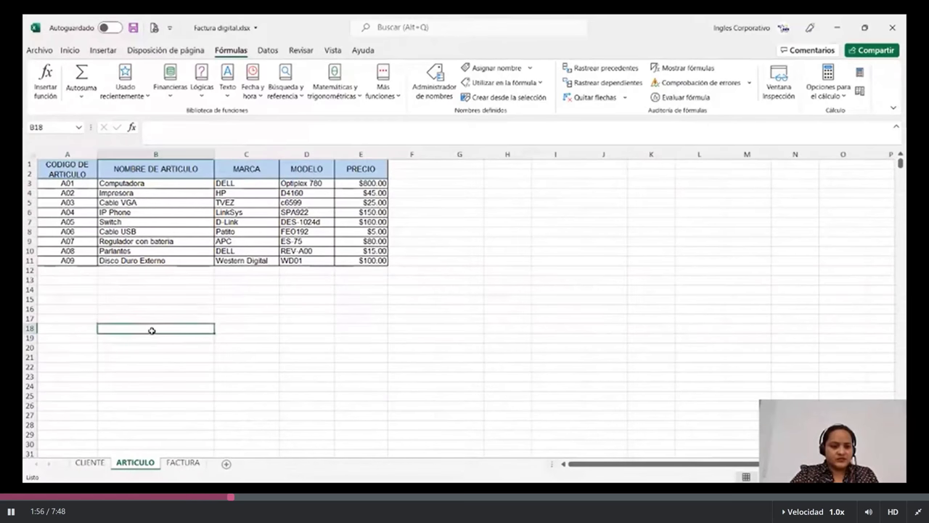
Clear the C005 client code from cell C12 on the FACTURA sheet.
{"action": "left_click", "coordinate": [183, 465]}
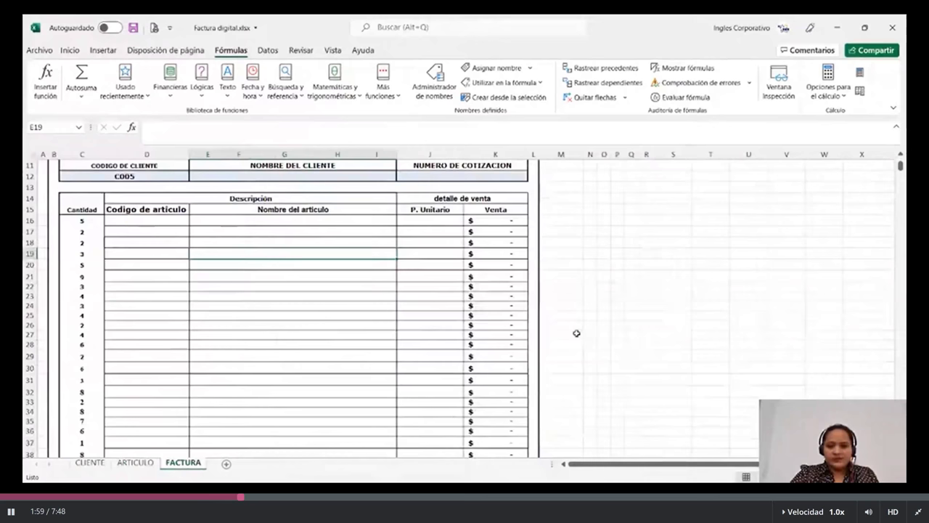
{"action": "scroll", "coordinate": [577, 333], "scroll_direction": "up", "scroll_amount": 2}
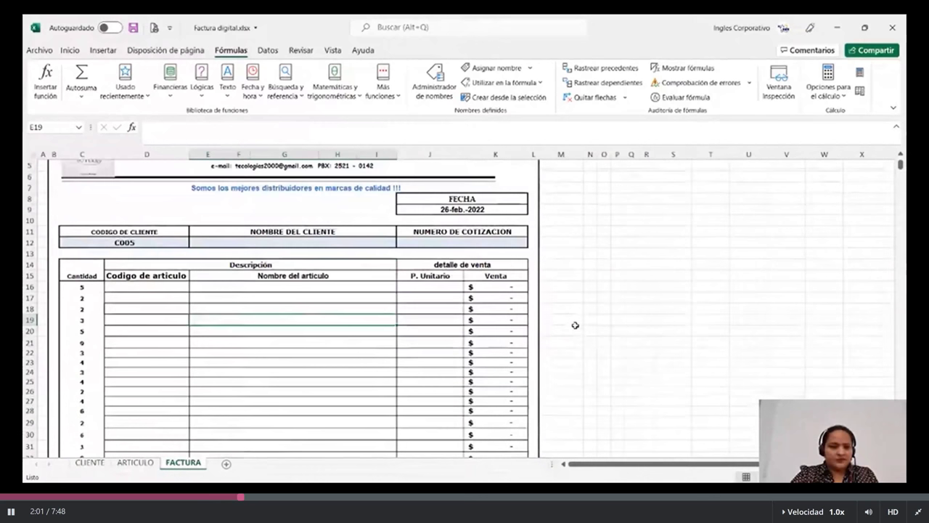
{"action": "scroll", "coordinate": [575, 325], "scroll_direction": "down", "scroll_amount": 1}
{"action": "left_click", "coordinate": [166, 211]}
{"action": "key", "text": "Delete"}
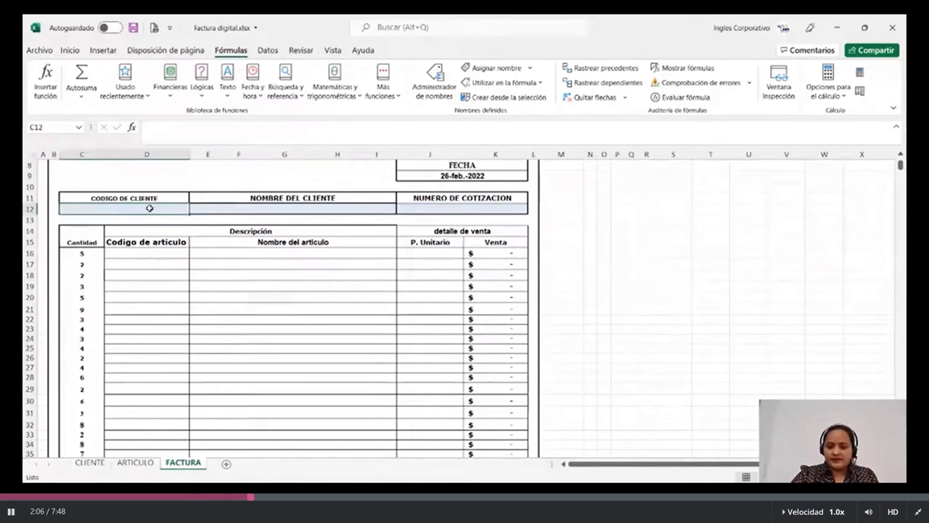
{"action": "type", "text": "="}
{"action": "key", "text": "BackSpace"}
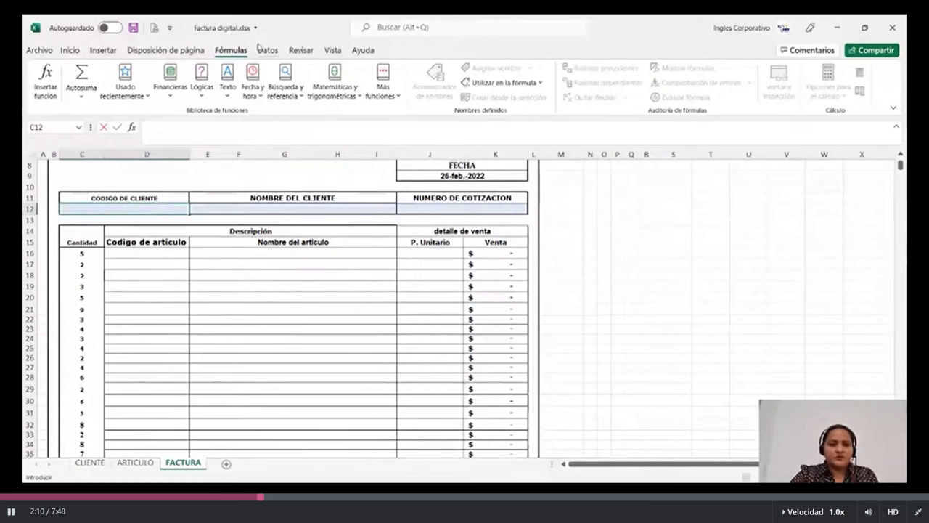
{"action": "left_click", "coordinate": [266, 50]}
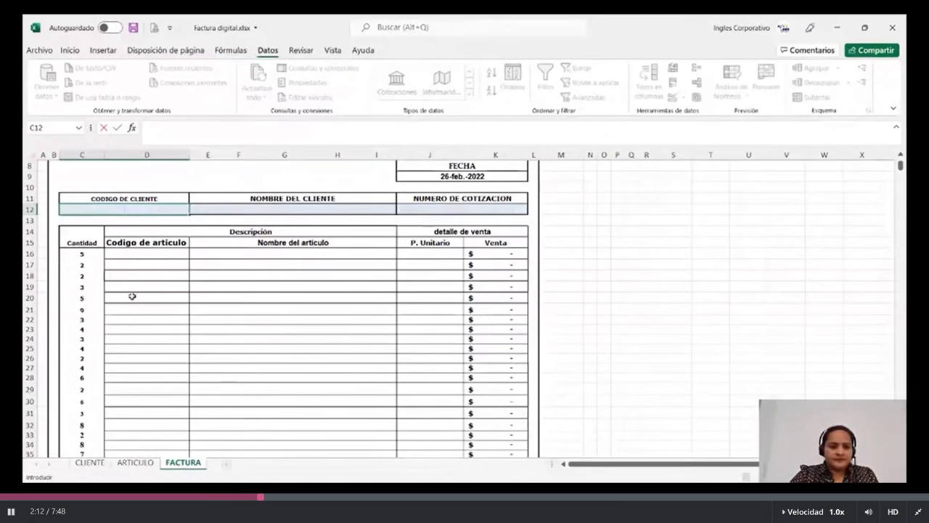
{"action": "key", "text": "Escape"}
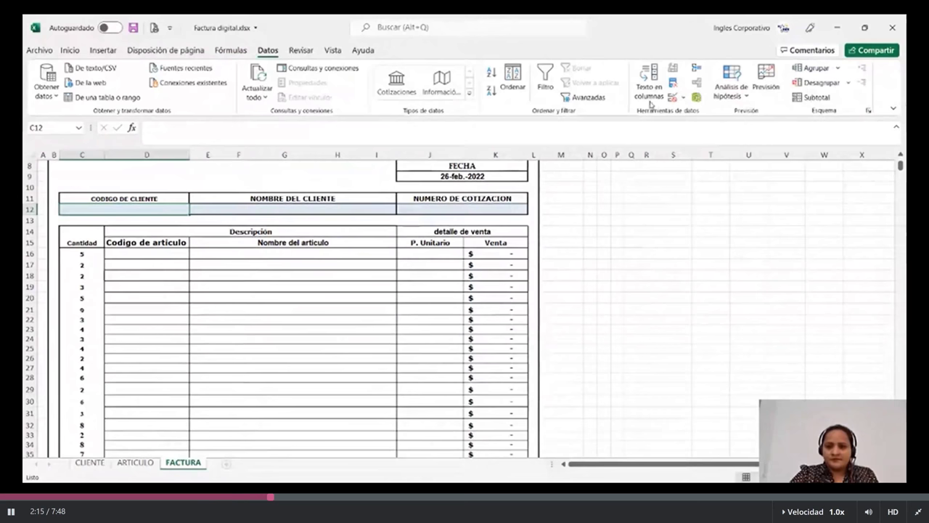
Give C12 a List data validation with source =CODIGODECLIENTE.
{"action": "left_click", "coordinate": [672, 97]}
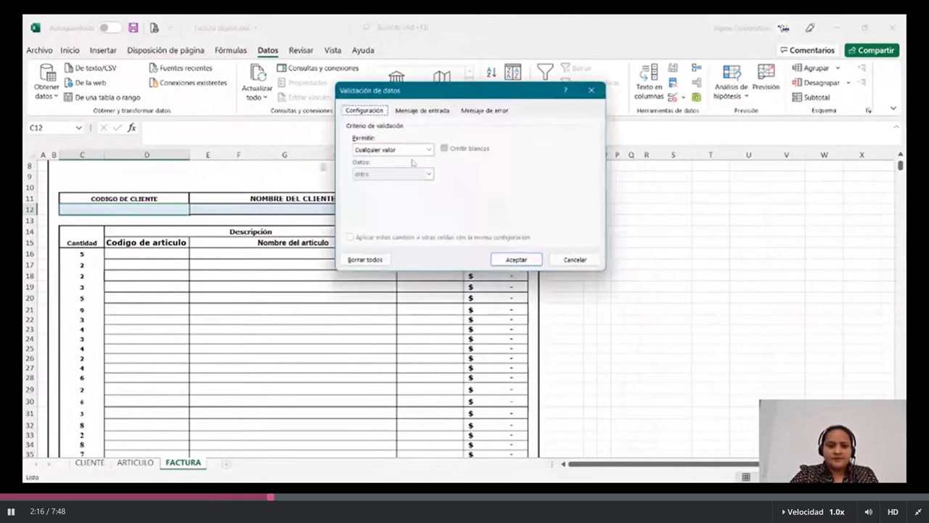
{"action": "left_click", "coordinate": [410, 149]}
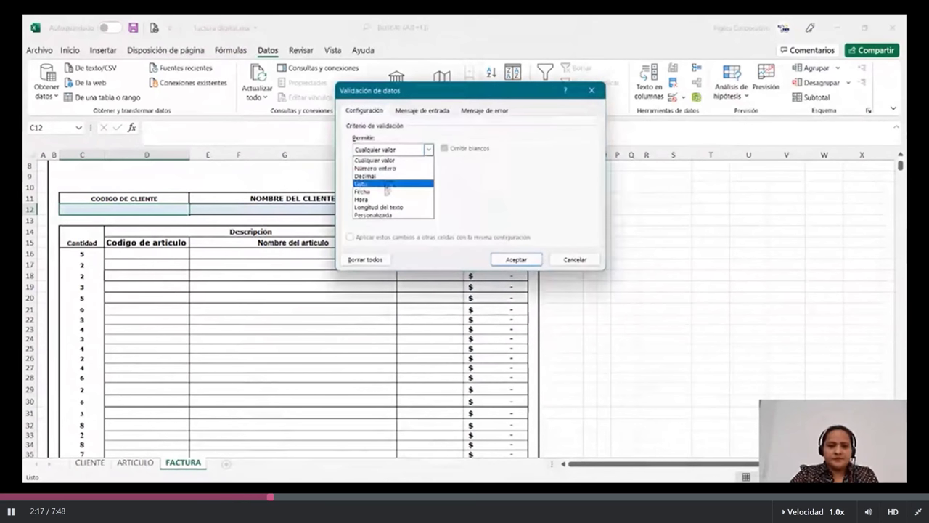
{"action": "left_click", "coordinate": [387, 185]}
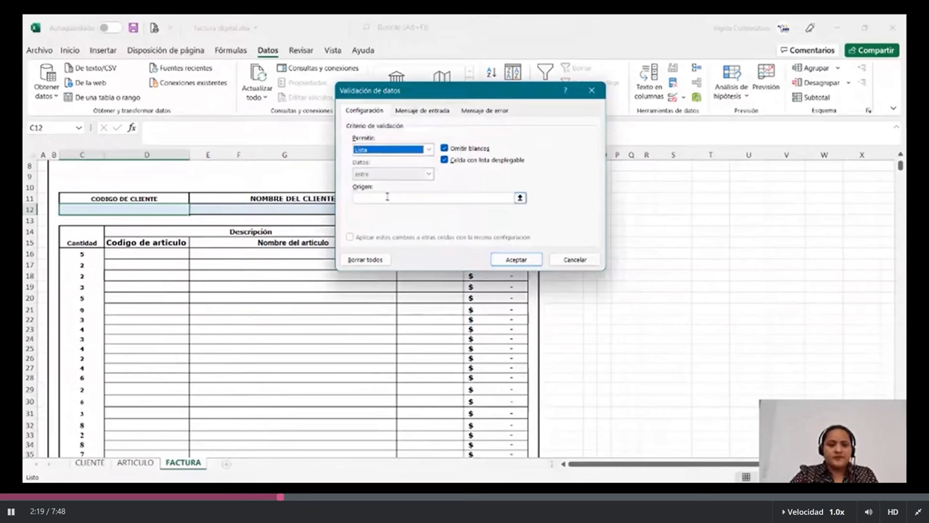
{"action": "left_click", "coordinate": [387, 197]}
{"action": "type", "text": "="}
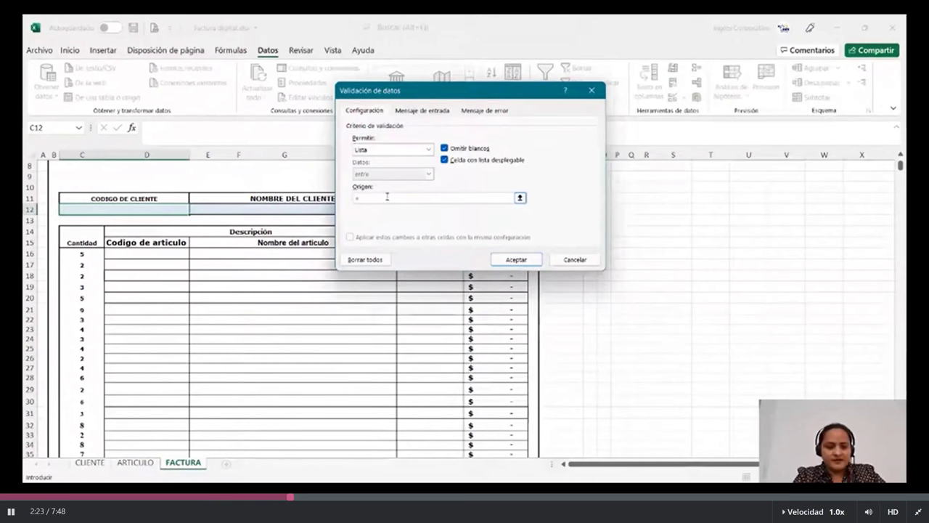
{"action": "type", "text": "C"}
{"action": "type", "text": "ODIGO"}
{"action": "type", "text": "DECL"}
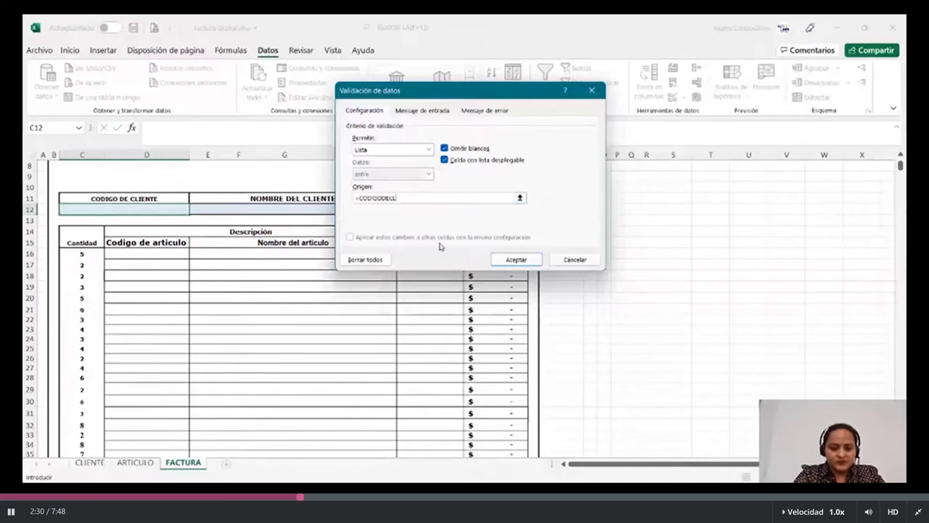
{"action": "type", "text": "IENTE"}
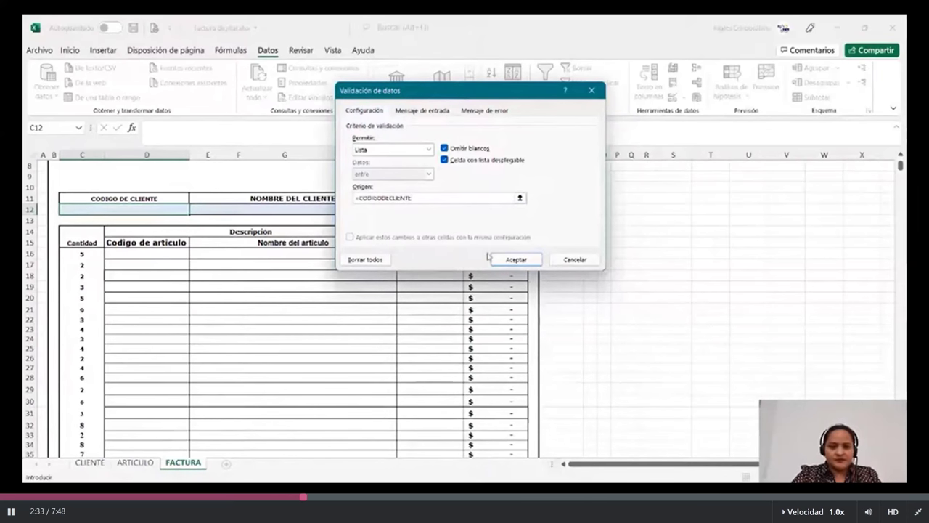
{"action": "left_click", "coordinate": [493, 258]}
Pick C003, then C007, from C12's client code dropdown.
{"action": "left_click", "coordinate": [194, 209]}
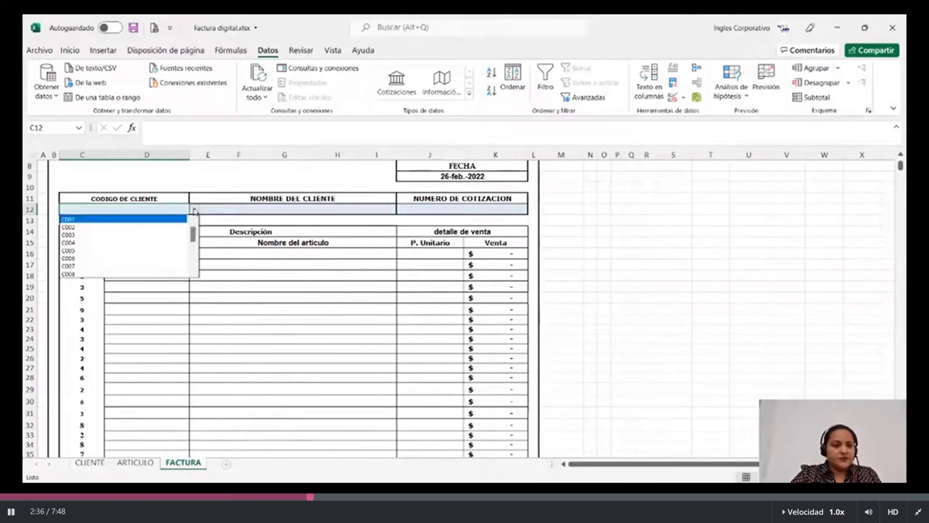
{"action": "left_click", "coordinate": [121, 235]}
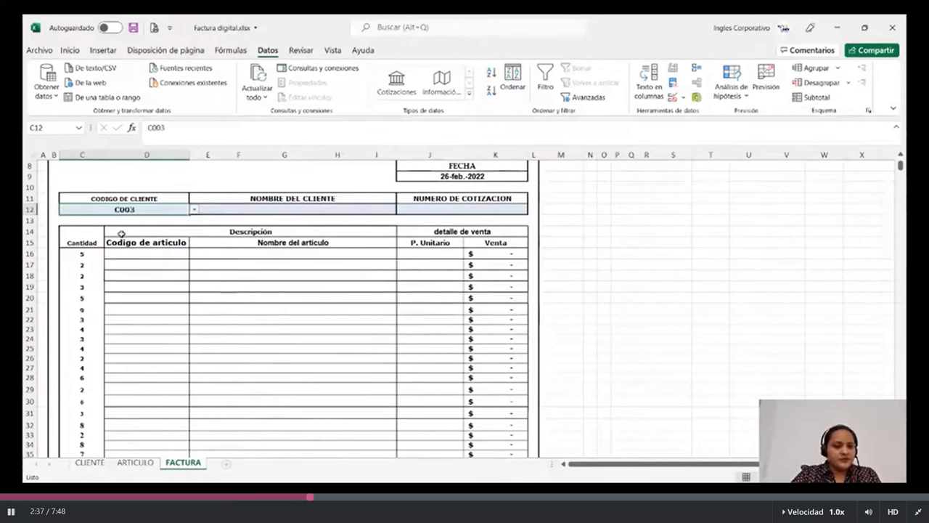
{"action": "left_click", "coordinate": [194, 209]}
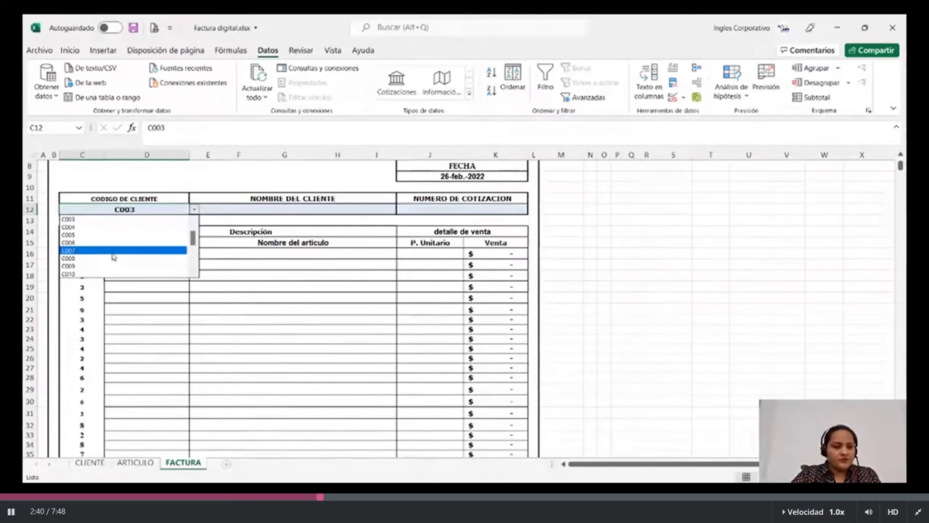
{"action": "left_click", "coordinate": [113, 250]}
{"action": "left_click", "coordinate": [166, 253]}
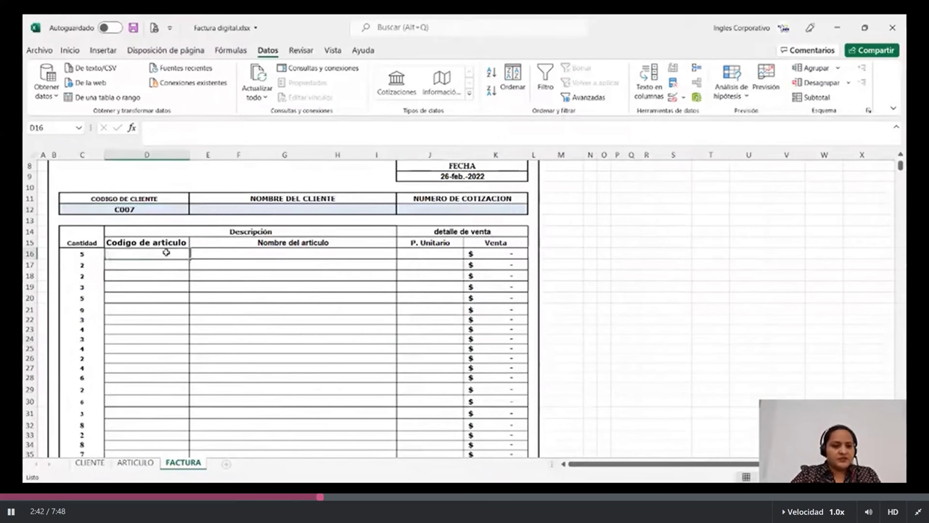
Extend validation to D16:D38 with source CODIGODEARTICULO, which fails as a missing range.
{"action": "left_click_drag", "start_coordinate": [166, 264], "coordinate": [161, 416]}
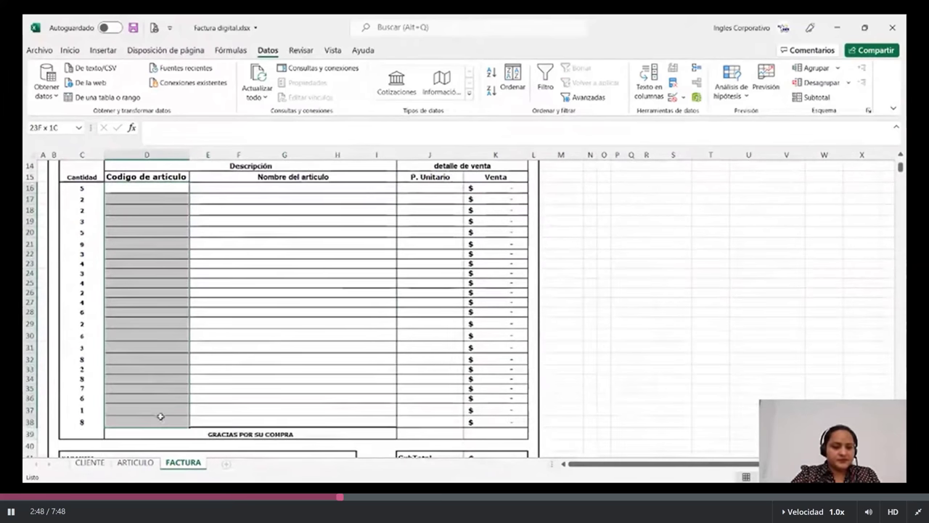
{"action": "left_click_drag", "start_coordinate": [160, 416], "coordinate": [160, 416]}
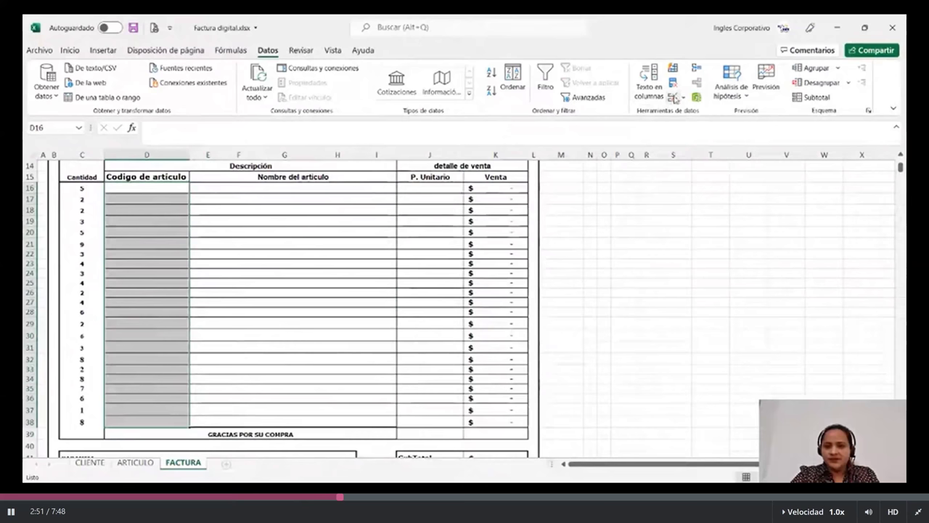
{"action": "left_click", "coordinate": [674, 97]}
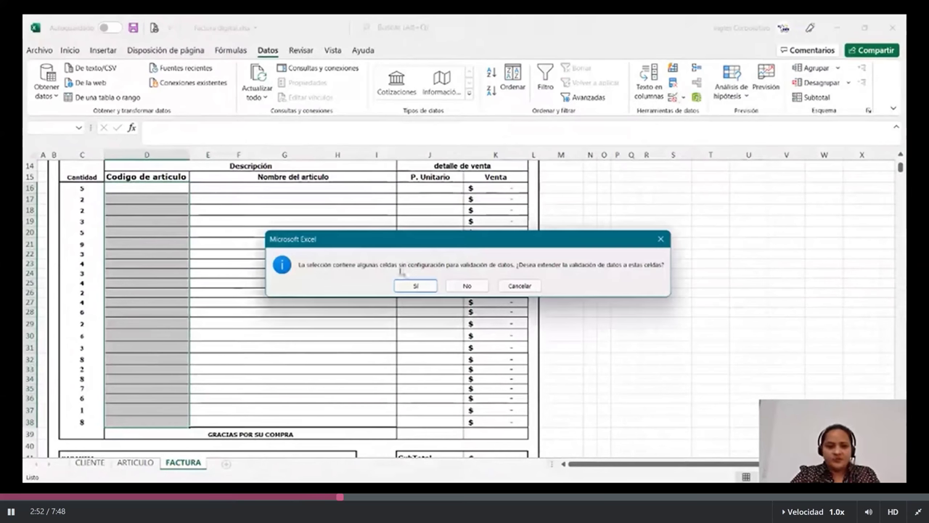
{"action": "left_click", "coordinate": [416, 286]}
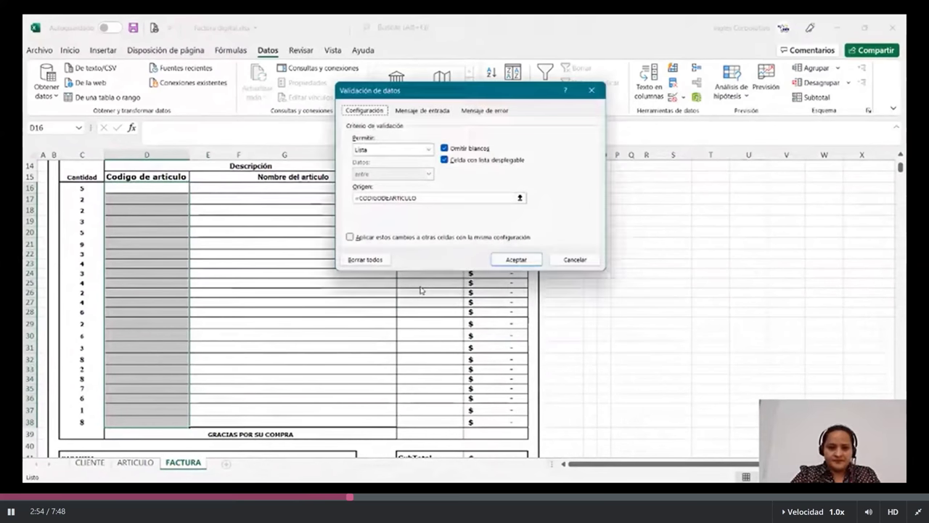
{"action": "left_click", "coordinate": [459, 201]}
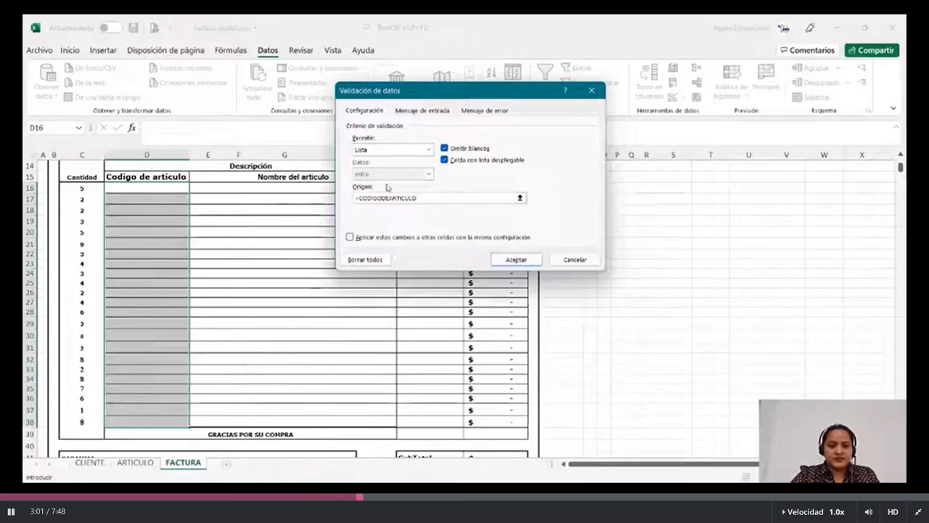
{"action": "left_click", "coordinate": [529, 259]}
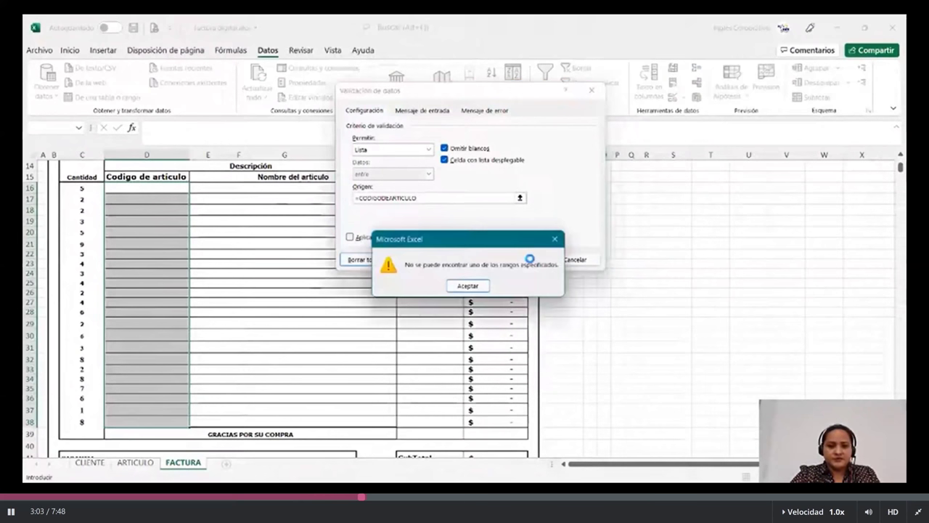
{"action": "left_click", "coordinate": [467, 285]}
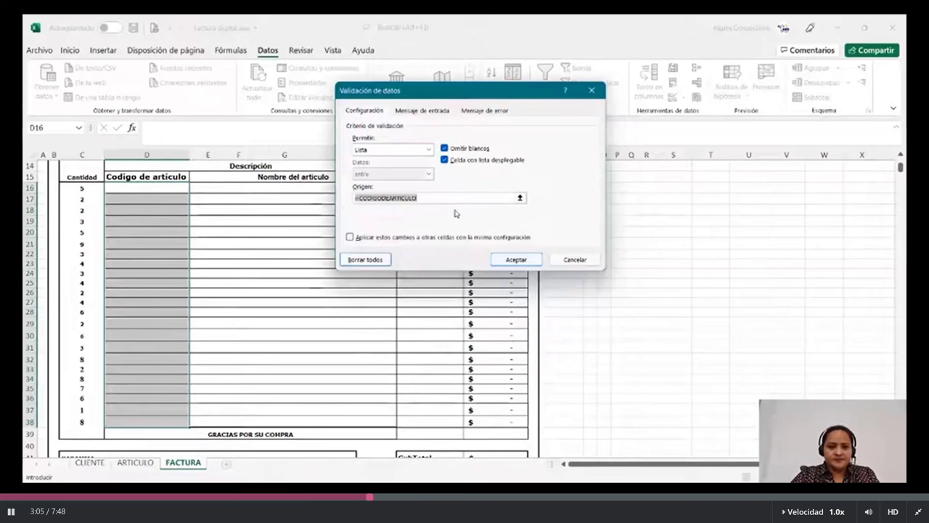
Retry the source as =codigobearTICULO, dismiss the error again, and clear all validation.
{"action": "key", "text": "BackSpace"}
{"action": "type", "text": "="}
{"action": "type", "text": "cod"}
{"action": "type", "text": "igobe"}
{"action": "type", "text": "ar"}
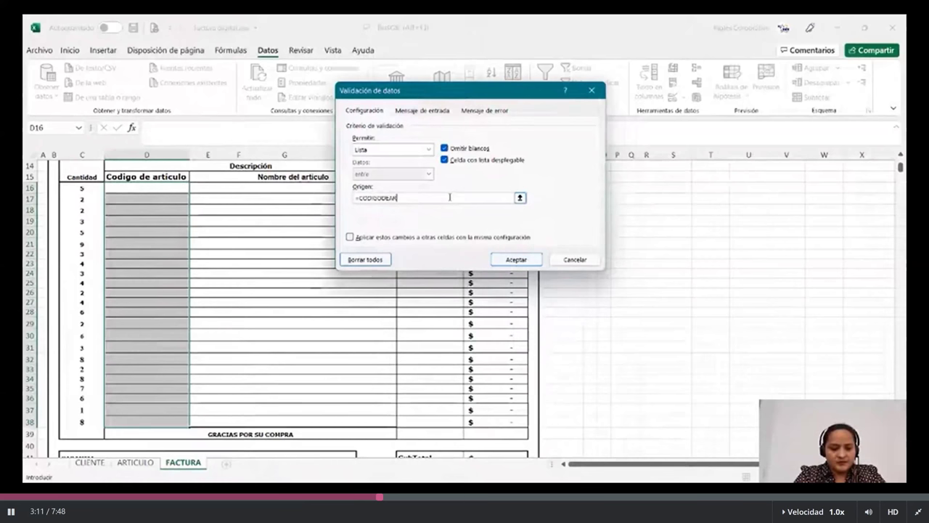
{"action": "type", "text": "TI"}
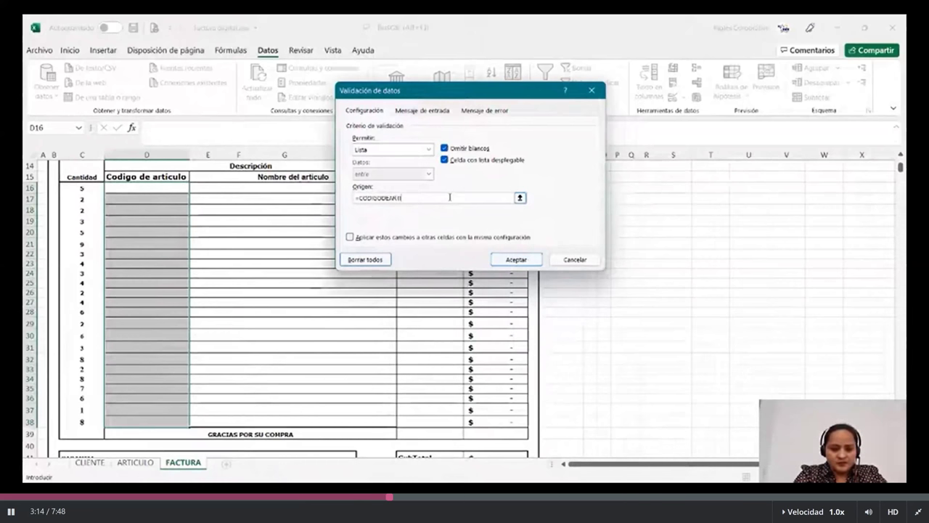
{"action": "type", "text": "CULO"}
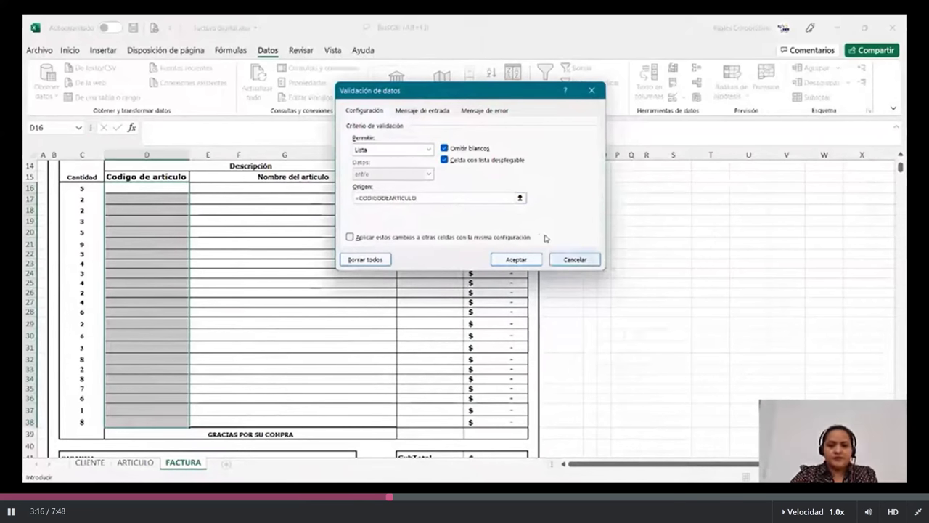
{"action": "left_click", "coordinate": [514, 258]}
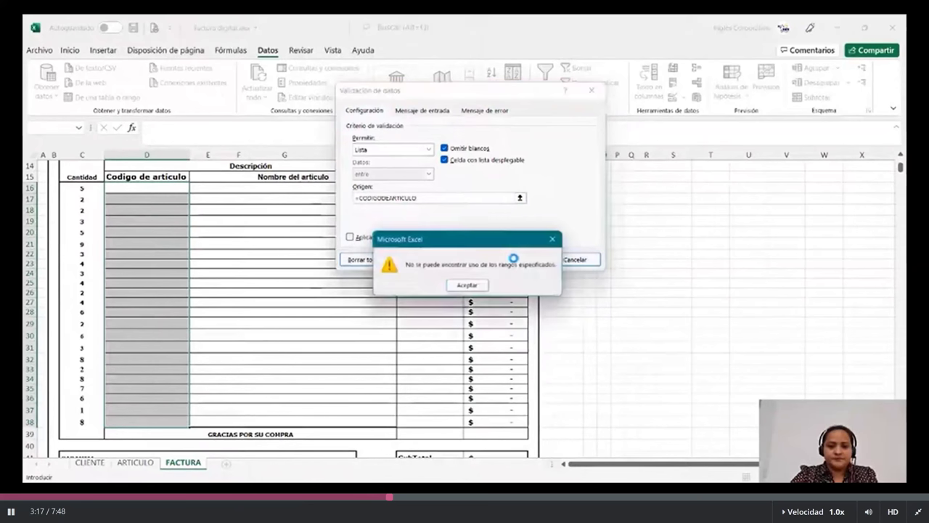
{"action": "left_click", "coordinate": [468, 285]}
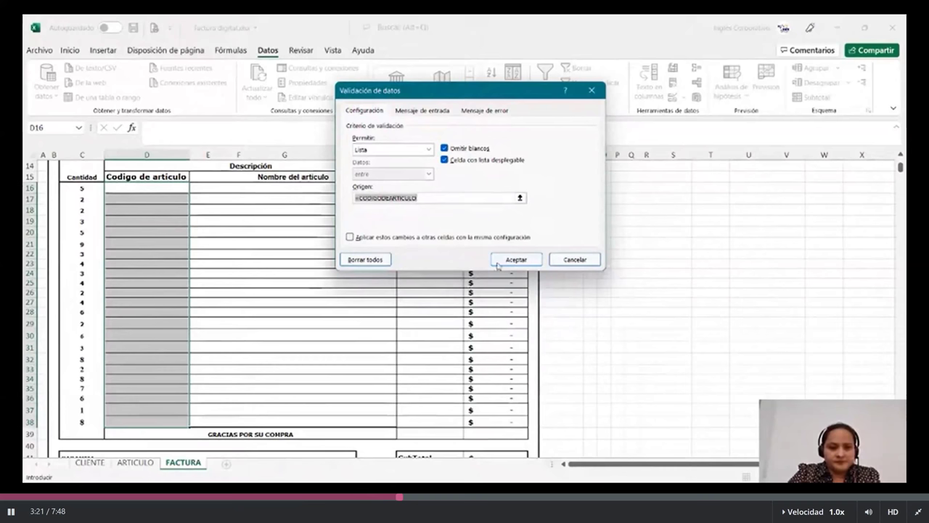
{"action": "left_click", "coordinate": [367, 259]}
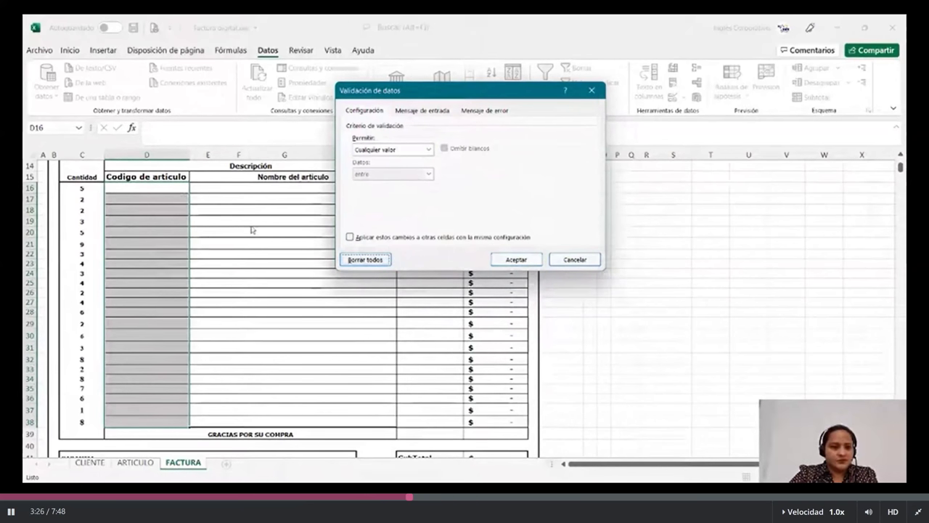
Confirm the validation removal, reselect the article code cells, and choose a List validation.
{"action": "left_click", "coordinate": [517, 258]}
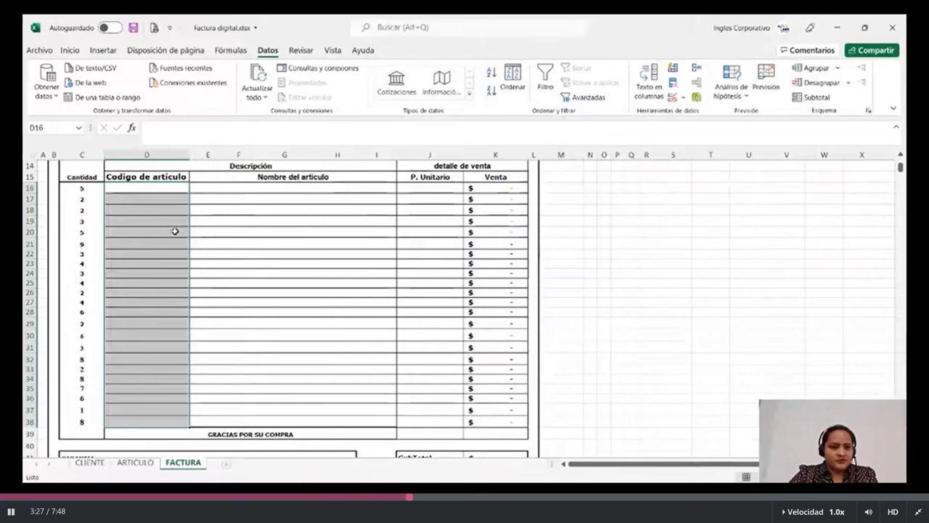
{"action": "left_click_drag", "start_coordinate": [146, 188], "coordinate": [173, 414]}
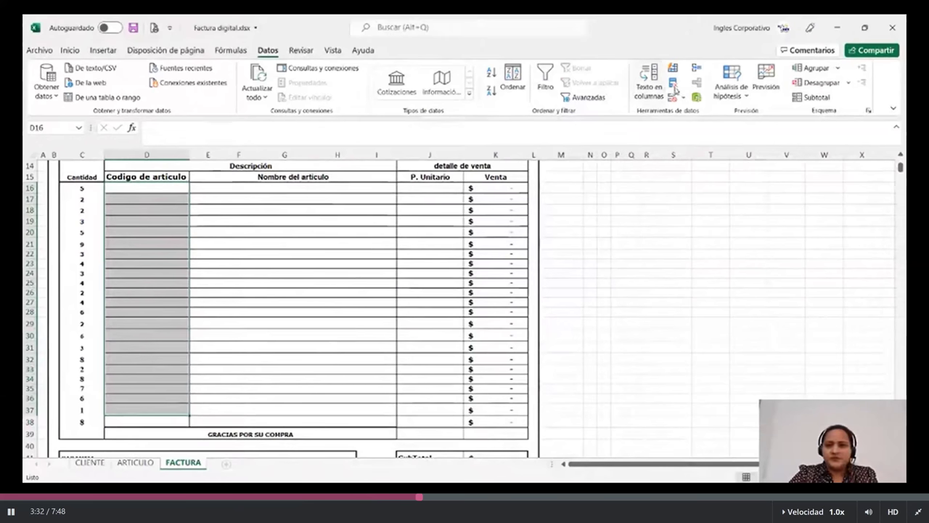
{"action": "left_click", "coordinate": [672, 97]}
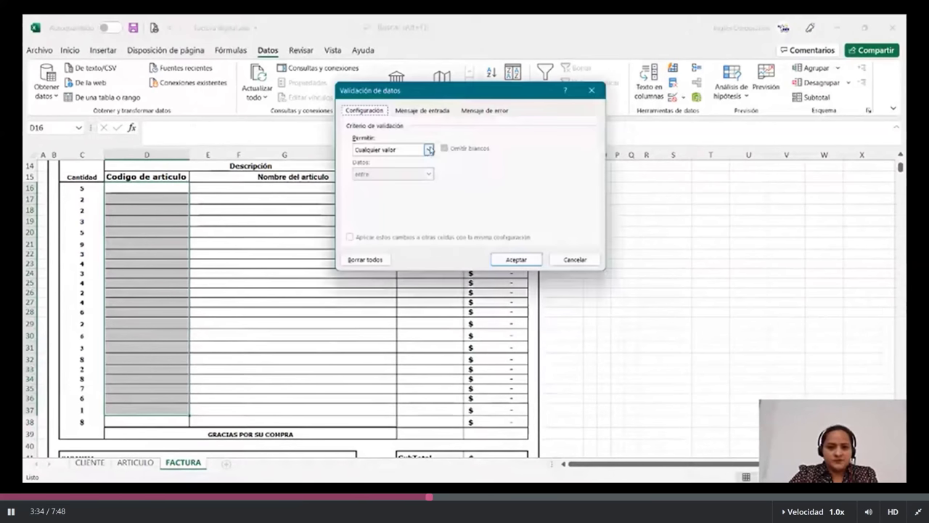
{"action": "left_click", "coordinate": [429, 150]}
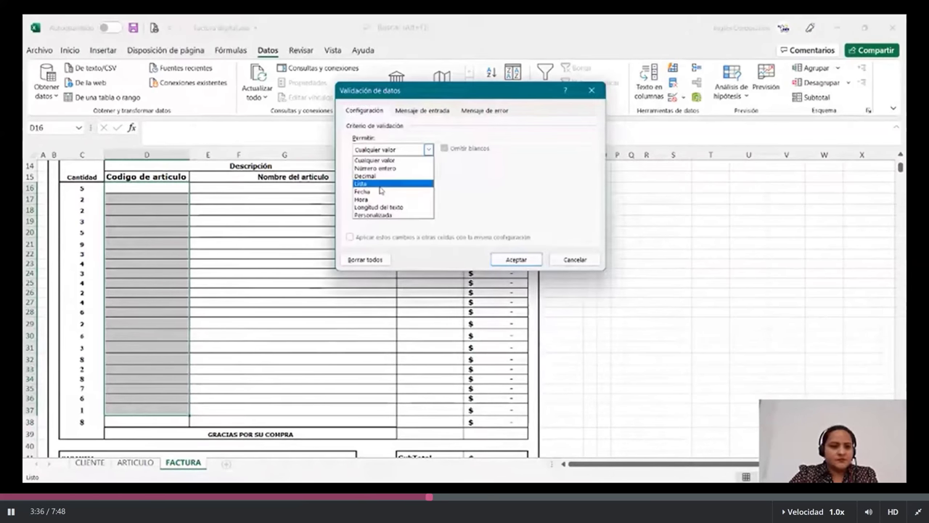
{"action": "left_click", "coordinate": [380, 184]}
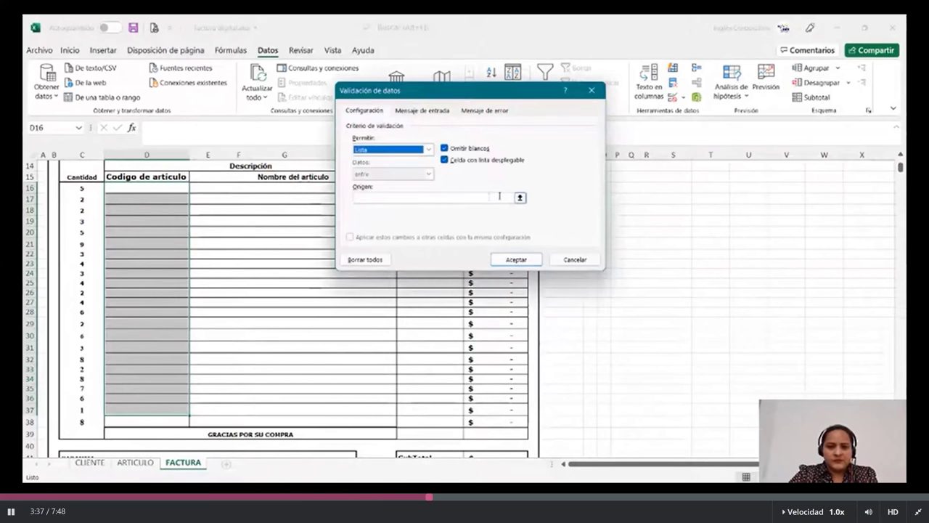
Set the list source to =CODIGODEARTICULOS, adding the missing S after the error.
{"action": "left_click", "coordinate": [494, 197]}
{"action": "type", "text": "=CODIG"}
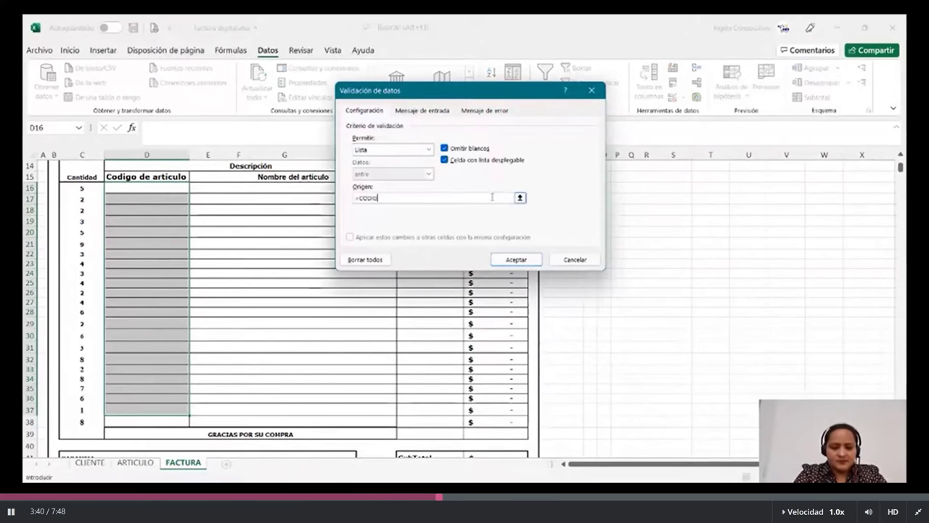
{"action": "type", "text": "ODEARTICU"}
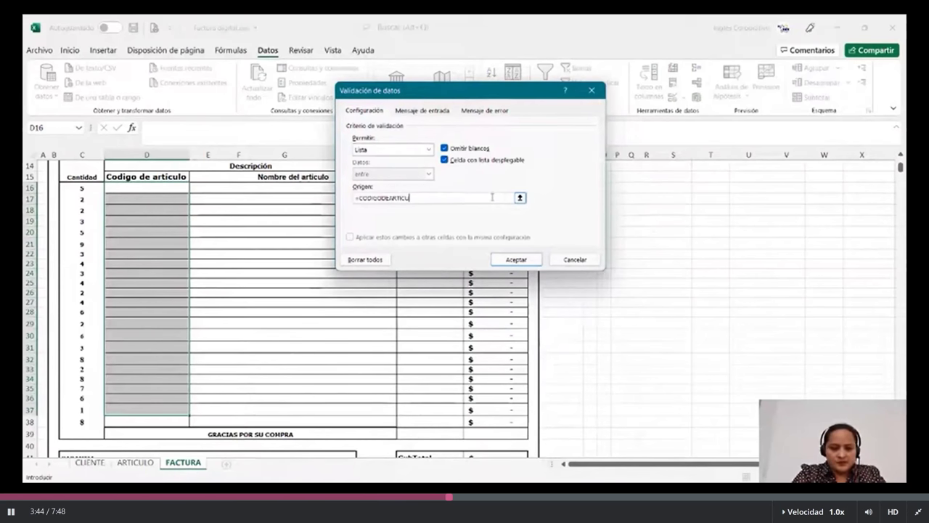
{"action": "type", "text": "LO"}
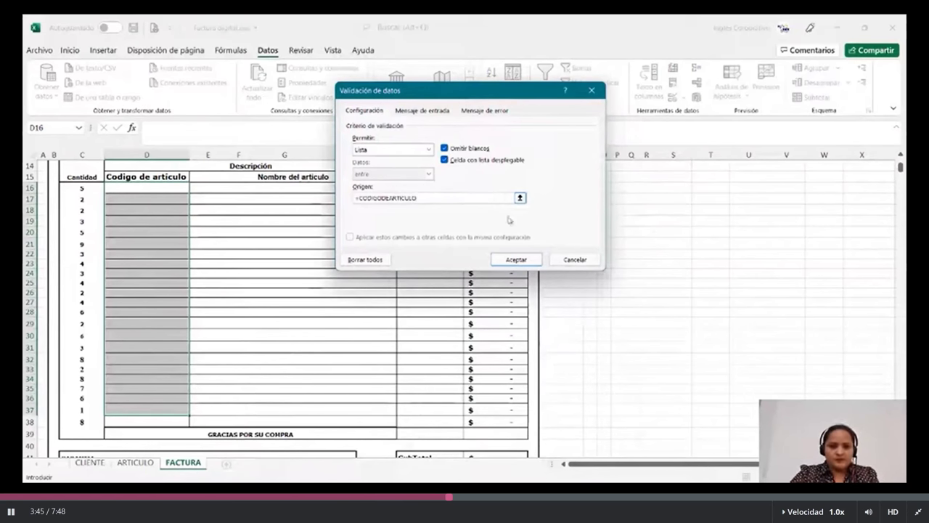
{"action": "left_click", "coordinate": [524, 261]}
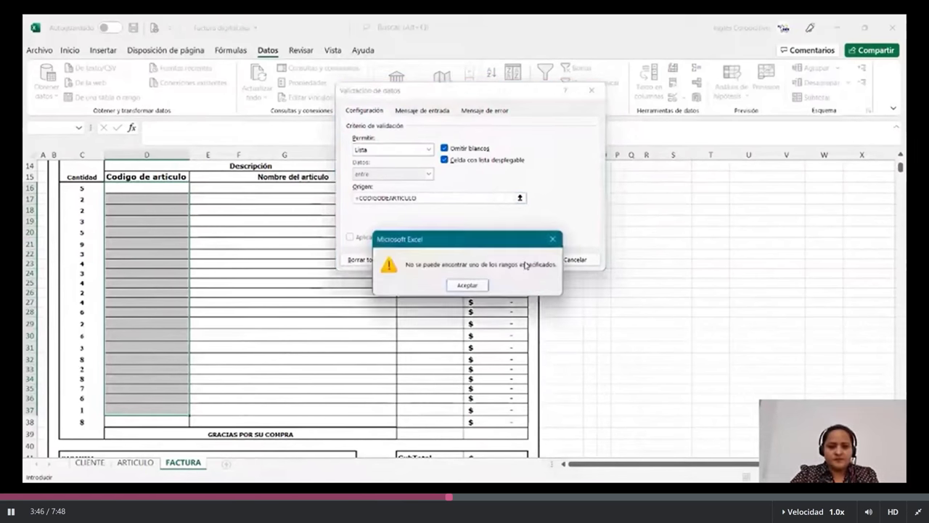
{"action": "left_click", "coordinate": [479, 286]}
{"action": "left_click", "coordinate": [434, 197]}
{"action": "type", "text": "S"}
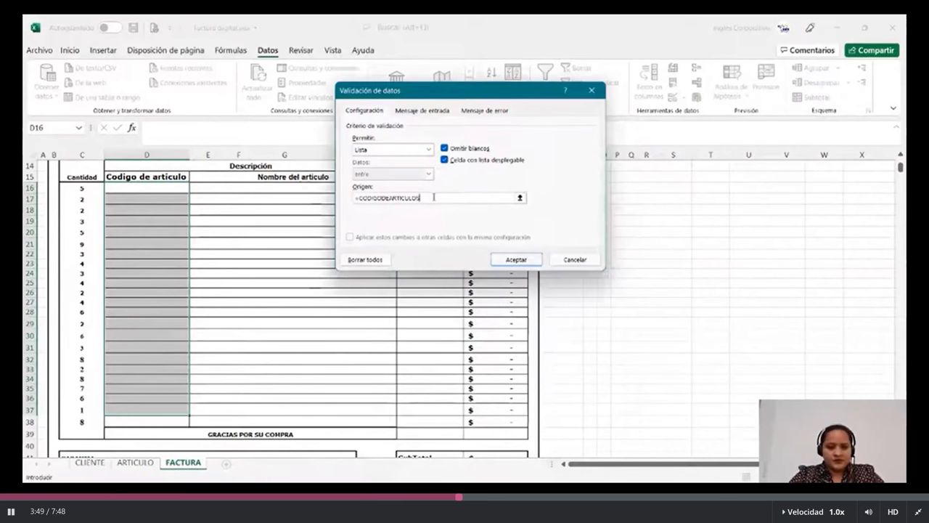
{"action": "key", "text": "Return"}
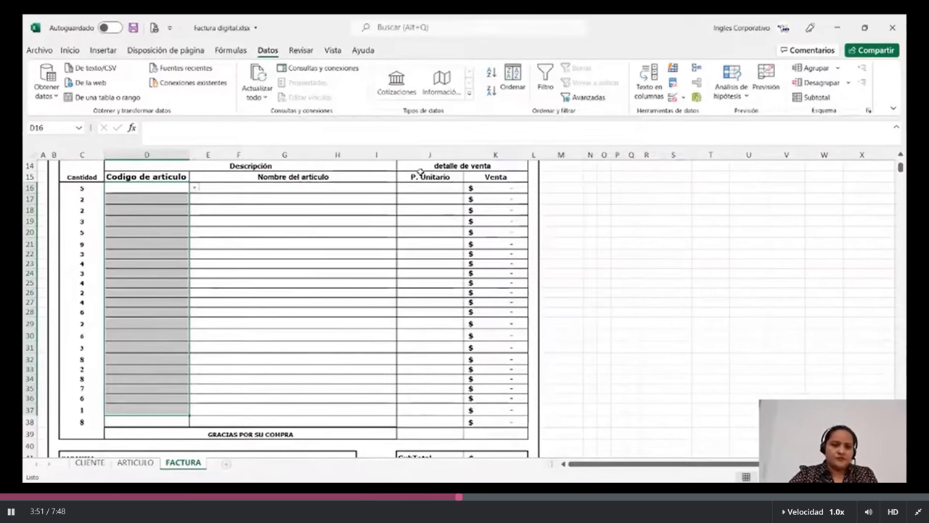
Choose A03 in D16 and A04 in D17 from the article code dropdowns.
{"action": "left_click", "coordinate": [146, 254]}
{"action": "left_click", "coordinate": [183, 199]}
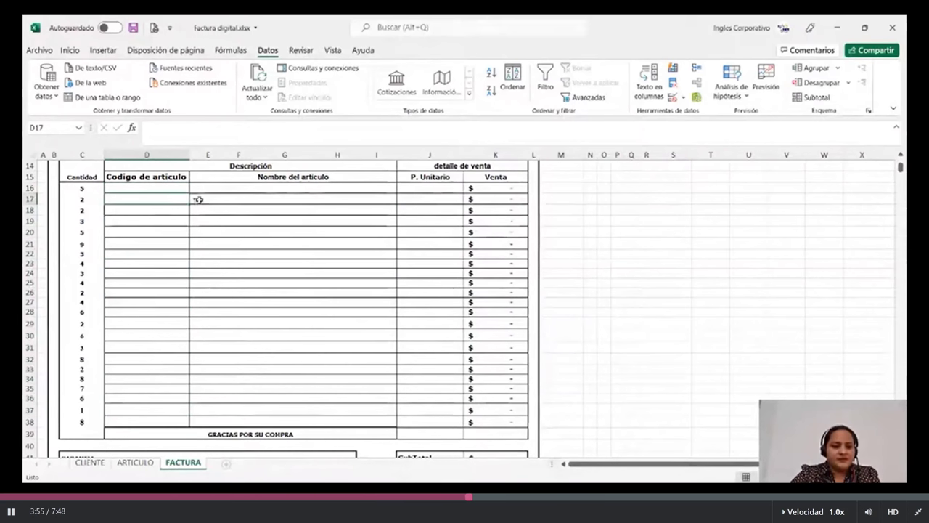
{"action": "left_click", "coordinate": [195, 199]}
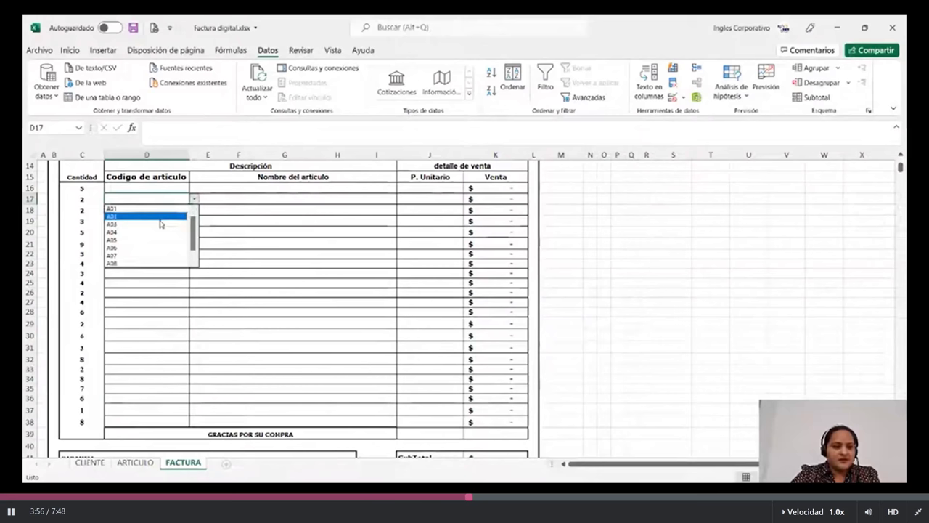
{"action": "left_click", "coordinate": [147, 187]}
{"action": "left_click", "coordinate": [195, 187]}
{"action": "left_click", "coordinate": [145, 213]}
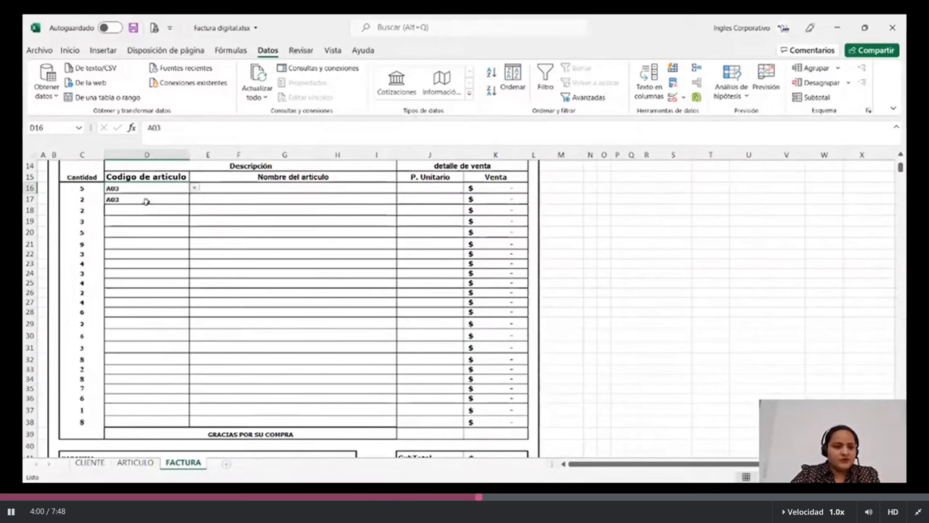
{"action": "left_click", "coordinate": [146, 202]}
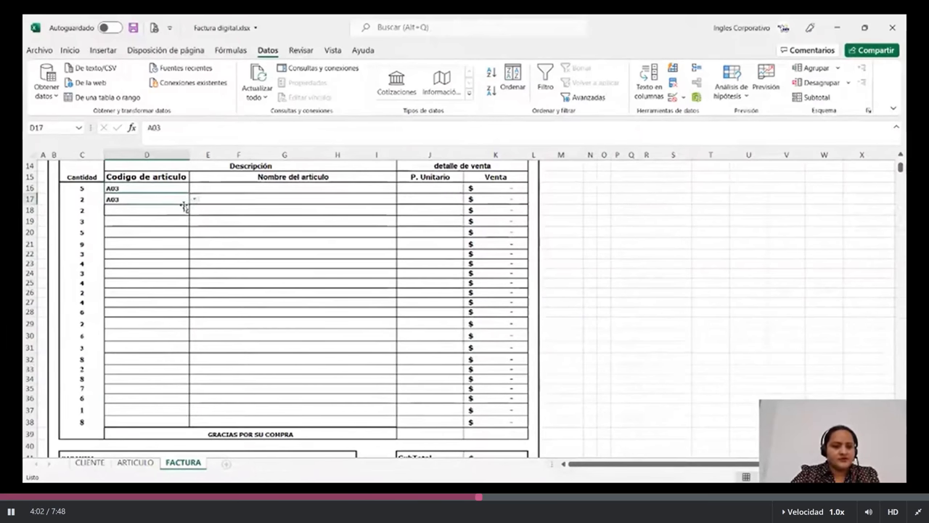
{"action": "left_click", "coordinate": [193, 199]}
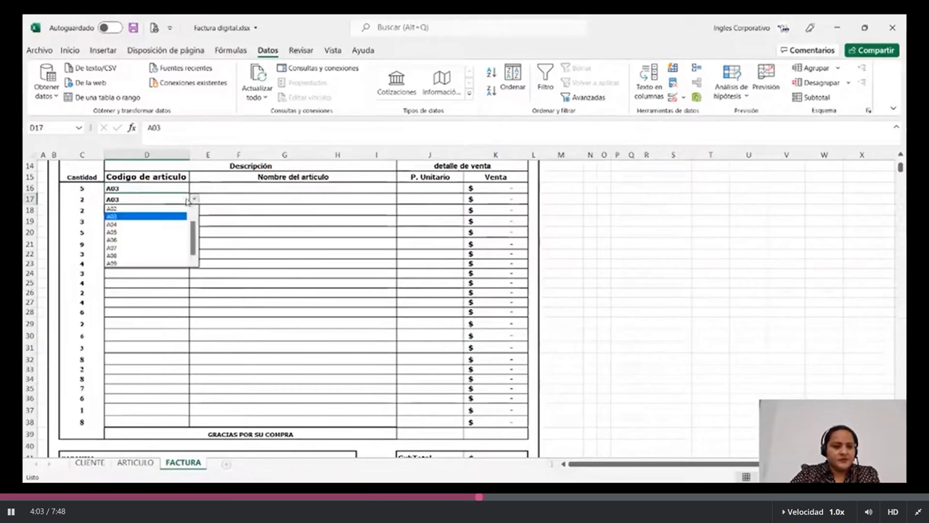
{"action": "left_click", "coordinate": [148, 224]}
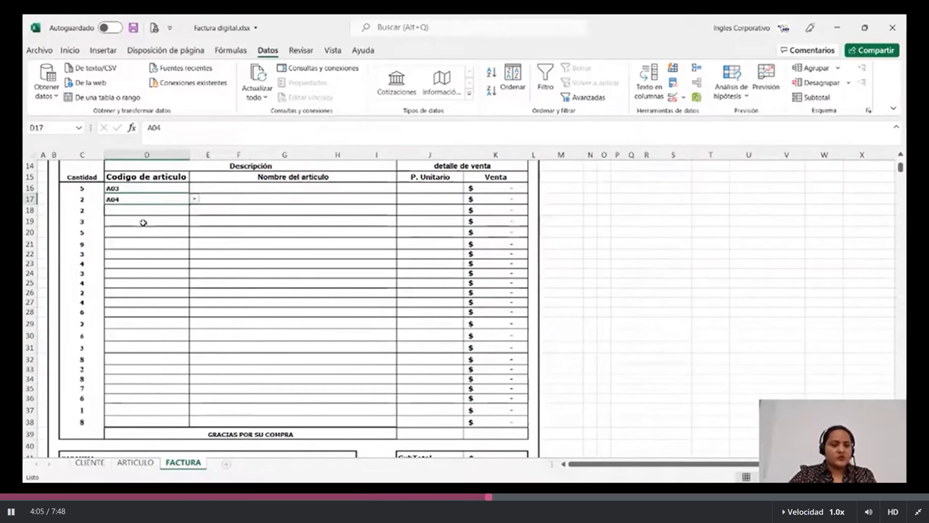
{"action": "scroll", "coordinate": [143, 222], "scroll_direction": "up", "scroll_amount": 3}
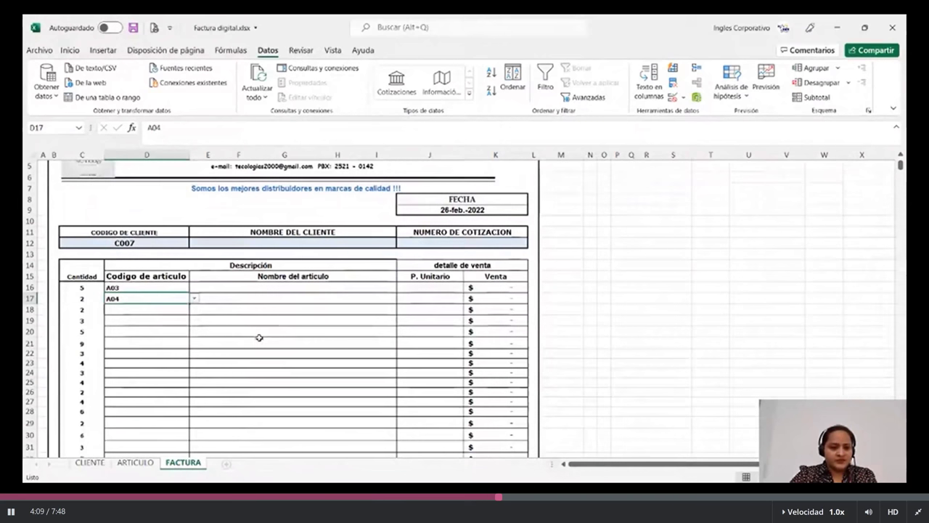
{"action": "left_click", "coordinate": [242, 244]}
Begin E12's lookup formula as =BUSCARV(C12; using C12 as the lookup value.
{"action": "type", "text": "="}
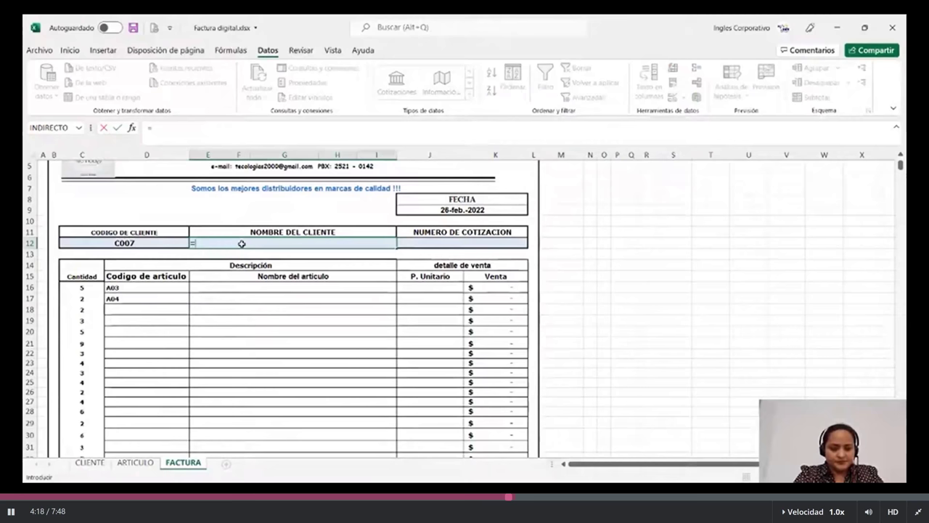
{"action": "type", "text": "BU"}
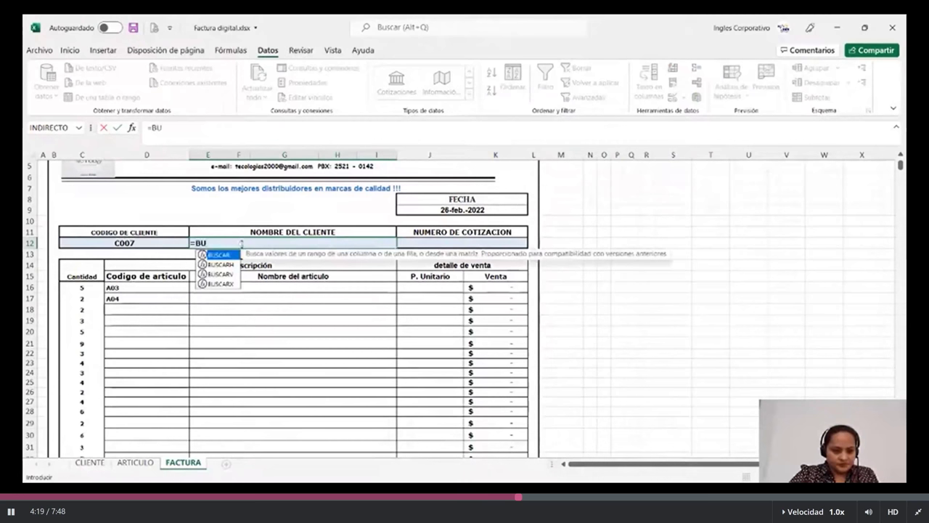
{"action": "double_click", "coordinate": [228, 275]}
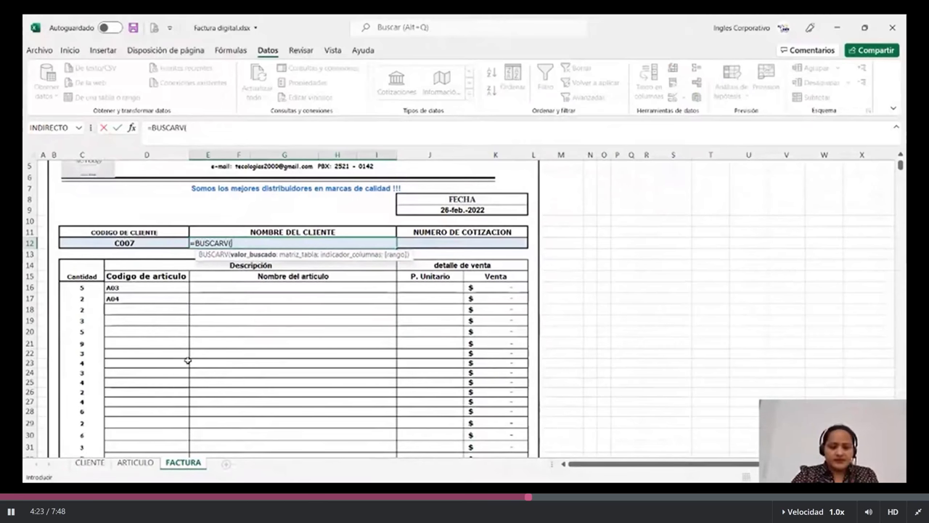
{"action": "left_click", "coordinate": [166, 242]}
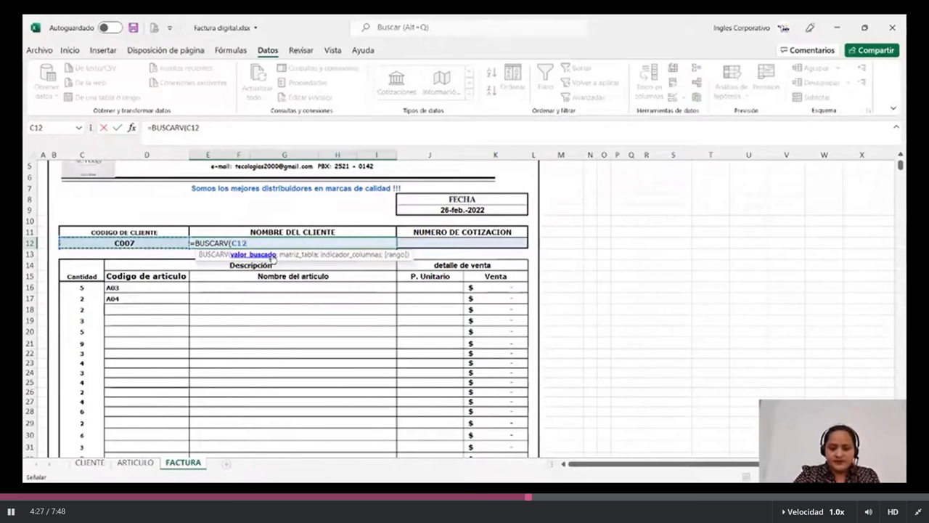
{"action": "type", "text": ";"}
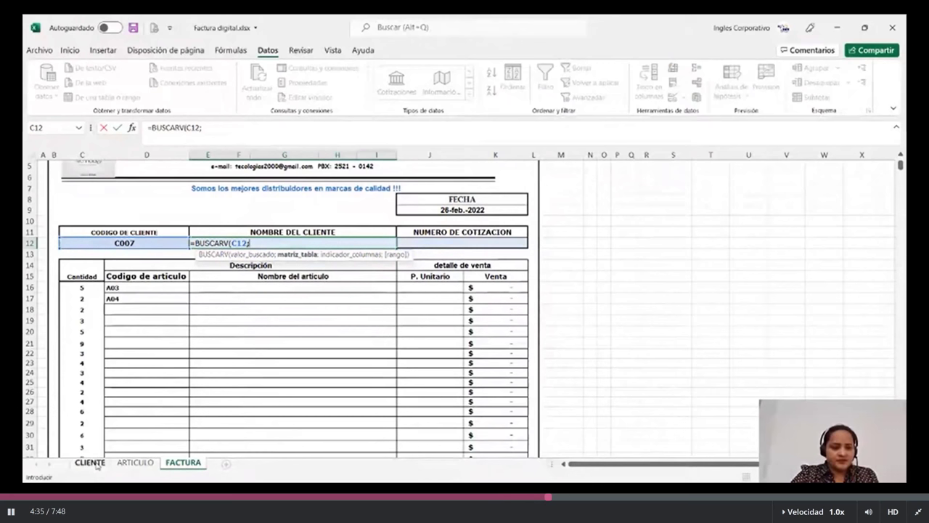
{"action": "left_click", "coordinate": [90, 463]}
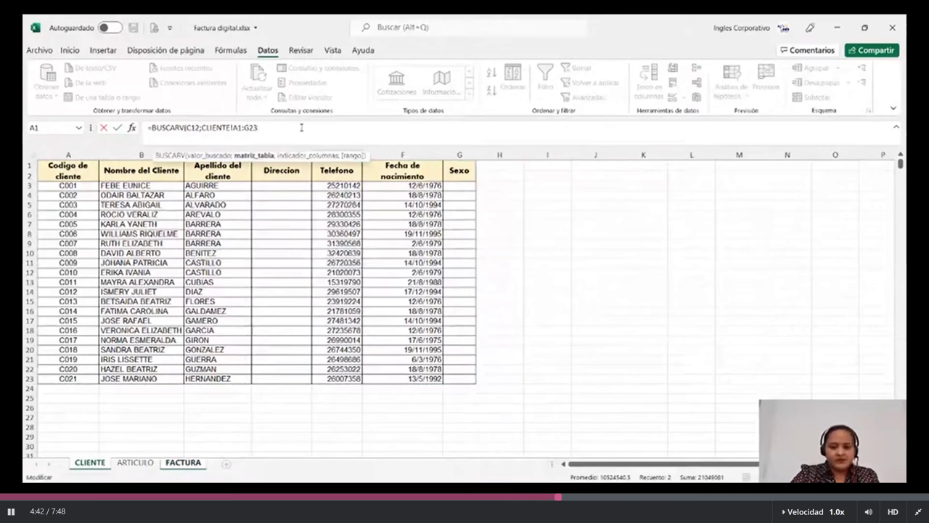
Complete =BUSCARV(C12;CLIENTE!A1:G23;2;FALSO) in E12 so the client name for C007 appears.
{"action": "type", "text": ";"}
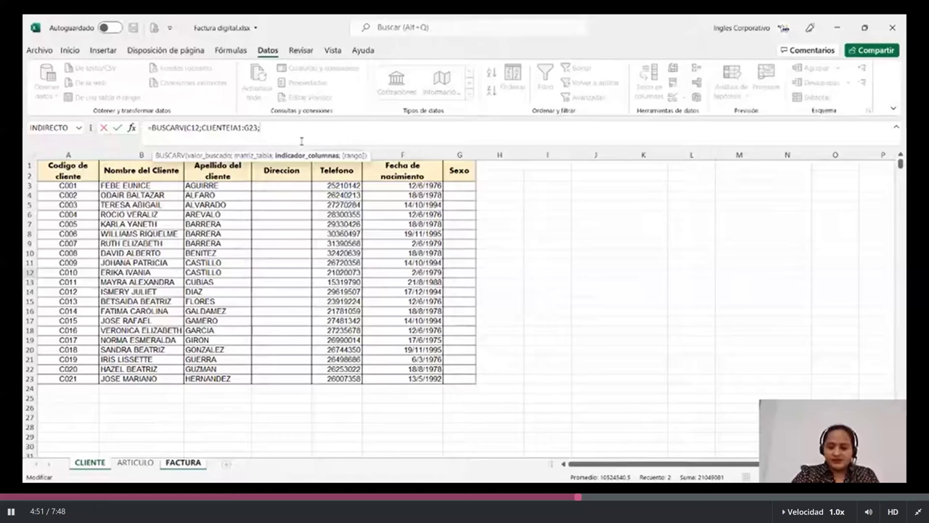
{"action": "type", "text": "2;"}
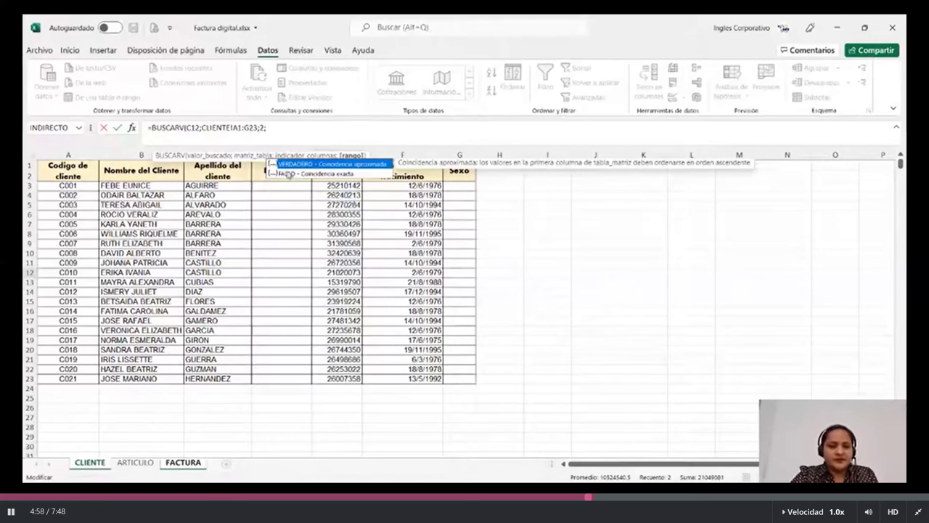
{"action": "left_click", "coordinate": [288, 175]}
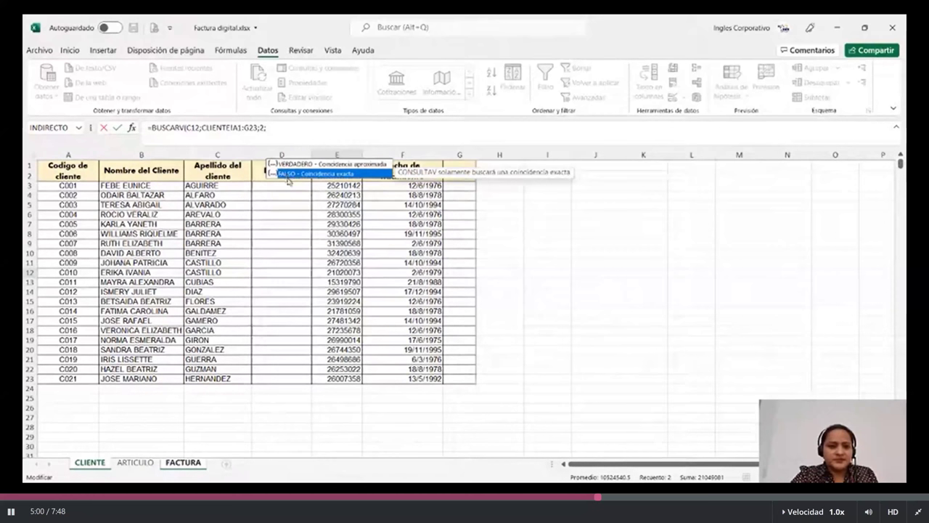
{"action": "type", "text": "F"}
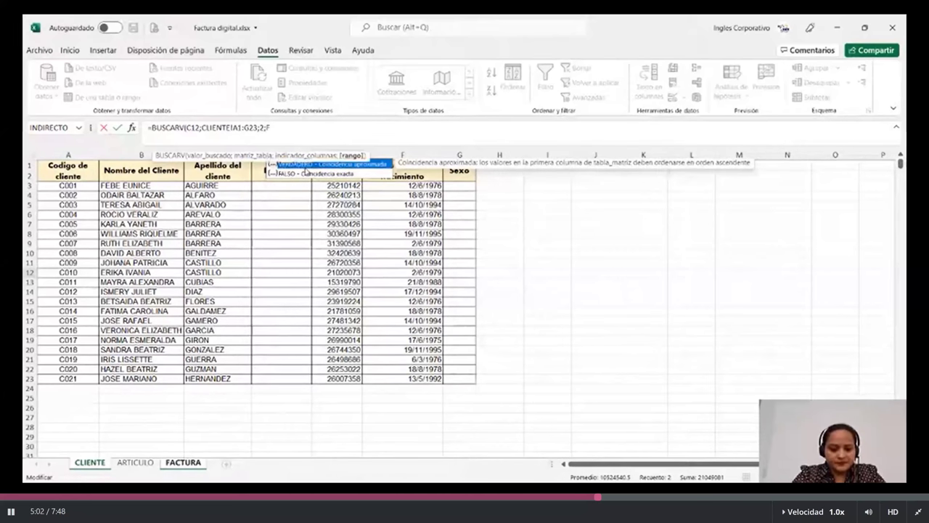
{"action": "type", "text": "ALSO"}
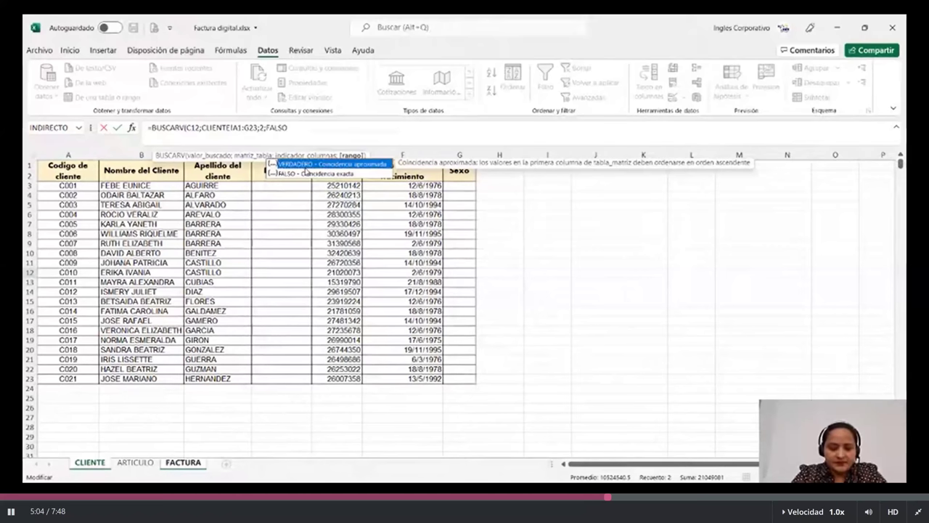
{"action": "type", "text": ")"}
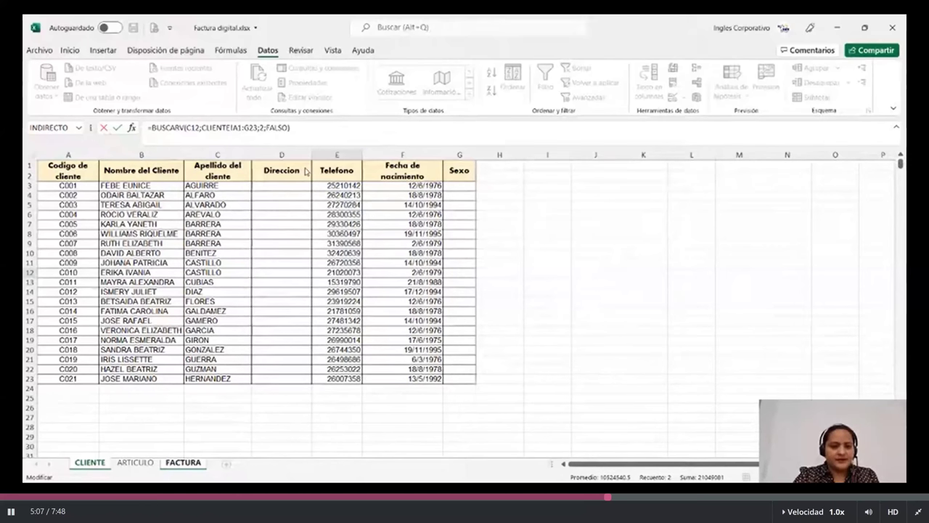
{"action": "key", "text": "Return"}
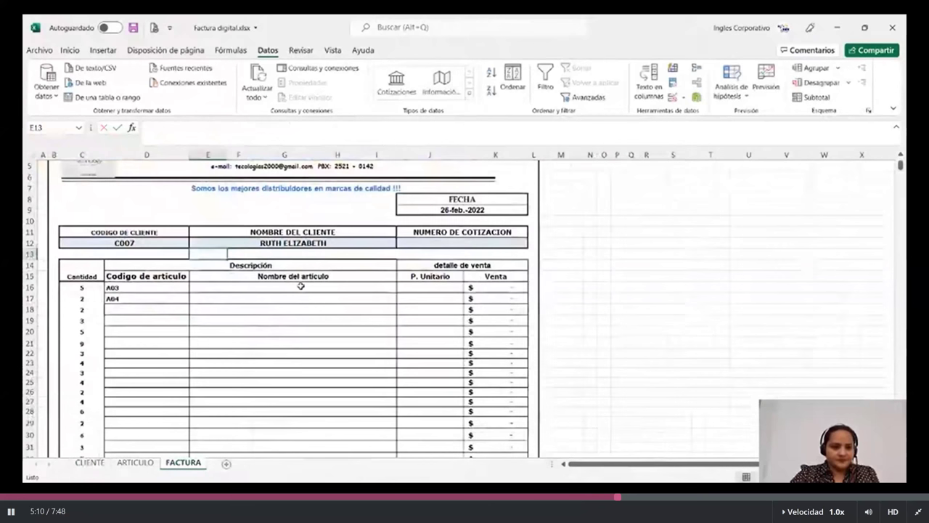
Switch the C12 client code to C010, then to C015, and watch the name update.
{"action": "left_click", "coordinate": [251, 240]}
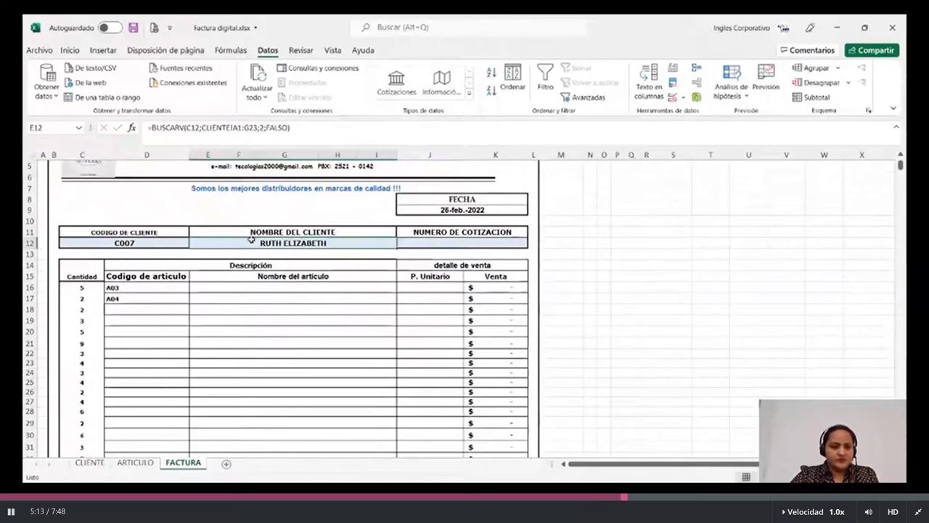
{"action": "left_click", "coordinate": [190, 243]}
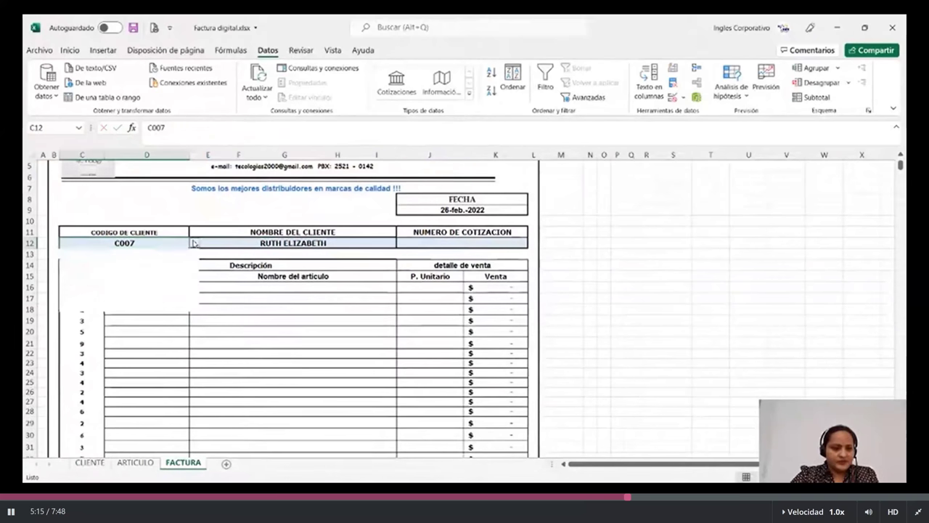
{"action": "left_click", "coordinate": [132, 283]}
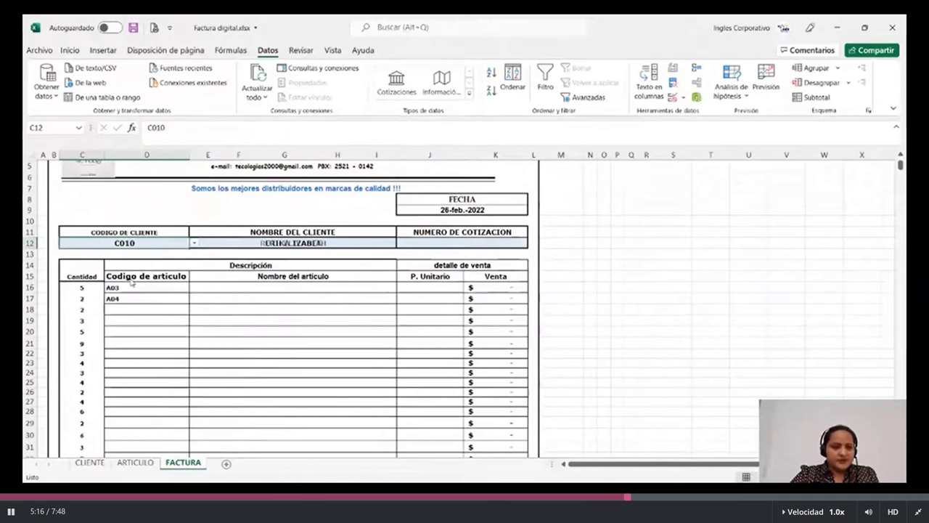
{"action": "left_click", "coordinate": [193, 242]}
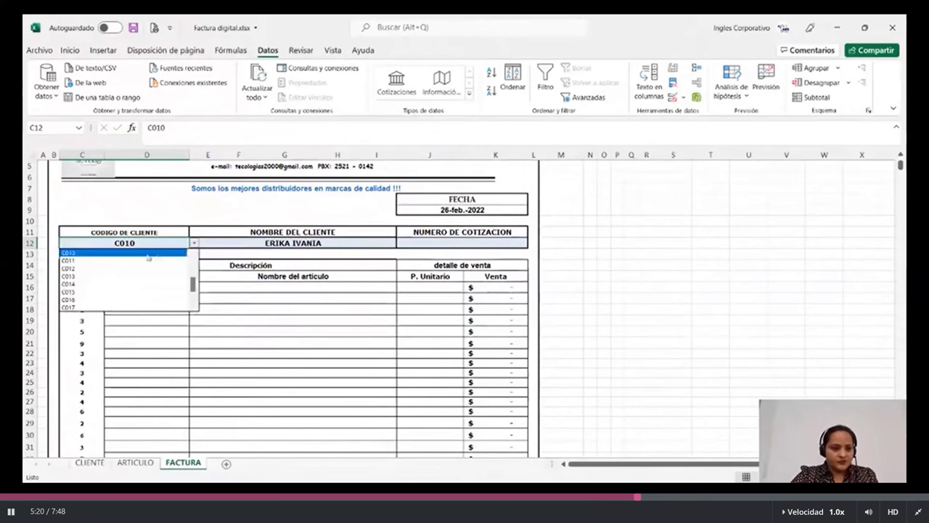
{"action": "left_click", "coordinate": [124, 291]}
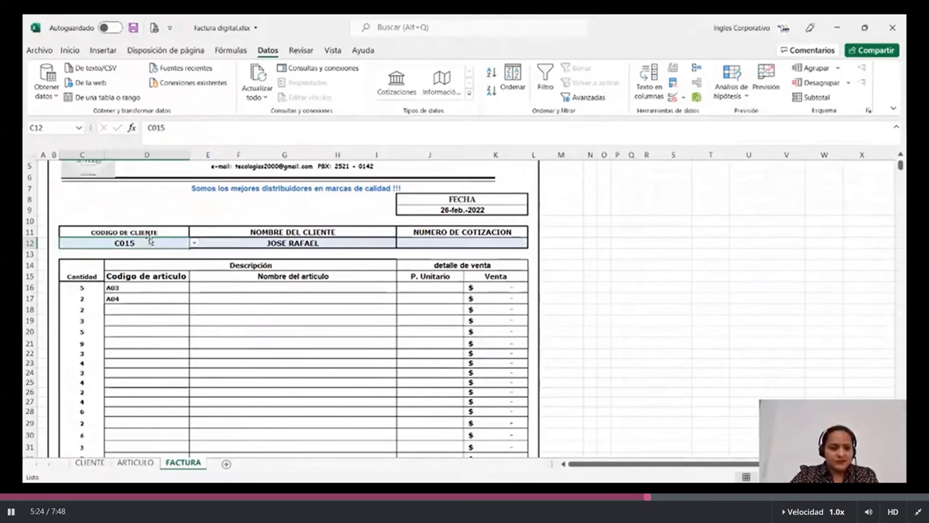
{"action": "scroll", "coordinate": [278, 205], "scroll_direction": "down", "scroll_amount": 1}
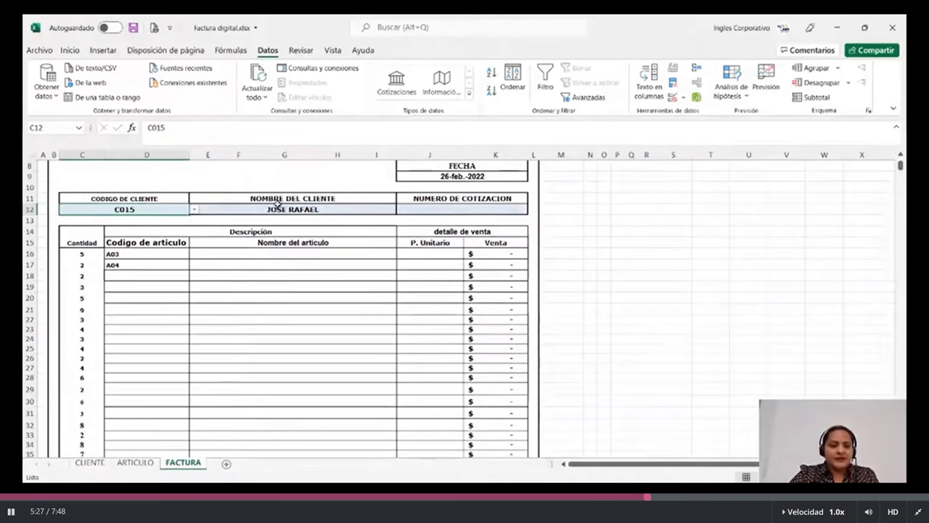
{"action": "left_click", "coordinate": [293, 319]}
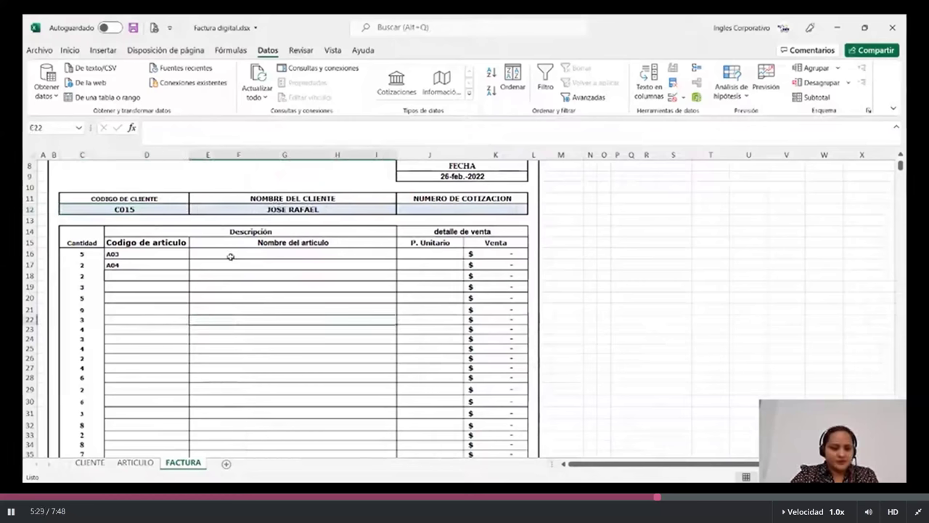
Enter =BUSCARV(D16;ARTICULO!A1:E11;2;FALSO) in E16 so code A03 shows Cable VGA.
{"action": "left_click", "coordinate": [231, 255]}
{"action": "type", "text": "="}
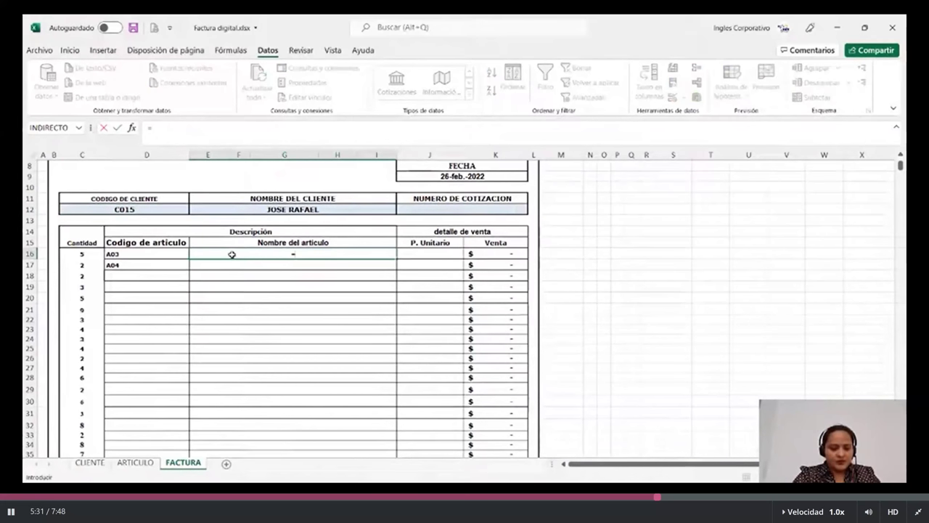
{"action": "type", "text": "BUSC"}
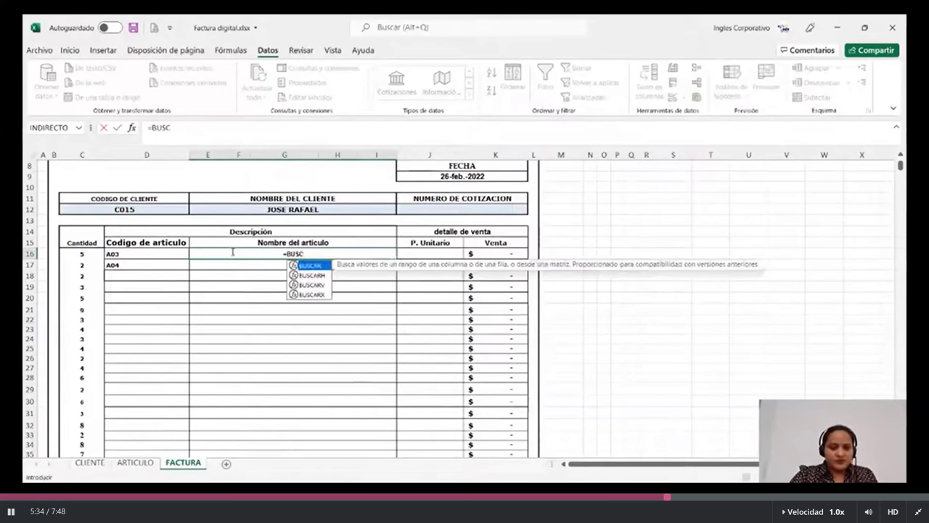
{"action": "double_click", "coordinate": [312, 284]}
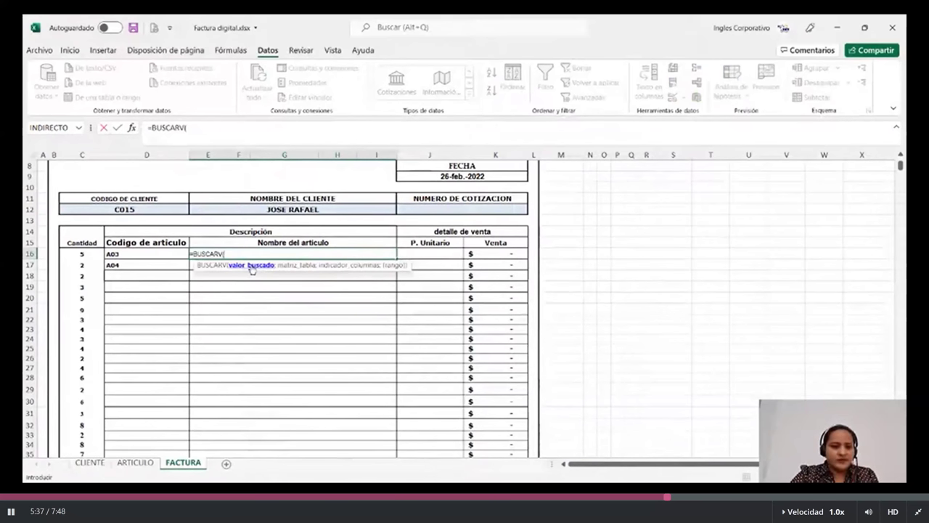
{"action": "left_click", "coordinate": [174, 252]}
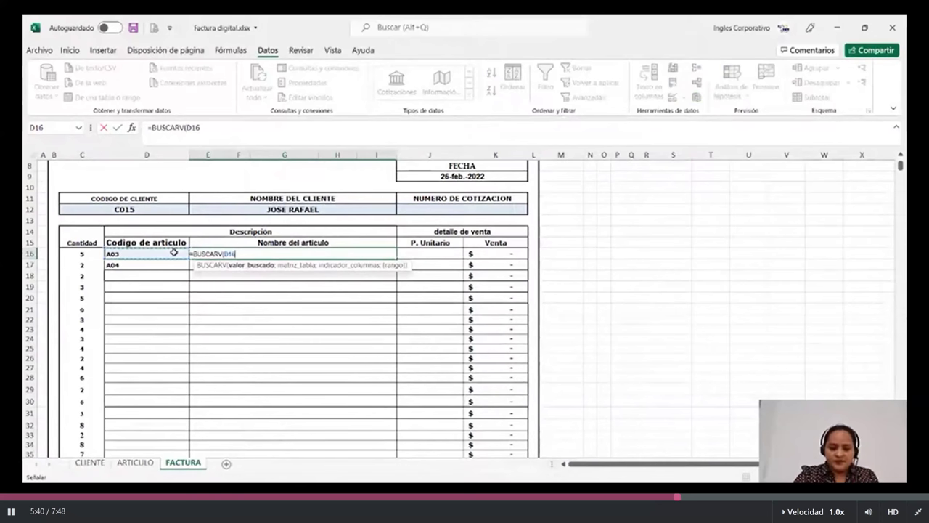
{"action": "type", "text": ";"}
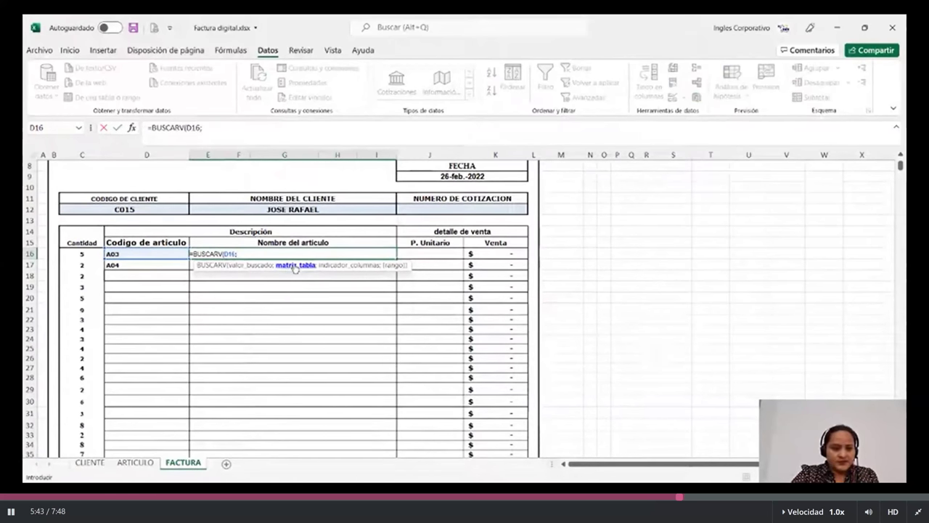
{"action": "left_click", "coordinate": [140, 466]}
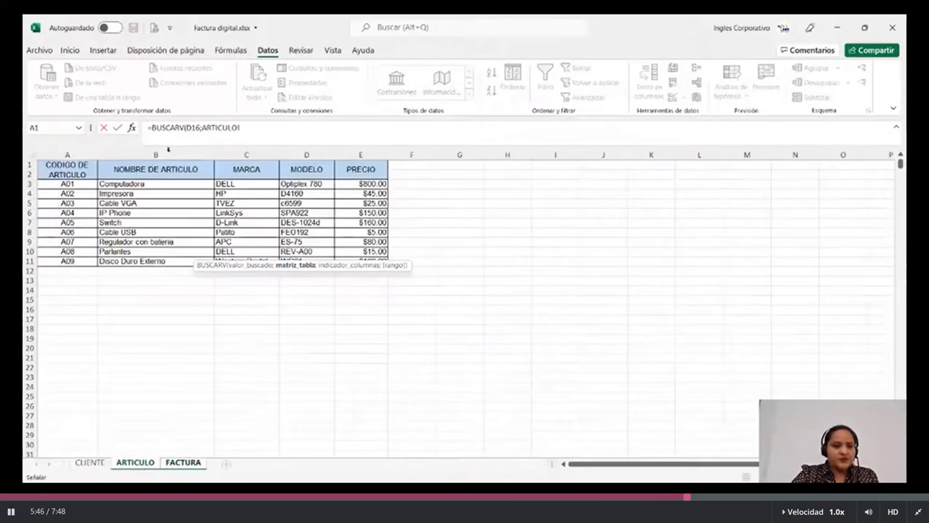
{"action": "left_click_drag", "start_coordinate": [67, 167], "coordinate": [374, 261]}
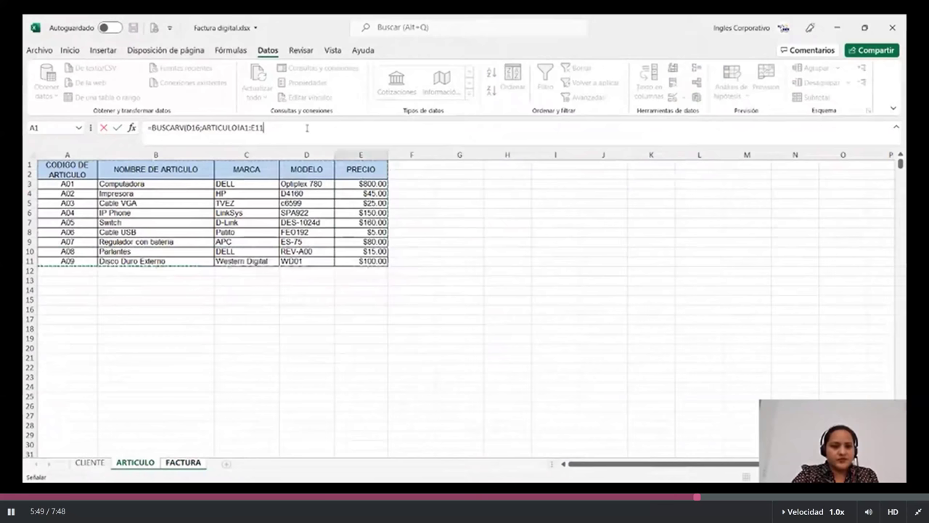
{"action": "left_click", "coordinate": [307, 127]}
{"action": "type", "text": ";"}
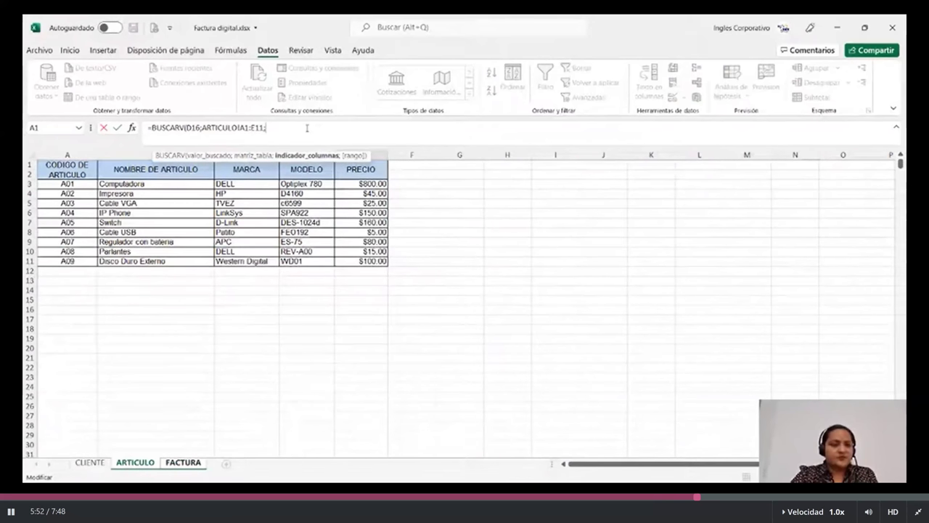
{"action": "type", "text": "2"}
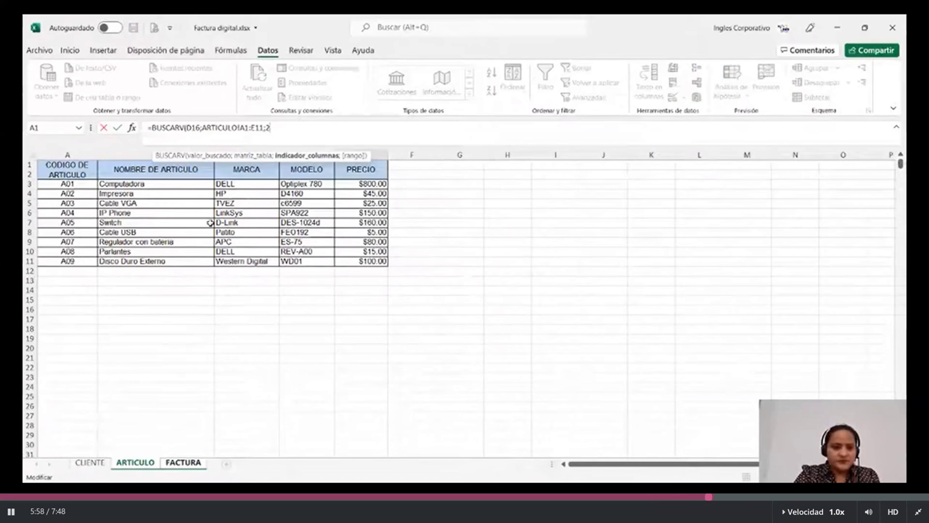
{"action": "type", "text": ";"}
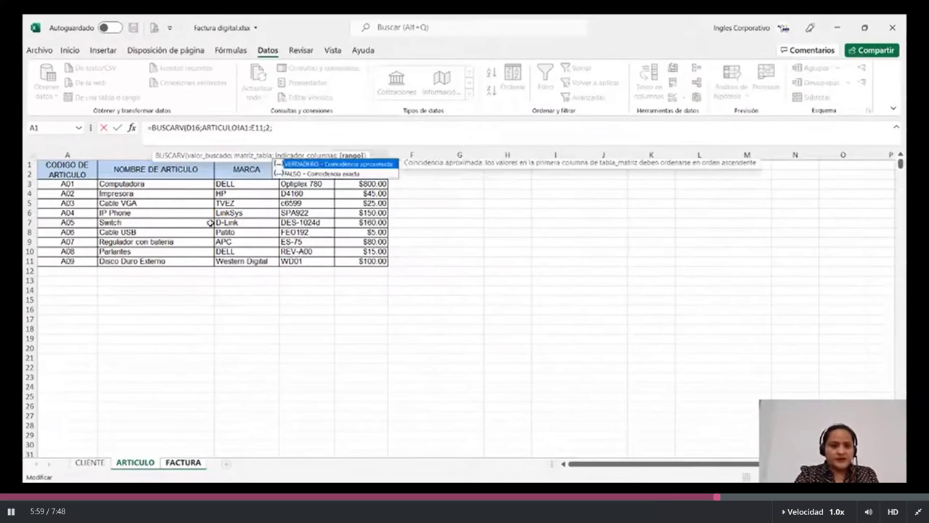
{"action": "type", "text": "FALSO"}
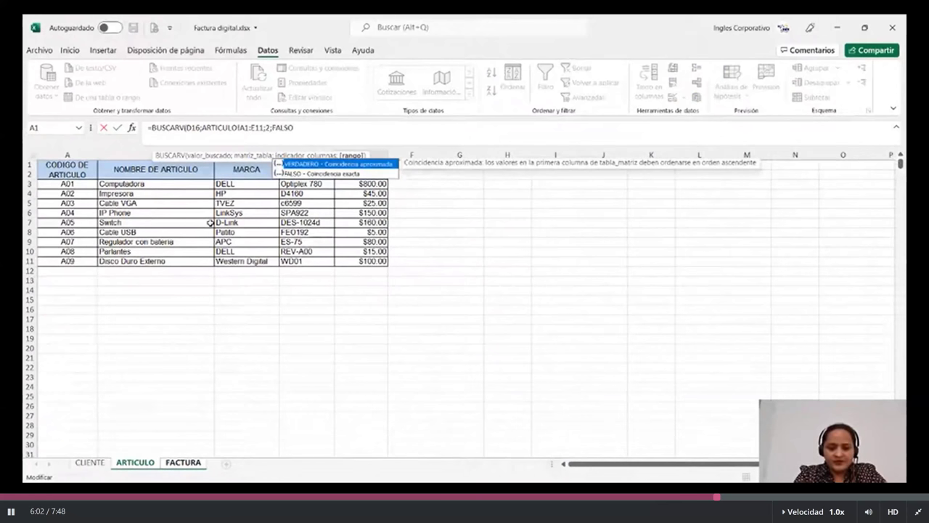
{"action": "type", "text": ")"}
{"action": "key", "text": "Return"}
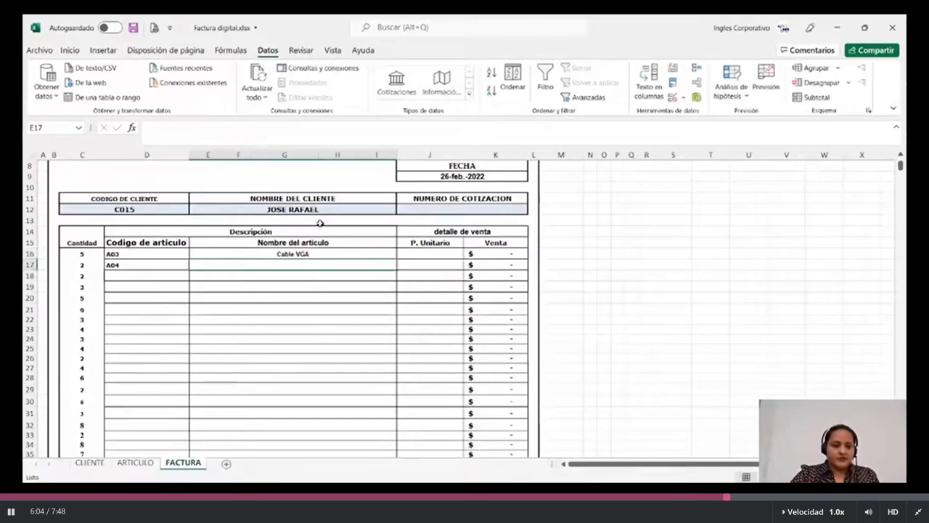
Change the D16 article code to A09 so the name reads Disco Duro Externo.
{"action": "key", "text": "Up"}
{"action": "key", "text": "Left"}
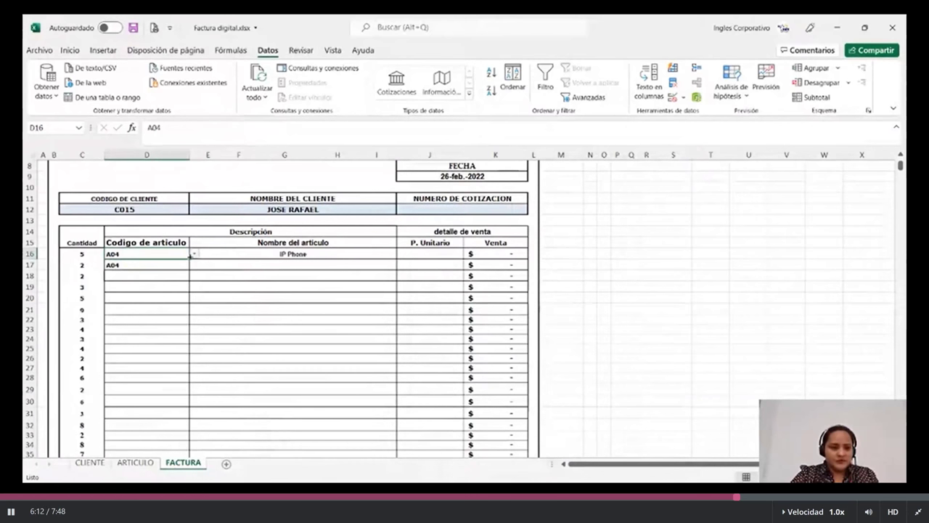
{"action": "left_click", "coordinate": [193, 253]}
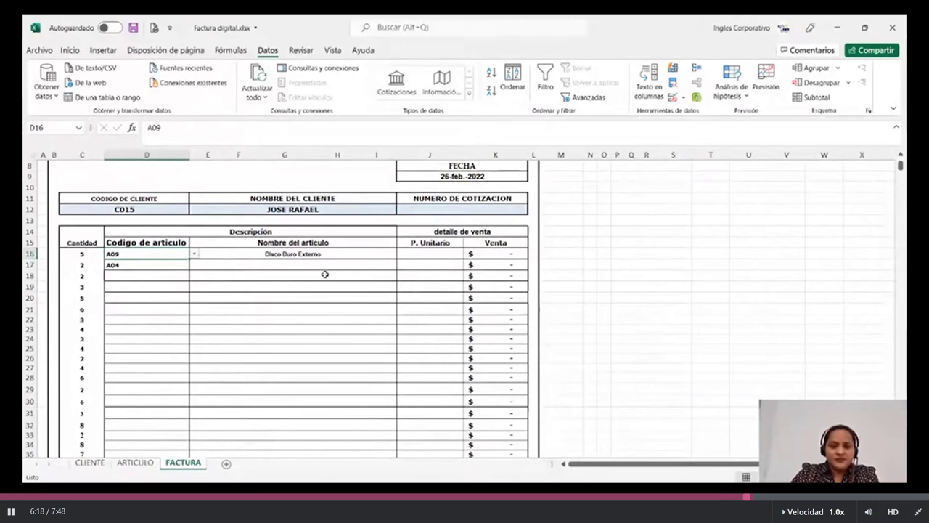
{"action": "left_click", "coordinate": [421, 254]}
Enter =BUSCARV(D16;ARTICULO!A1:E11;5;FALSO) in J16 to pull the unit price from the PRECIO column.
{"action": "type", "text": "=BU"}
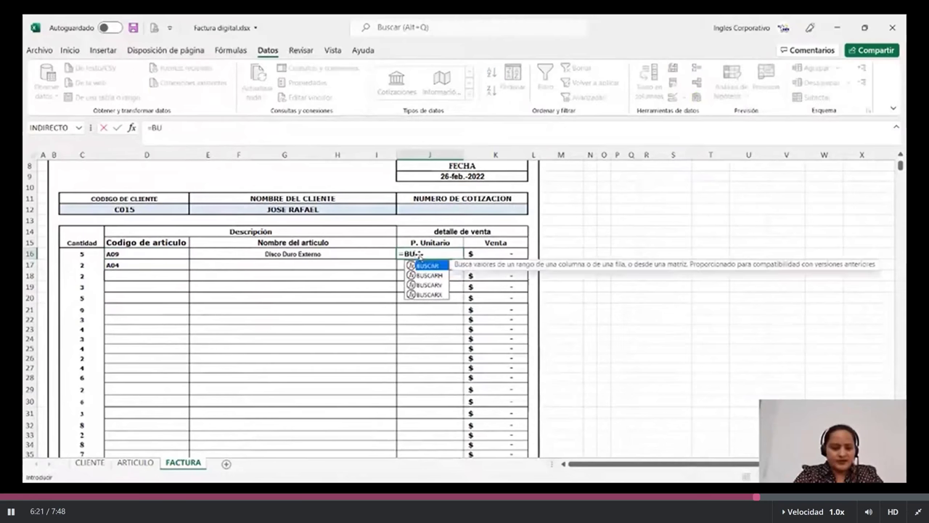
{"action": "type", "text": "SCA"}
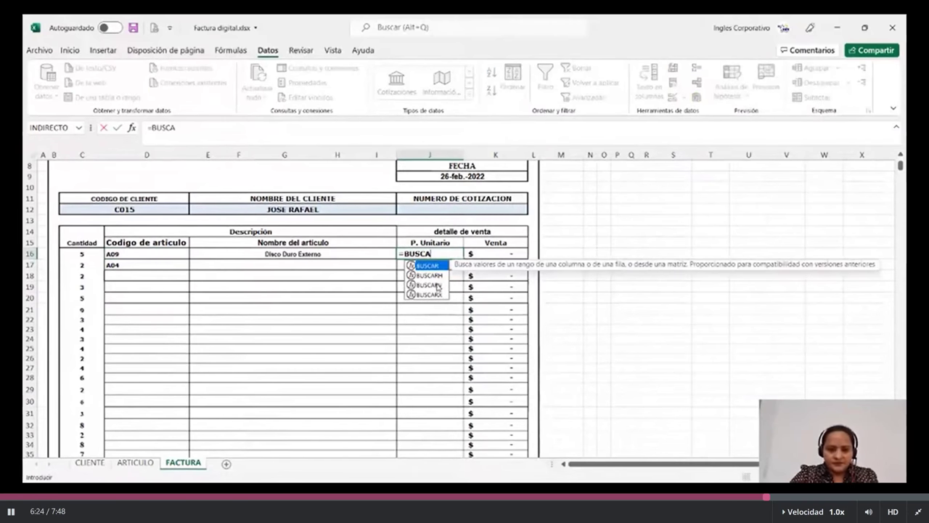
{"action": "double_click", "coordinate": [436, 285]}
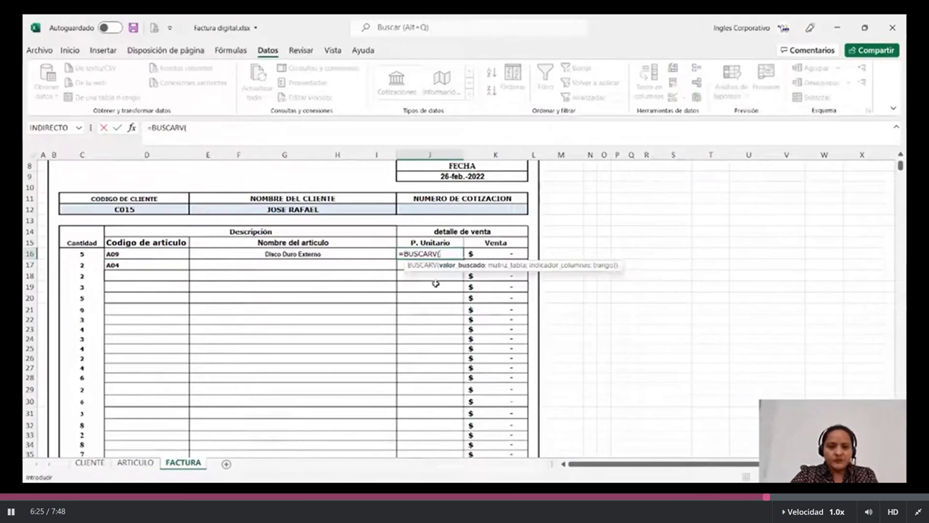
{"action": "left_click", "coordinate": [127, 254]}
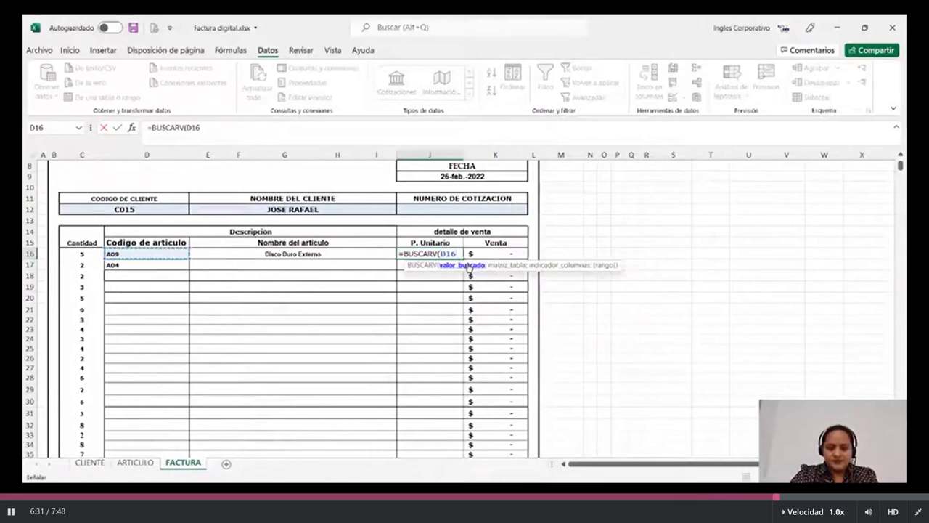
{"action": "type", "text": ";"}
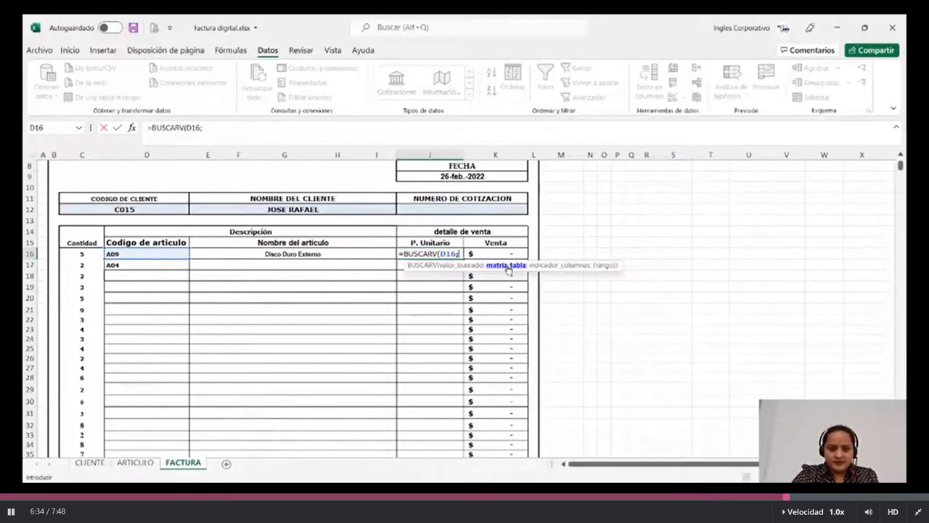
{"action": "left_click", "coordinate": [145, 463]}
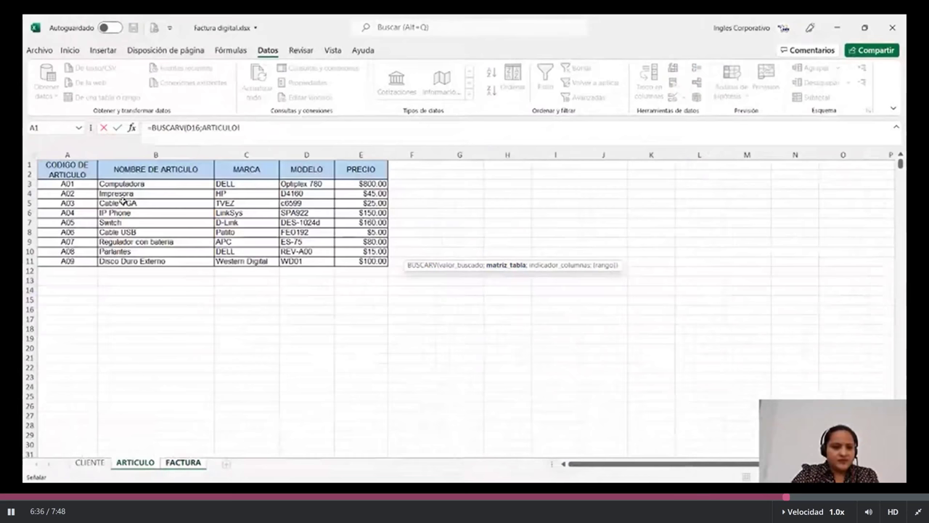
{"action": "left_click_drag", "start_coordinate": [67, 168], "coordinate": [361, 255]}
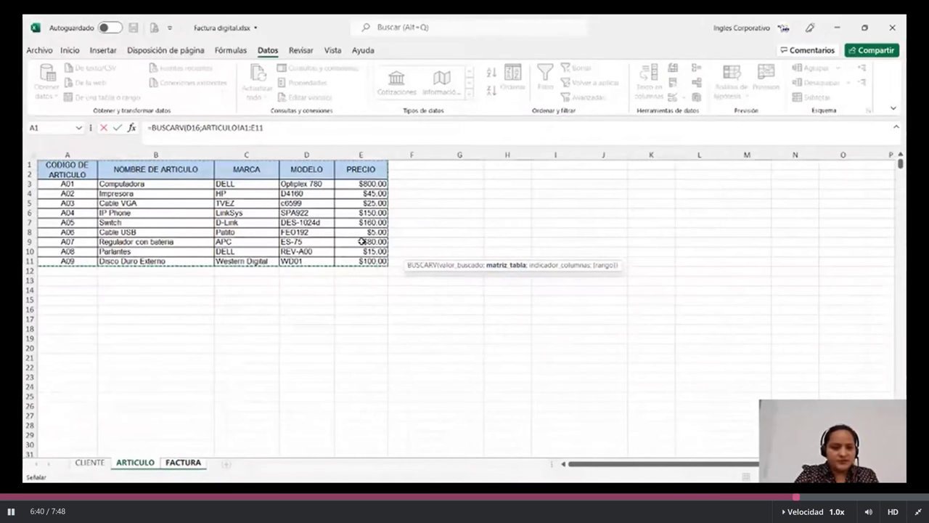
{"action": "type", "text": ";"}
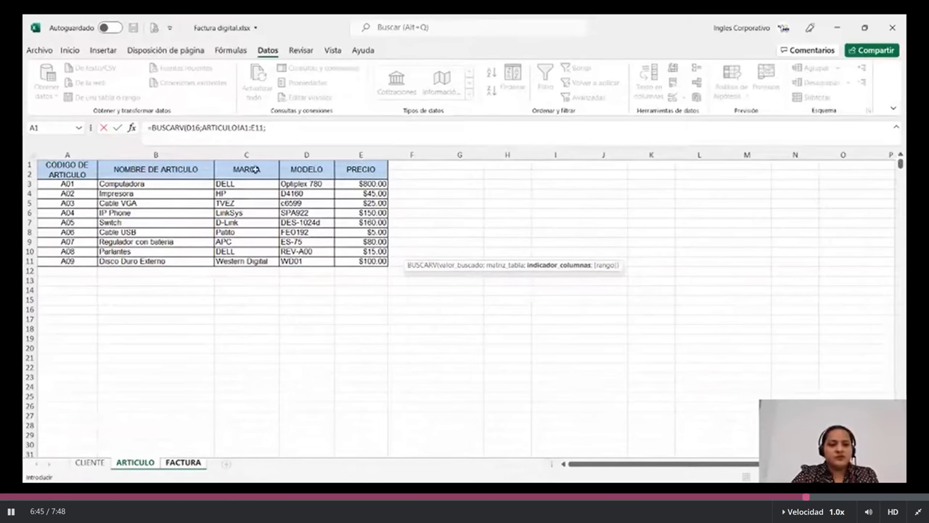
{"action": "left_click", "coordinate": [288, 131]}
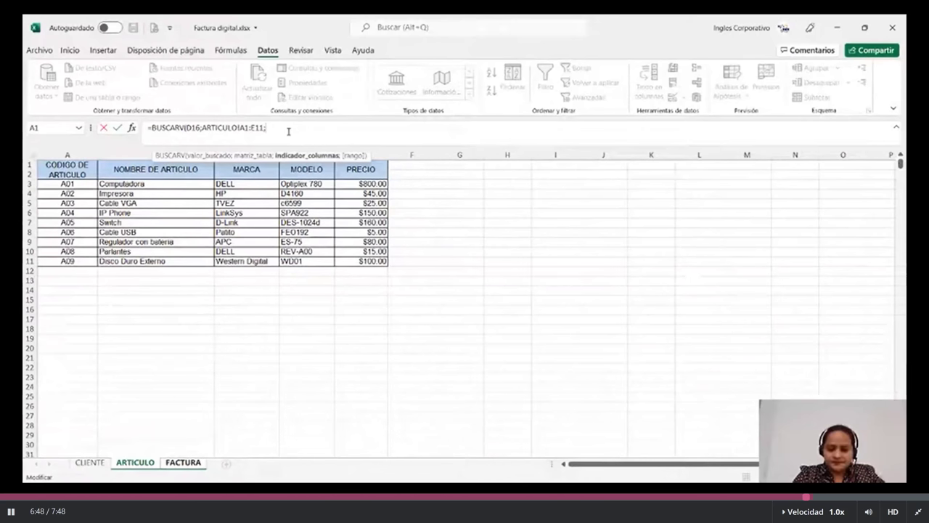
{"action": "type", "text": "5"}
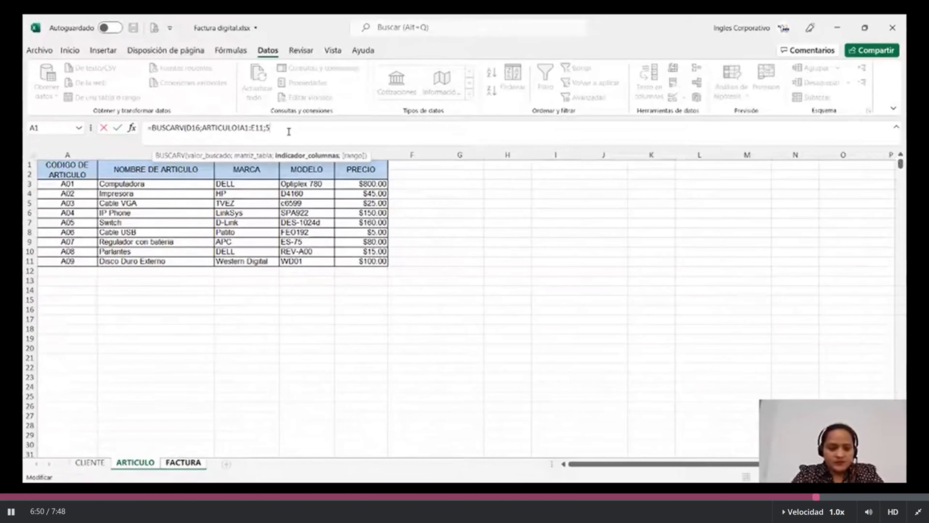
{"action": "type", "text": ";"}
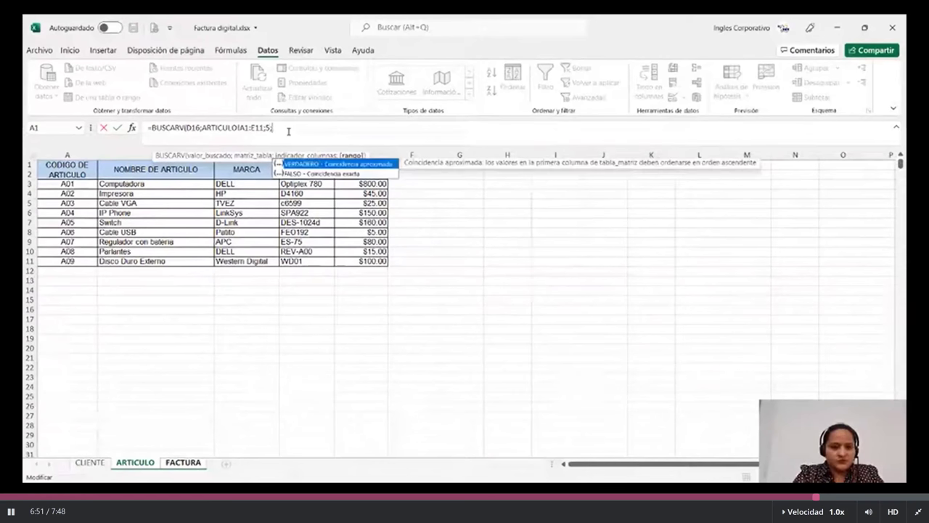
{"action": "type", "text": "FALSO)"}
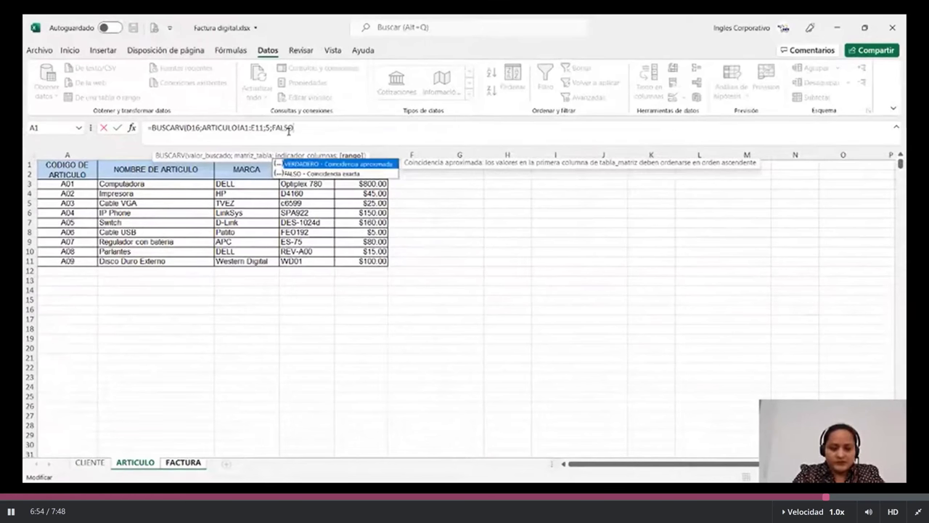
{"action": "key", "text": "Return"}
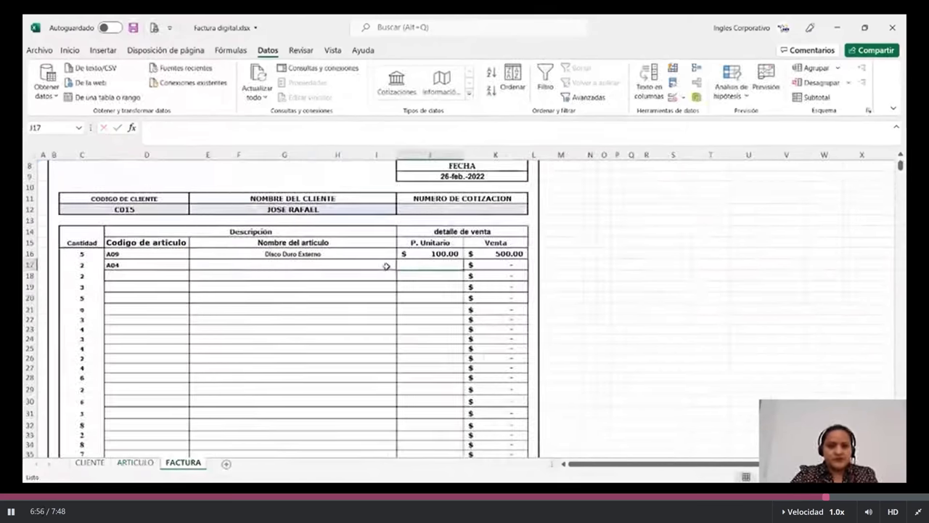
Review the E16, J16 and K16 formulas, confirming the $100.00 price gives a $500.00 Venta.
{"action": "key", "text": "Up"}
{"action": "key", "text": "Left"}
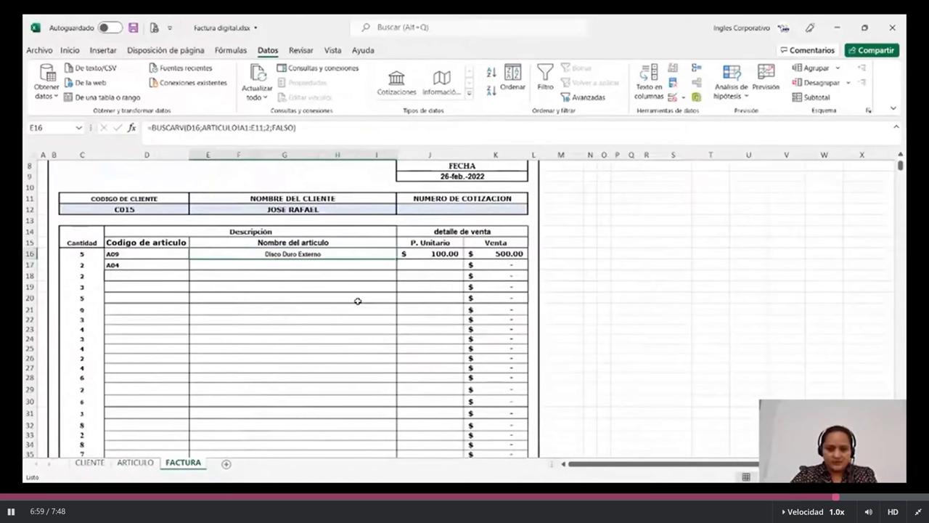
{"action": "key", "text": "Right"}
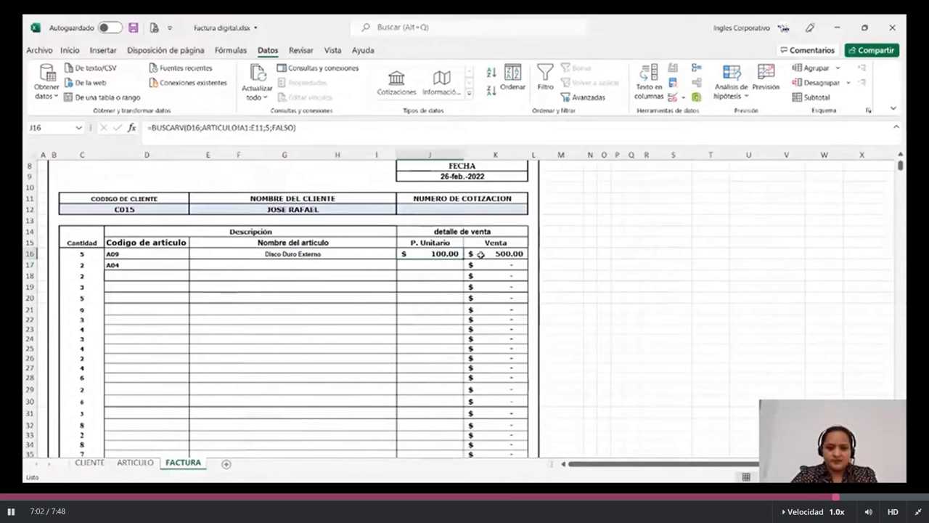
{"action": "left_click", "coordinate": [481, 254]}
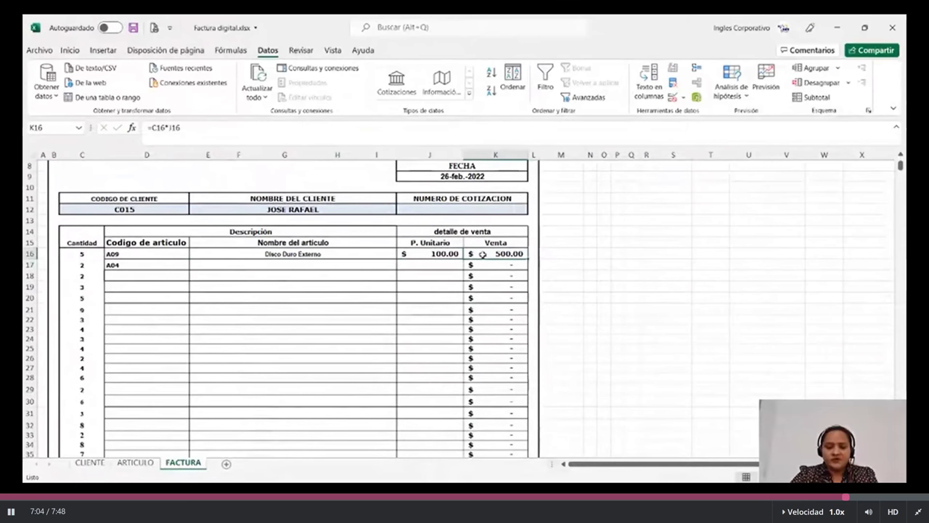
{"action": "left_click", "coordinate": [331, 127]}
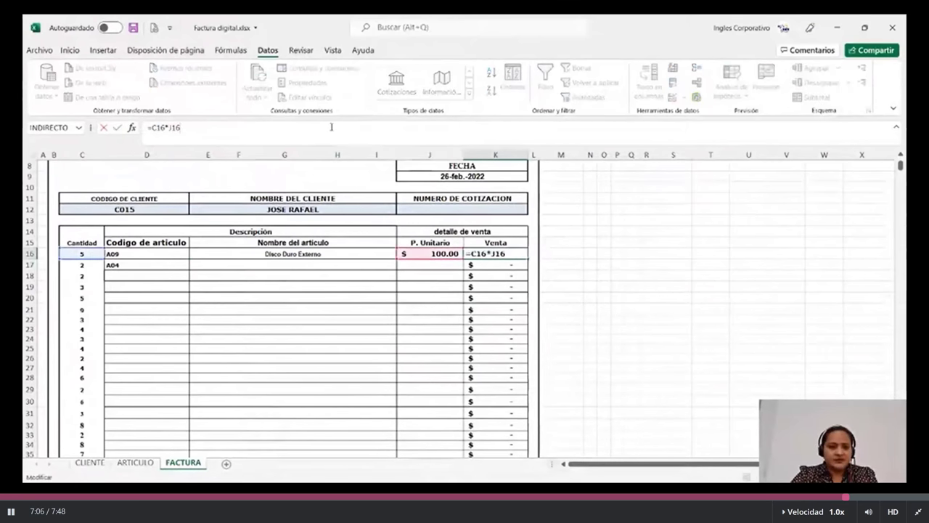
{"action": "key", "text": "Return"}
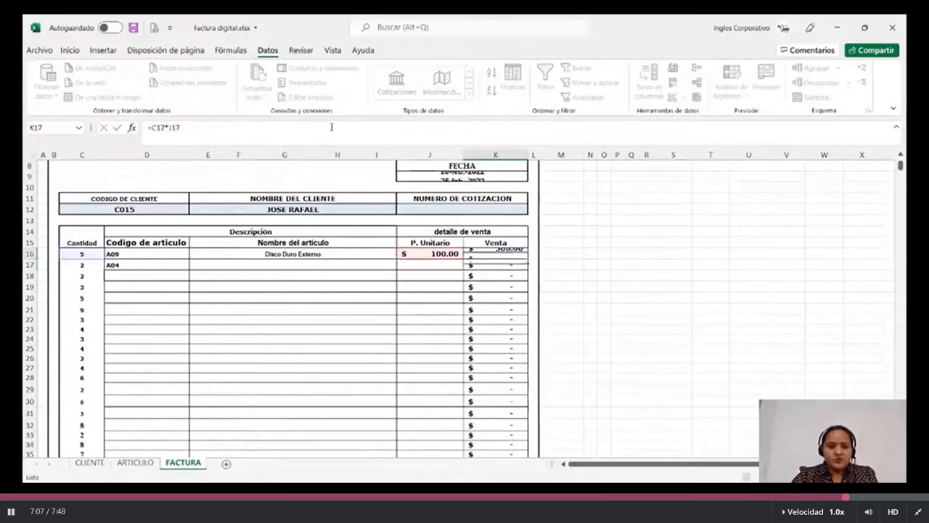
{"action": "left_click", "coordinate": [69, 256]}
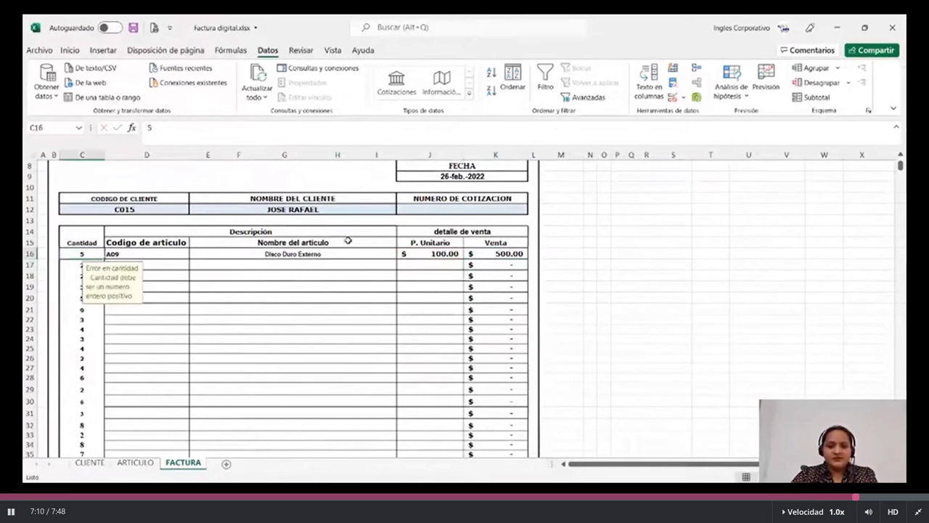
{"action": "left_click", "coordinate": [430, 253]}
{"action": "left_click", "coordinate": [483, 253]}
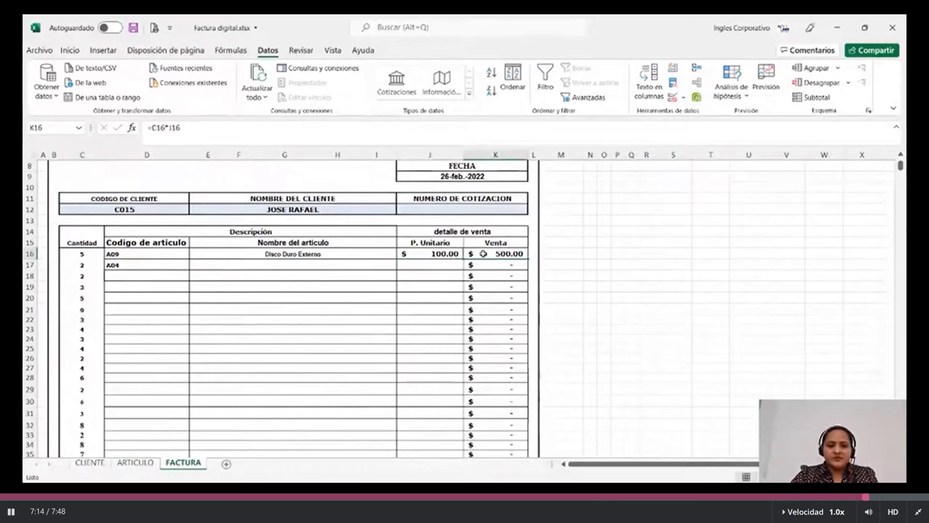
{"action": "scroll", "coordinate": [139, 280], "scroll_direction": "down", "scroll_amount": 1}
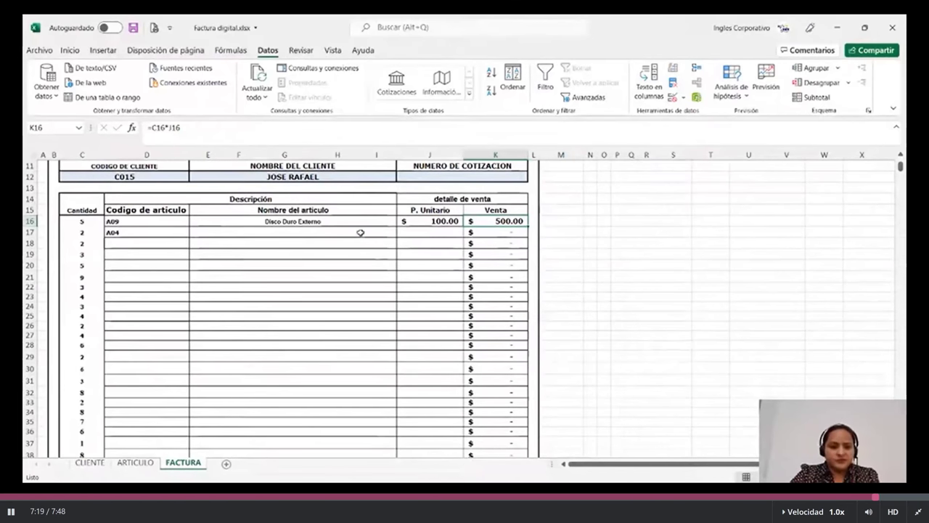
{"action": "left_click", "coordinate": [334, 221]}
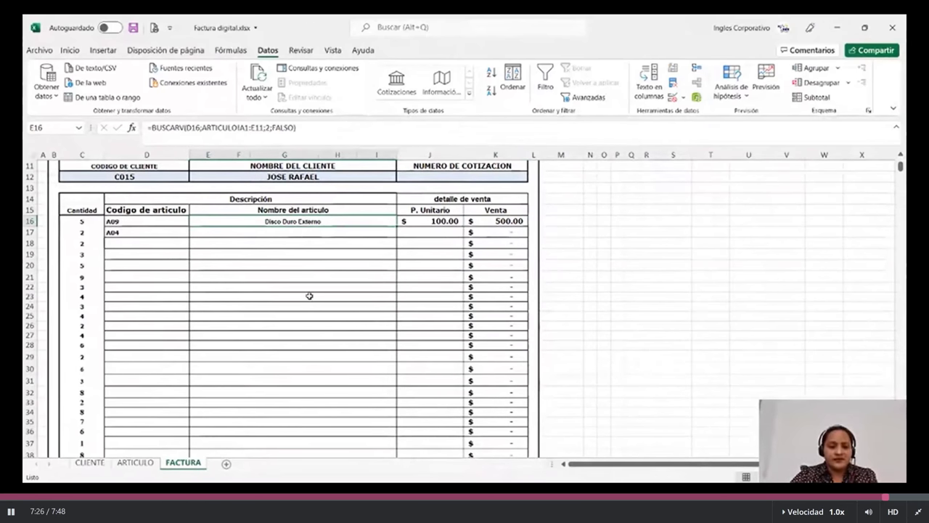
{"action": "scroll", "coordinate": [310, 296], "scroll_direction": "down", "scroll_amount": 1}
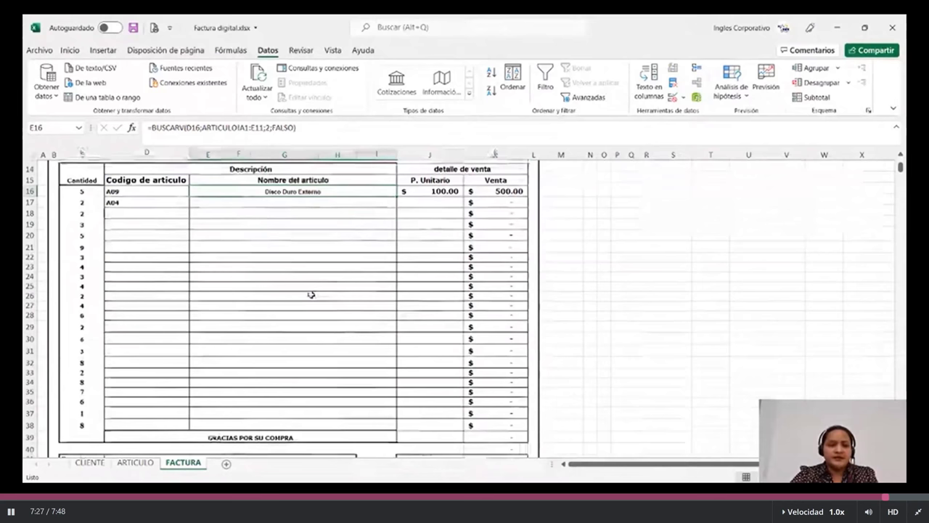
{"action": "scroll", "coordinate": [310, 294], "scroll_direction": "down", "scroll_amount": 1}
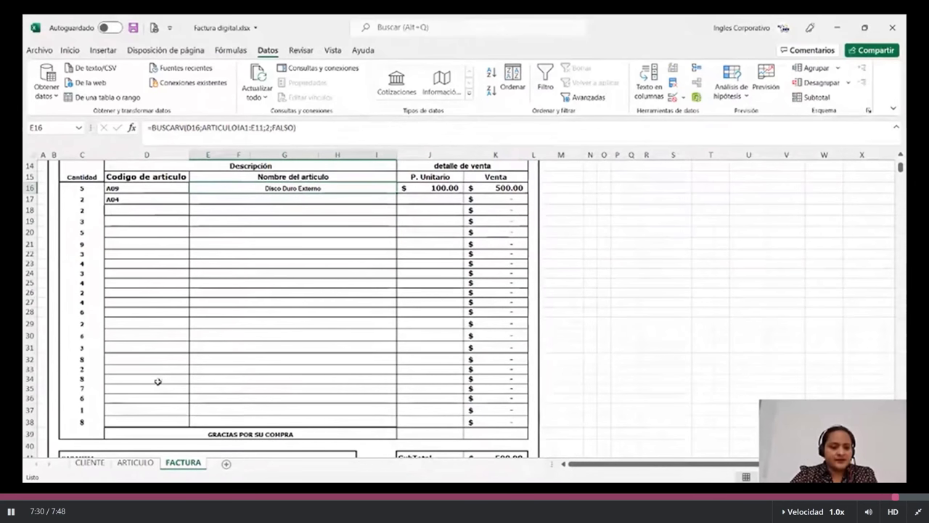
Pick article codes A05 in D20 and A06 in D29 from their dropdown lists.
{"action": "left_click", "coordinate": [190, 232]}
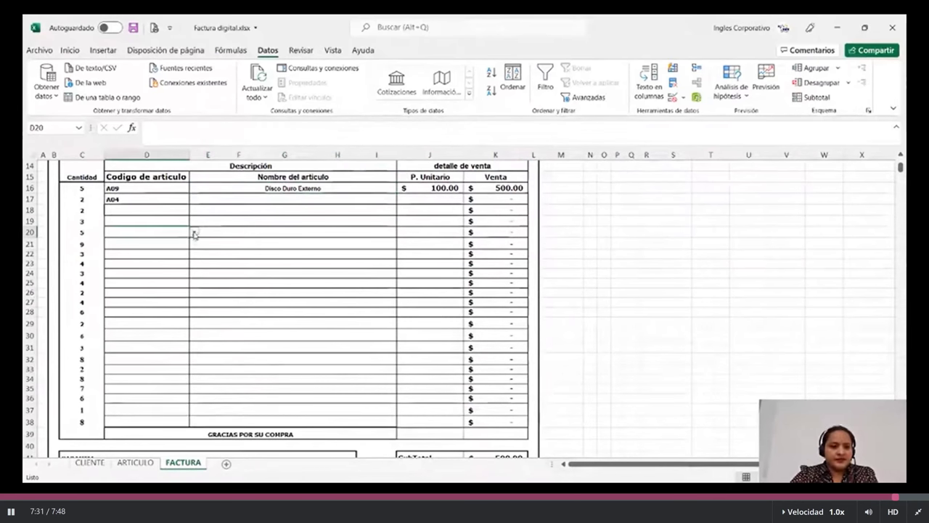
{"action": "left_click", "coordinate": [194, 232]}
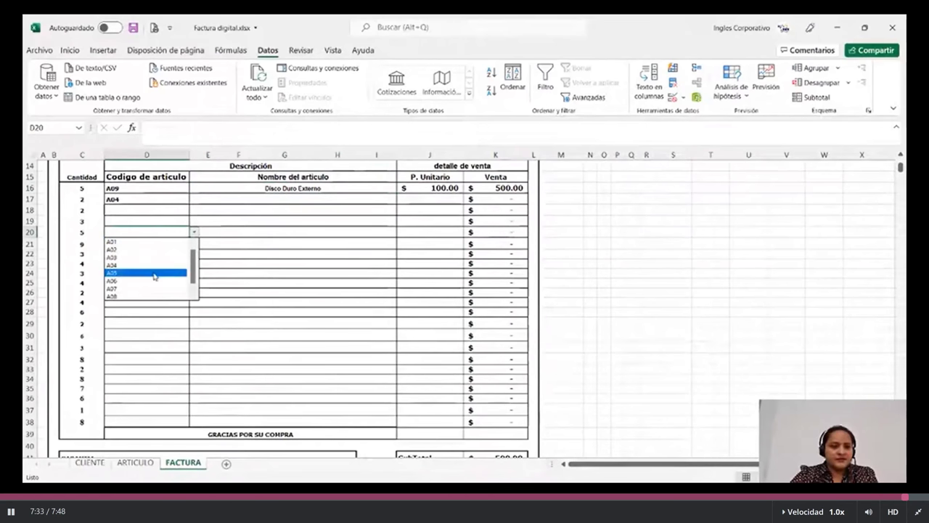
{"action": "left_click", "coordinate": [153, 274]}
{"action": "left_click", "coordinate": [191, 324]}
{"action": "left_click", "coordinate": [194, 323]}
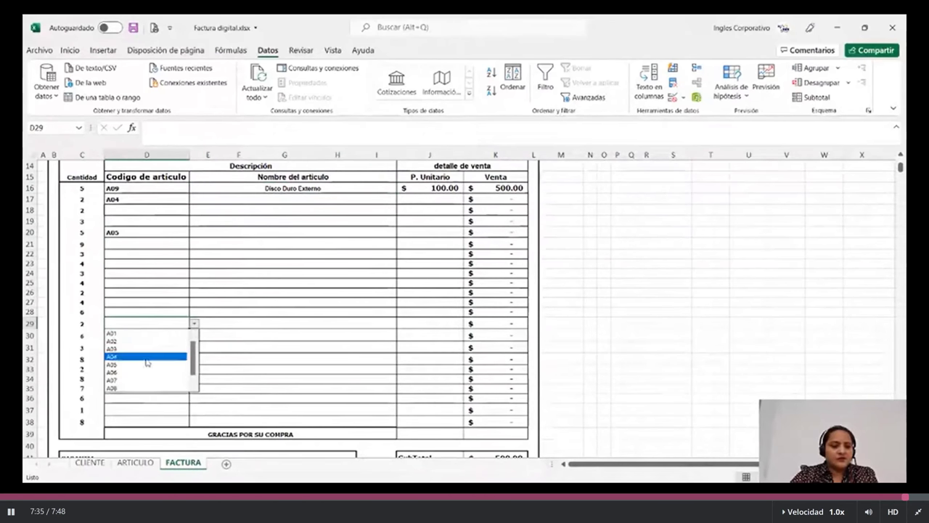
{"action": "left_click", "coordinate": [145, 373]}
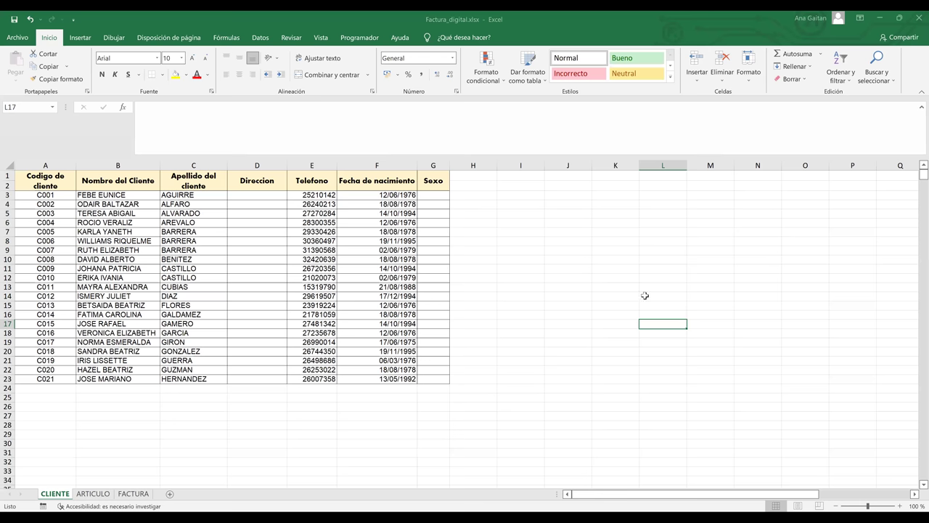
Return to the FACTURA invoice sheet of the Factura_digital.xlsx workbook.
{"action": "key", "text": "ctrl+Page_Down"}
{"action": "key", "text": "ctrl+Page_Down"}
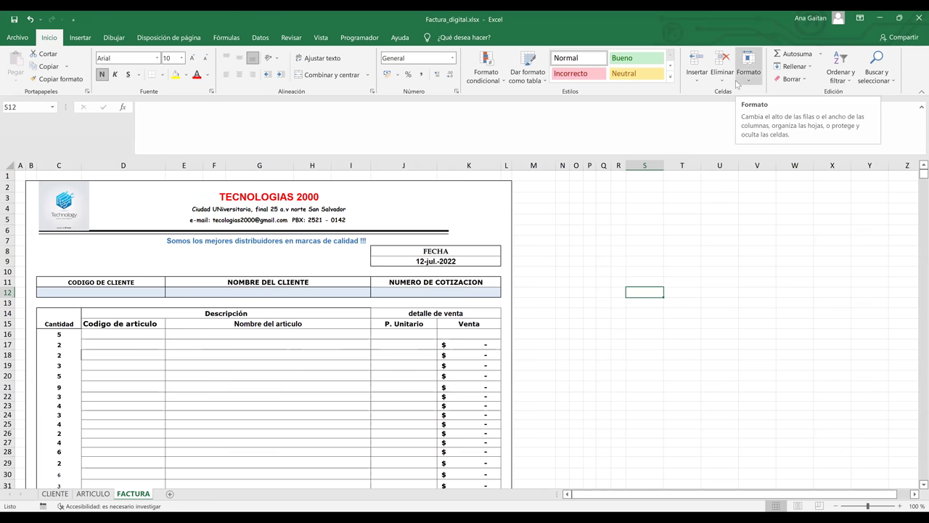
{"action": "left_click", "coordinate": [832, 219]}
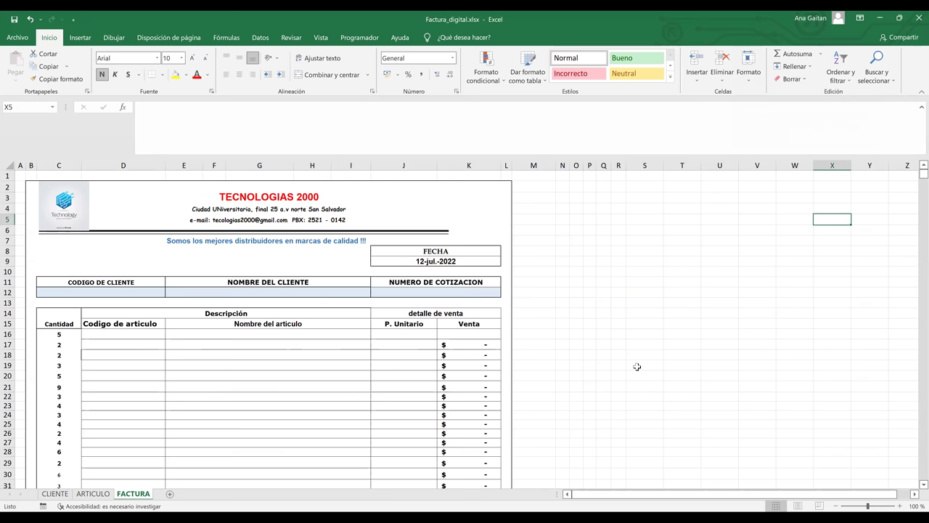
{"action": "left_click", "coordinate": [746, 343]}
{"action": "left_click", "coordinate": [718, 321]}
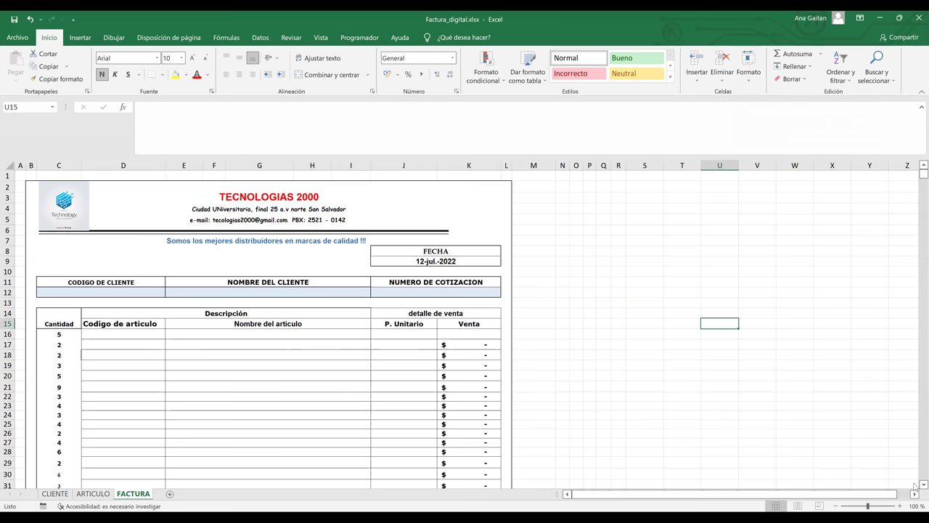
{"action": "scroll", "coordinate": [914, 483], "scroll_direction": "down", "scroll_amount": 1}
{"action": "scroll", "coordinate": [915, 485], "scroll_direction": "down", "scroll_amount": 1}
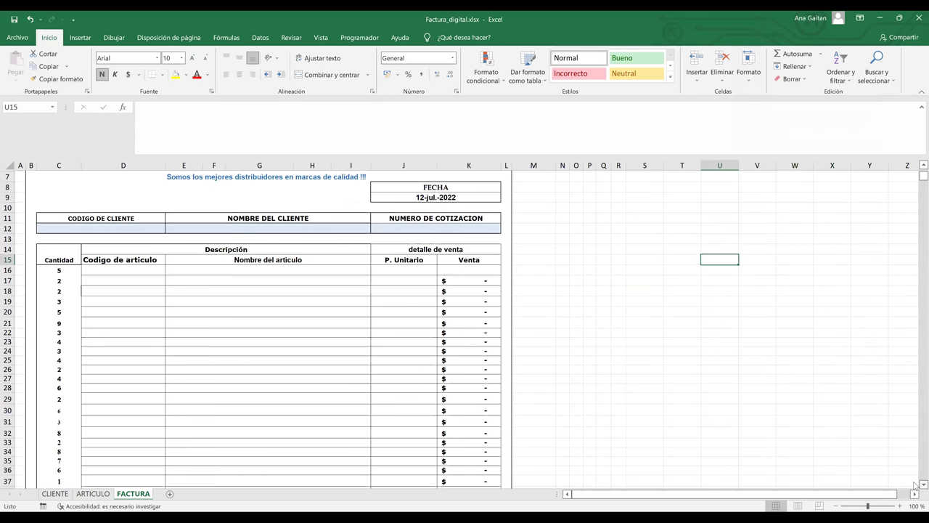
{"action": "scroll", "coordinate": [911, 275], "scroll_direction": "down", "scroll_amount": 1}
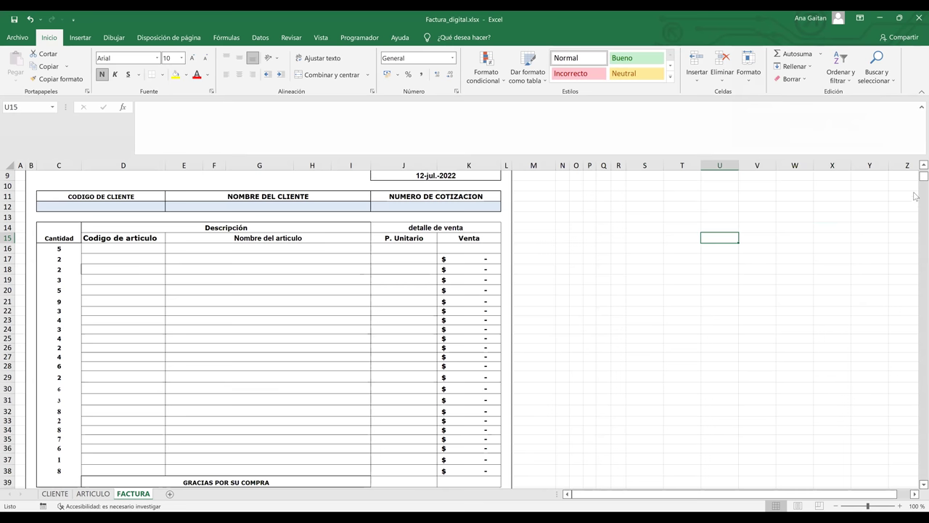
{"action": "scroll", "coordinate": [916, 175], "scroll_direction": "up", "scroll_amount": 3}
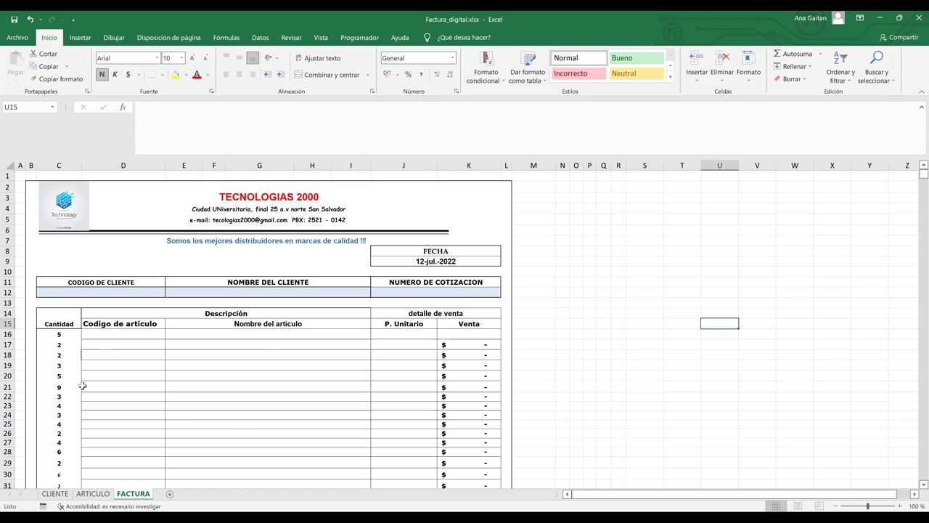
{"action": "left_click", "coordinate": [330, 387]}
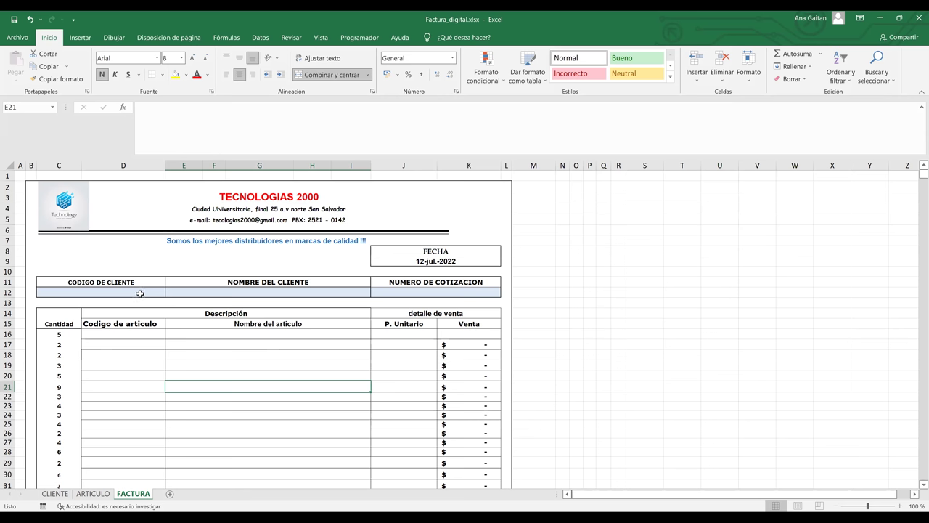
{"action": "left_click", "coordinate": [140, 292]}
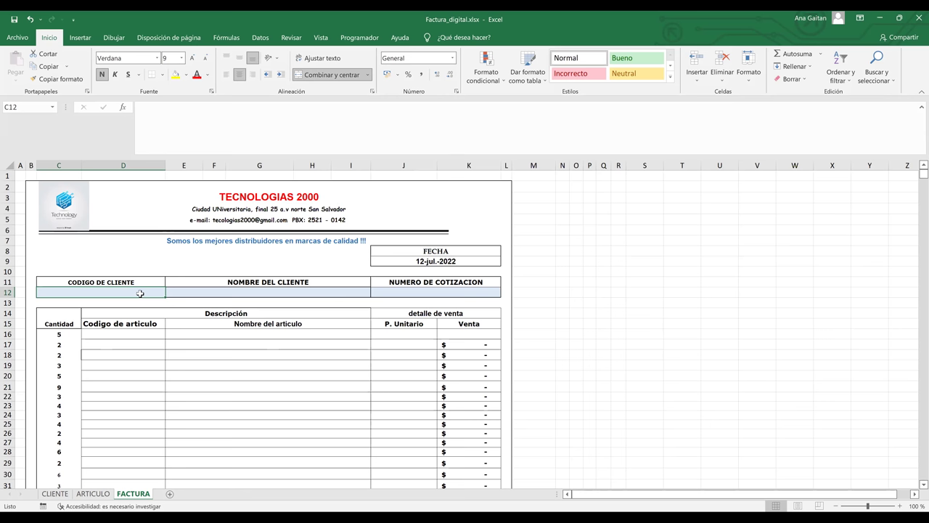
Give C12 a list validation sourced from =CLIENTE!$A$3:$A$23 for client code choices.
{"action": "left_click", "coordinate": [257, 39]}
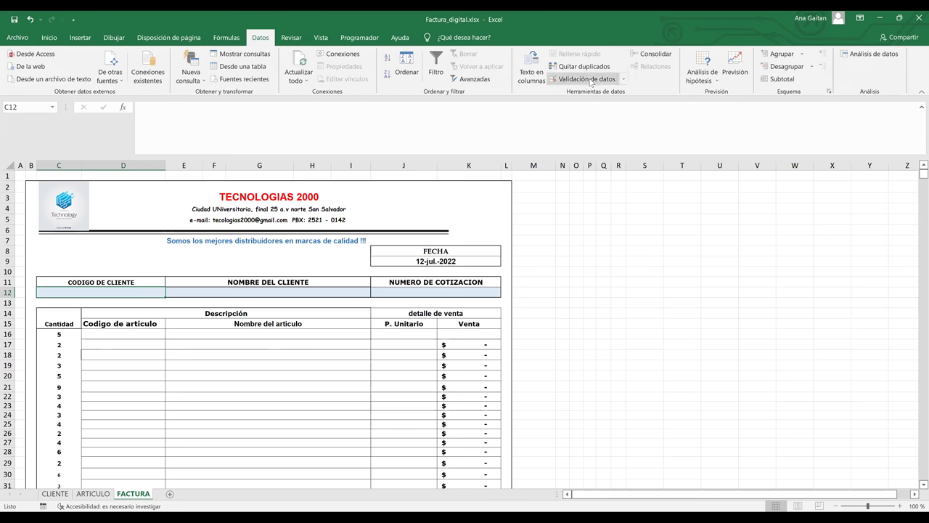
{"action": "left_click", "coordinate": [590, 79]}
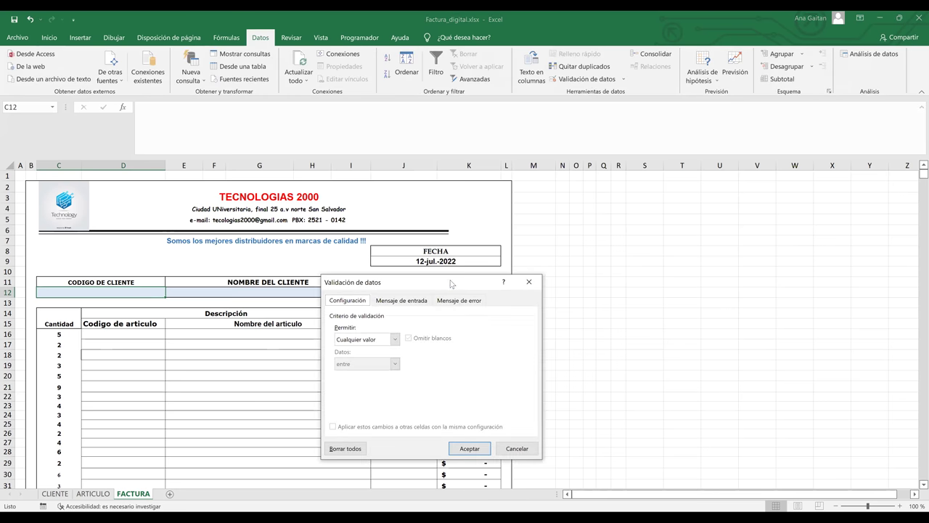
{"action": "left_click_drag", "start_coordinate": [451, 283], "coordinate": [654, 227]}
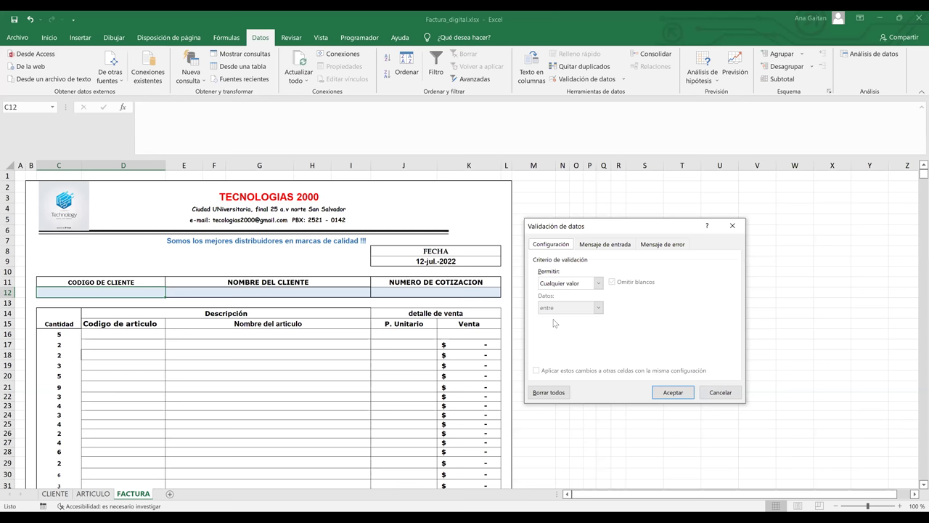
{"action": "key", "text": "l"}
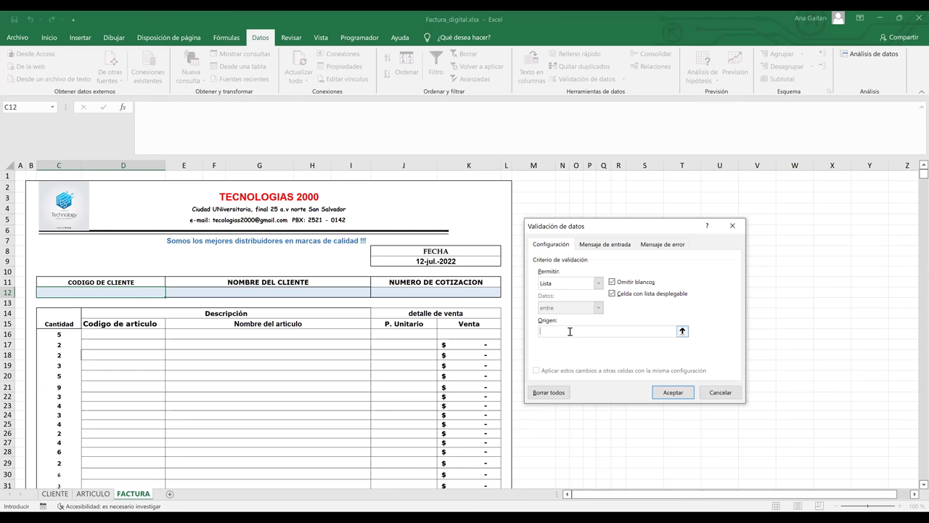
{"action": "left_click", "coordinate": [683, 331]}
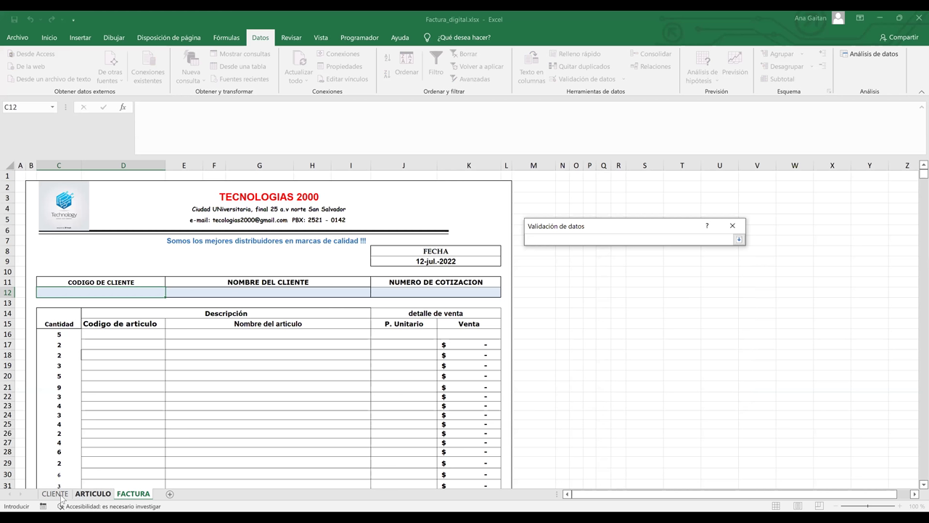
{"action": "left_click", "coordinate": [59, 496]}
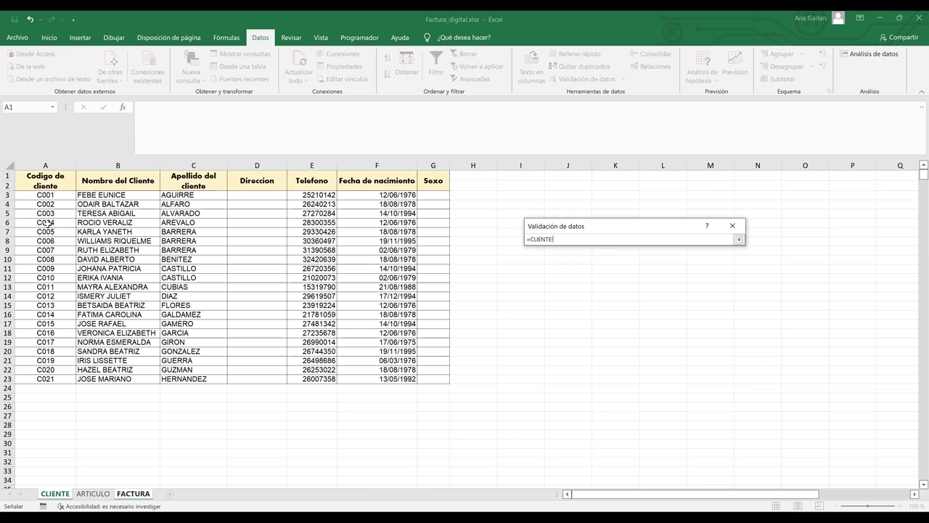
{"action": "key", "text": "Down"}
{"action": "key", "text": "Down"}
{"action": "key", "text": "ctrl+shift+Down"}
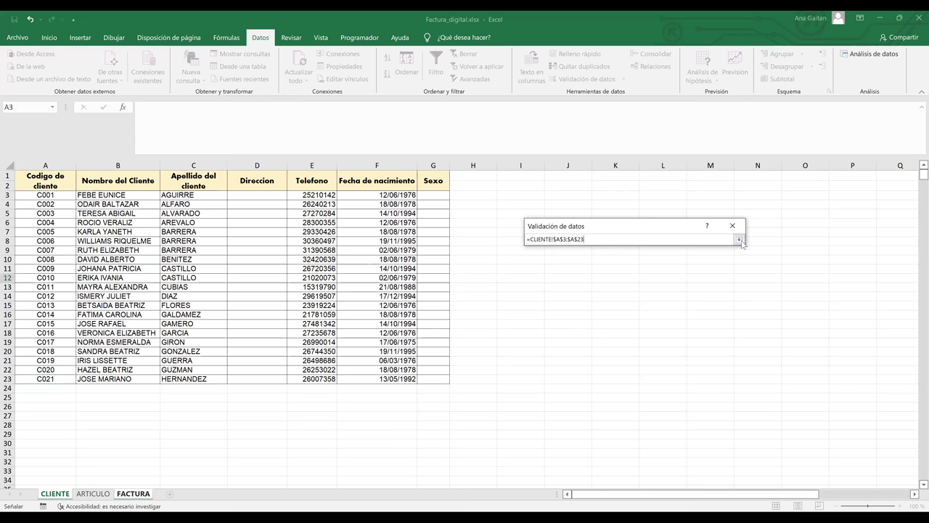
{"action": "left_click", "coordinate": [740, 240]}
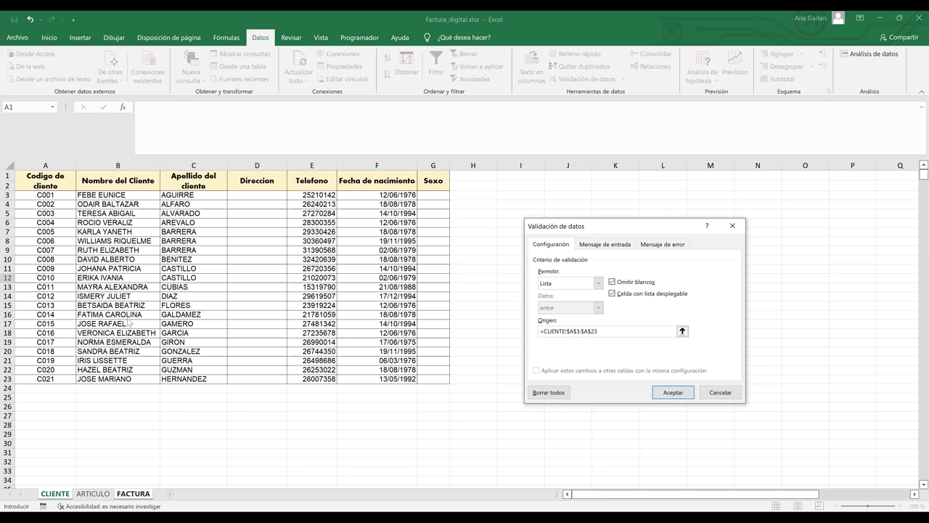
{"action": "key", "text": "Return"}
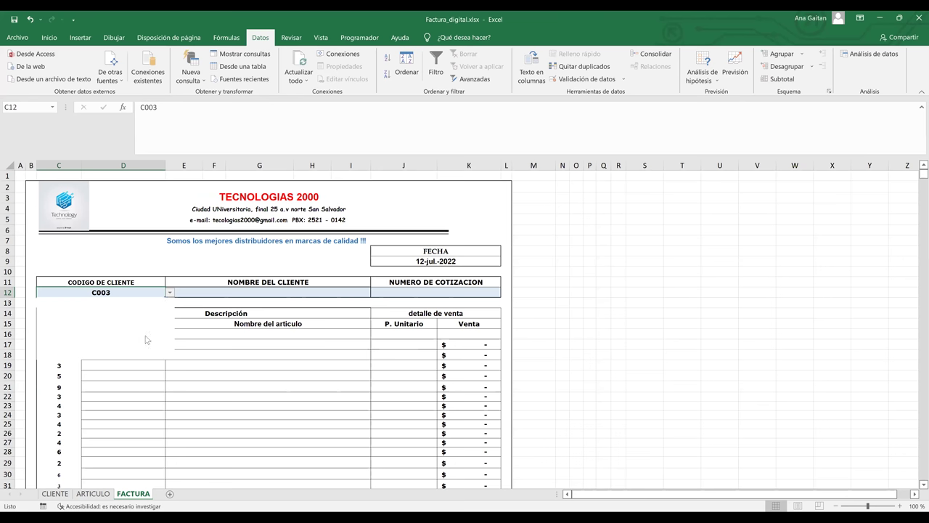
Select the article code cells D16 through D38 on the invoice.
{"action": "left_click", "coordinate": [233, 331]}
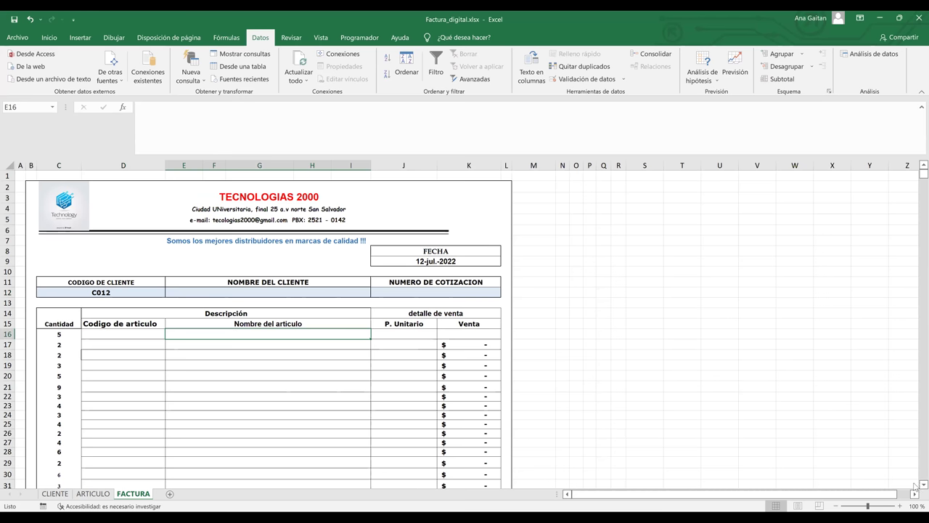
{"action": "scroll", "coordinate": [916, 485], "scroll_direction": "down", "scroll_amount": 1}
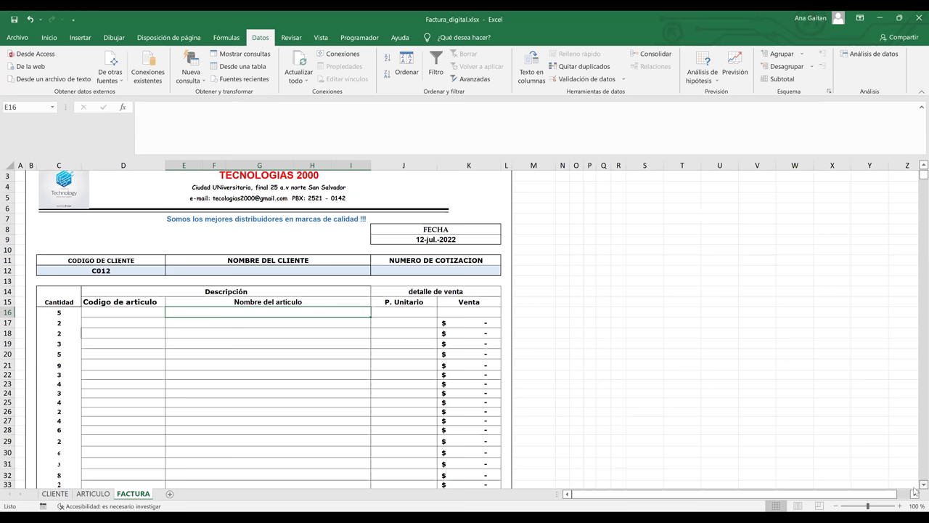
{"action": "scroll", "coordinate": [914, 493], "scroll_direction": "down", "scroll_amount": 1}
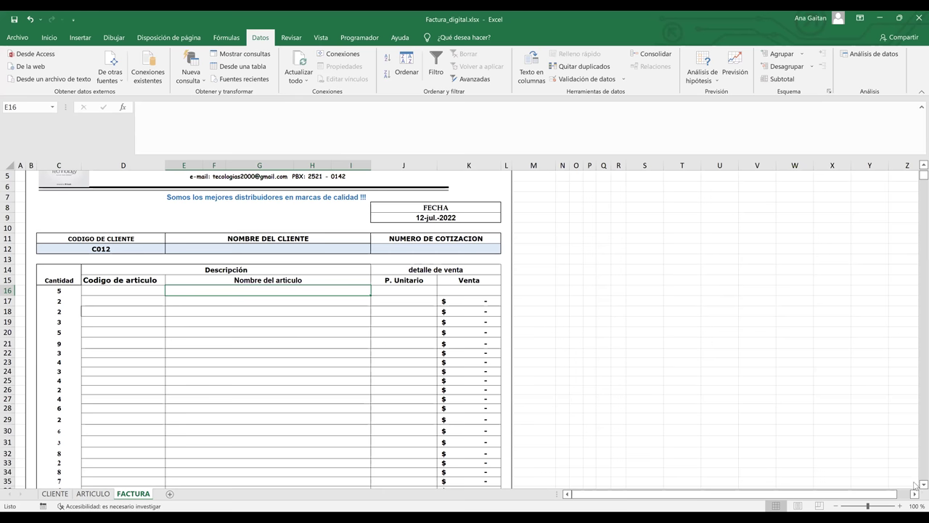
{"action": "scroll", "coordinate": [915, 484], "scroll_direction": "down", "scroll_amount": 2}
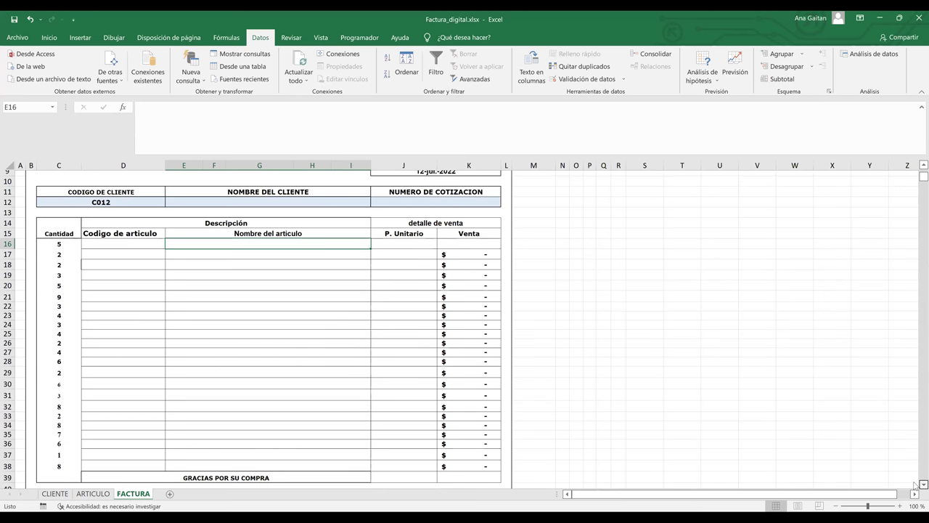
{"action": "scroll", "coordinate": [90, 233], "scroll_direction": "down", "scroll_amount": 1}
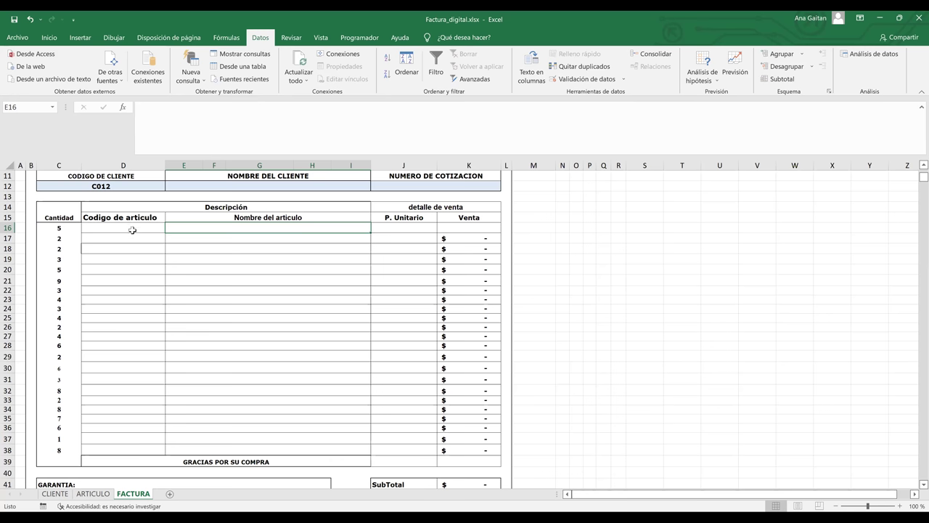
{"action": "left_click_drag", "start_coordinate": [132, 229], "coordinate": [135, 450]}
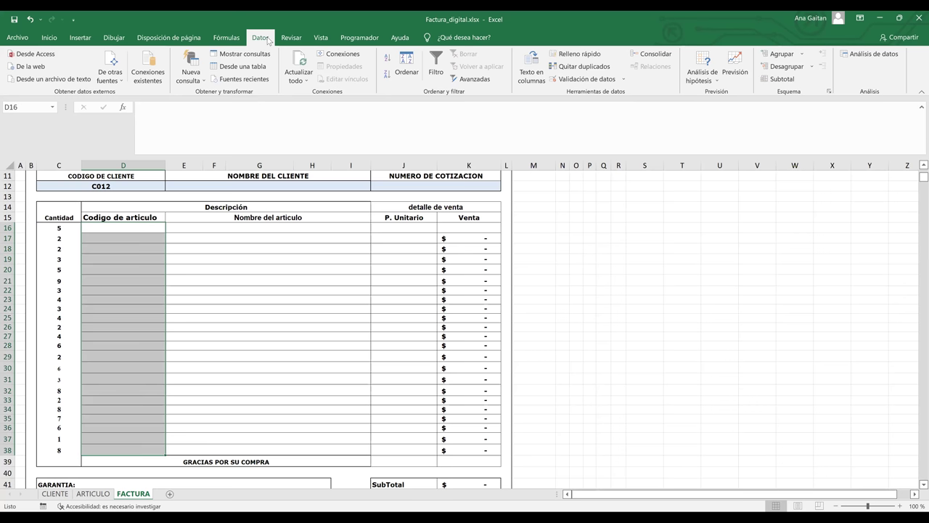
Apply a list validation to the article code cells sourced from =ARTICULO!$A$3:$A$11.
{"action": "left_click", "coordinate": [584, 80]}
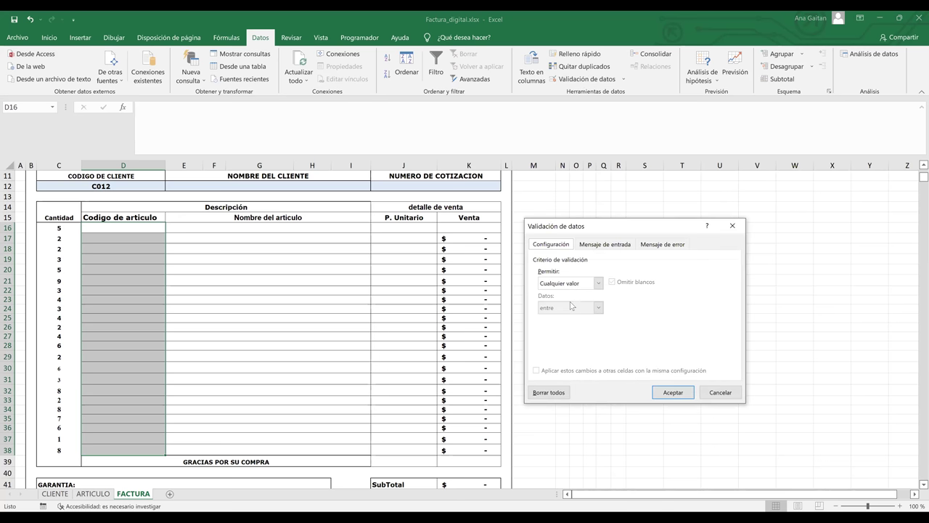
{"action": "left_click", "coordinate": [569, 283]}
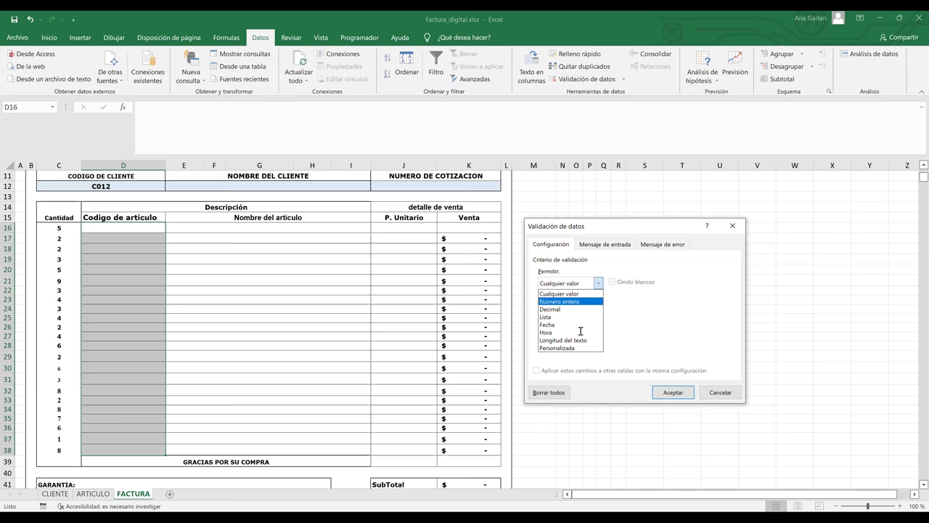
{"action": "key", "text": "Down"}
{"action": "key", "text": "Down"}
{"action": "key", "text": "Return"}
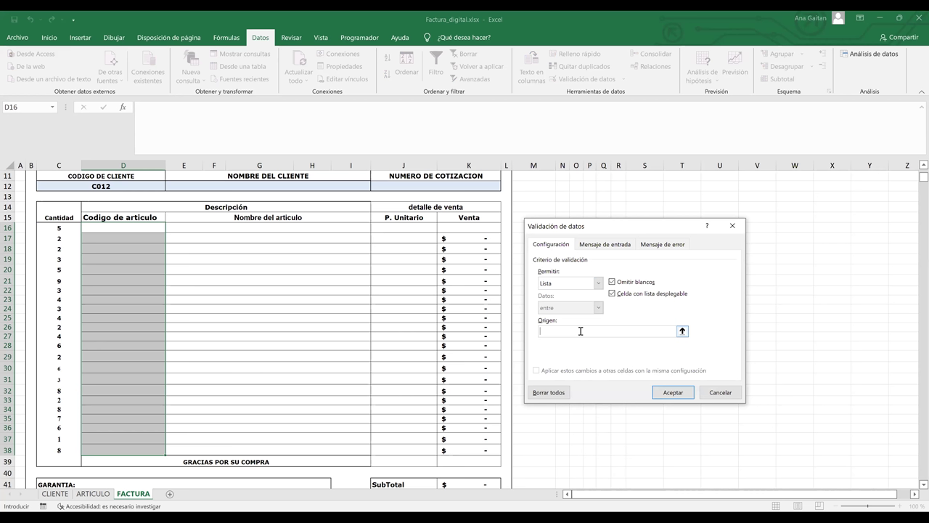
{"action": "left_click", "coordinate": [683, 331]}
{"action": "left_click", "coordinate": [682, 331]}
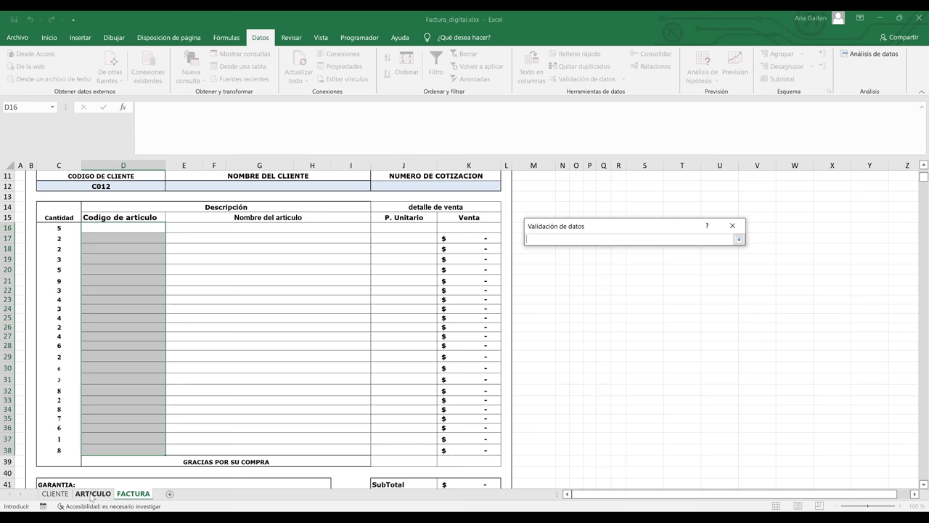
{"action": "left_click", "coordinate": [92, 496]}
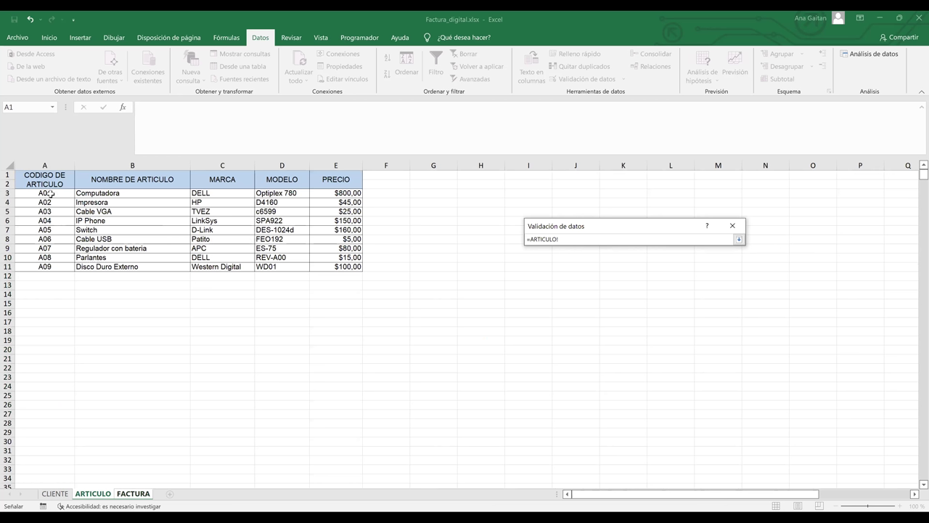
{"action": "left_click", "coordinate": [51, 193]}
{"action": "key", "text": "Return"}
{"action": "left_click", "coordinate": [673, 393]}
Fill the D16–D18 article codes with A06, A04 and A05 from the dropdowns.
{"action": "left_click", "coordinate": [56, 494]}
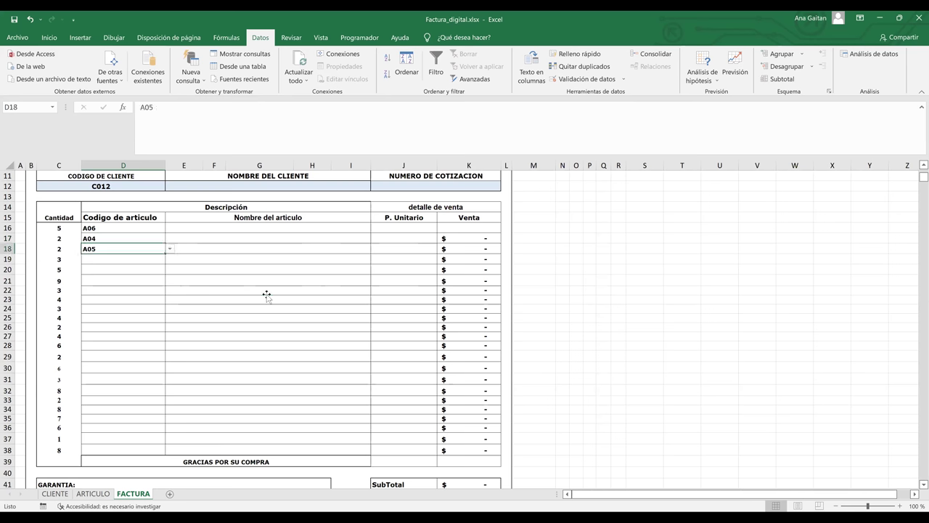
{"action": "left_click", "coordinate": [266, 293]}
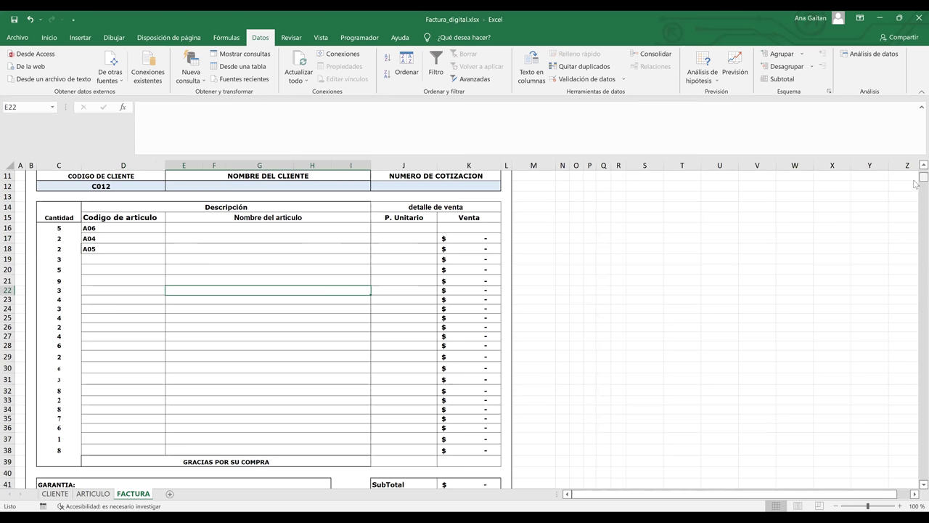
{"action": "scroll", "coordinate": [915, 183], "scroll_direction": "up", "scroll_amount": 4}
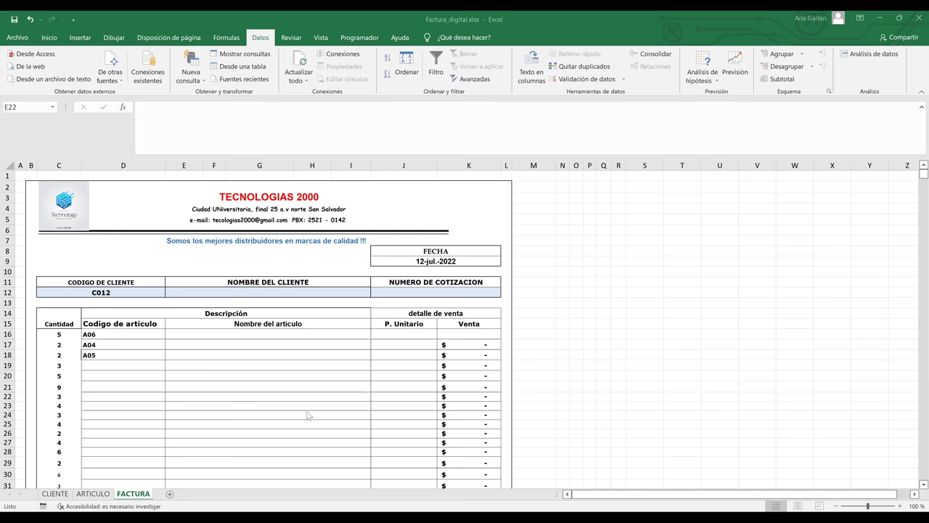
{"action": "left_click", "coordinate": [115, 293]}
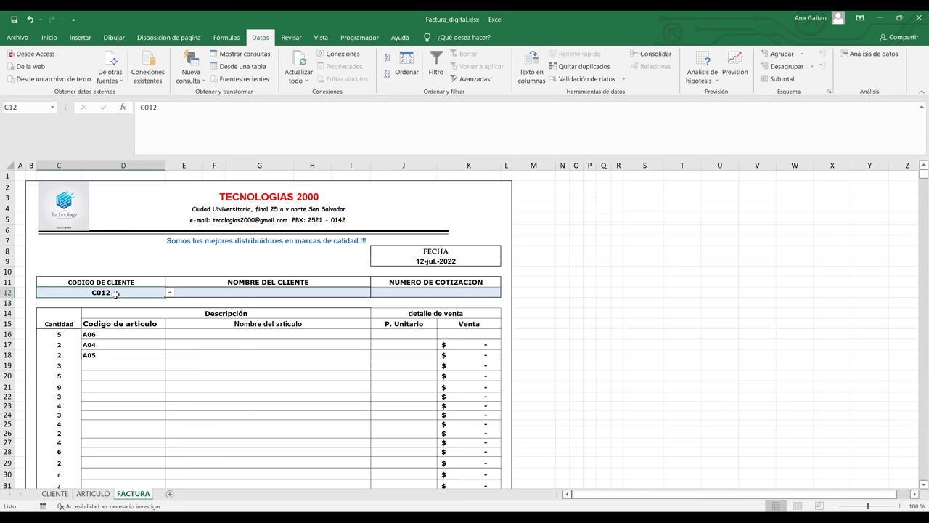
{"action": "left_click", "coordinate": [107, 337]}
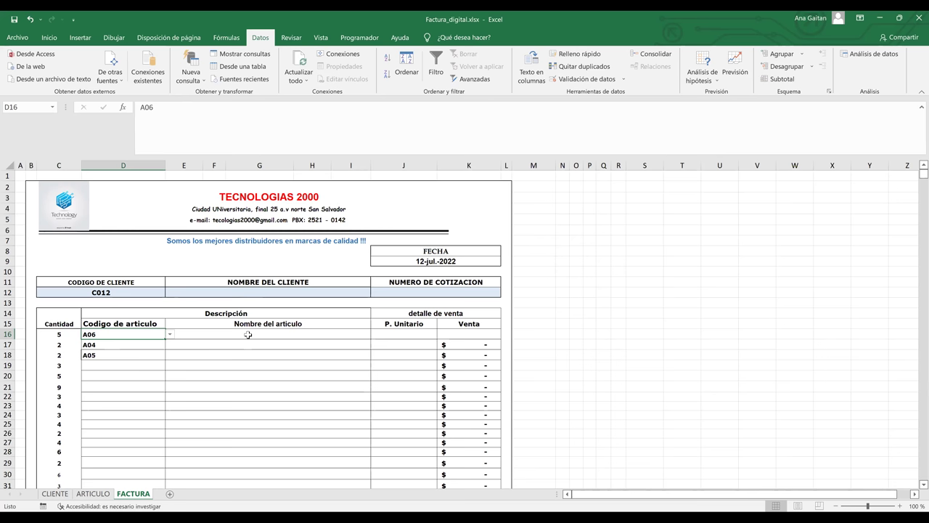
{"action": "left_click", "coordinate": [248, 335]}
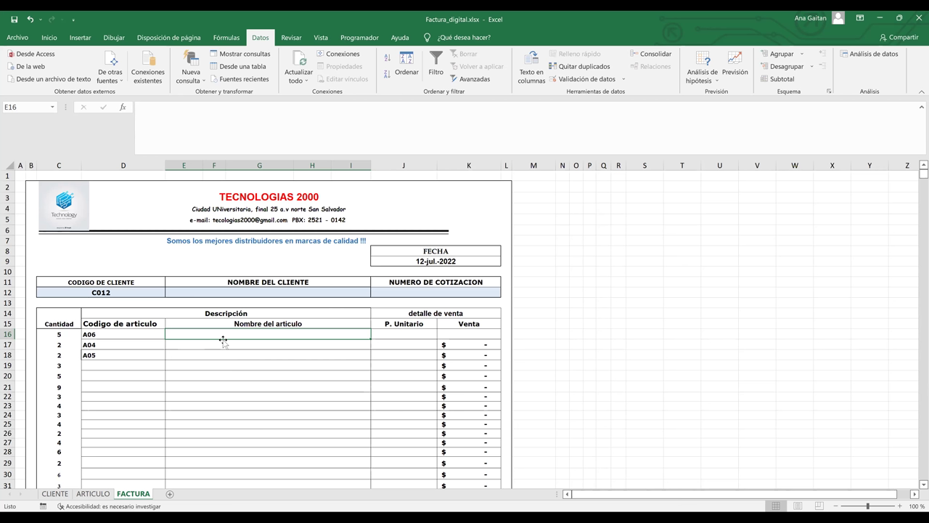
Start the E16 formula as =BUSCARV(D16; and go to the ARTICULO sheet for the table.
{"action": "type", "text": "="}
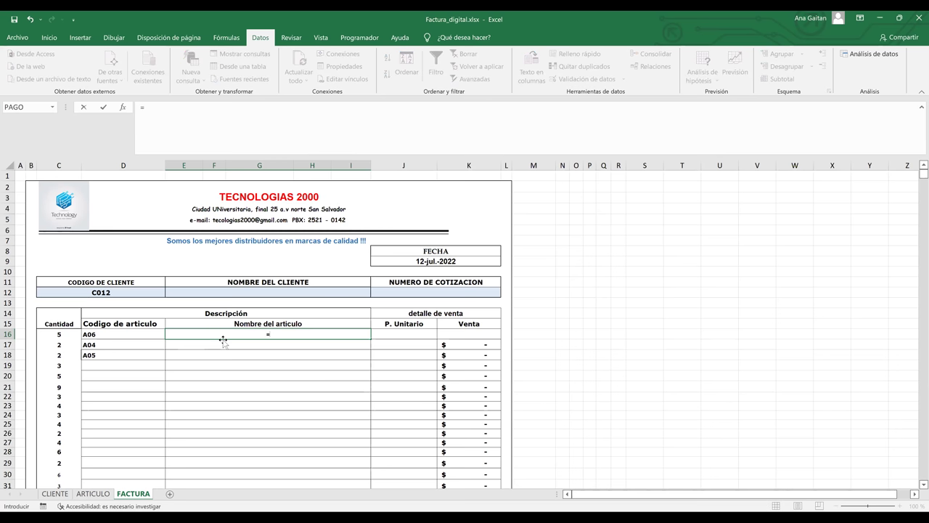
{"action": "type", "text": "bus"}
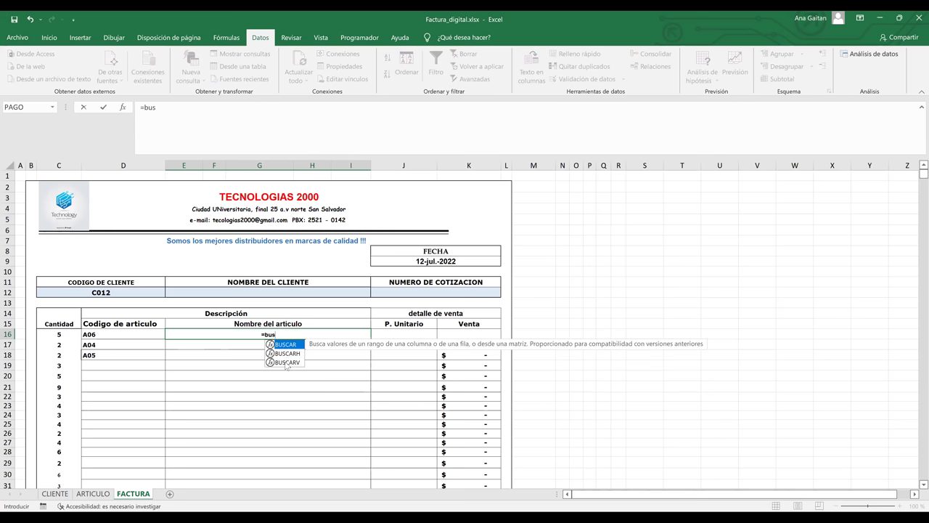
{"action": "double_click", "coordinate": [286, 362]}
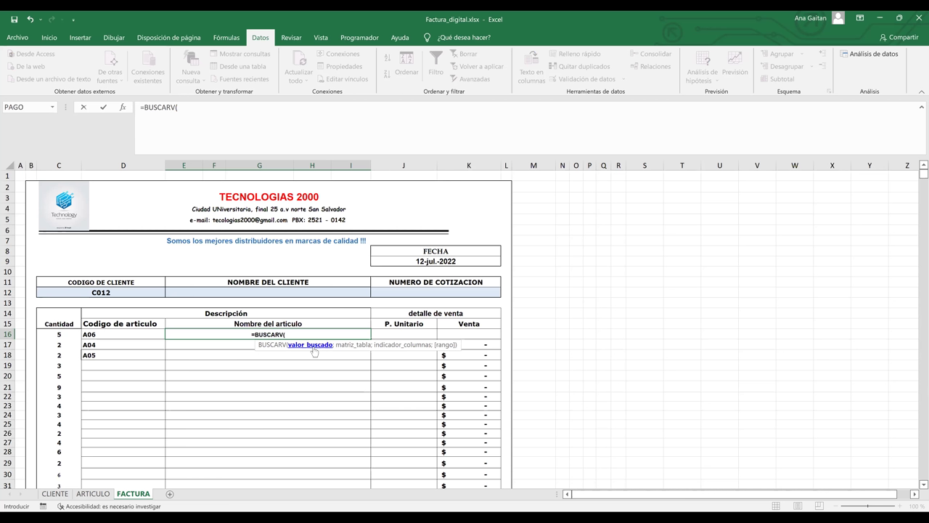
{"action": "left_click", "coordinate": [90, 334]}
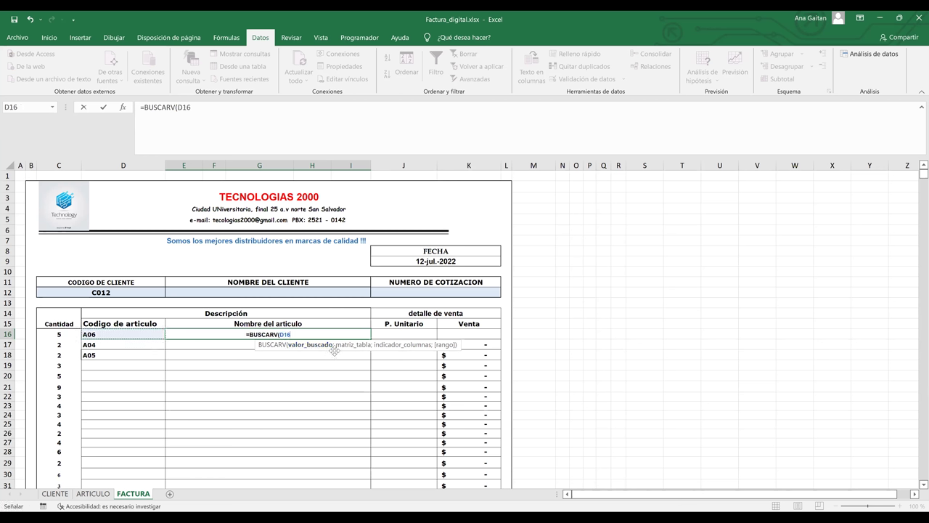
{"action": "type", "text": ";"}
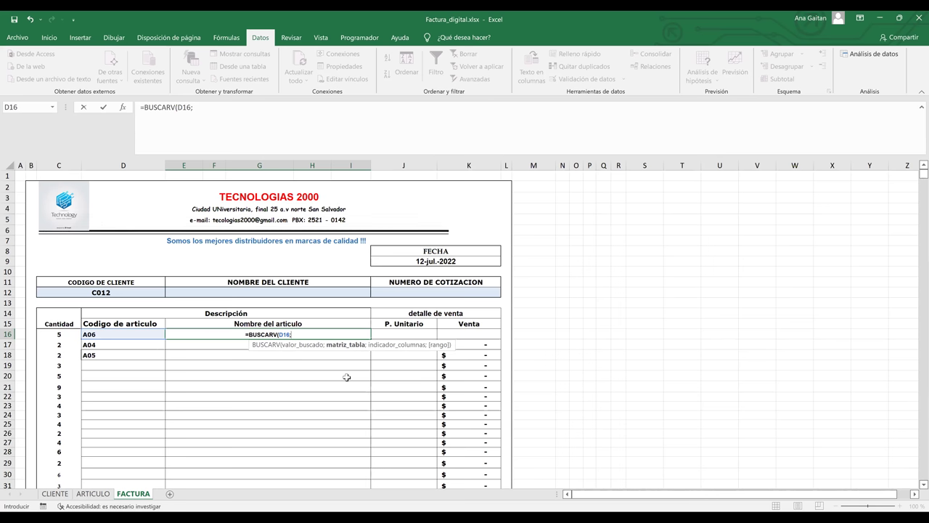
{"action": "left_click", "coordinate": [93, 495]}
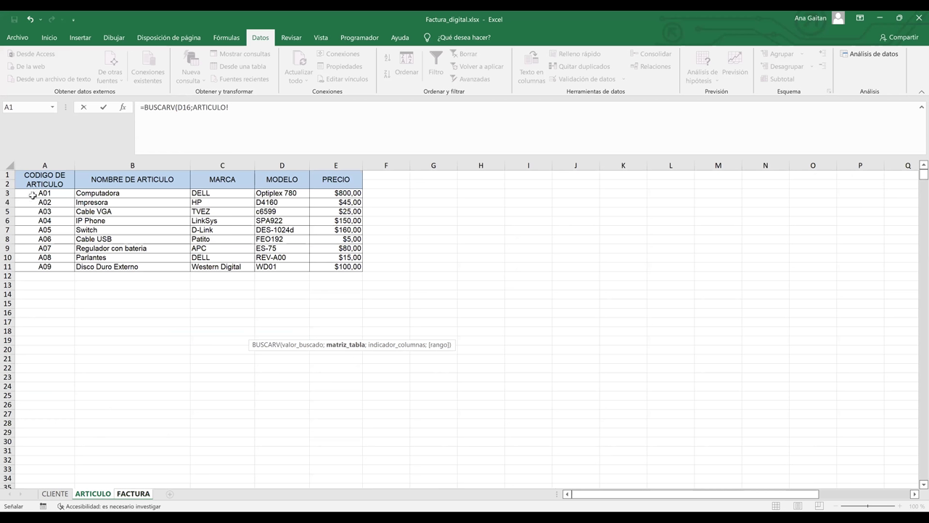
Finish E16 as =BUSCARV(D16;ARTICULO!A3:E11;2;FALSO) for an exact-match lookup of column 2.
{"action": "left_click", "coordinate": [33, 195]}
{"action": "left_click", "coordinate": [348, 267], "text": "shift"}
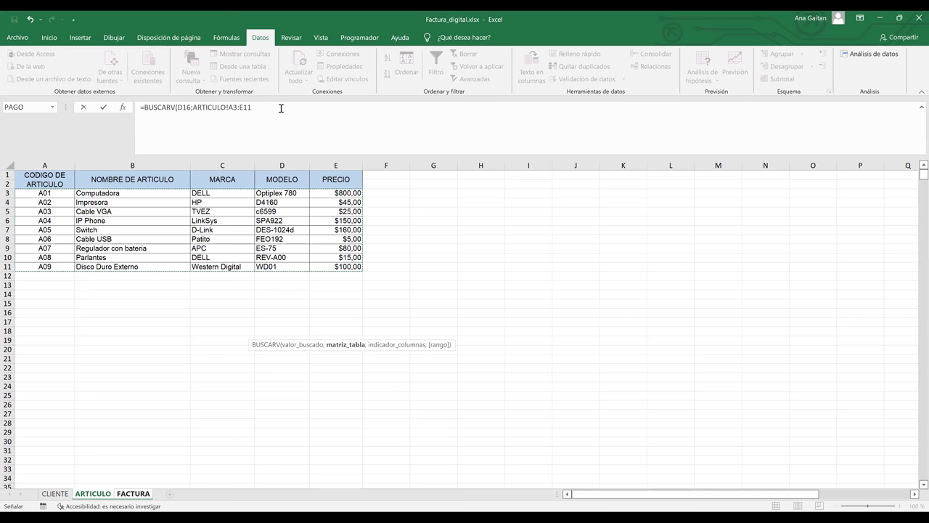
{"action": "type", "text": ";2"}
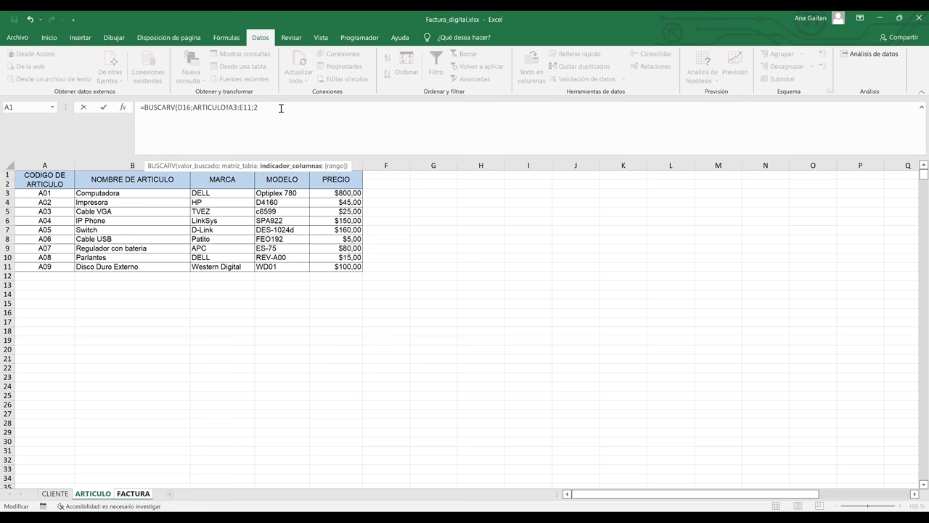
{"action": "type", "text": ";"}
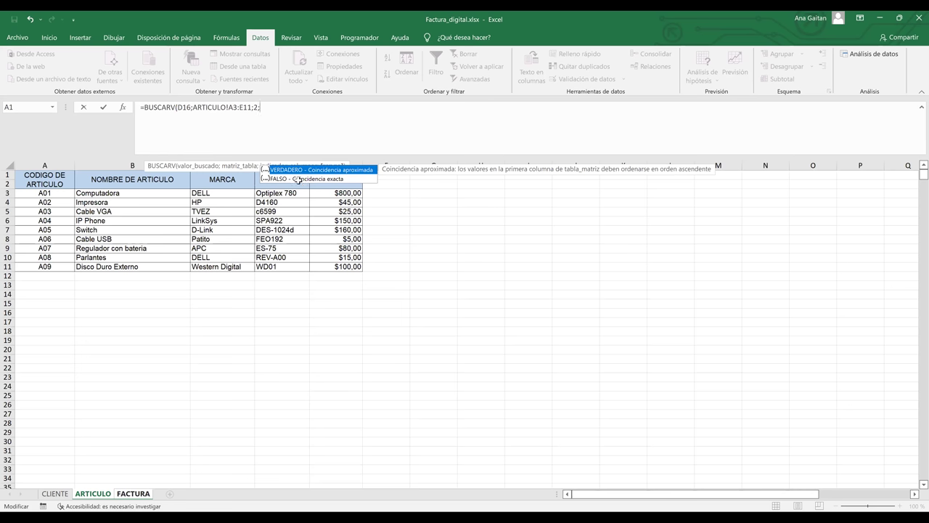
{"action": "double_click", "coordinate": [298, 179]}
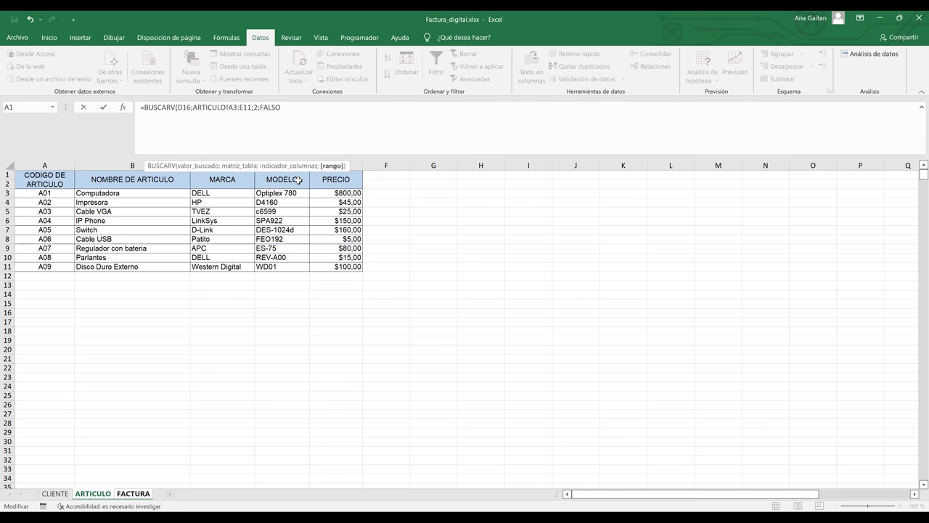
{"action": "key", "text": "Right"}
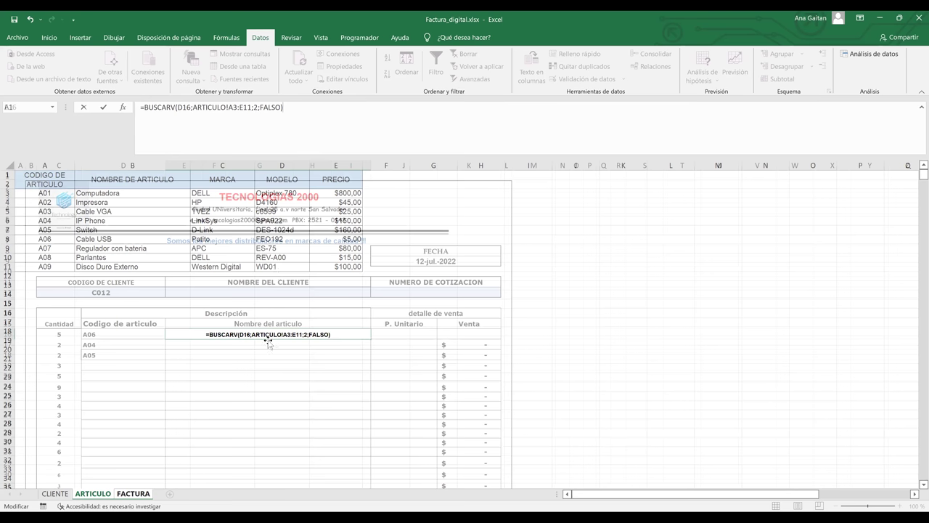
Commit the E16 lookup and zoom the invoice in to view the Cable USB result.
{"action": "key", "text": "Return"}
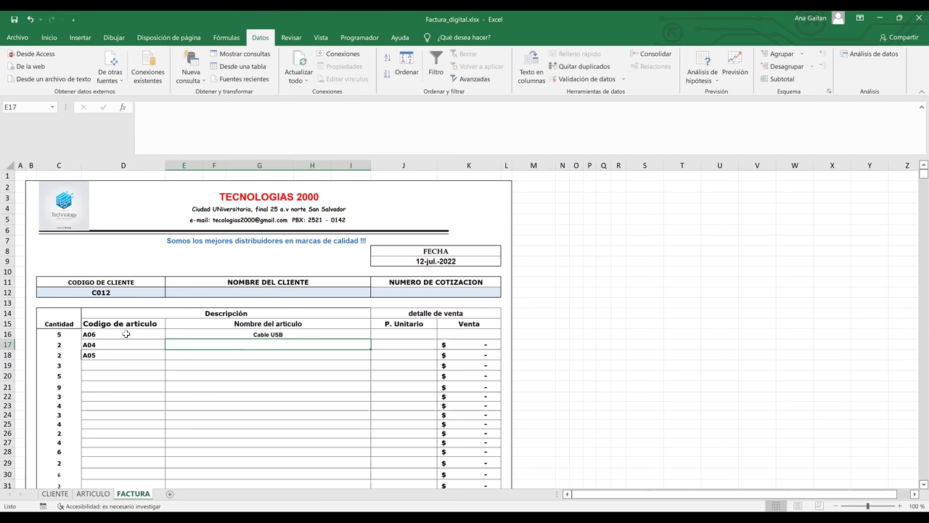
{"action": "key", "text": "Up"}
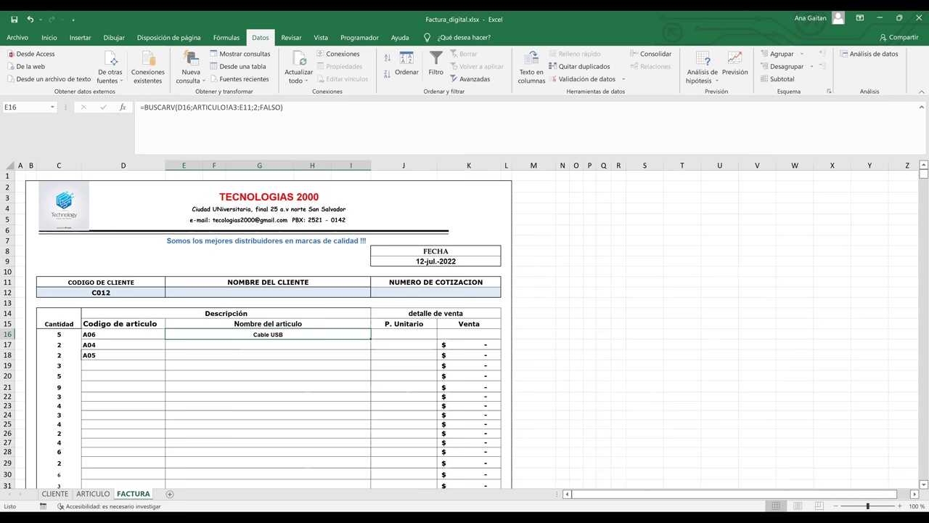
{"action": "left_click", "coordinate": [901, 506]}
{"action": "left_click", "coordinate": [901, 506]}
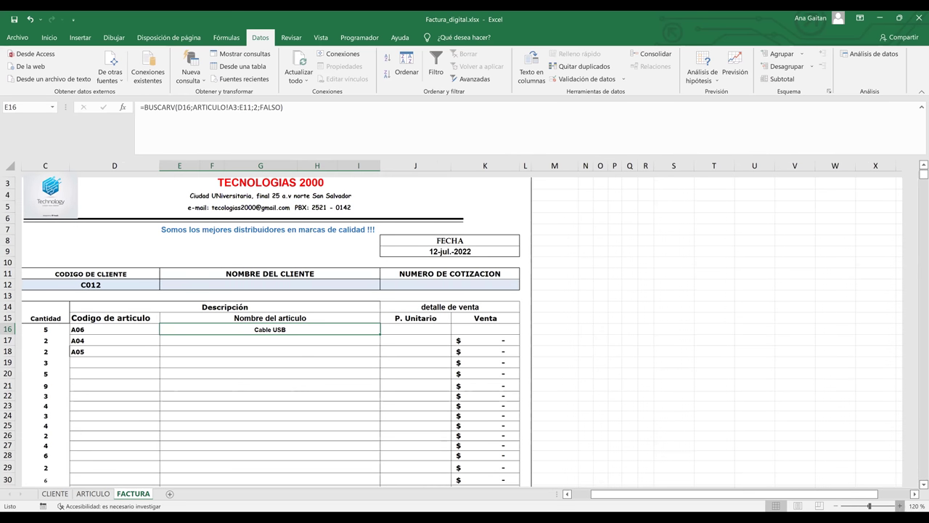
{"action": "scroll", "coordinate": [218, 356], "scroll_direction": "up", "scroll_amount": 1}
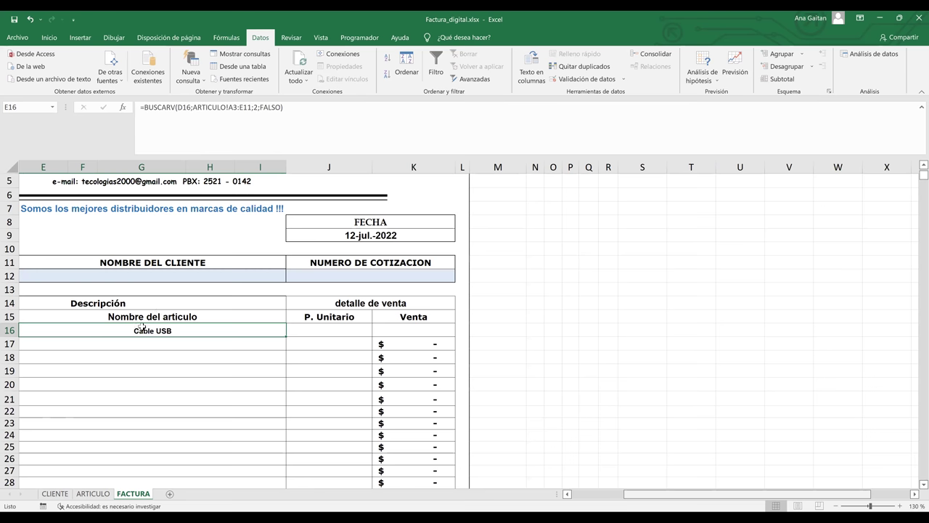
{"action": "key", "text": "Left"}
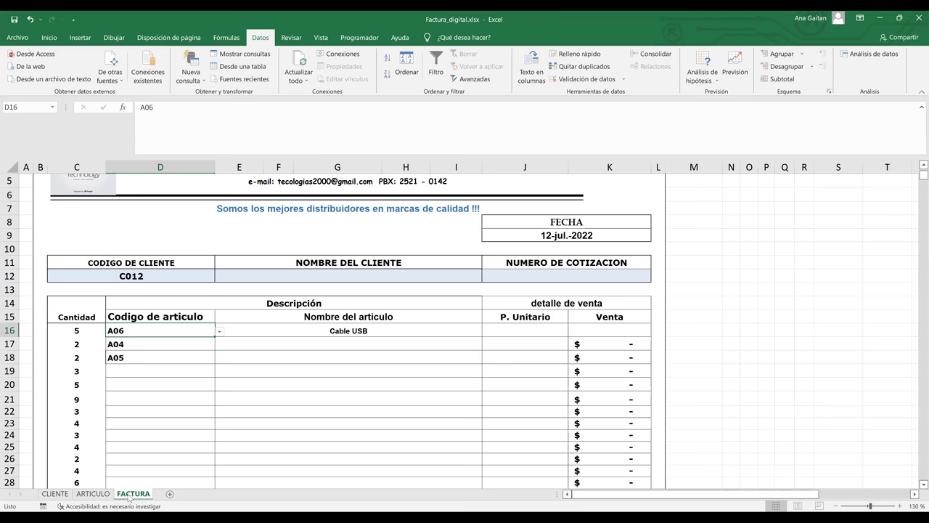
{"action": "key", "text": "Right"}
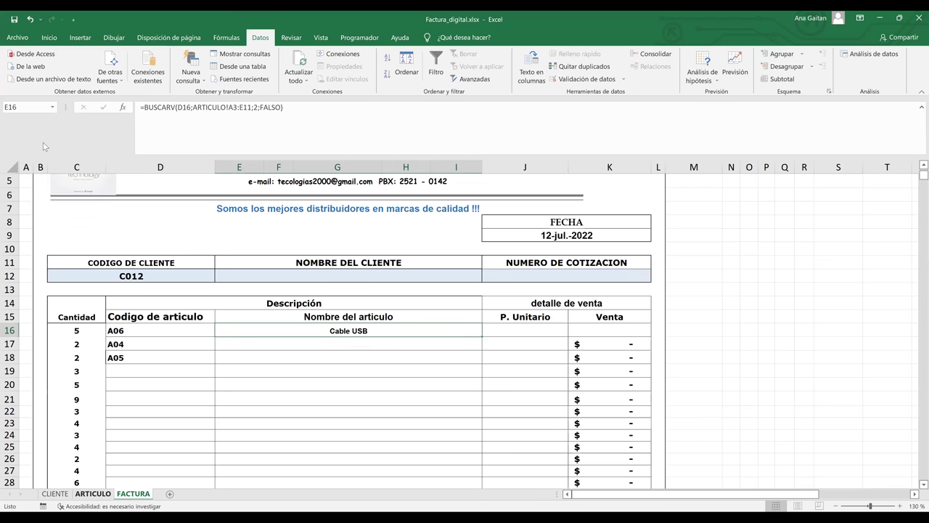
Confirm code A06 is Cable USB in the ARTICULO table, then reselect E16 on FACTURA.
{"action": "left_click", "coordinate": [93, 494]}
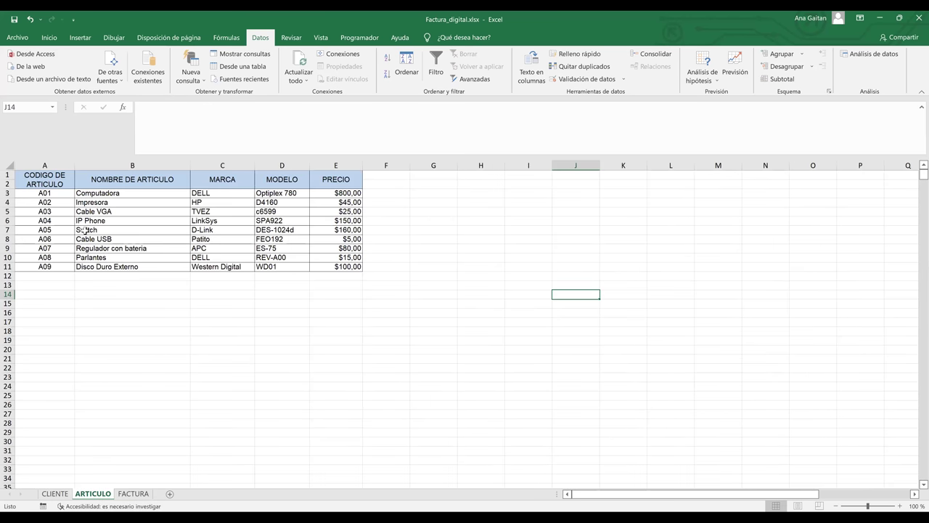
{"action": "left_click", "coordinate": [6, 239]}
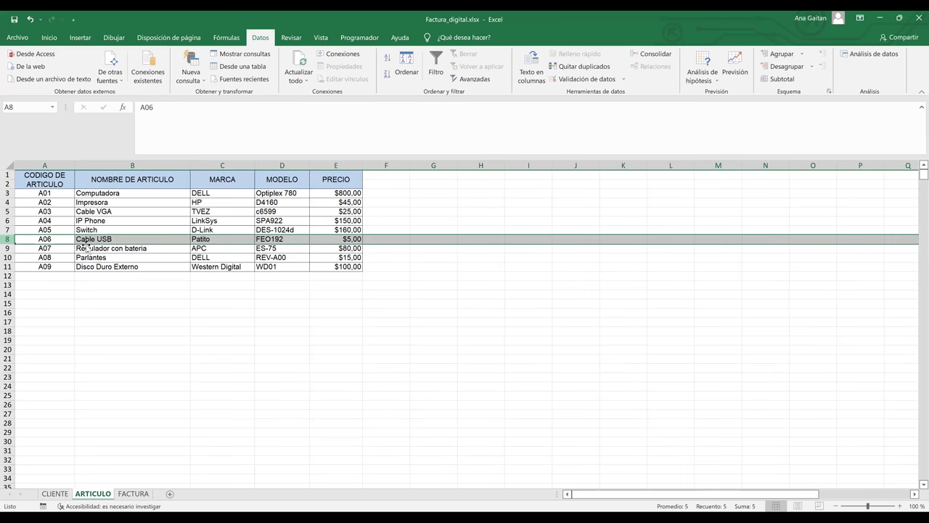
{"action": "left_click", "coordinate": [131, 494]}
{"action": "left_click", "coordinate": [341, 343]}
{"action": "left_click", "coordinate": [430, 329]}
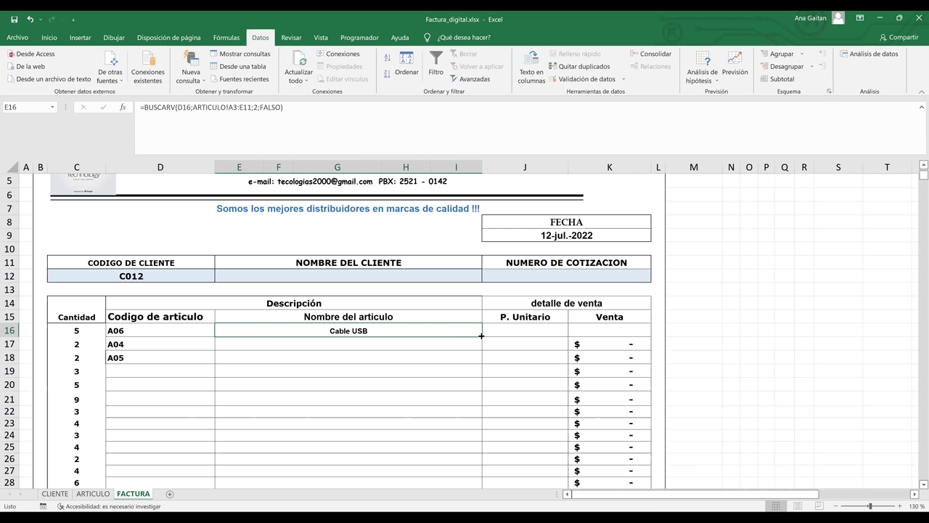
Copy the name lookup down to rows 17–18 and choose code A04 for D19.
{"action": "left_click_drag", "start_coordinate": [482, 335], "coordinate": [481, 363]}
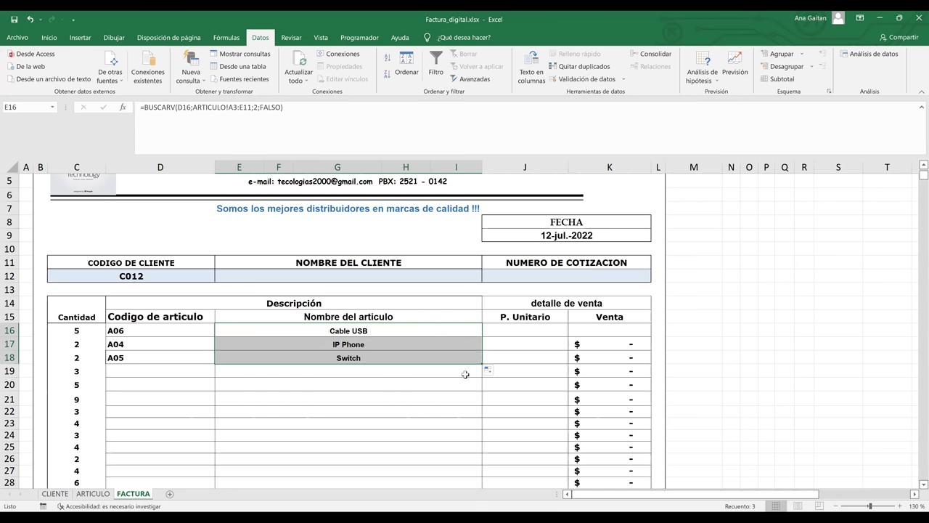
{"action": "left_click", "coordinate": [466, 374]}
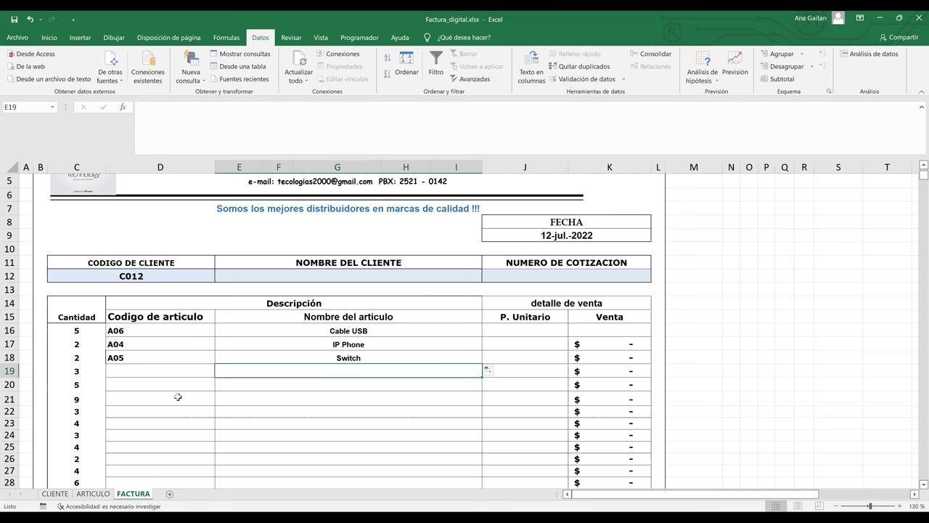
{"action": "left_click", "coordinate": [208, 369]}
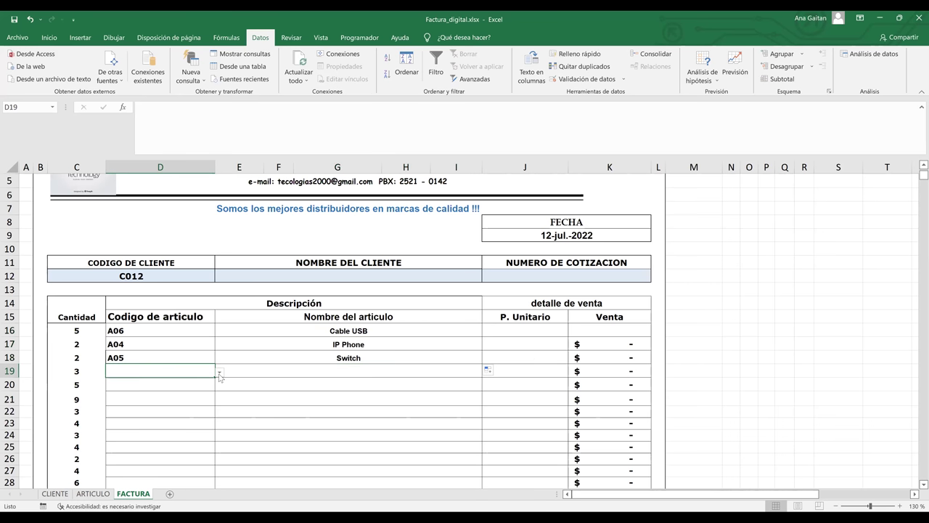
{"action": "left_click", "coordinate": [220, 372]}
{"action": "left_click", "coordinate": [175, 418]}
Choose codes A05 for D20 and A07 for D21 from the dropdowns.
{"action": "left_click", "coordinate": [214, 388]}
{"action": "key", "text": "alt+Down"}
{"action": "key", "text": "Escape"}
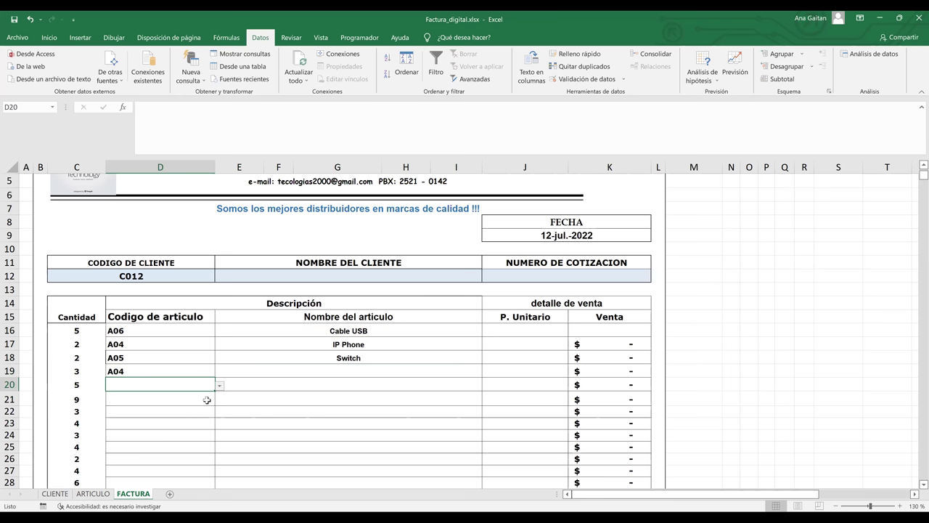
{"action": "left_click", "coordinate": [208, 400]}
{"action": "key", "text": "alt+Down"}
{"action": "left_click", "coordinate": [140, 473]}
Set D22 to A02 and D23 to A03 from the dropdowns, then return to E16.
{"action": "left_click", "coordinate": [211, 415]}
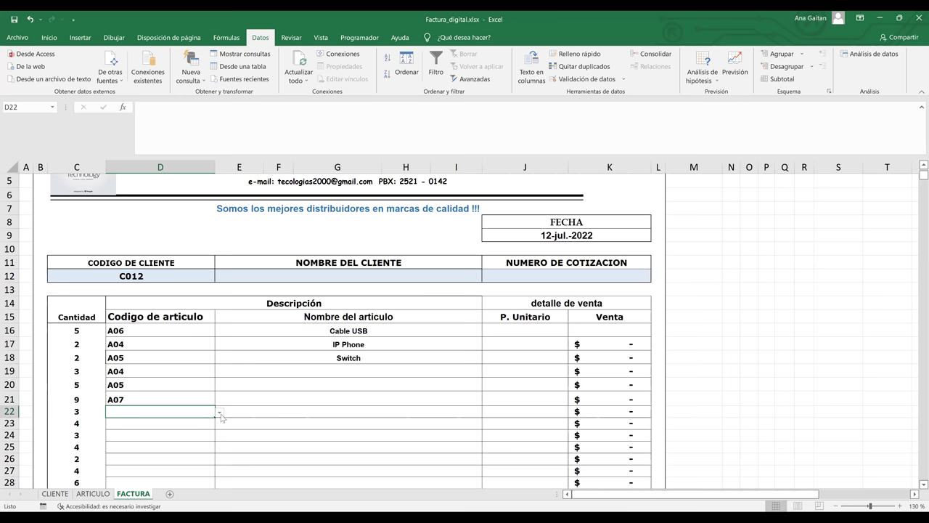
{"action": "left_click", "coordinate": [219, 412]}
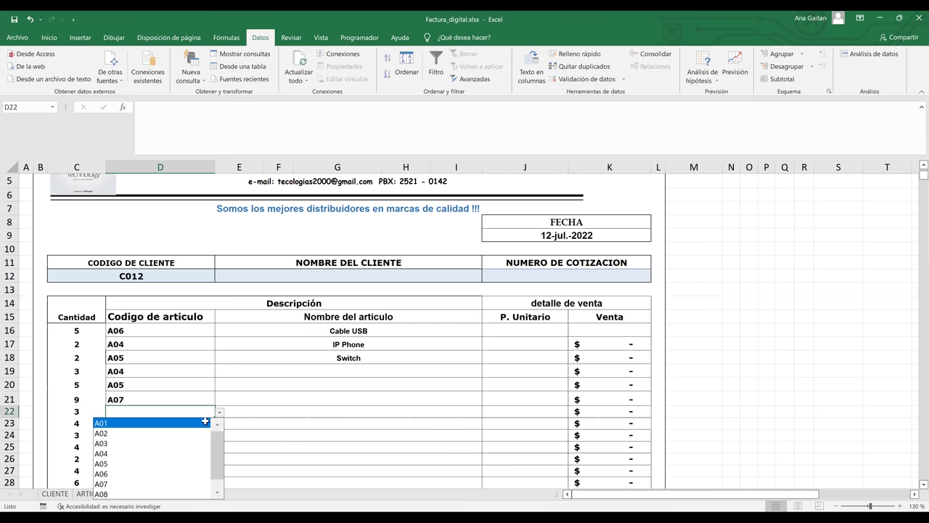
{"action": "left_click", "coordinate": [165, 423]}
{"action": "left_click", "coordinate": [220, 412]}
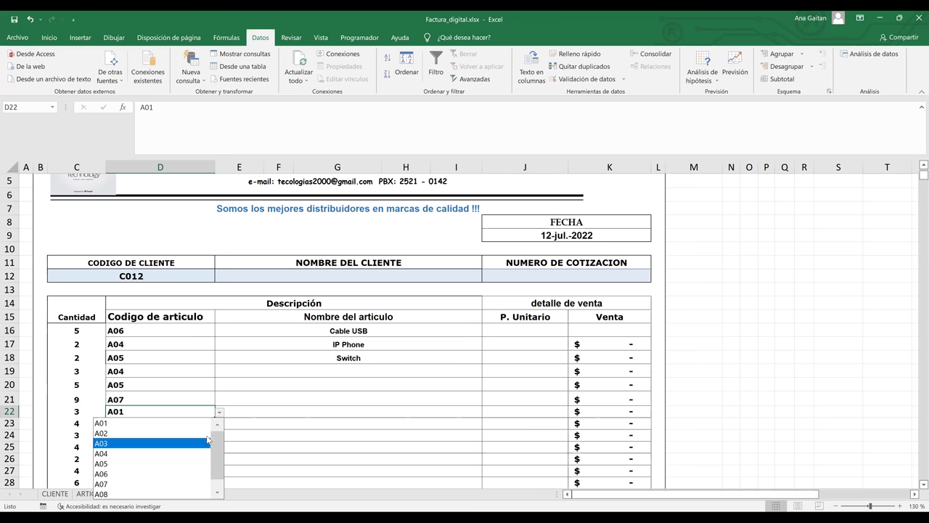
{"action": "left_click", "coordinate": [209, 433]}
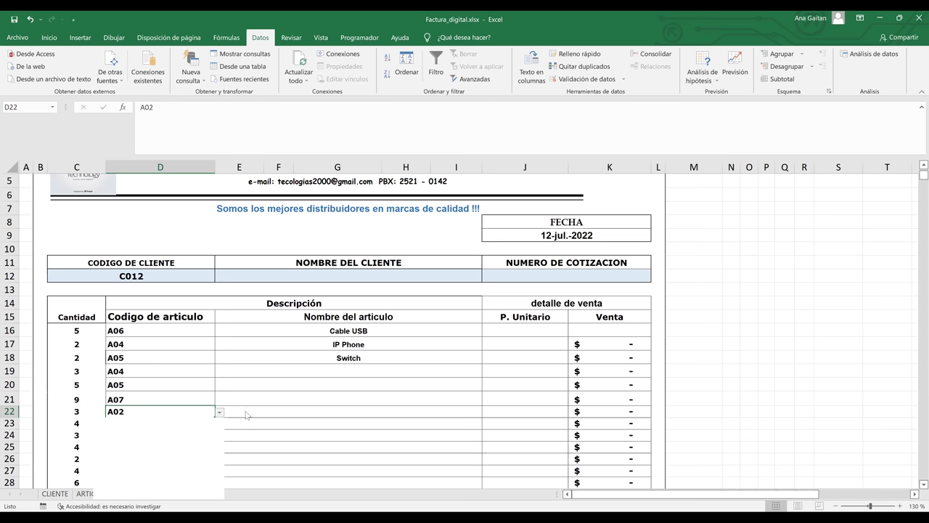
{"action": "key", "text": "Return"}
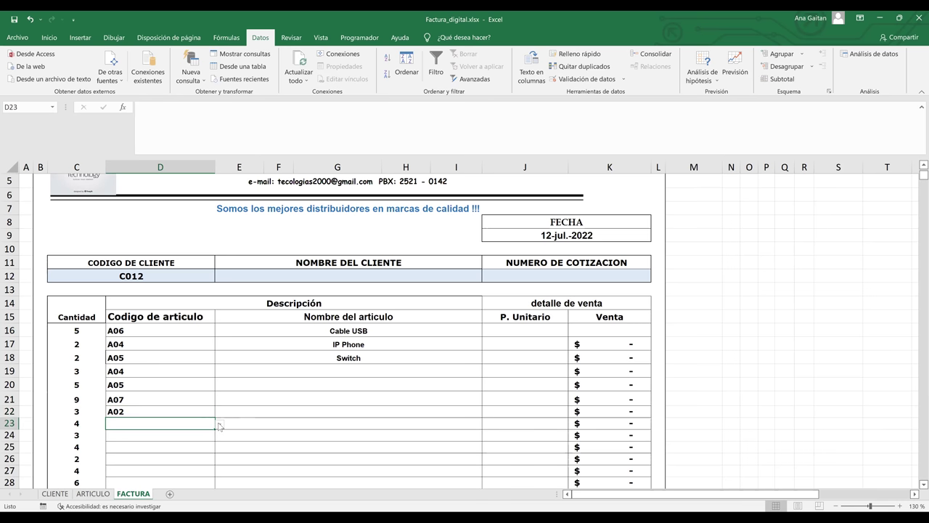
{"action": "left_click", "coordinate": [220, 425]}
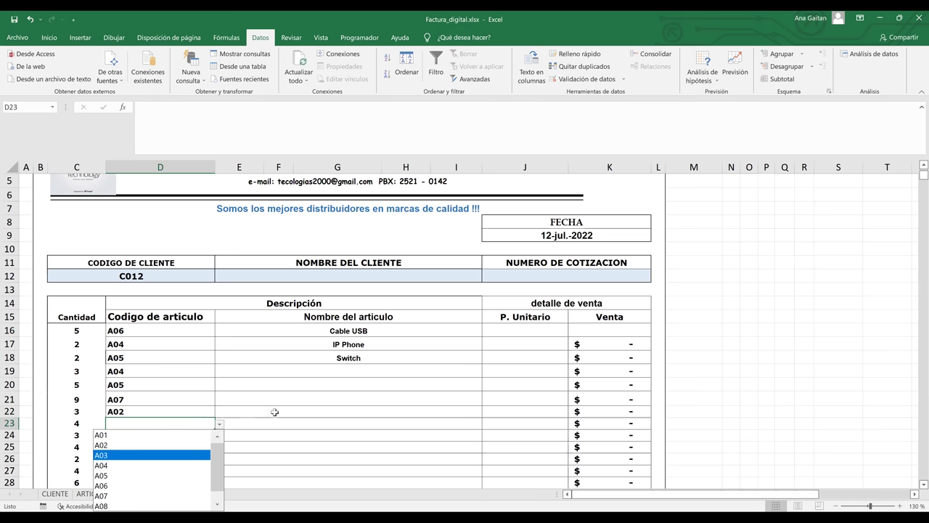
{"action": "key", "text": "Return"}
{"action": "key", "text": "Up"}
{"action": "key", "text": "Right"}
{"action": "key", "text": "Up"}
{"action": "key", "text": "Up"}
{"action": "key", "text": "Up"}
{"action": "key", "text": "Up"}
{"action": "key", "text": "Up"}
{"action": "key", "text": "Up"}
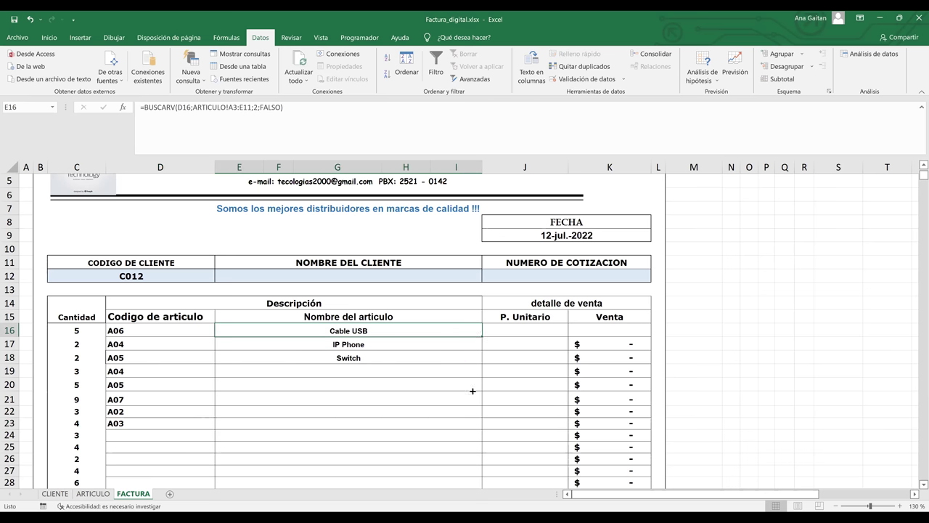
Fill the name lookup down E16:E23 with Ctrl+D and inspect the row 17 formula.
{"action": "key", "text": "shift+Down"}
{"action": "key", "text": "shift+Down"}
{"action": "key", "text": "shift+Down"}
{"action": "key", "text": "shift+Down"}
{"action": "key", "text": "shift+Down"}
{"action": "key", "text": "shift+Down"}
{"action": "key", "text": "shift+Down"}
{"action": "key", "text": "ctrl+d"}
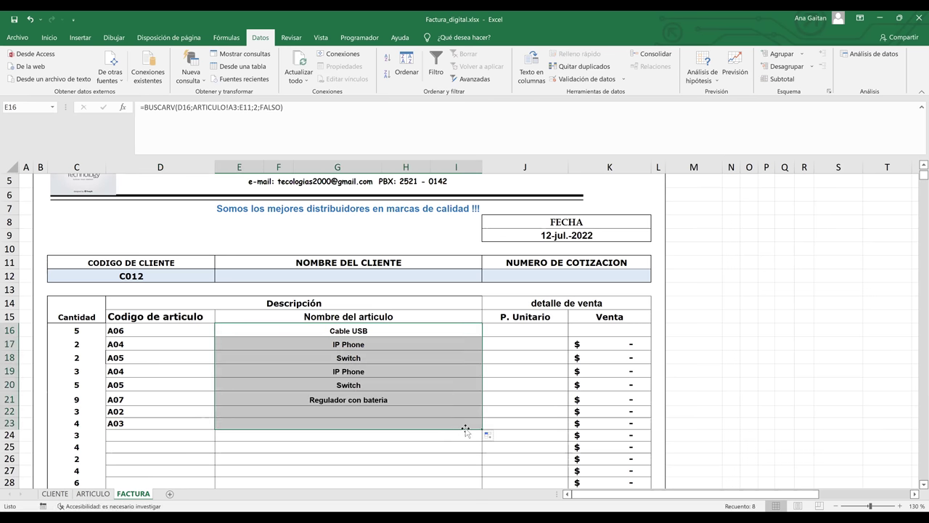
{"action": "left_click", "coordinate": [433, 460]}
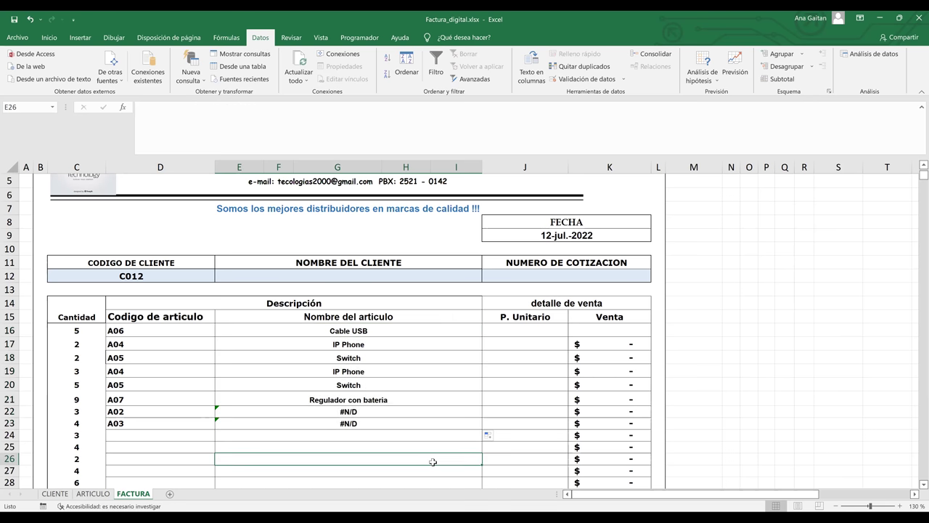
{"action": "left_click", "coordinate": [218, 347]}
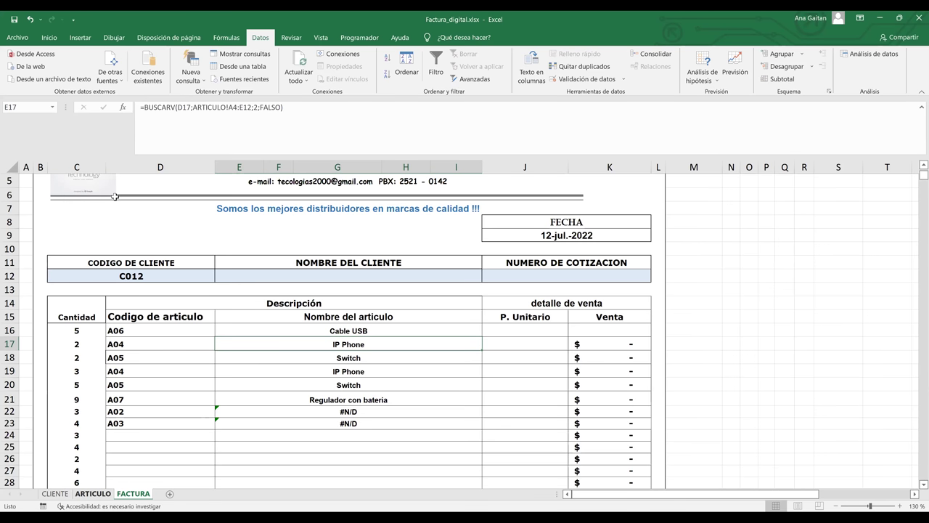
Compare rows 17–18 against the A04 IP Phone and A05 Switch rows in ARTICULO.
{"action": "left_click", "coordinate": [93, 493]}
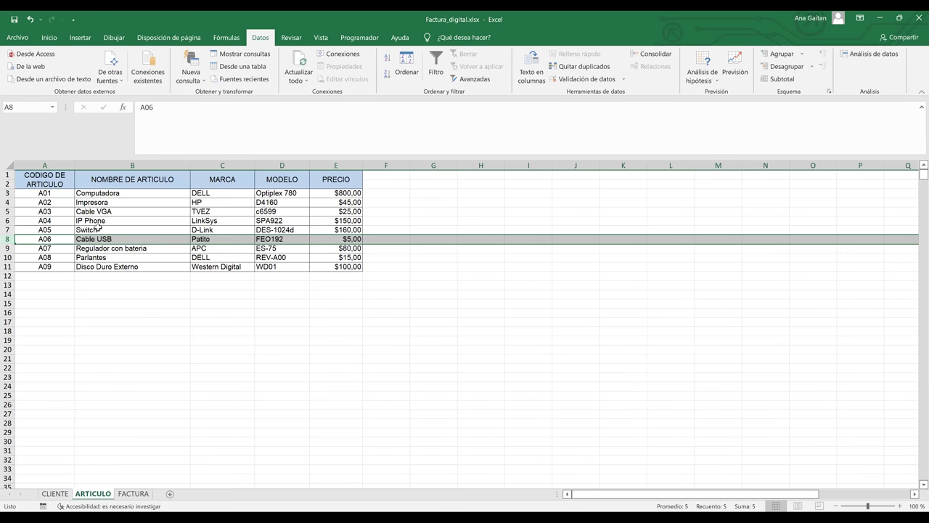
{"action": "left_click", "coordinate": [7, 221]}
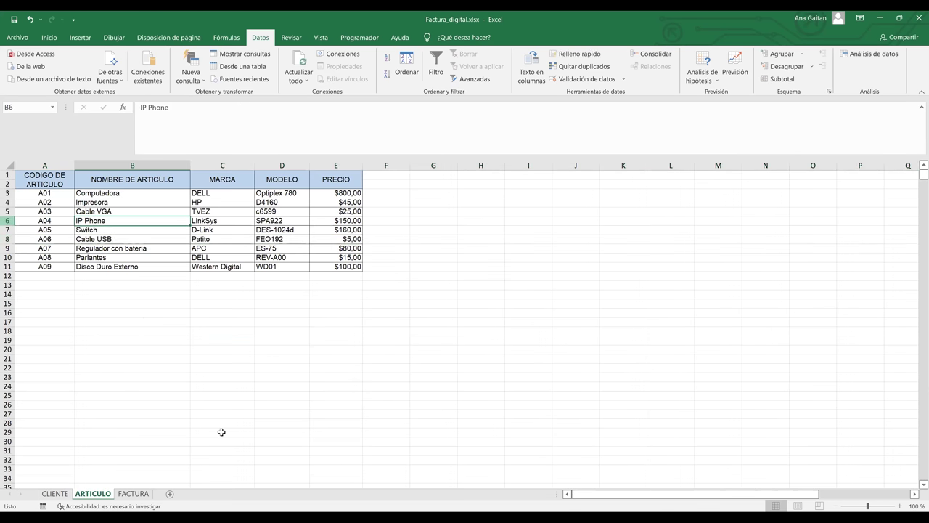
{"action": "left_click", "coordinate": [135, 494]}
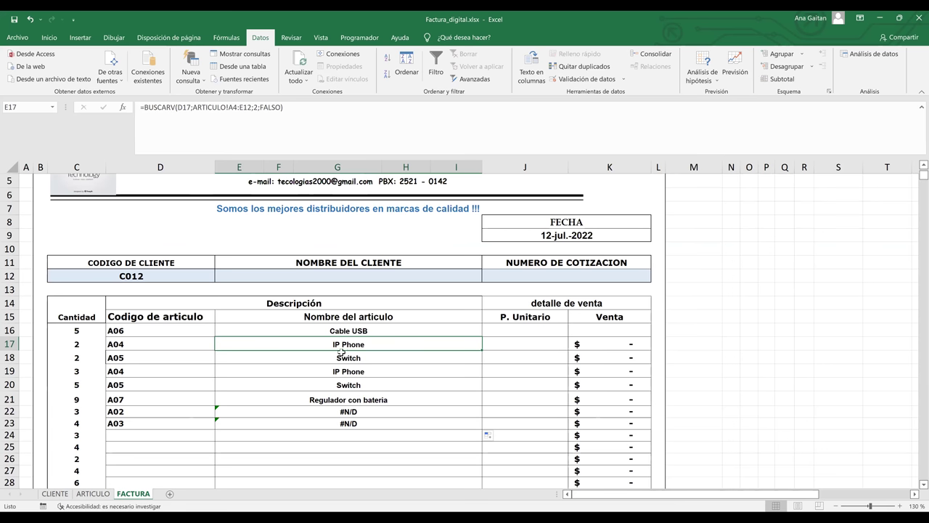
{"action": "key", "text": "Return"}
{"action": "left_click", "coordinate": [93, 494]}
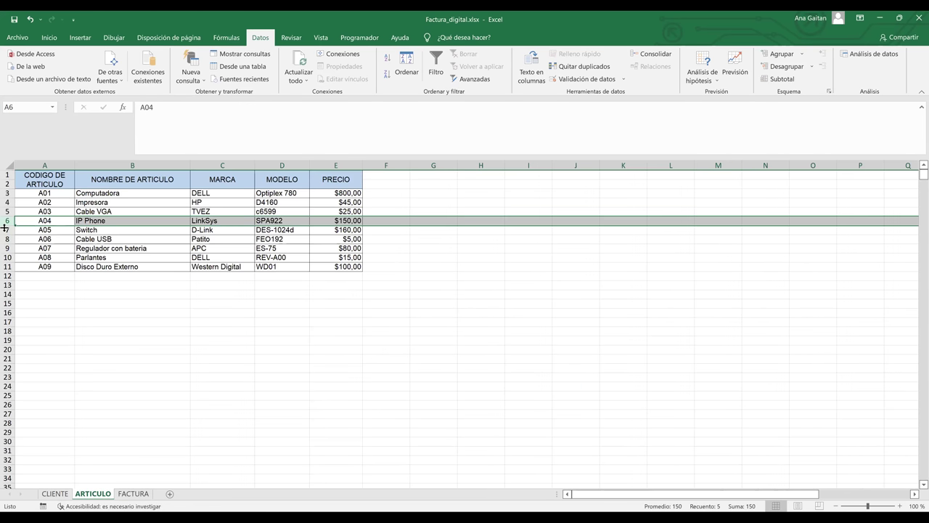
{"action": "left_click", "coordinate": [6, 230]}
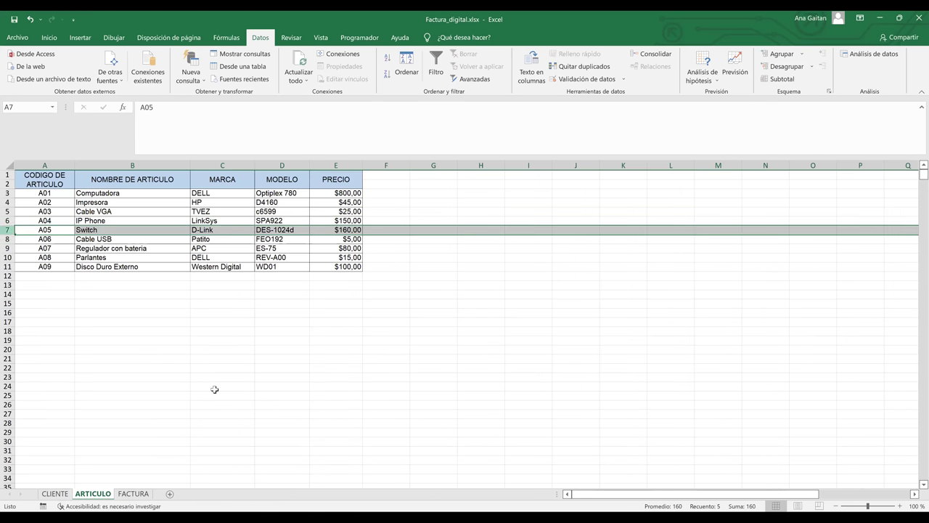
{"action": "left_click", "coordinate": [133, 494]}
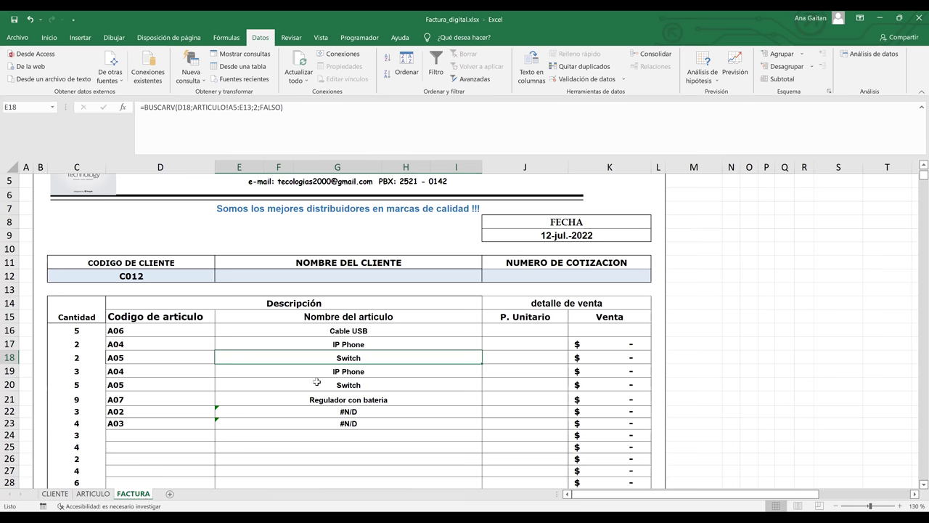
Check row 21 and row 22's #N/D against the A07 and A02 Impresora rows, then reselect E16.
{"action": "left_click", "coordinate": [314, 399]}
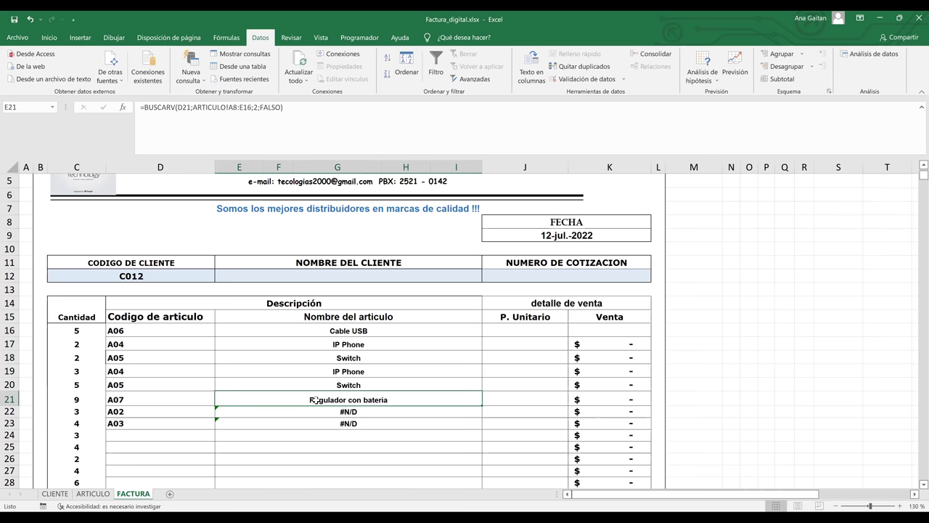
{"action": "left_click", "coordinate": [94, 494]}
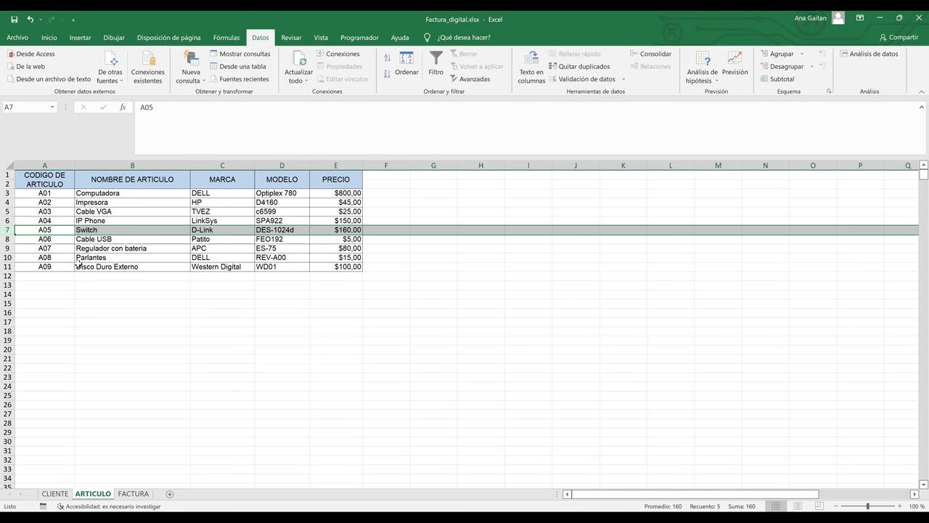
{"action": "left_click", "coordinate": [7, 248]}
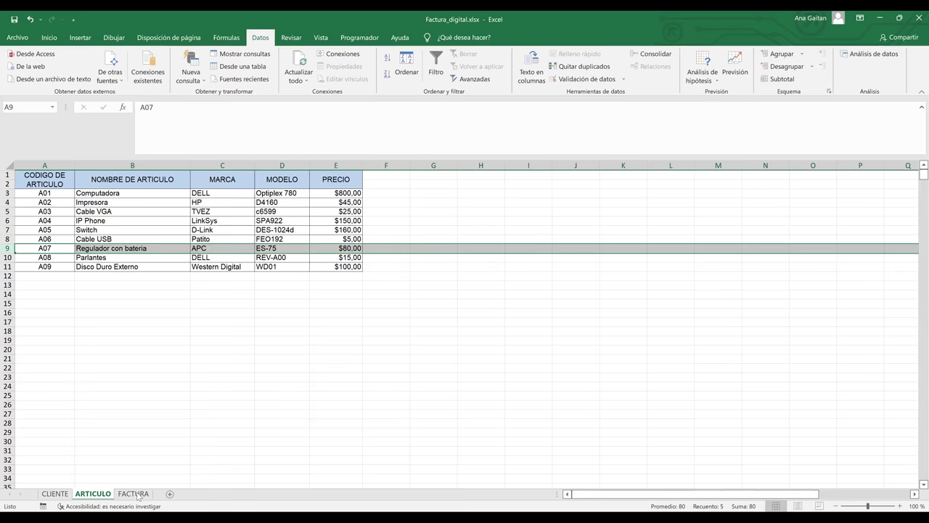
{"action": "key", "text": "ctrl+Page_Down"}
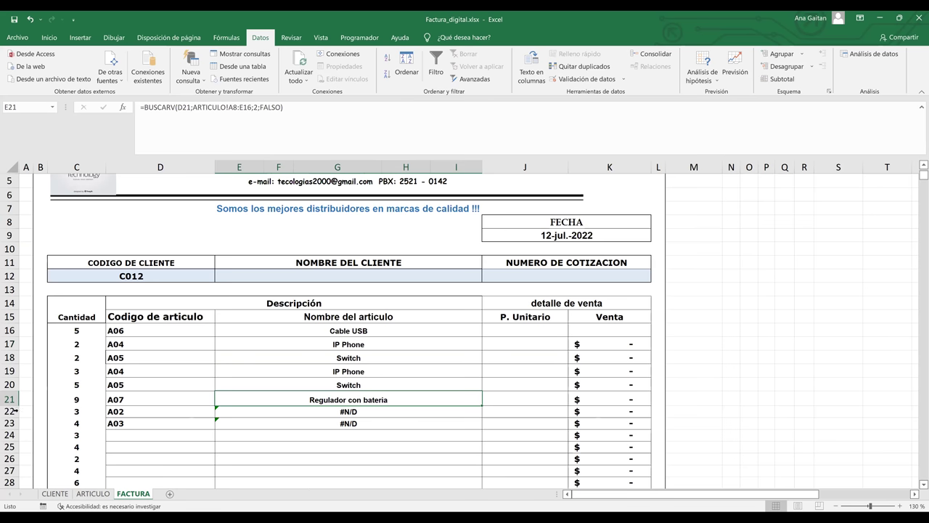
{"action": "left_click", "coordinate": [9, 411]}
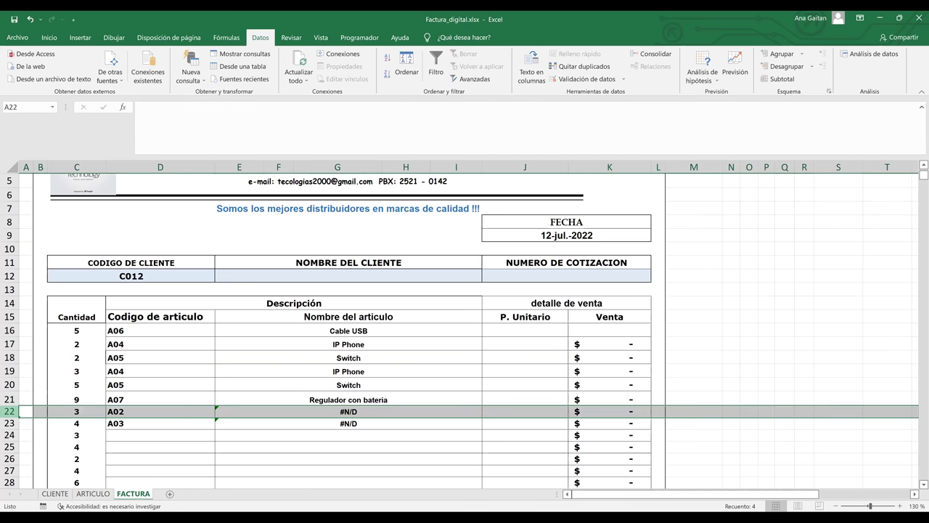
{"action": "left_click", "coordinate": [93, 494]}
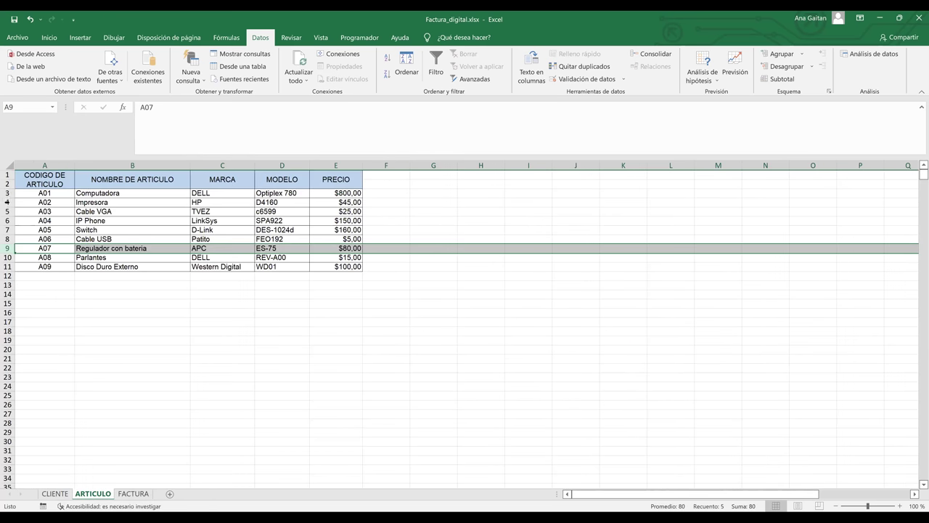
{"action": "left_click", "coordinate": [6, 202]}
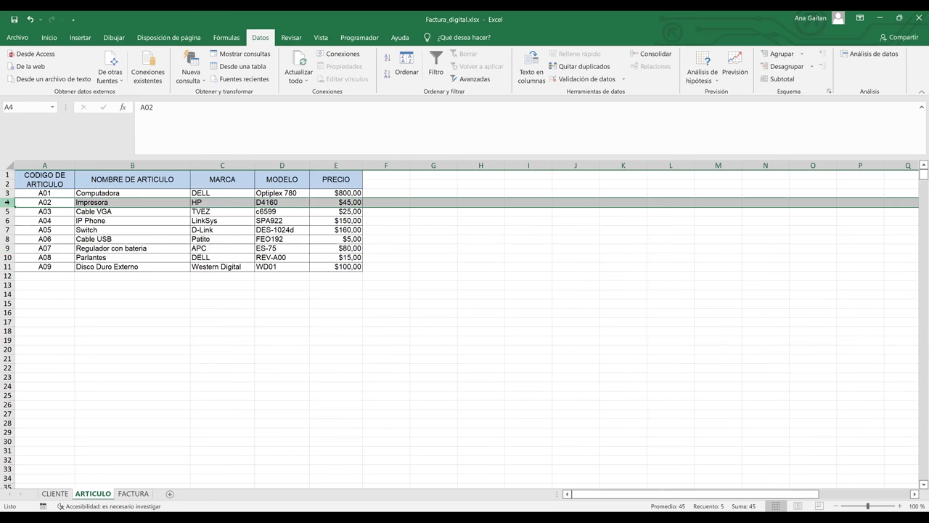
{"action": "left_click", "coordinate": [133, 494]}
{"action": "left_click", "coordinate": [369, 410]}
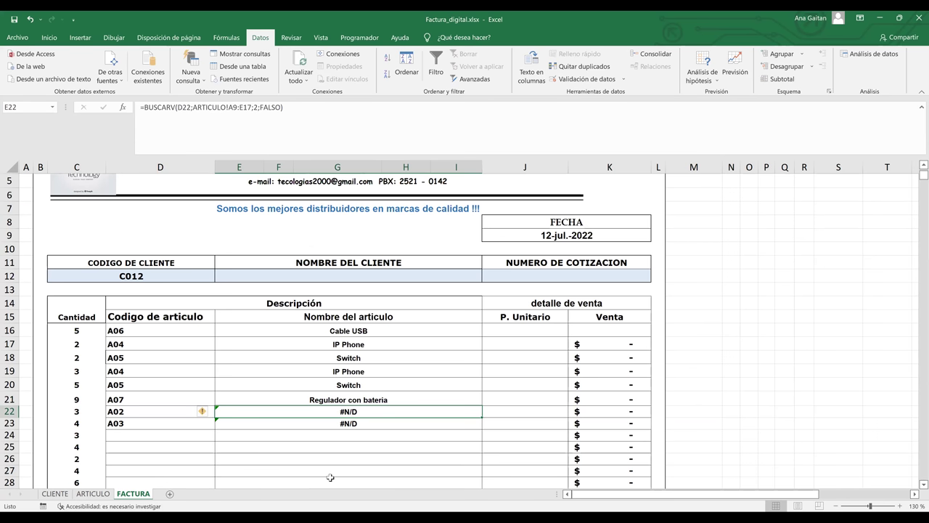
{"action": "left_click", "coordinate": [424, 326]}
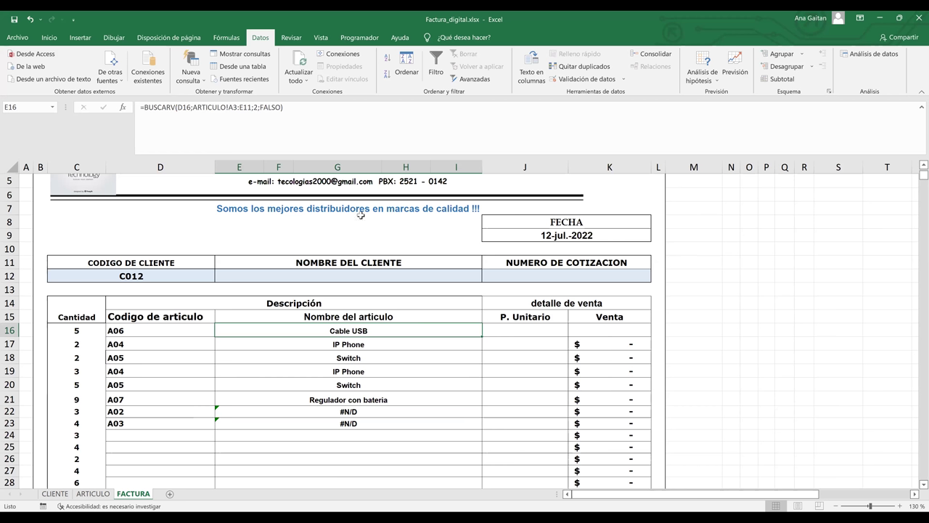
Make the lookup value absolute as $D$16 in E16 and copy it down to row 23.
{"action": "left_click", "coordinate": [242, 108]}
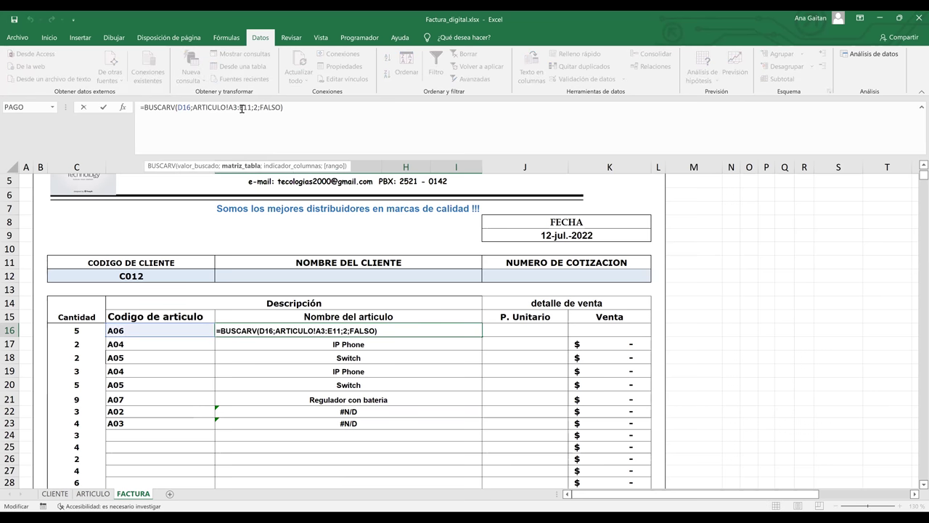
{"action": "left_click", "coordinate": [185, 107]}
{"action": "key", "text": "F4"}
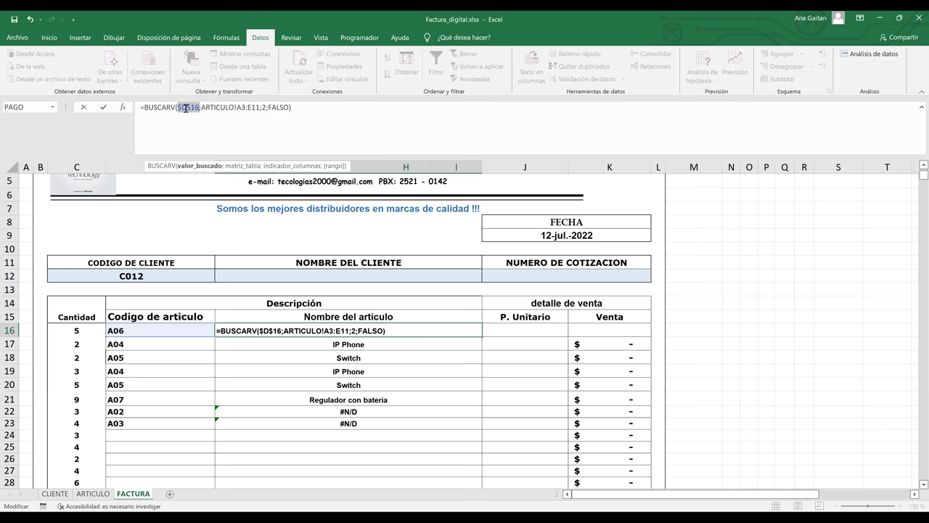
{"action": "key", "text": "ctrl+Return"}
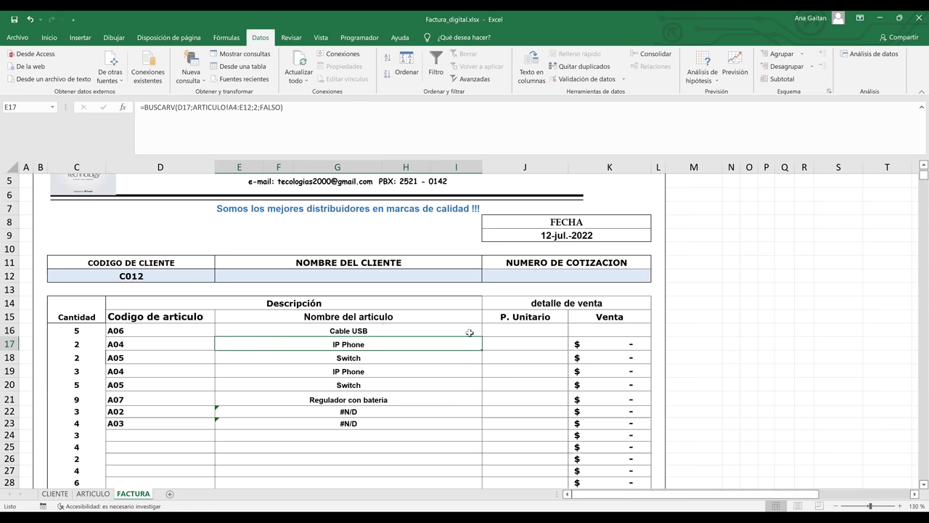
{"action": "left_click_drag", "start_coordinate": [482, 337], "coordinate": [468, 431]}
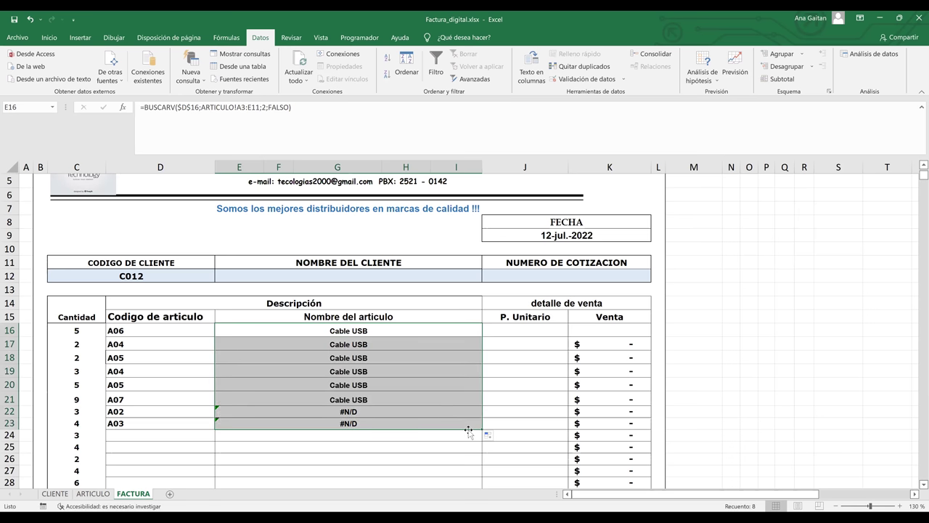
{"action": "left_click", "coordinate": [443, 468]}
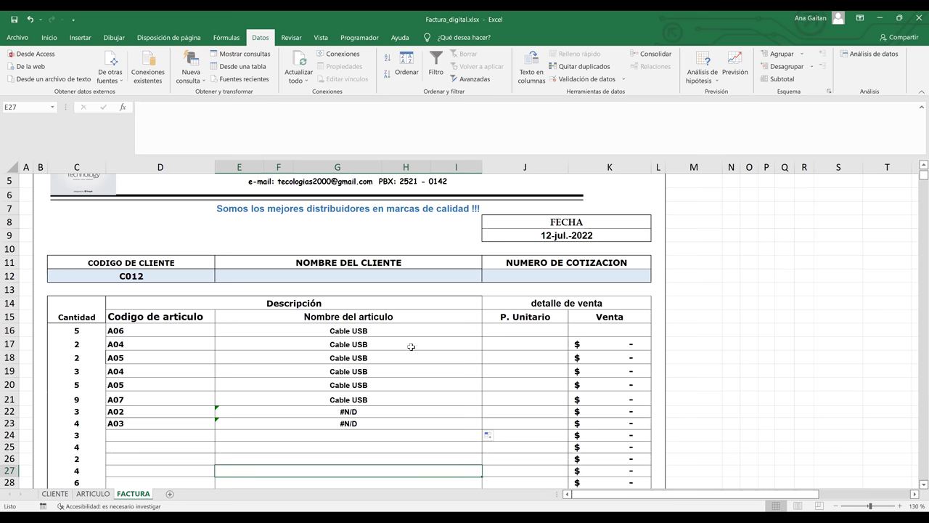
{"action": "left_click", "coordinate": [385, 347]}
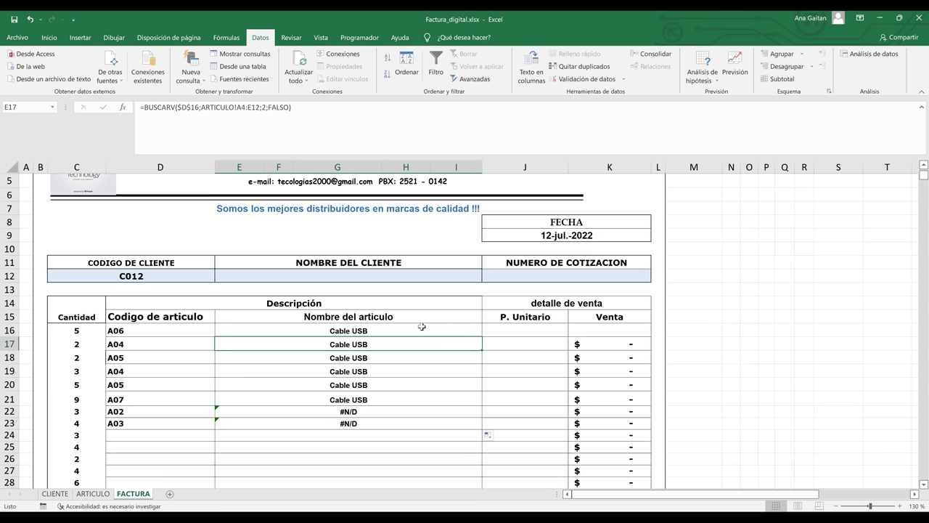
{"action": "left_click", "coordinate": [422, 328]}
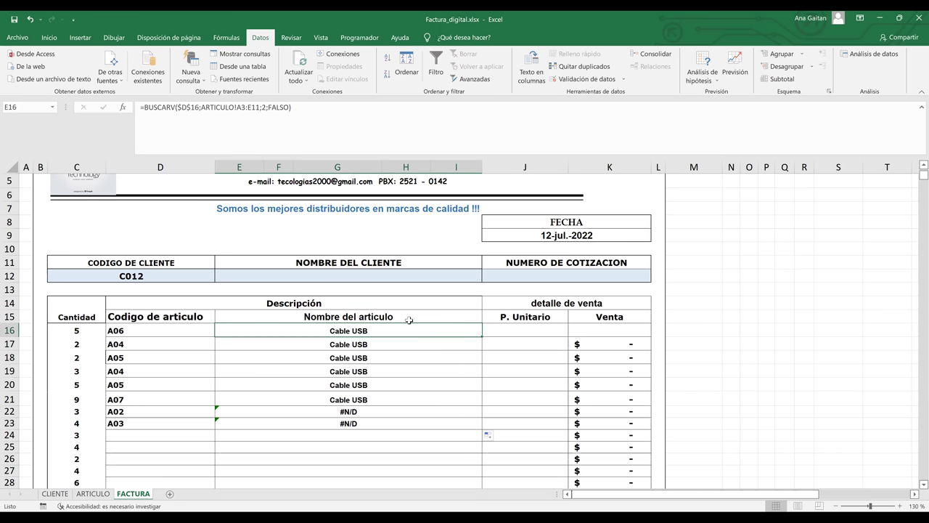
{"action": "double_click", "coordinate": [361, 331]}
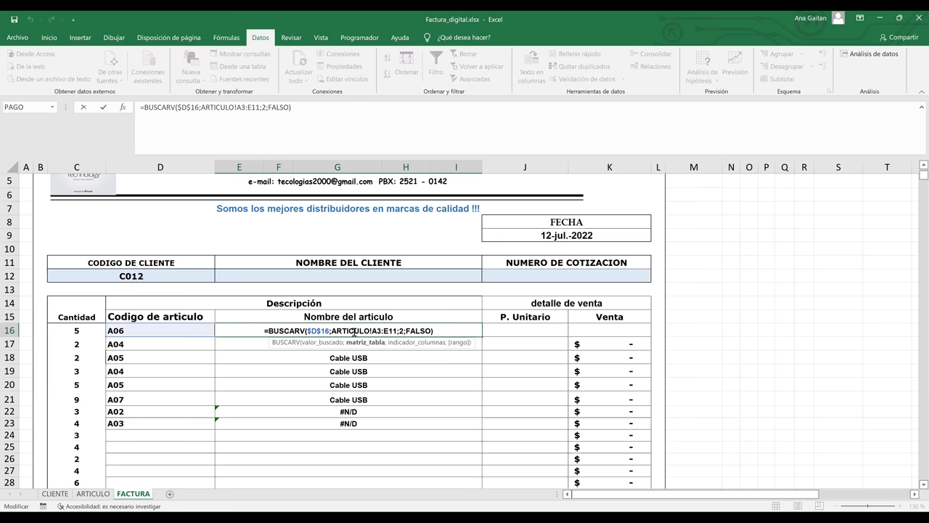
{"action": "key", "text": "Return"}
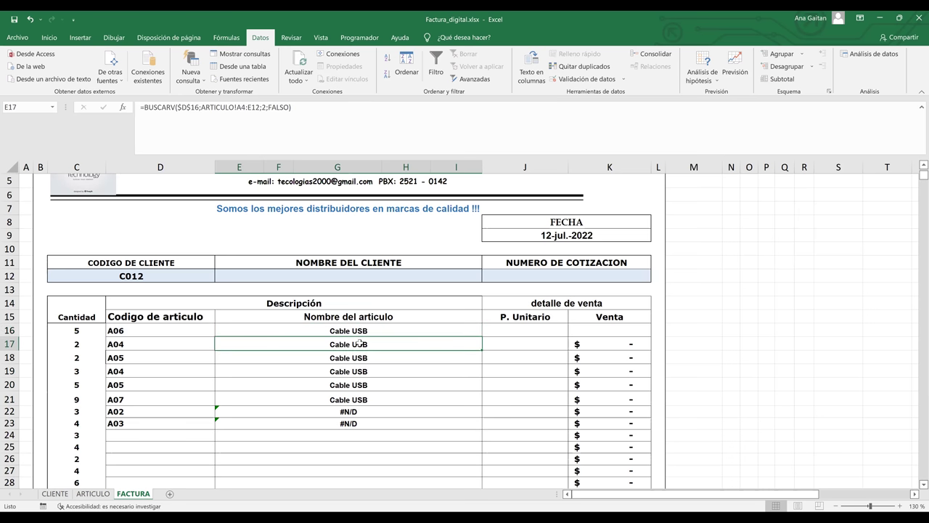
{"action": "left_click", "coordinate": [9, 331]}
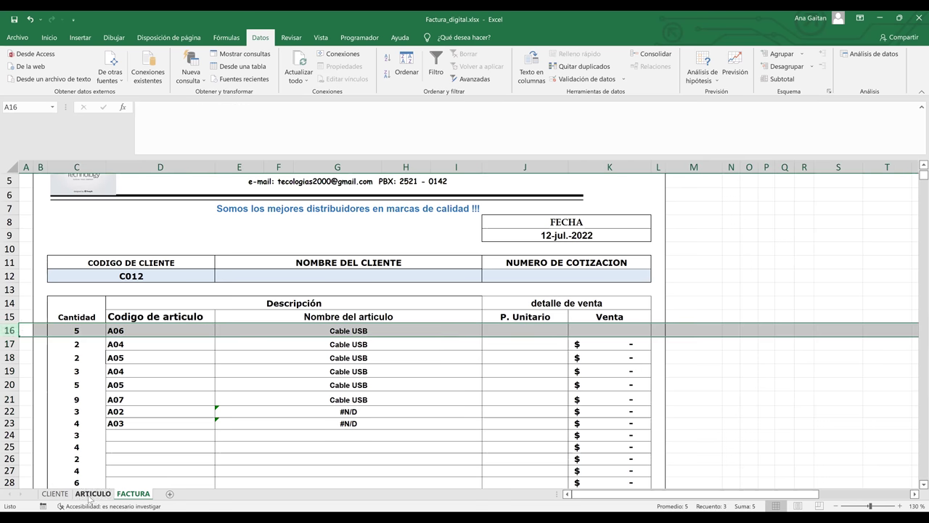
{"action": "left_click", "coordinate": [93, 493]}
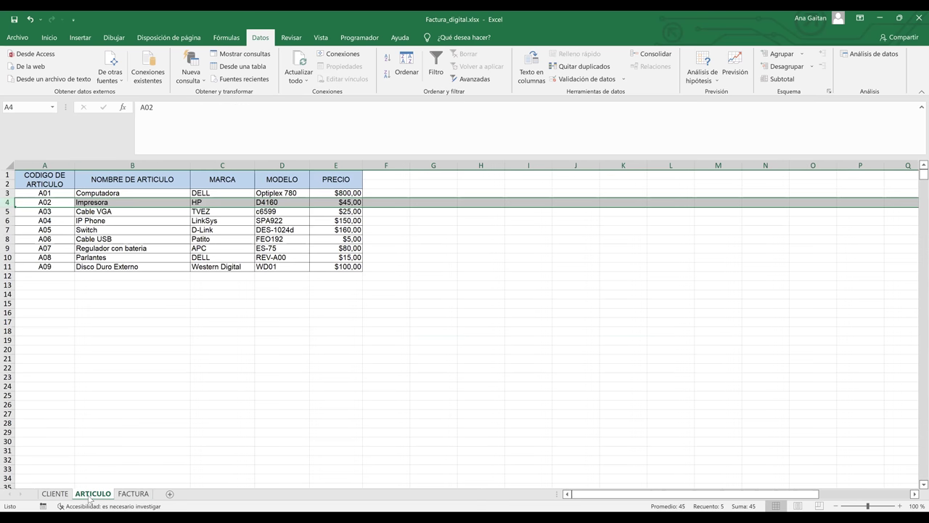
{"action": "left_click", "coordinate": [7, 238]}
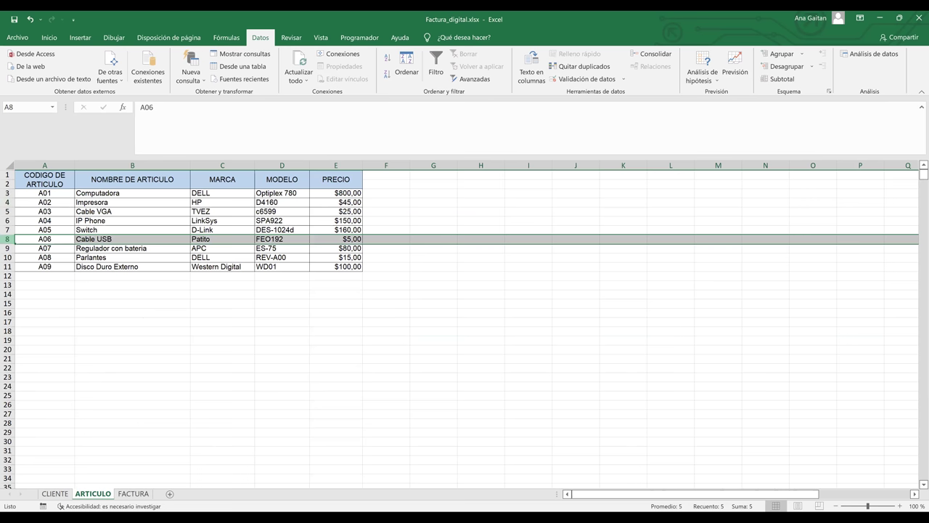
{"action": "left_click", "coordinate": [133, 494]}
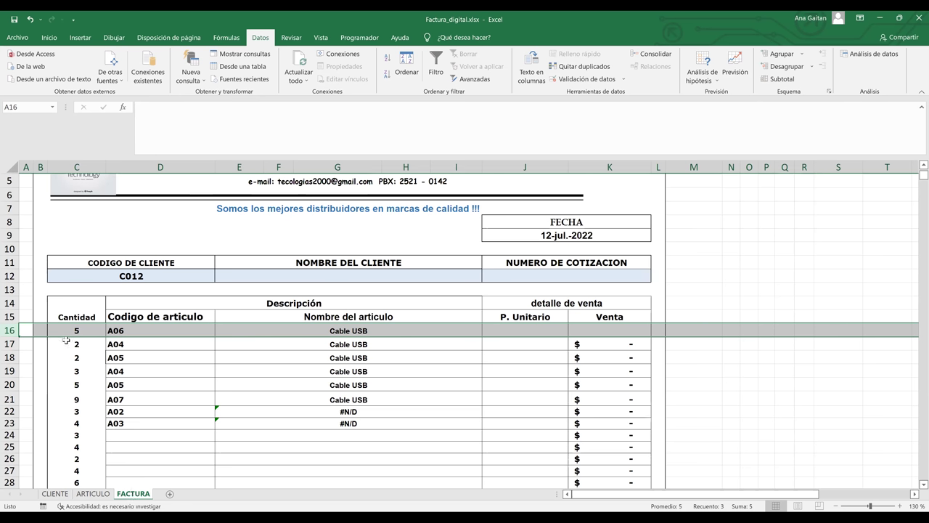
{"action": "left_click", "coordinate": [9, 344]}
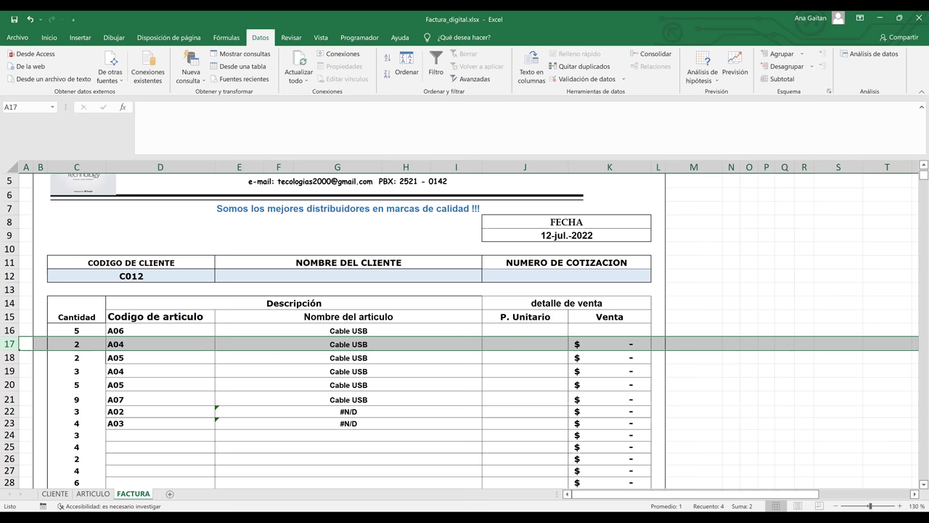
{"action": "left_click", "coordinate": [366, 331]}
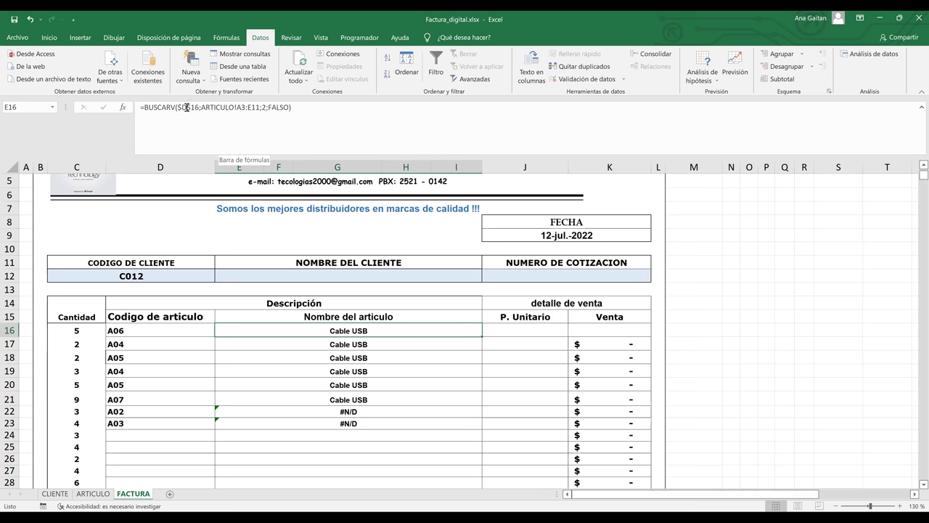
Rewrite E16 as =BUSCARV(D16;ARTICULO!$A$3:$E$11;2;FALSO) and fill it down to row 25.
{"action": "left_click", "coordinate": [186, 107]}
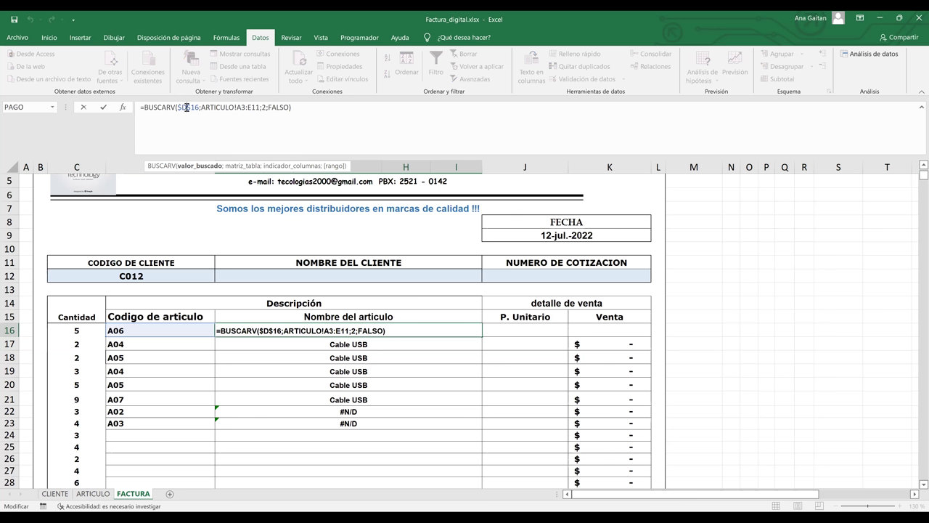
{"action": "key", "text": "F4"}
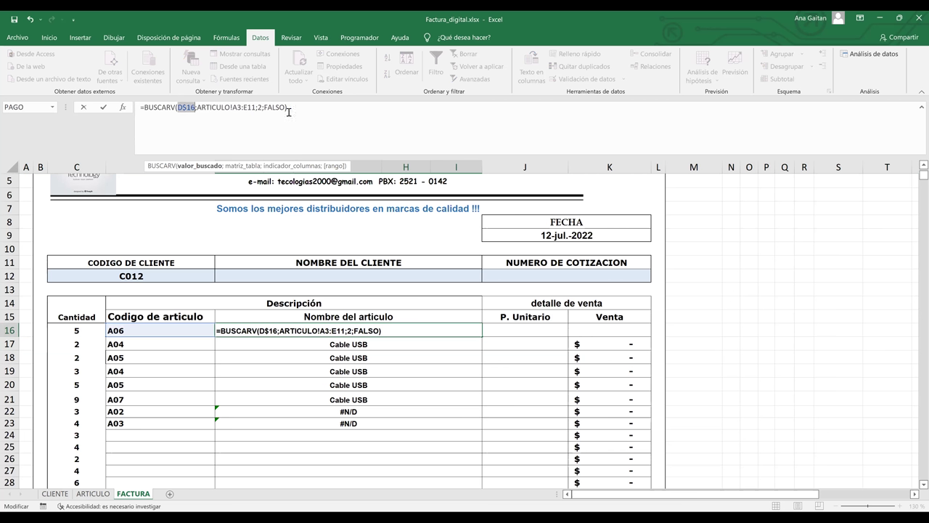
{"action": "key", "text": "F4"}
{"action": "key", "text": "F4"}
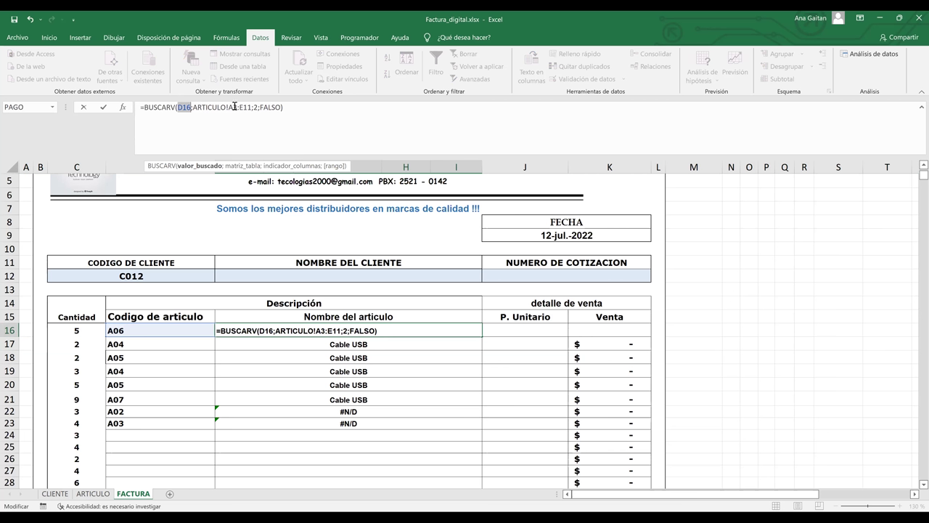
{"action": "left_click", "coordinate": [235, 107]}
{"action": "key", "text": "F4"}
{"action": "left_click", "coordinate": [254, 106]}
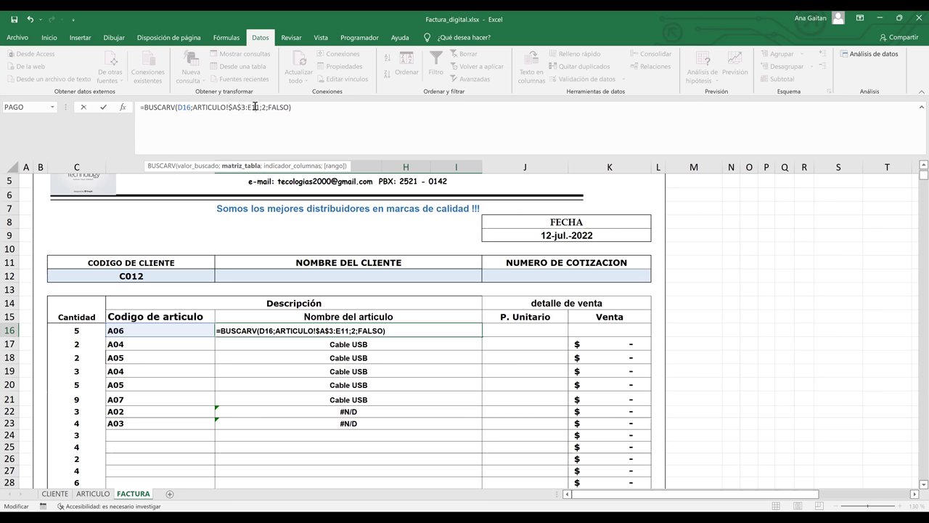
{"action": "key", "text": "F4"}
{"action": "left_click", "coordinate": [314, 110]}
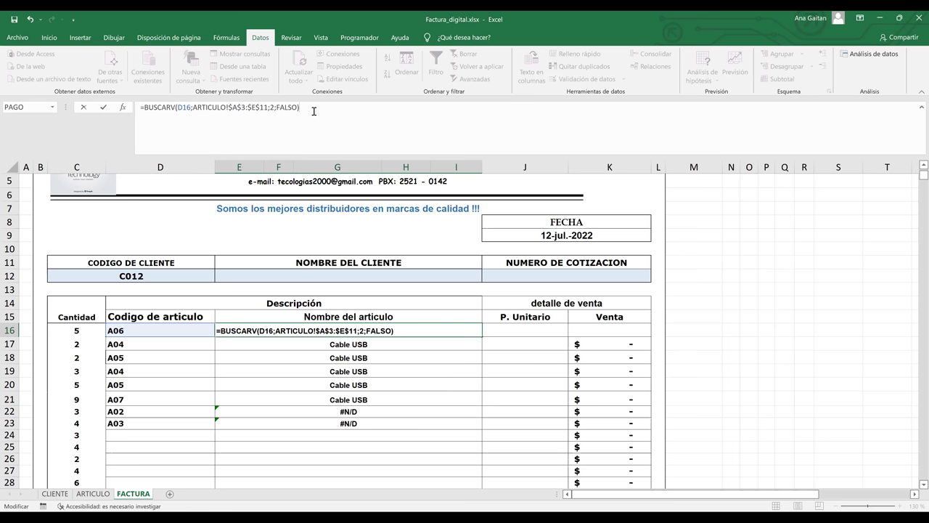
{"action": "key", "text": "Return"}
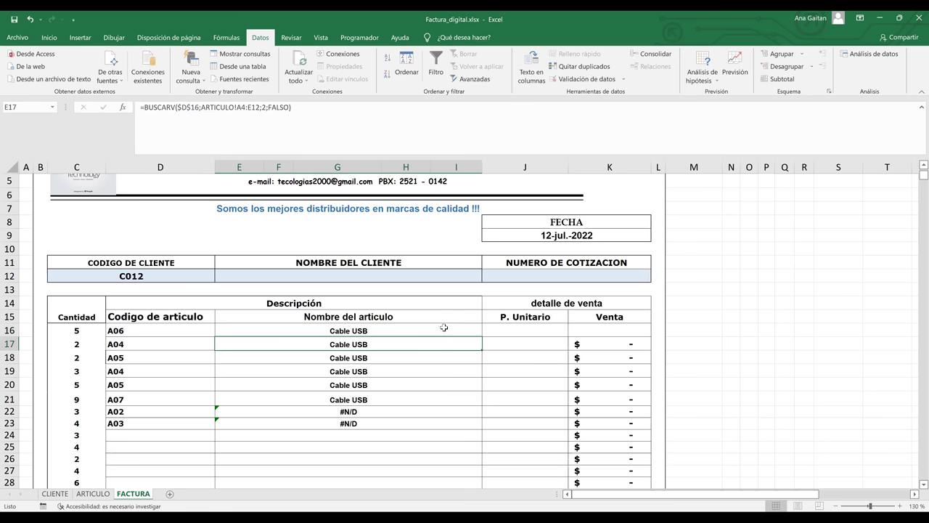
{"action": "left_click", "coordinate": [473, 332]}
{"action": "left_click_drag", "start_coordinate": [482, 338], "coordinate": [465, 448]}
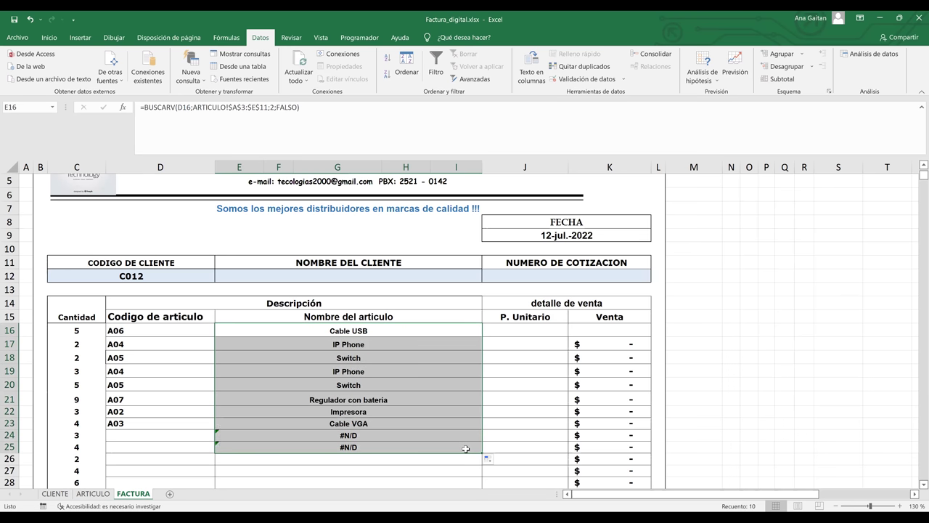
Verify the copied formula in E17 and the Regulador con bateria result in row 21.
{"action": "left_click", "coordinate": [113, 423]}
{"action": "left_click", "coordinate": [334, 346]}
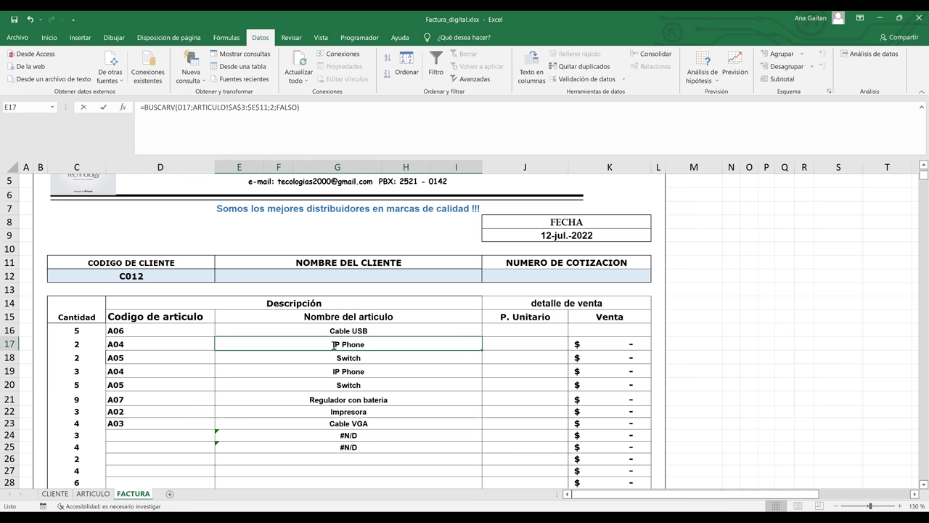
{"action": "double_click", "coordinate": [334, 346]}
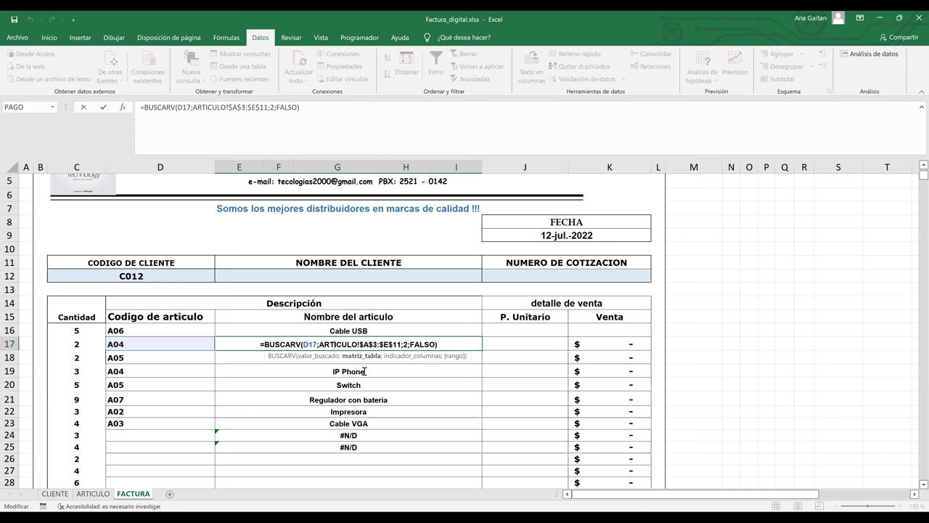
{"action": "key", "text": "Return"}
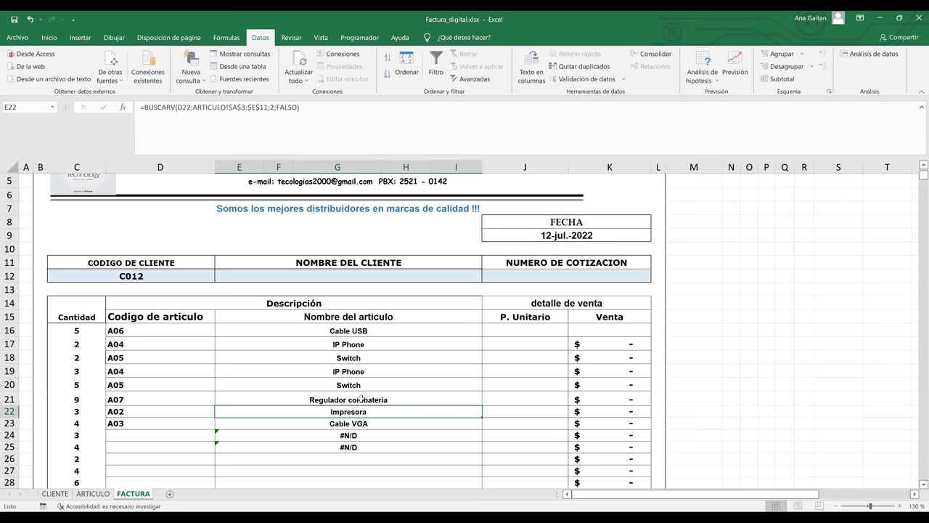
{"action": "left_click", "coordinate": [298, 404]}
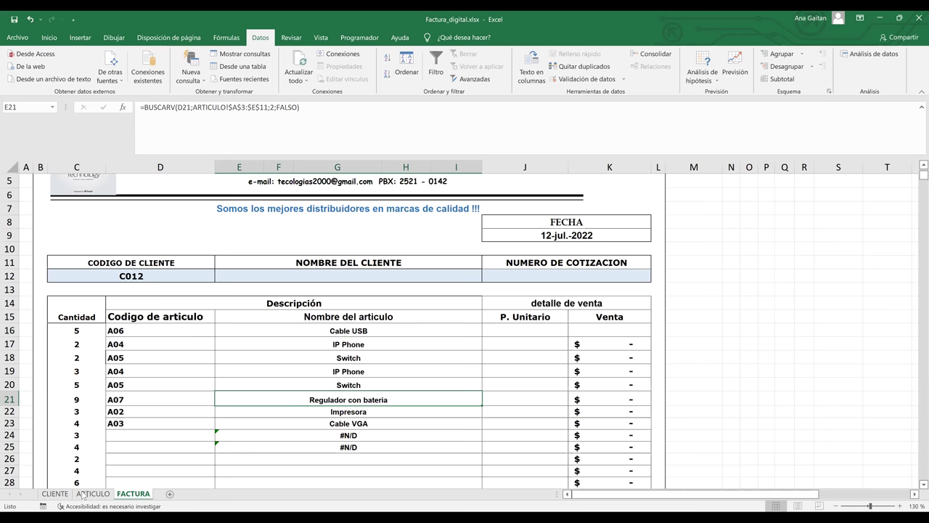
Compare invoice rows 23 and 22 against the A02 Impresora row in ARTICULO.
{"action": "left_click", "coordinate": [9, 423]}
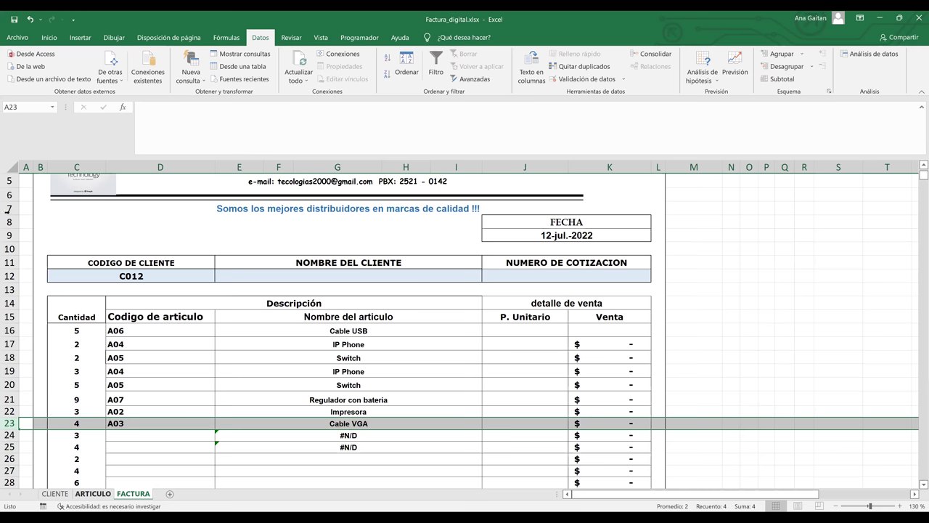
{"action": "key", "text": "ctrl+Page_Up"}
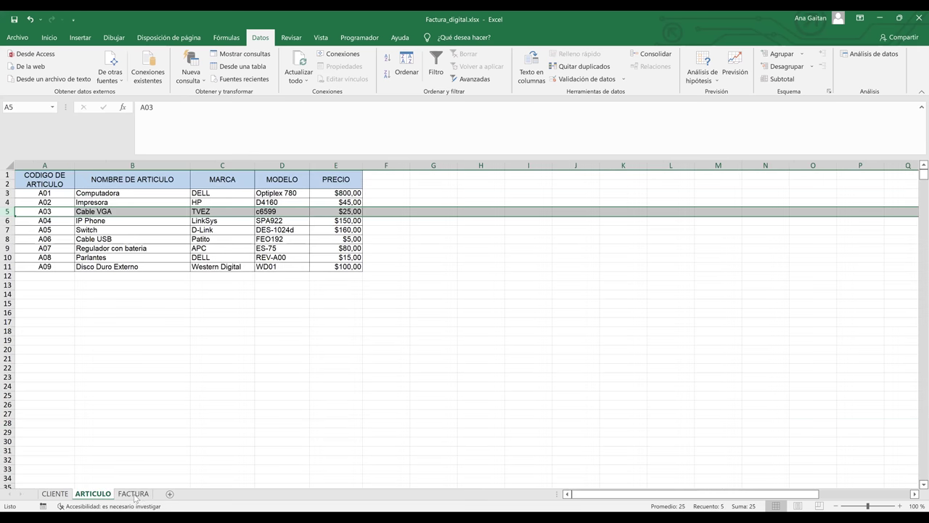
{"action": "key", "text": "ctrl+Page_Down"}
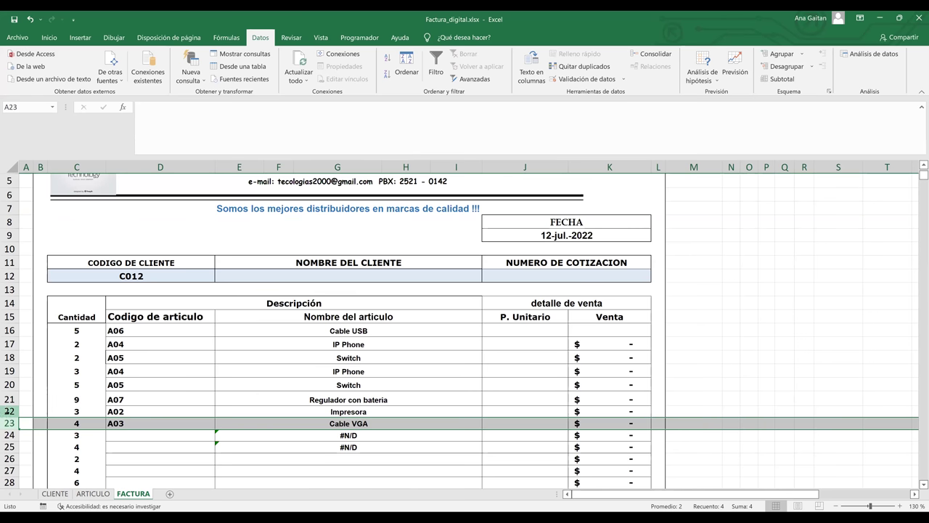
{"action": "left_click", "coordinate": [9, 411]}
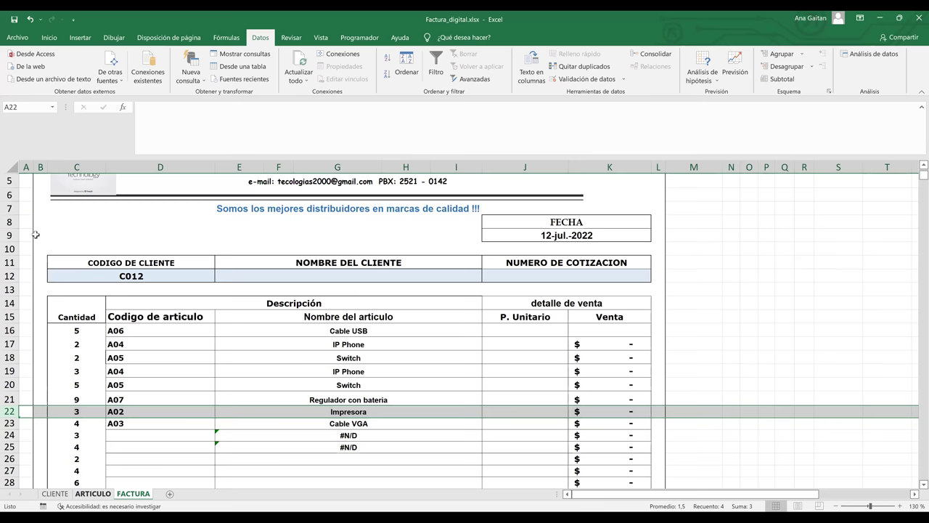
{"action": "key", "text": "ctrl+Page_Up"}
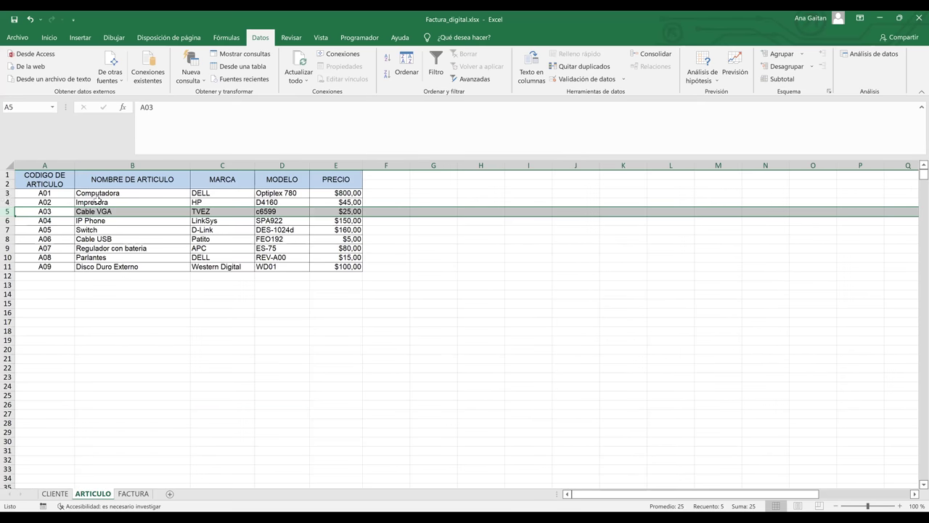
{"action": "key", "text": "Up"}
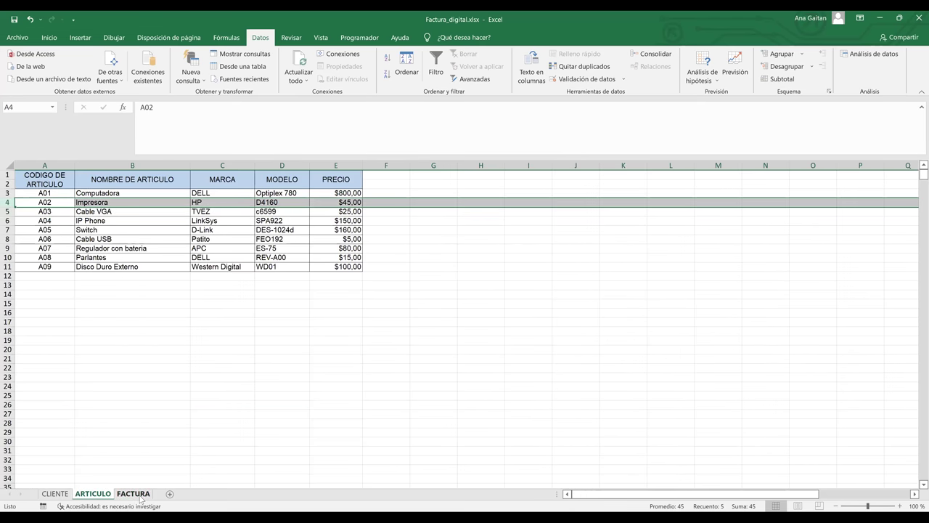
{"action": "left_click", "coordinate": [137, 494]}
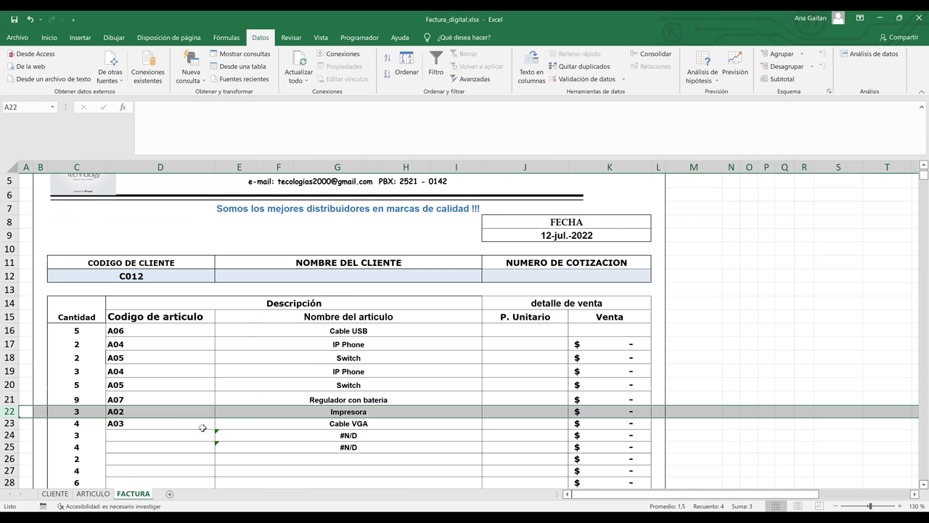
Check row 20 against the A05 Switch row, then scroll down to the #N/D rows 24–25.
{"action": "left_click", "coordinate": [9, 383]}
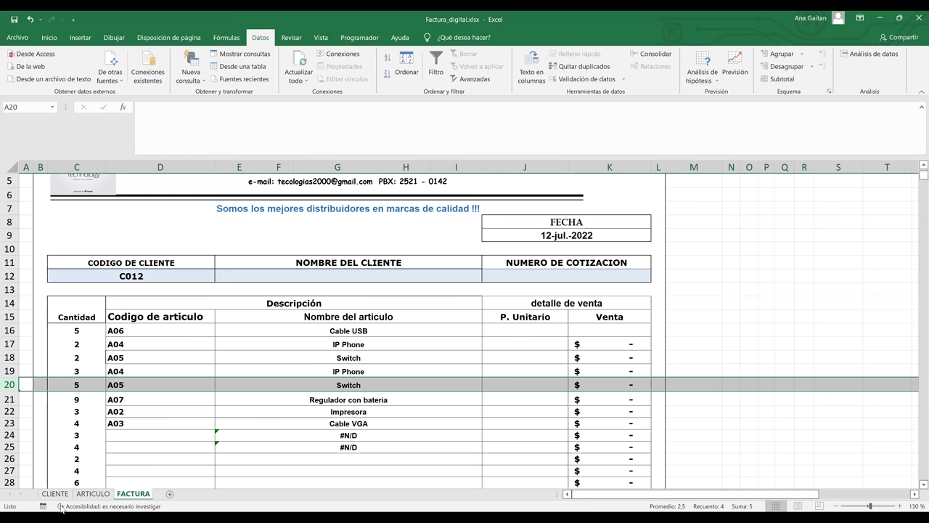
{"action": "left_click", "coordinate": [92, 495]}
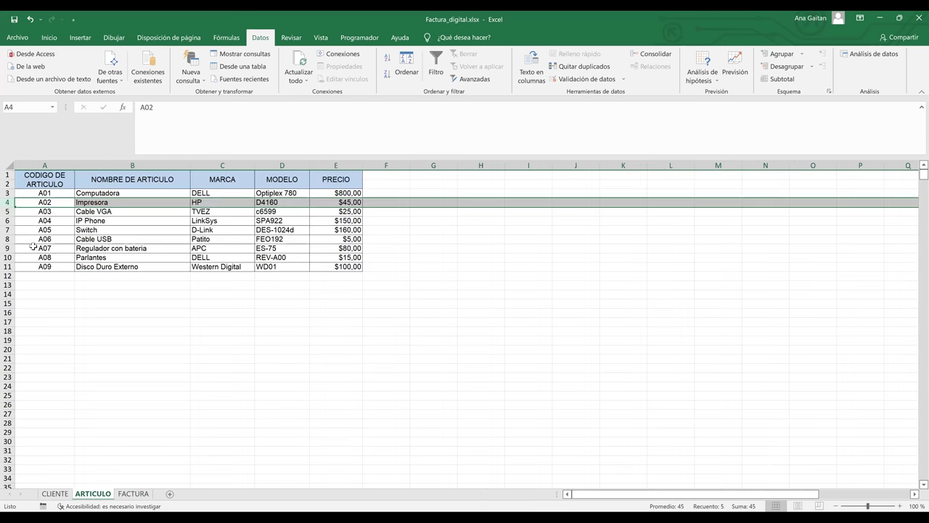
{"action": "left_click", "coordinate": [7, 230]}
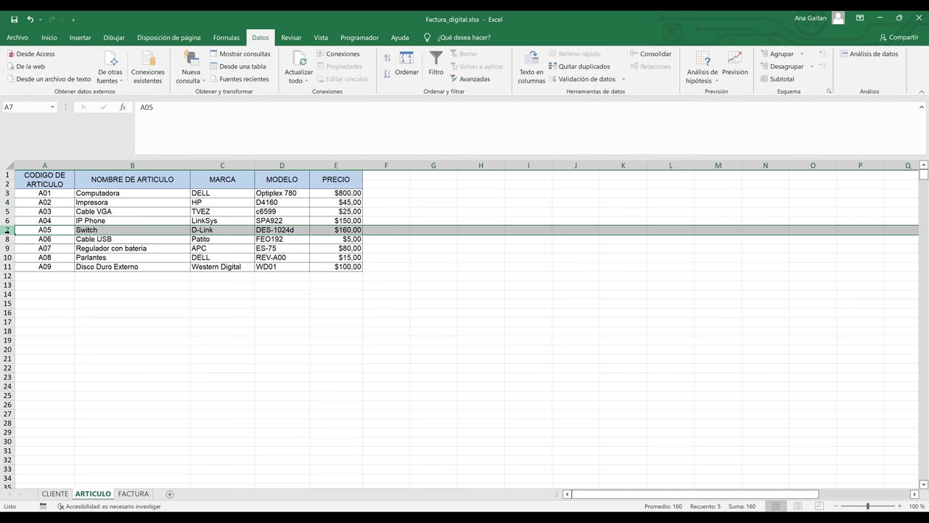
{"action": "left_click", "coordinate": [127, 494]}
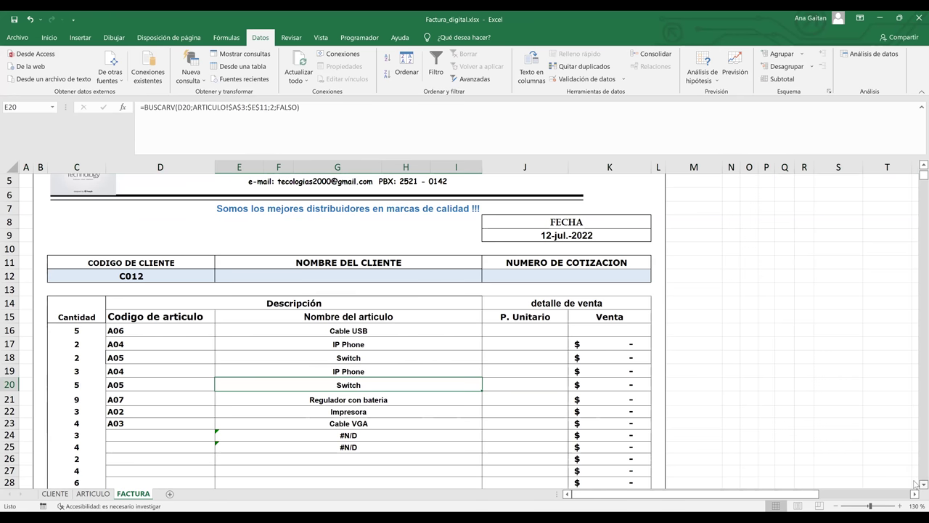
{"action": "scroll", "coordinate": [915, 484], "scroll_direction": "down", "scroll_amount": 2}
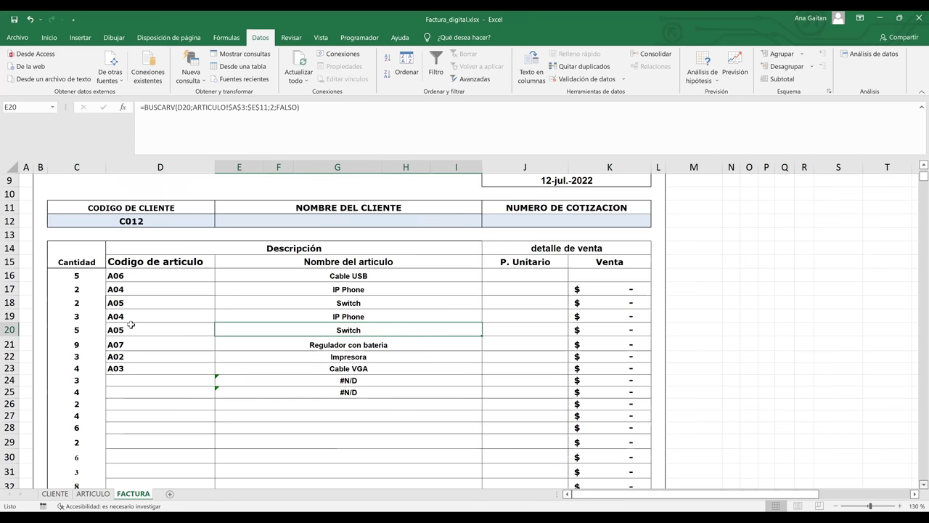
{"action": "scroll", "coordinate": [131, 325], "scroll_direction": "down", "scroll_amount": 1}
Choose codes A03, A04 and A07 for D24–D26 from the validation dropdowns.
{"action": "left_click", "coordinate": [201, 339]}
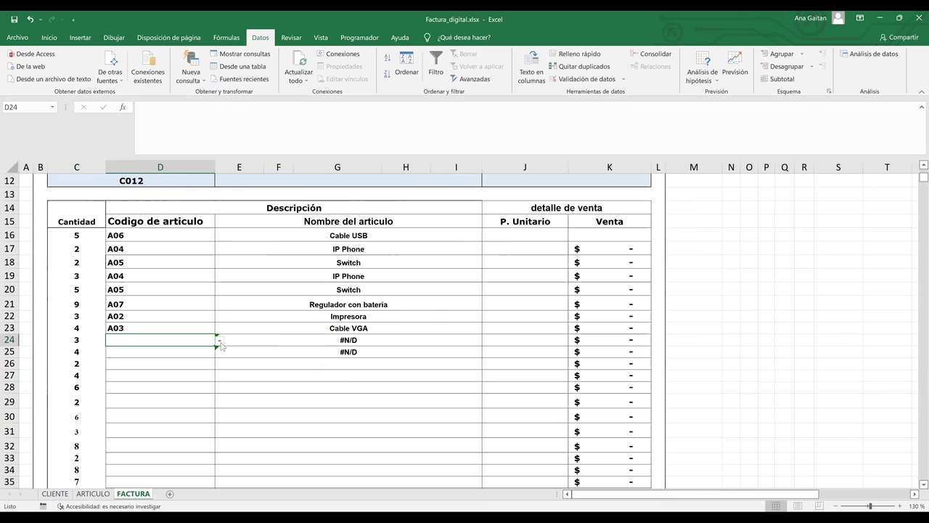
{"action": "left_click", "coordinate": [220, 341]}
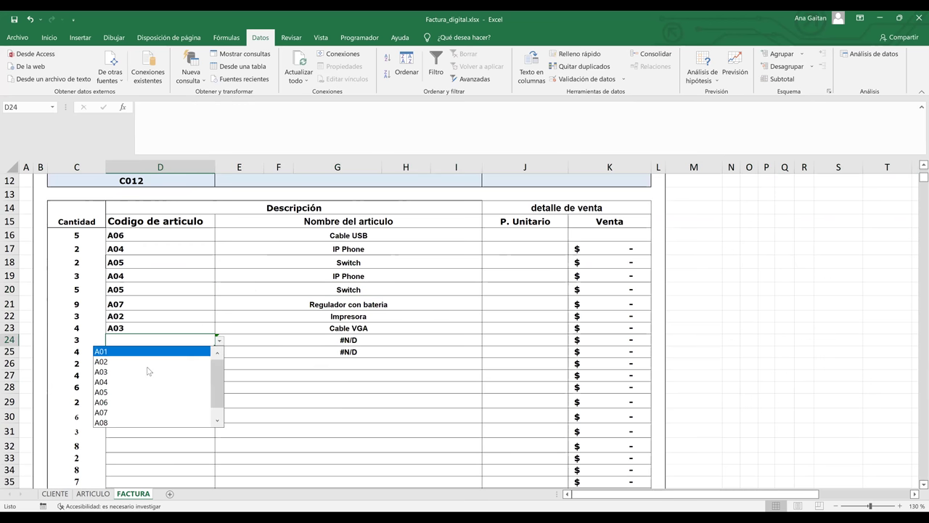
{"action": "left_click", "coordinate": [195, 372]}
{"action": "left_click", "coordinate": [215, 353]}
{"action": "left_click", "coordinate": [219, 352]}
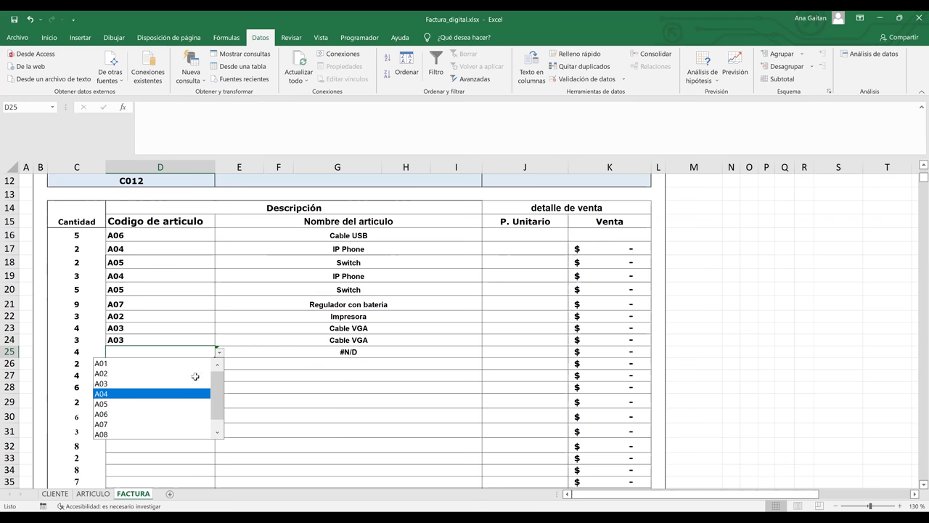
{"action": "left_click", "coordinate": [195, 393]}
{"action": "left_click", "coordinate": [209, 365]}
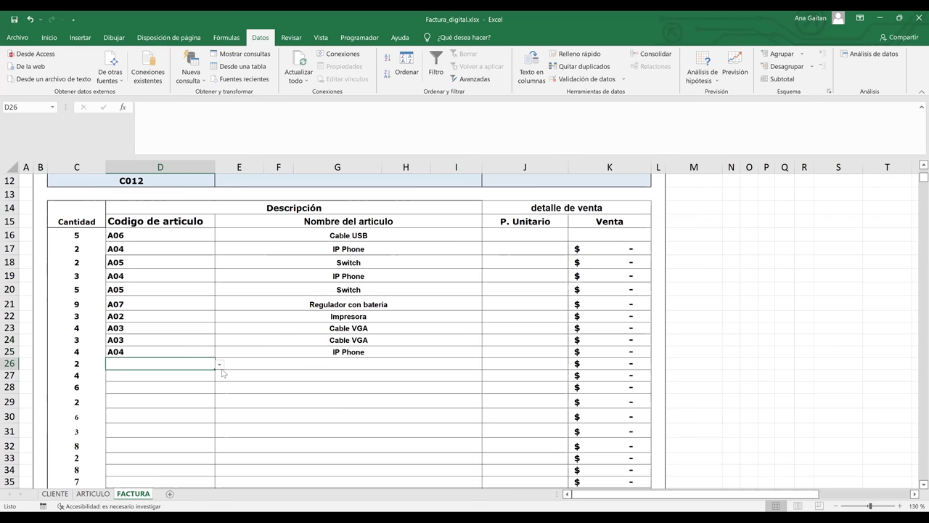
{"action": "left_click", "coordinate": [220, 364]}
{"action": "key", "text": "Escape"}
{"action": "left_click", "coordinate": [219, 367]}
{"action": "left_click", "coordinate": [138, 437]}
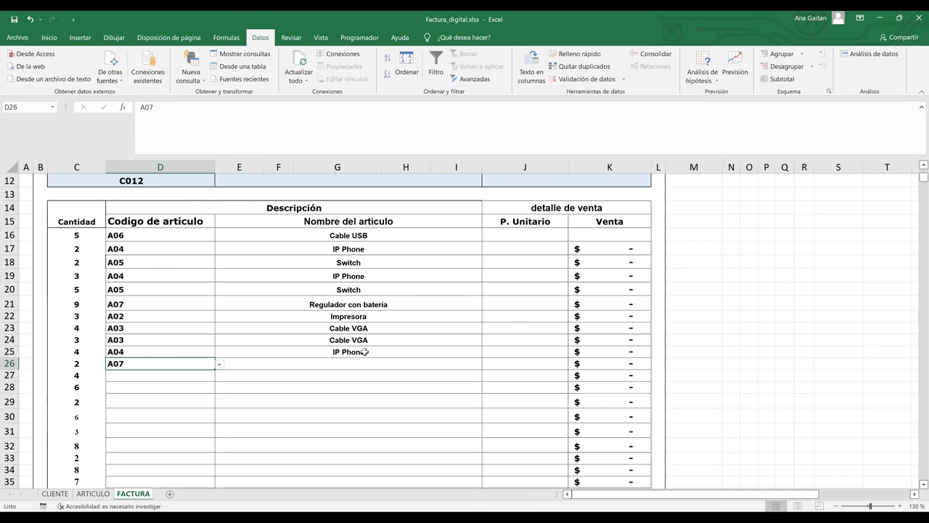
Copy the name lookup from E25 down to row 27 and enter code A03 in D27.
{"action": "left_click", "coordinate": [364, 351]}
{"action": "left_click_drag", "start_coordinate": [479, 357], "coordinate": [468, 380]}
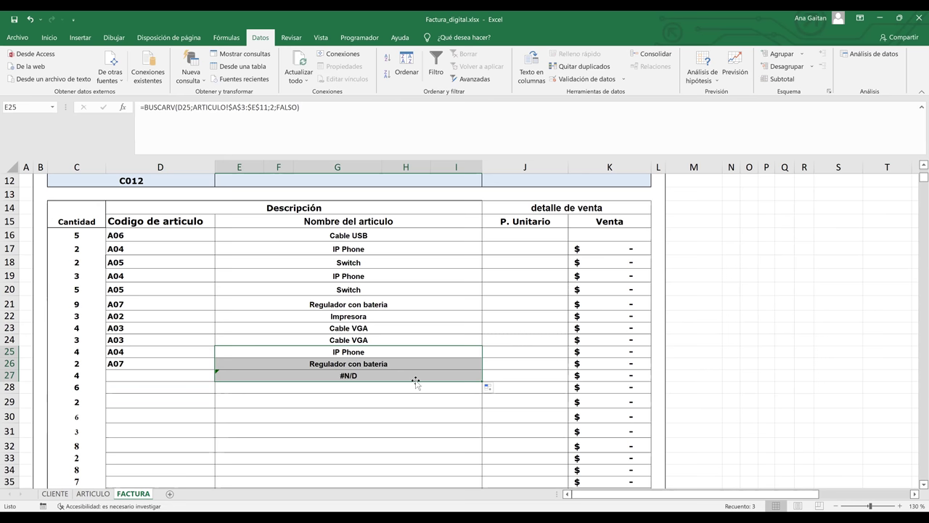
{"action": "left_click", "coordinate": [209, 375]}
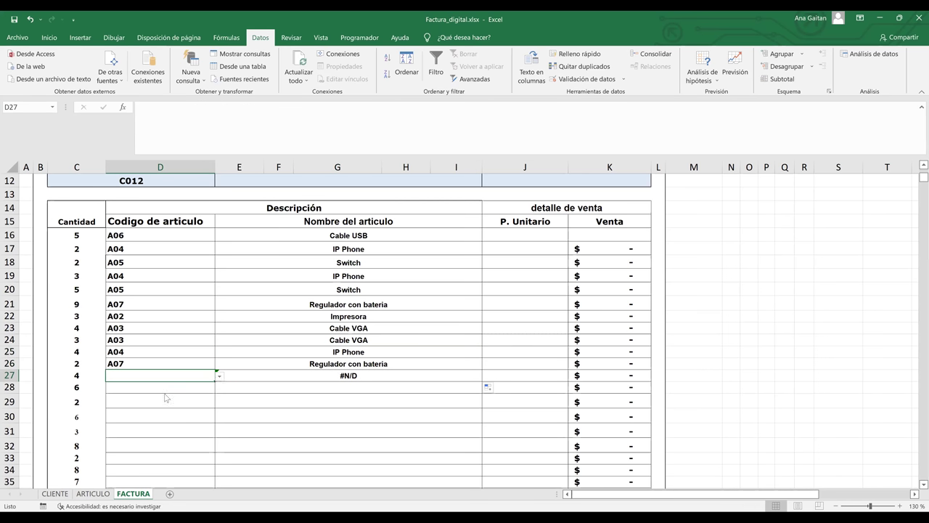
{"action": "type", "text": "A03"}
{"action": "key", "text": "ctrl+Return"}
{"action": "scroll", "coordinate": [915, 170], "scroll_direction": "up", "scroll_amount": 1}
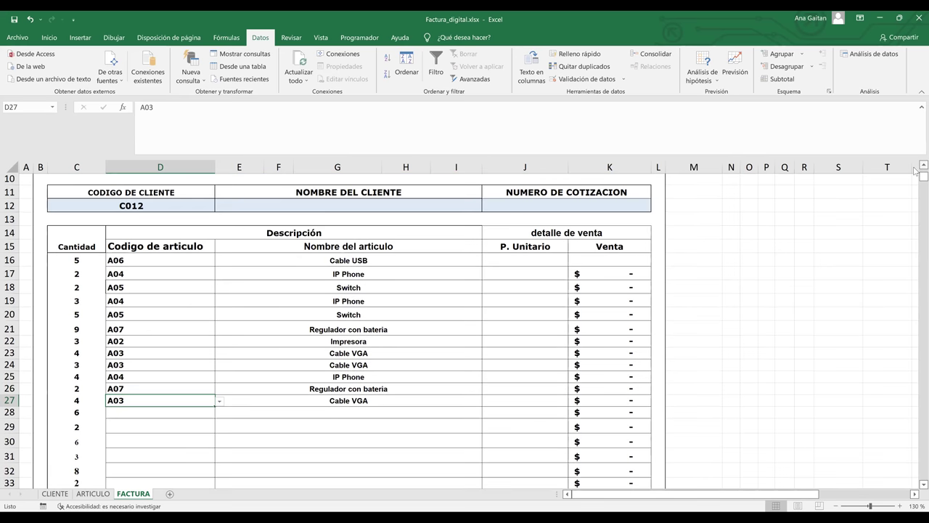
{"action": "scroll", "coordinate": [915, 170], "scroll_direction": "up", "scroll_amount": 2}
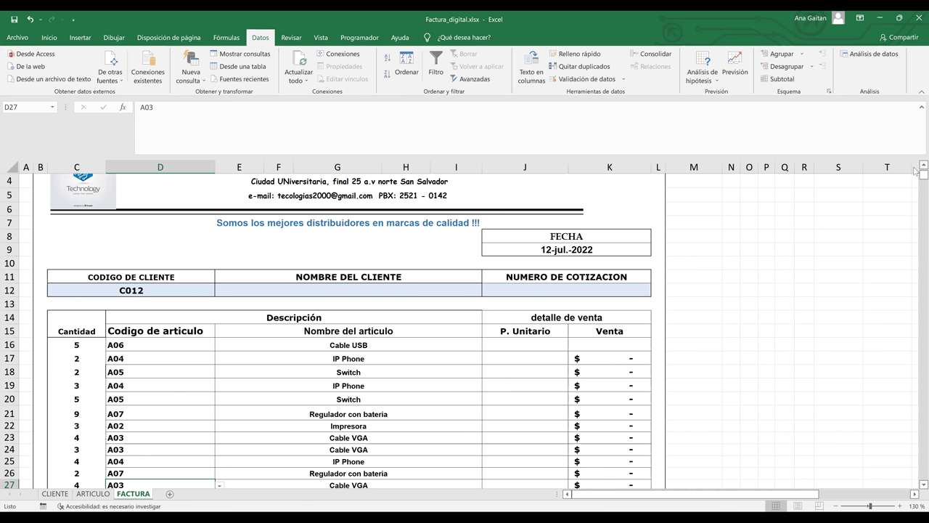
Enter 15 as the unit price for Cable USB in J16.
{"action": "left_click", "coordinate": [582, 343]}
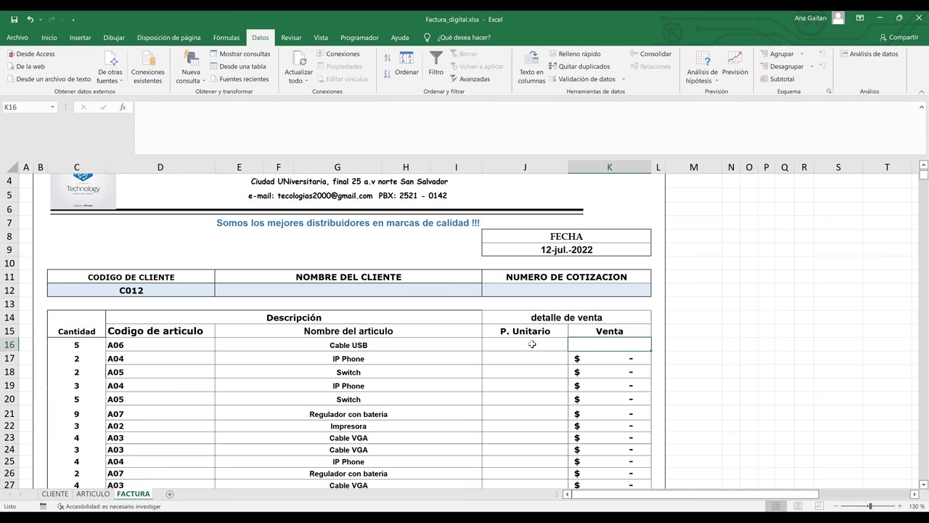
{"action": "left_click", "coordinate": [532, 344]}
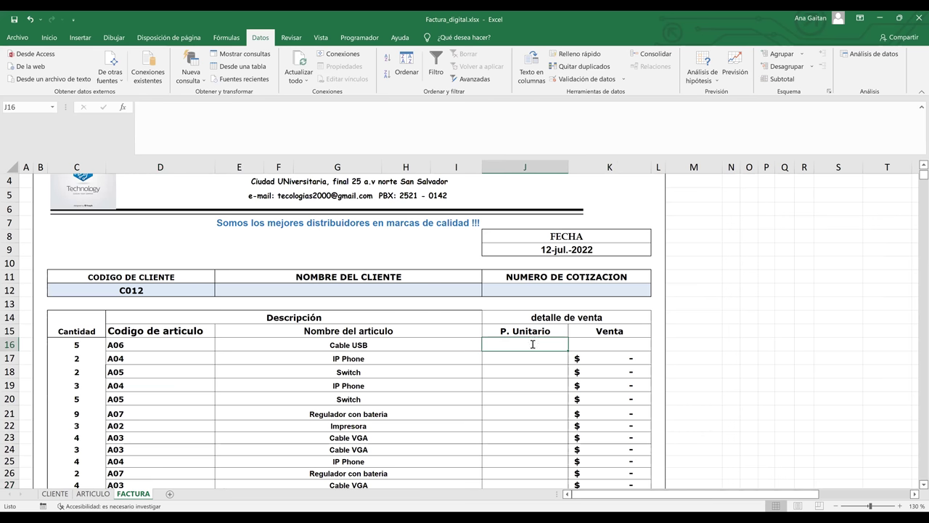
{"action": "type", "text": "13"}
{"action": "key", "text": "BackSpace"}
{"action": "type", "text": "5"}
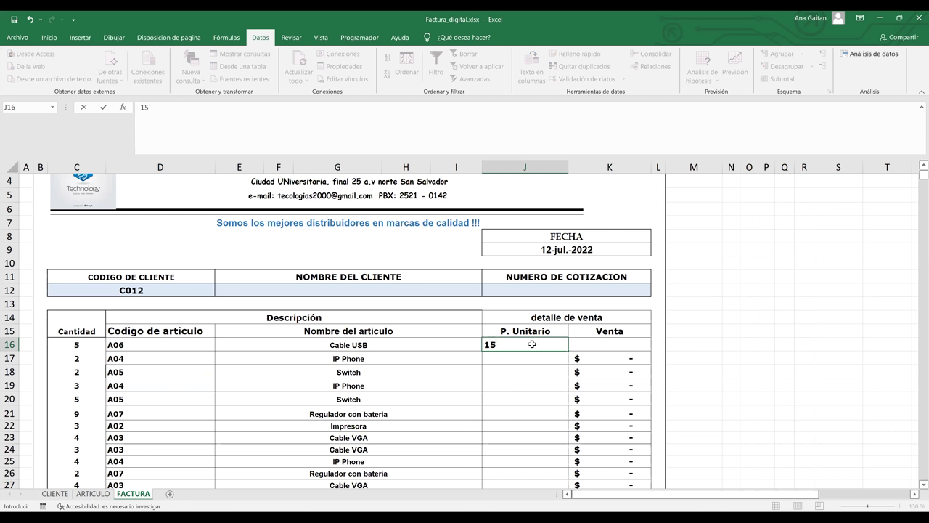
{"action": "key", "text": "Return"}
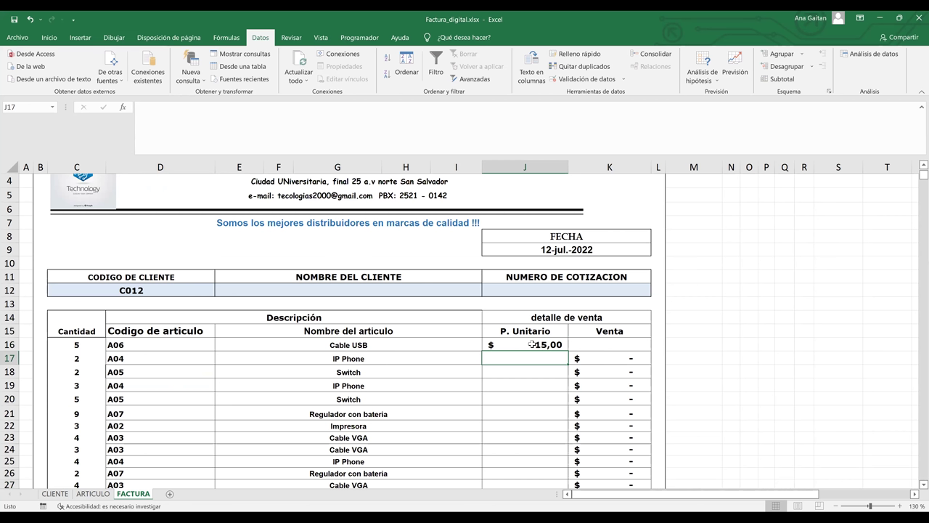
Enter unit prices 50, 45, 65, 66 and 100 for rows 17–21.
{"action": "type", "text": "50"}
{"action": "key", "text": "Return"}
{"action": "type", "text": "45"}
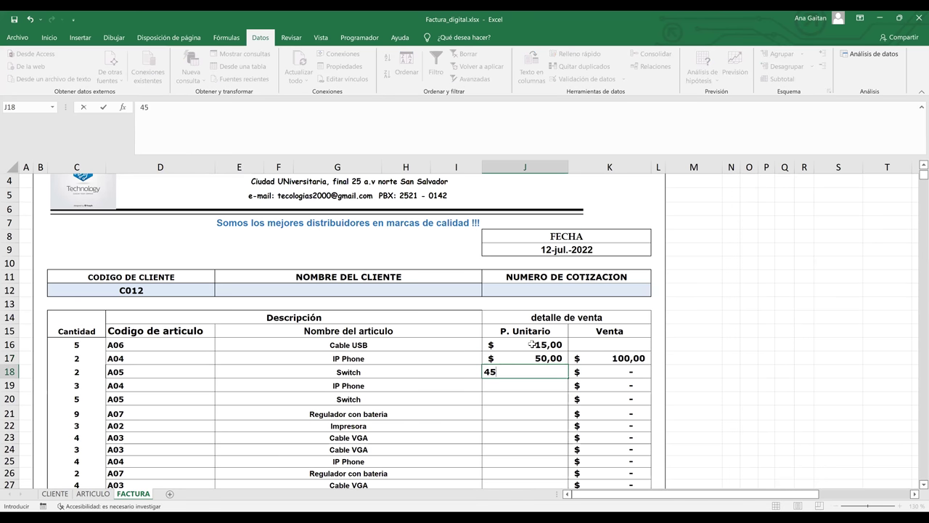
{"action": "key", "text": "Return"}
{"action": "type", "text": "65"}
{"action": "key", "text": "Return"}
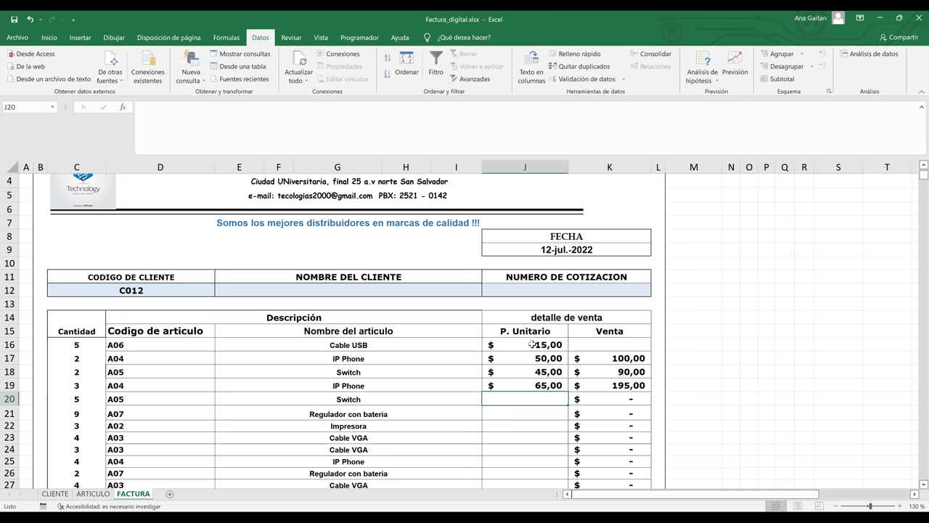
{"action": "type", "text": "66"}
{"action": "key", "text": "Return"}
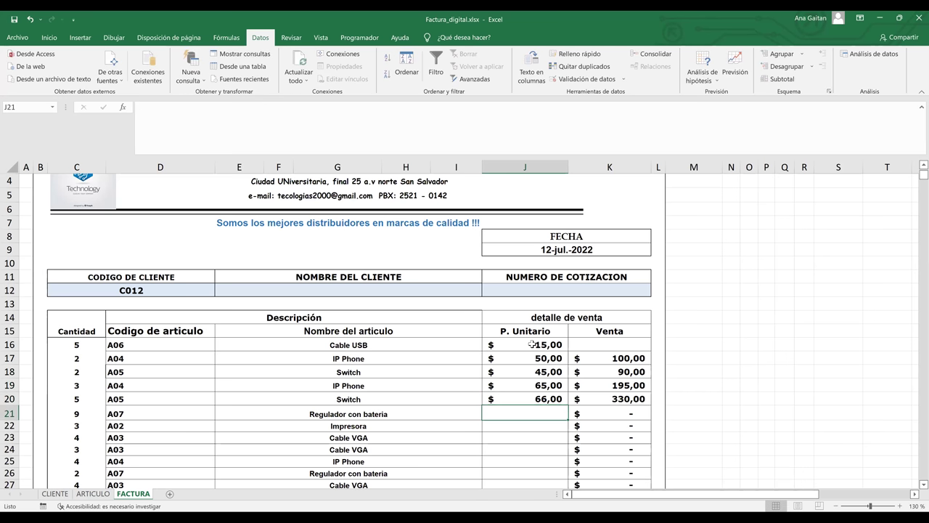
{"action": "type", "text": "100"}
{"action": "key", "text": "Return"}
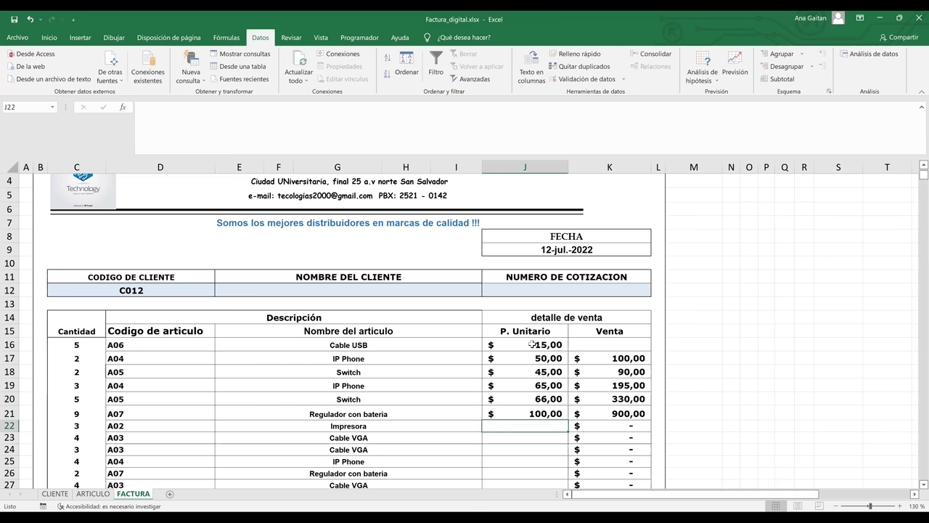
Enter unit prices 66, 45, 88, 99, 10 and 7 for rows 22–27.
{"action": "type", "text": "66"}
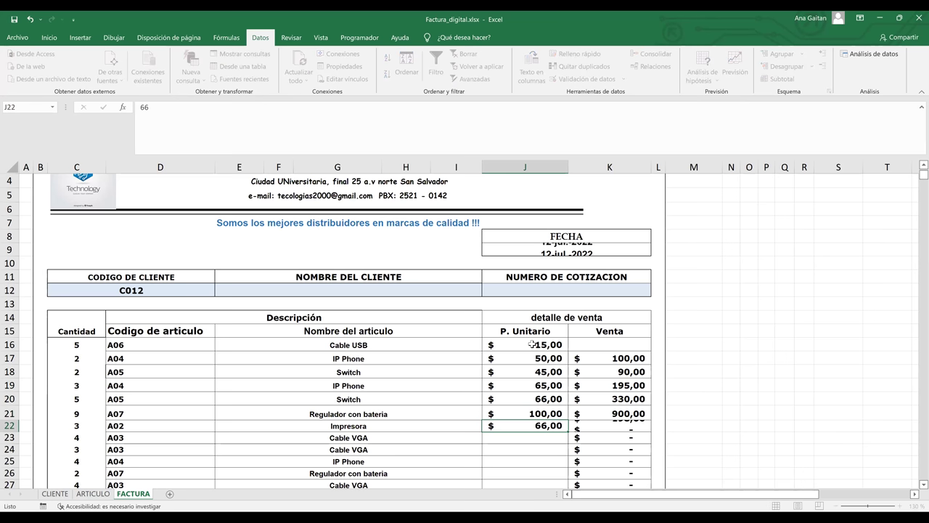
{"action": "key", "text": "Return"}
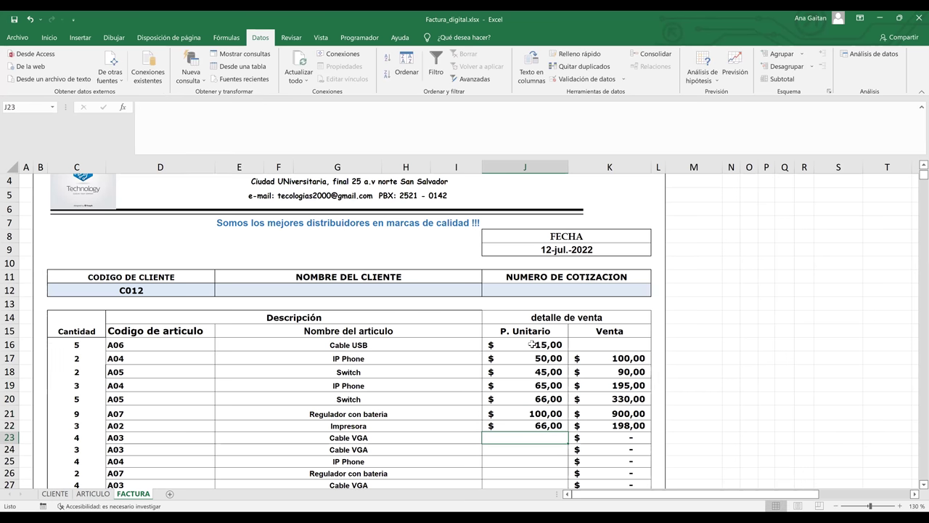
{"action": "type", "text": "45"}
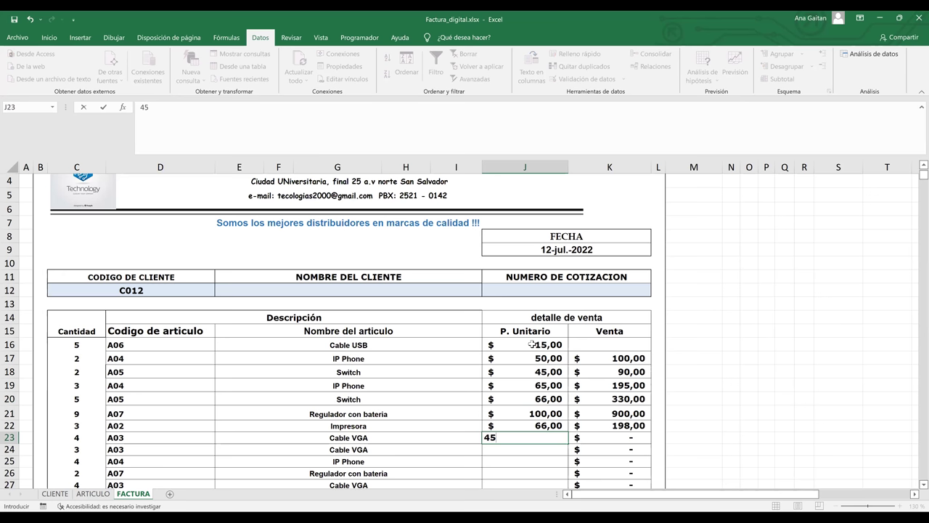
{"action": "key", "text": "Return"}
{"action": "type", "text": "88"}
{"action": "key", "text": "Return"}
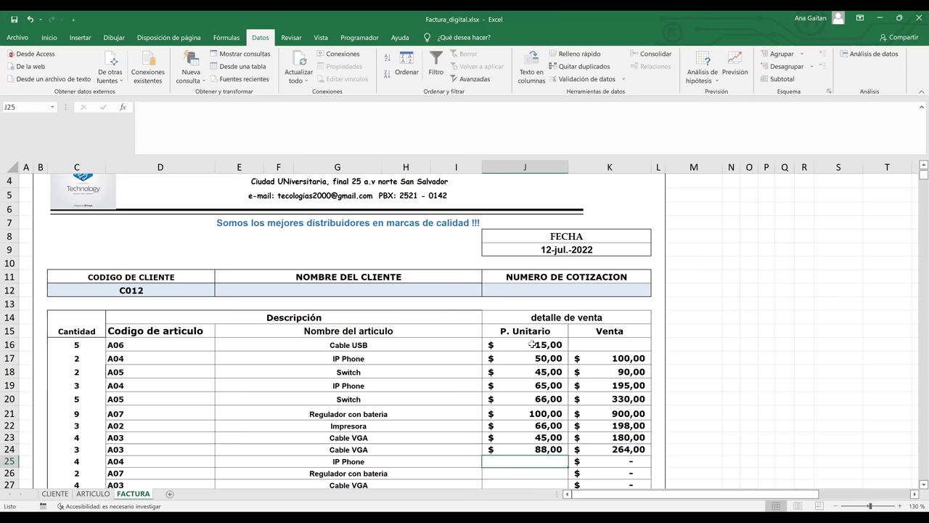
{"action": "type", "text": "99"}
{"action": "key", "text": "Return"}
{"action": "type", "text": "10"}
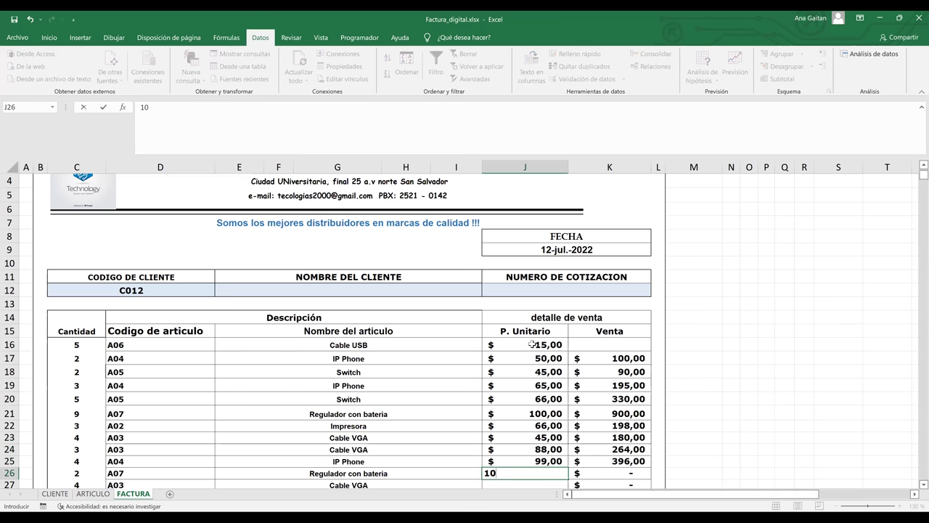
{"action": "key", "text": "Return"}
{"action": "type", "text": "7"}
{"action": "key", "text": "Return"}
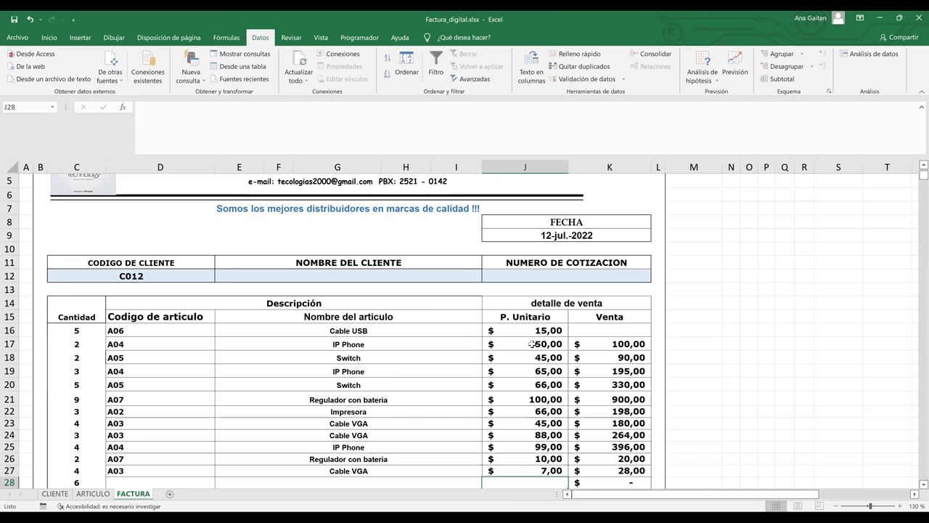
Clear the stray 12 from J28 and check the Venta cells K20 and K16.
{"action": "type", "text": "1"}
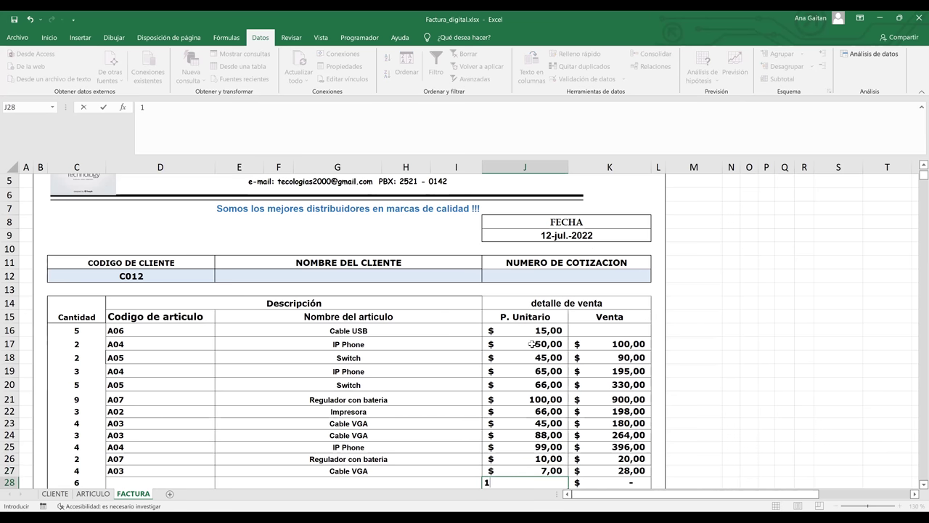
{"action": "type", "text": "2"}
{"action": "key", "text": "Return"}
{"action": "key", "text": "Up"}
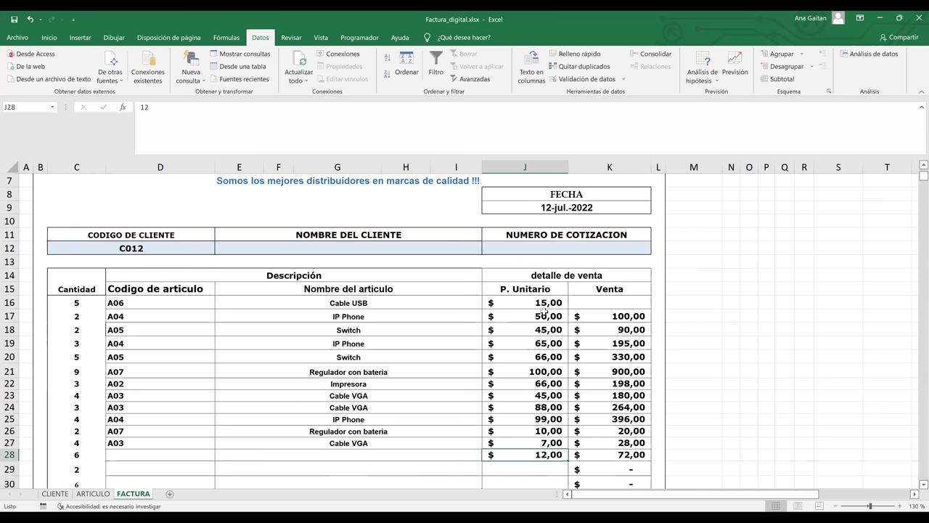
{"action": "key", "text": "Delete"}
{"action": "left_click", "coordinate": [642, 356]}
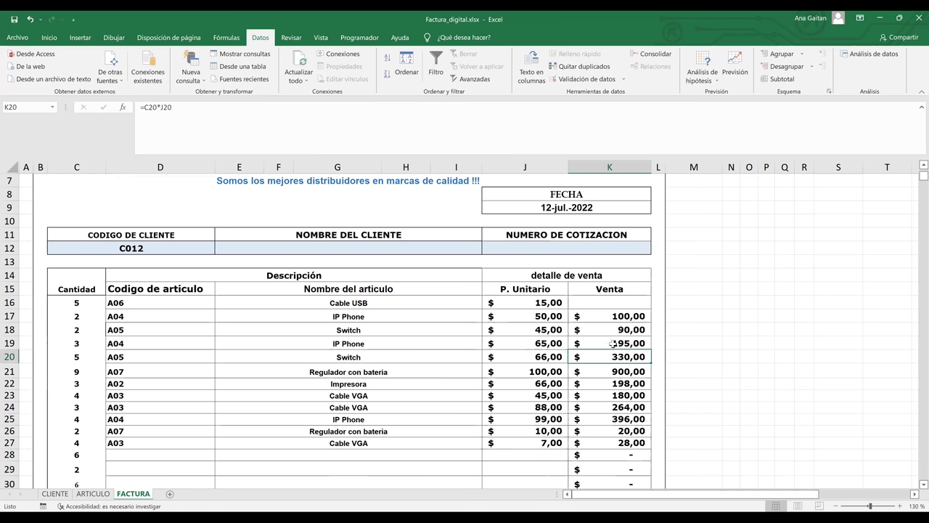
{"action": "left_click", "coordinate": [617, 302]}
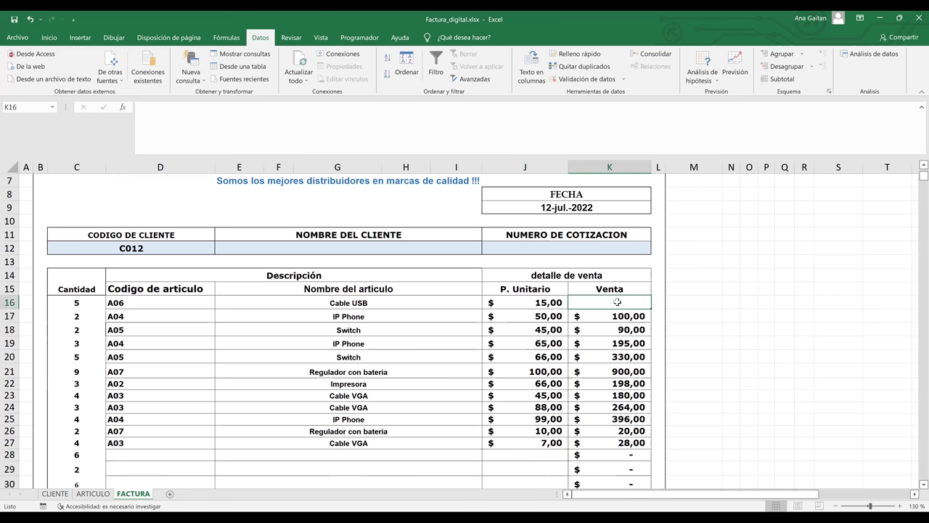
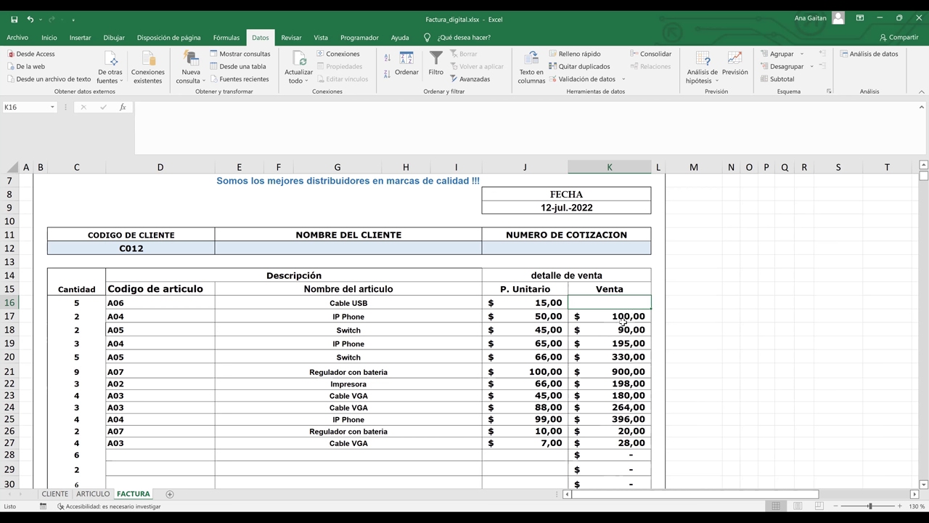
Enter =C16*J16 in Venta cell K16 so it shows 75,00.
{"action": "left_click", "coordinate": [697, 311]}
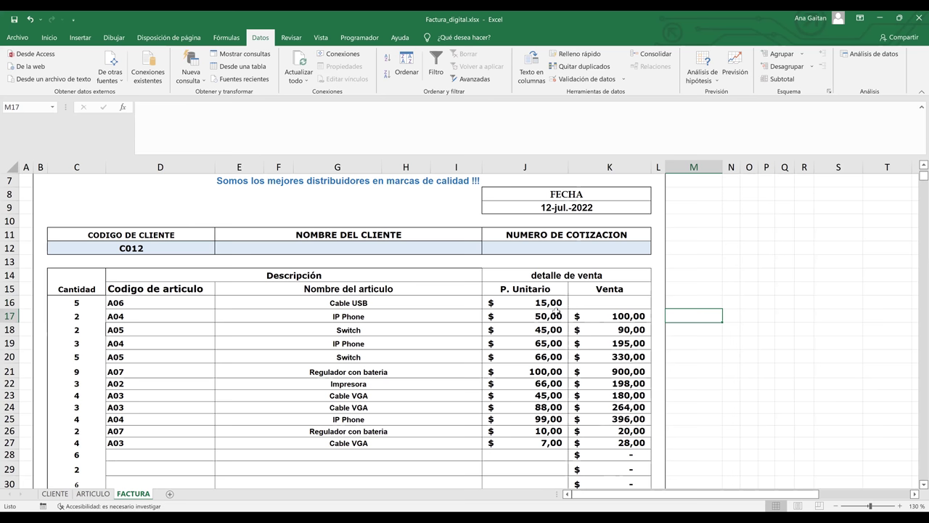
{"action": "key", "text": "Left"}
{"action": "key", "text": "Left"}
{"action": "key", "text": "Up"}
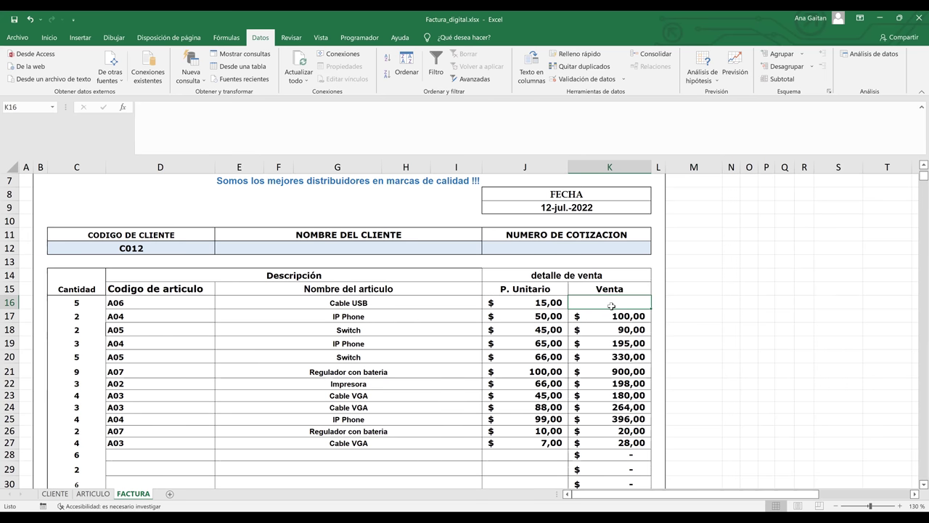
{"action": "left_click_drag", "start_coordinate": [610, 316], "coordinate": [609, 419]}
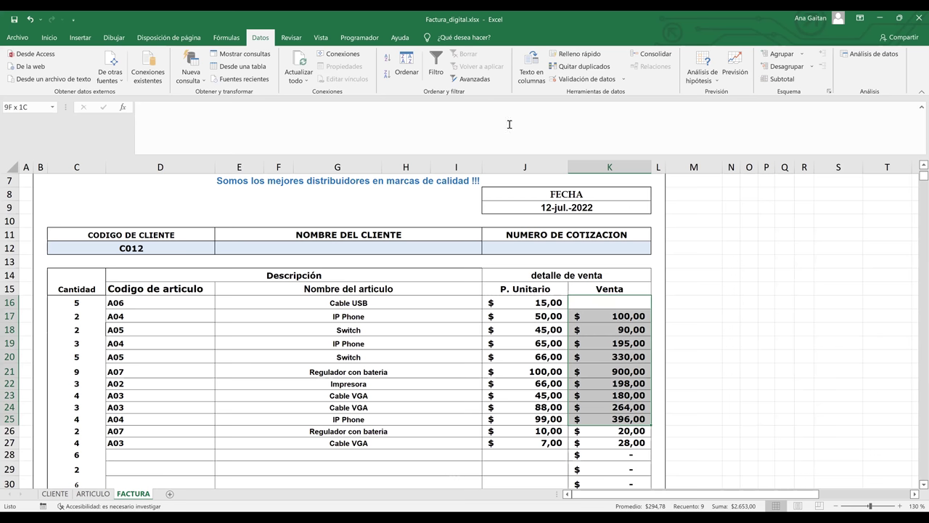
{"action": "left_click", "coordinate": [603, 305]}
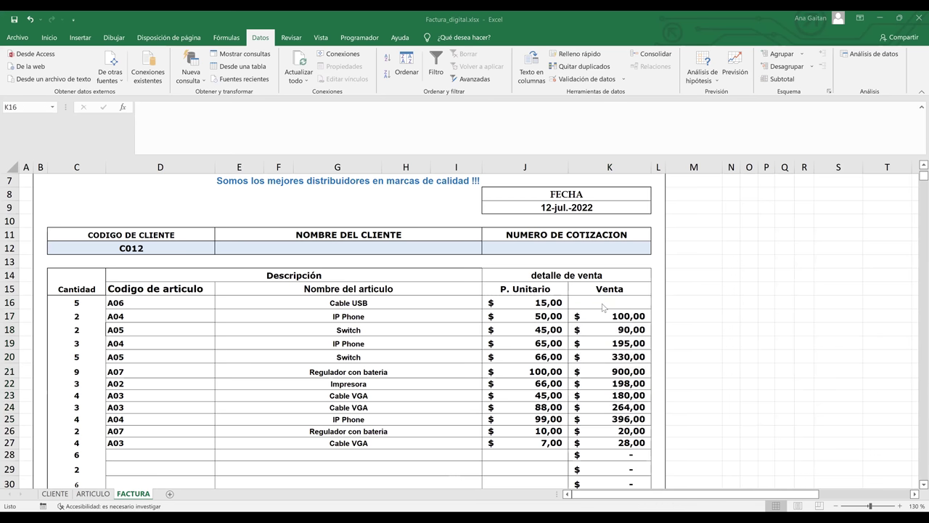
{"action": "left_click", "coordinate": [602, 304]}
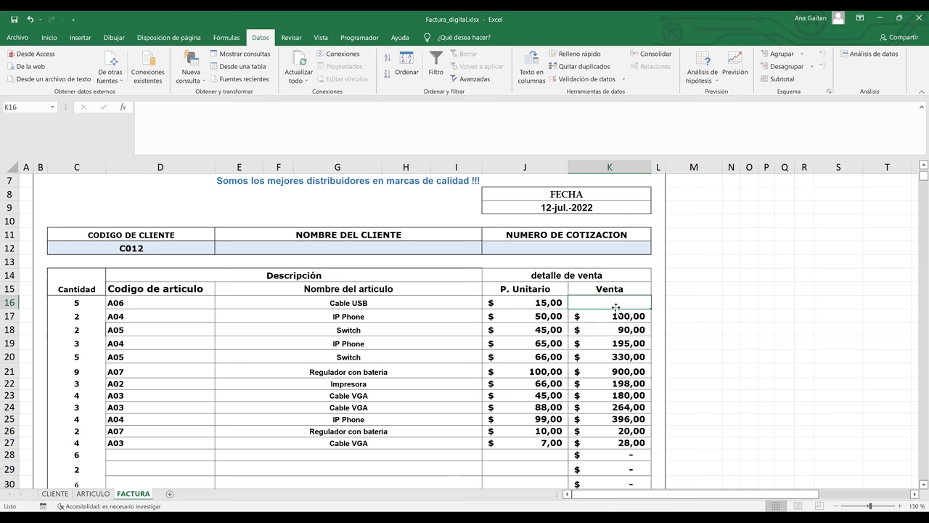
{"action": "type", "text": "="}
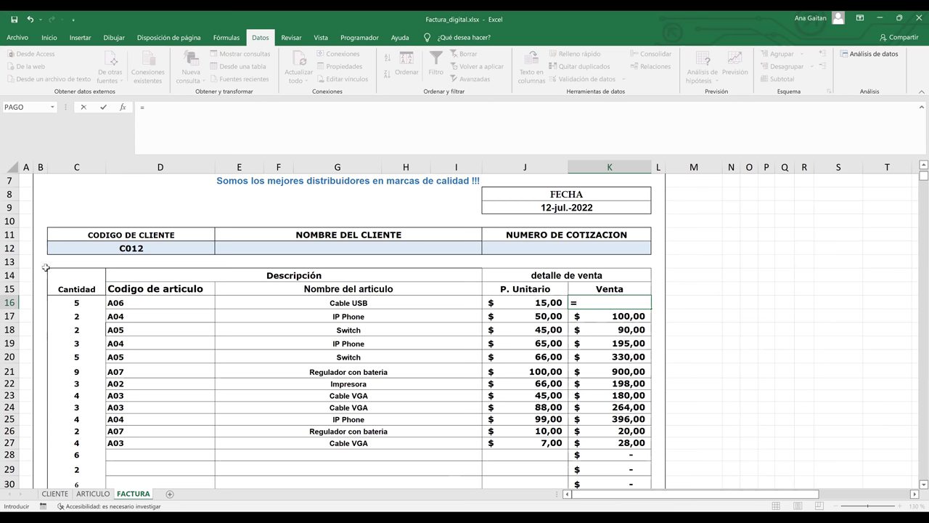
{"action": "left_click", "coordinate": [70, 305]}
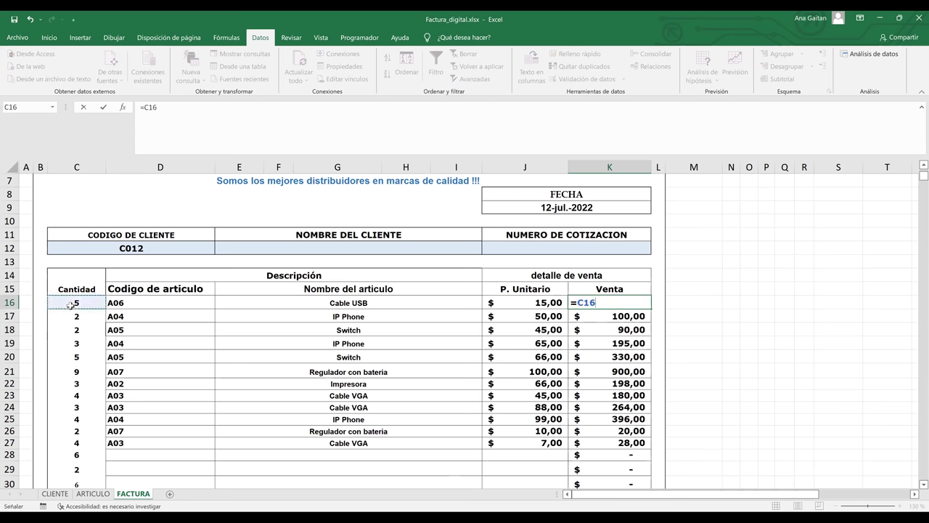
{"action": "type", "text": "*"}
{"action": "left_click", "coordinate": [544, 303]}
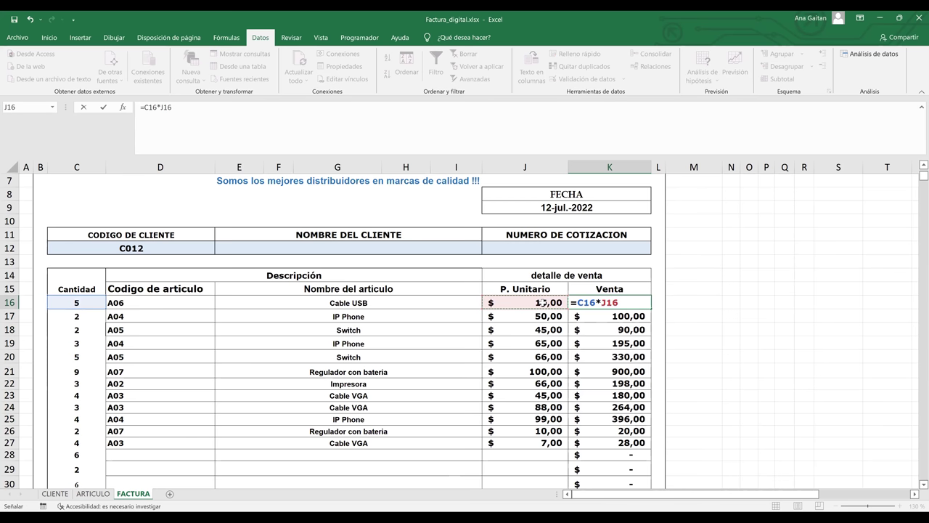
{"action": "key", "text": "Return"}
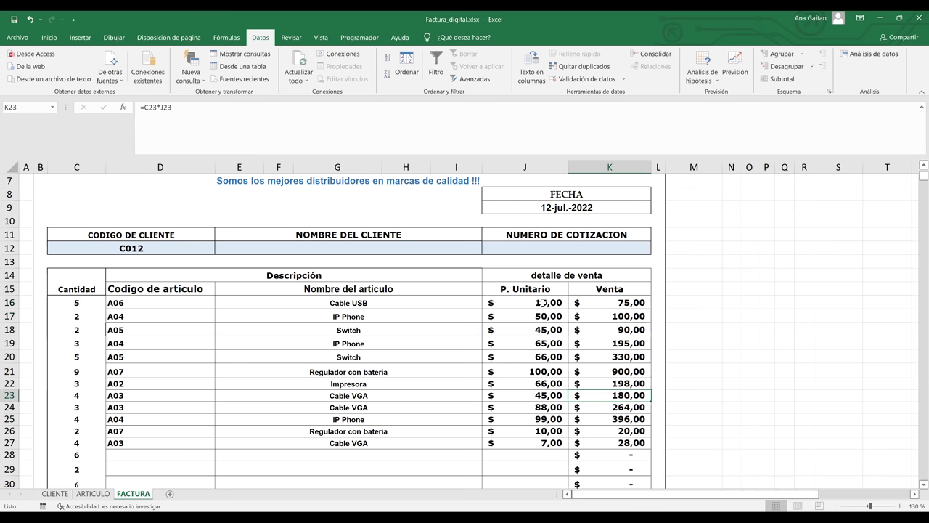
Clear the old values in K17:K27 and fill K16's formula down to K27.
{"action": "key", "text": "Down"}
{"action": "left_click_drag", "start_coordinate": [618, 312], "coordinate": [606, 443]}
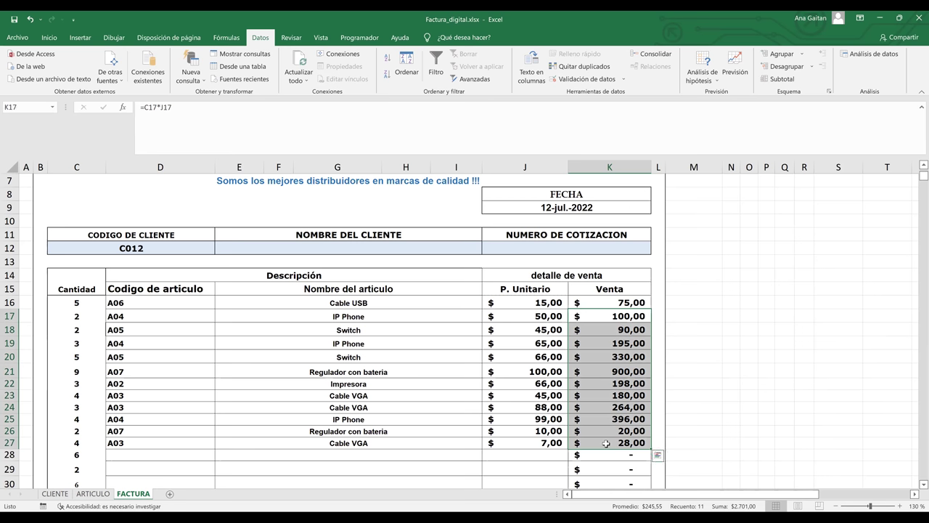
{"action": "key", "text": "Delete"}
{"action": "left_click", "coordinate": [616, 299]}
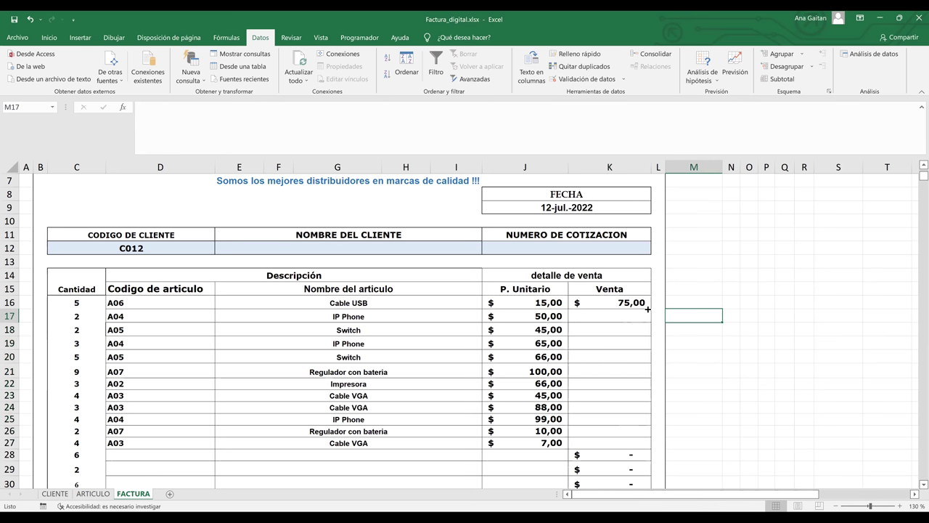
{"action": "left_click_drag", "start_coordinate": [652, 307], "coordinate": [632, 447]}
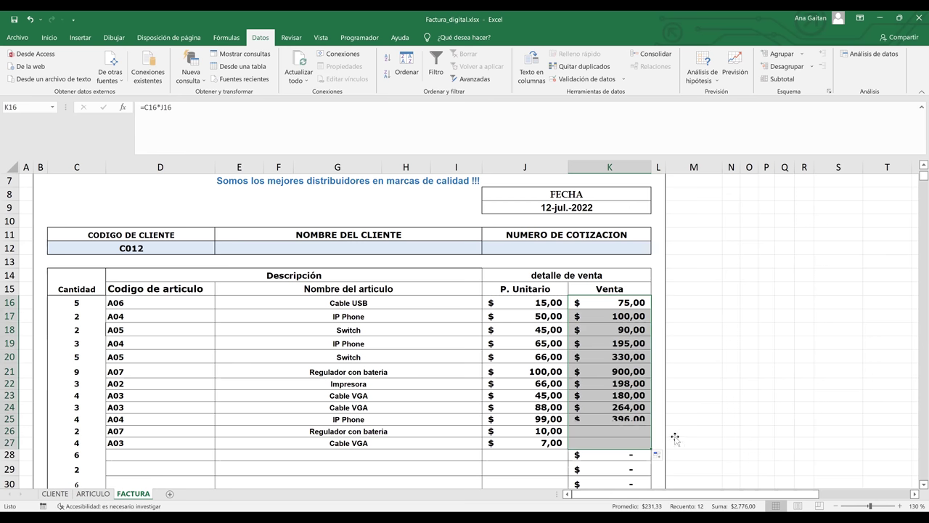
{"action": "left_click", "coordinate": [675, 436]}
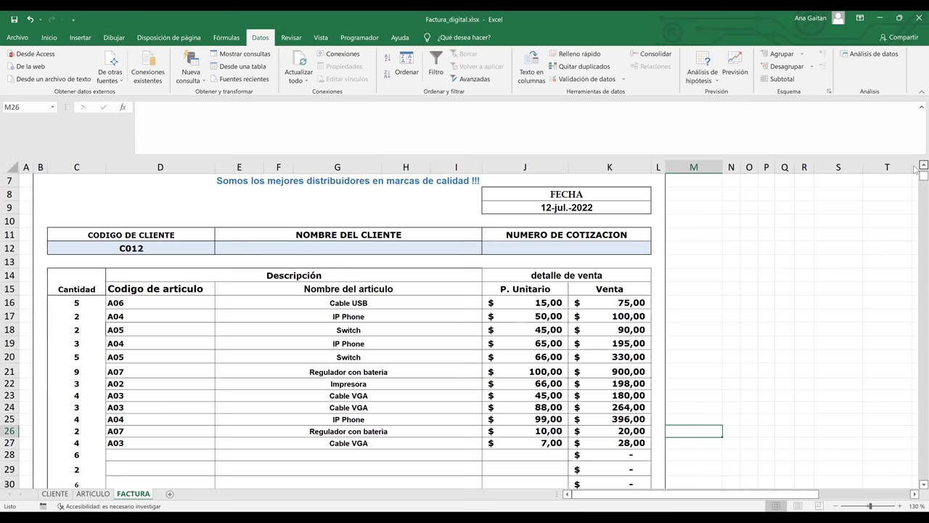
{"action": "scroll", "coordinate": [915, 168], "scroll_direction": "up", "scroll_amount": 1}
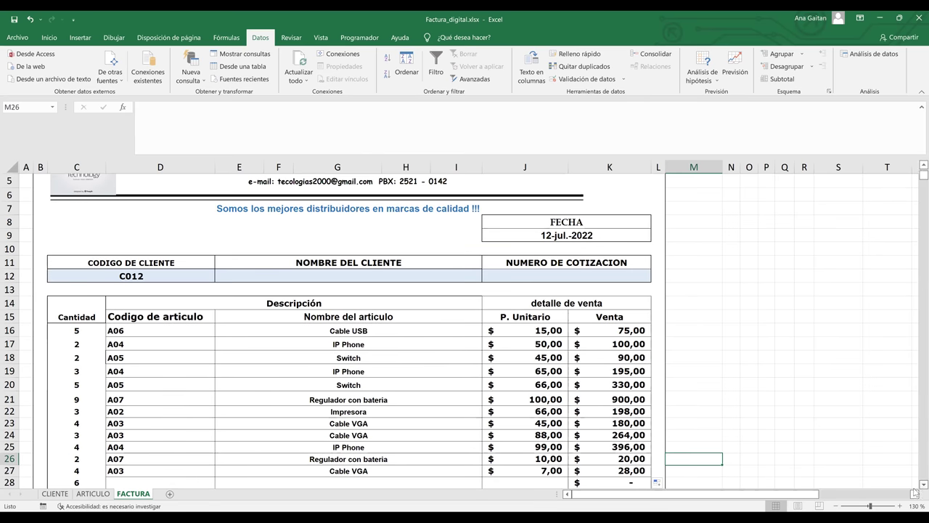
{"action": "scroll", "coordinate": [914, 492], "scroll_direction": "down", "scroll_amount": 1}
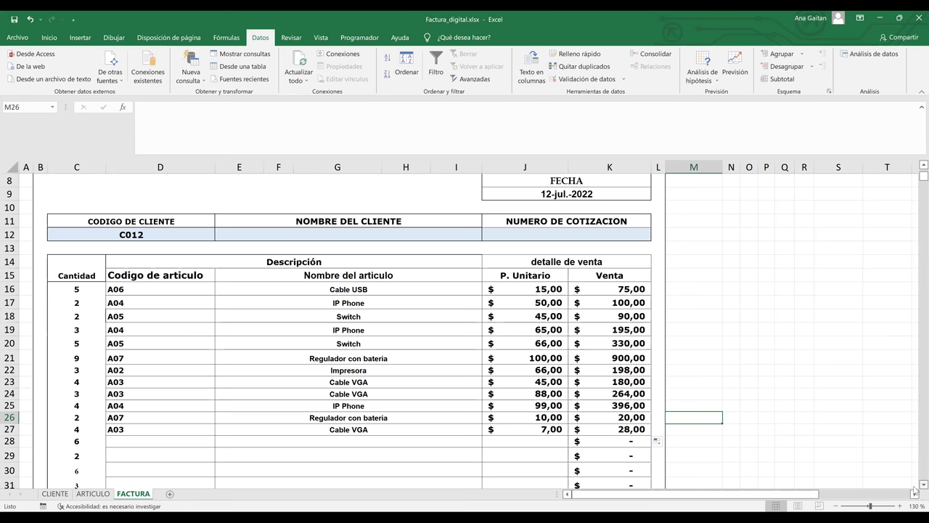
{"action": "scroll", "coordinate": [915, 487], "scroll_direction": "down", "scroll_amount": 2}
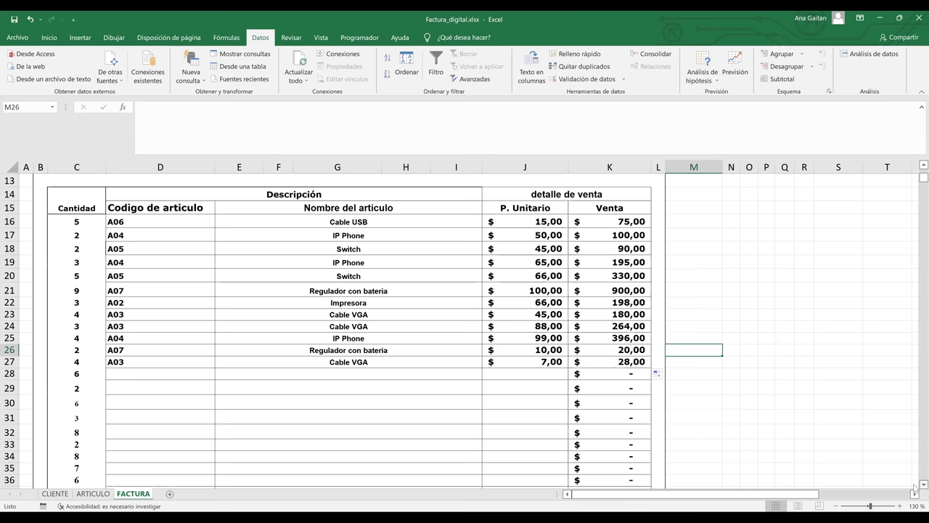
{"action": "scroll", "coordinate": [915, 489], "scroll_direction": "down", "scroll_amount": 4}
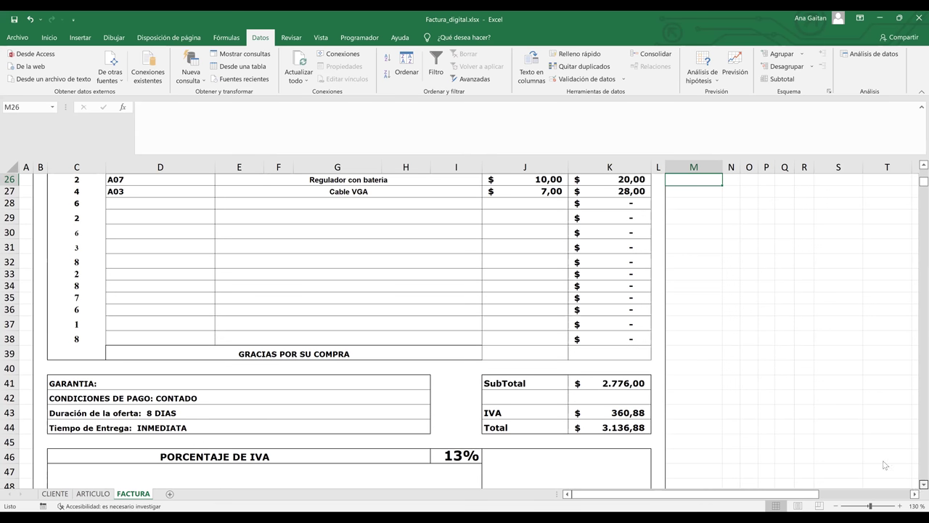
{"action": "scroll", "coordinate": [602, 321], "scroll_direction": "down", "scroll_amount": 2}
{"action": "left_click", "coordinate": [605, 320]}
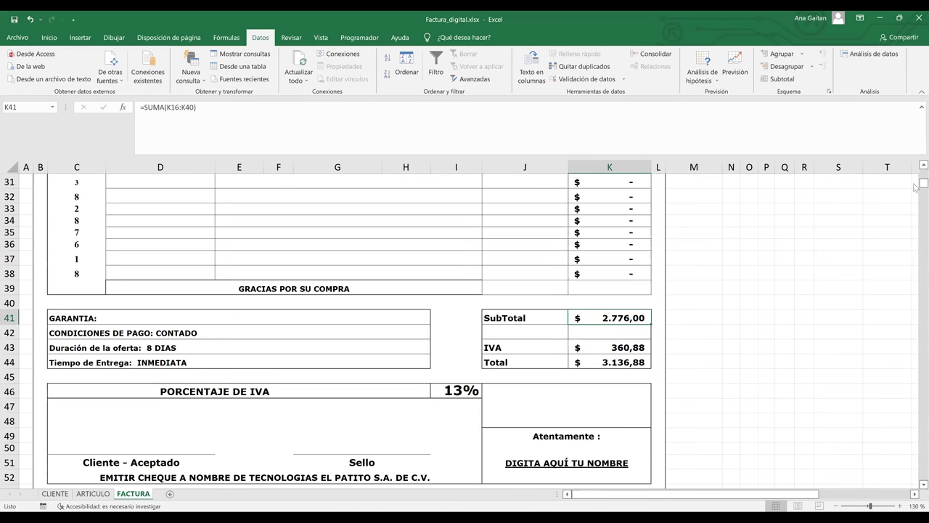
{"action": "scroll", "coordinate": [916, 187], "scroll_direction": "up", "scroll_amount": 1}
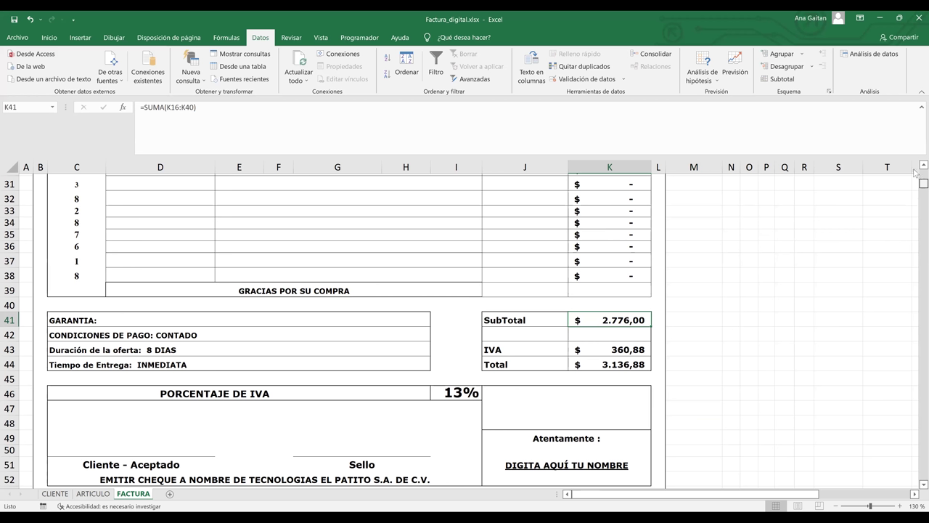
{"action": "scroll", "coordinate": [916, 170], "scroll_direction": "up", "scroll_amount": 10}
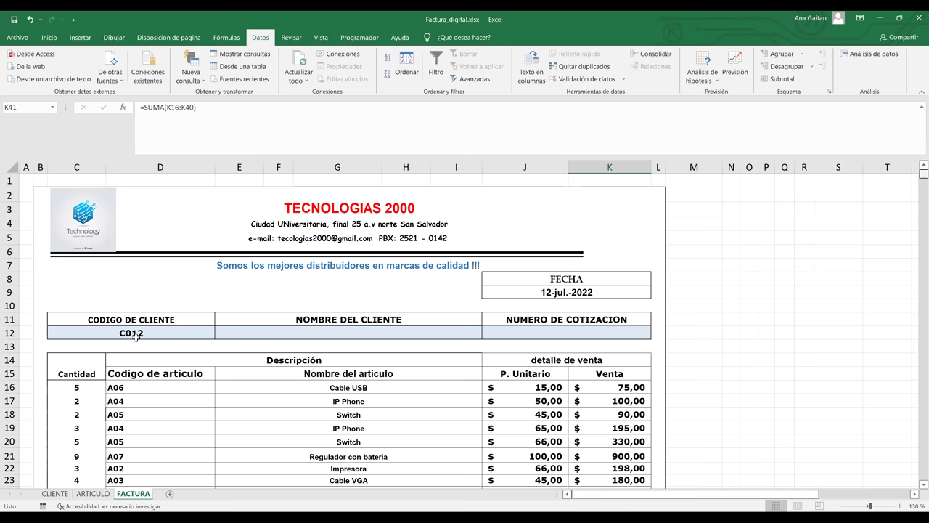
{"action": "left_click", "coordinate": [231, 332]}
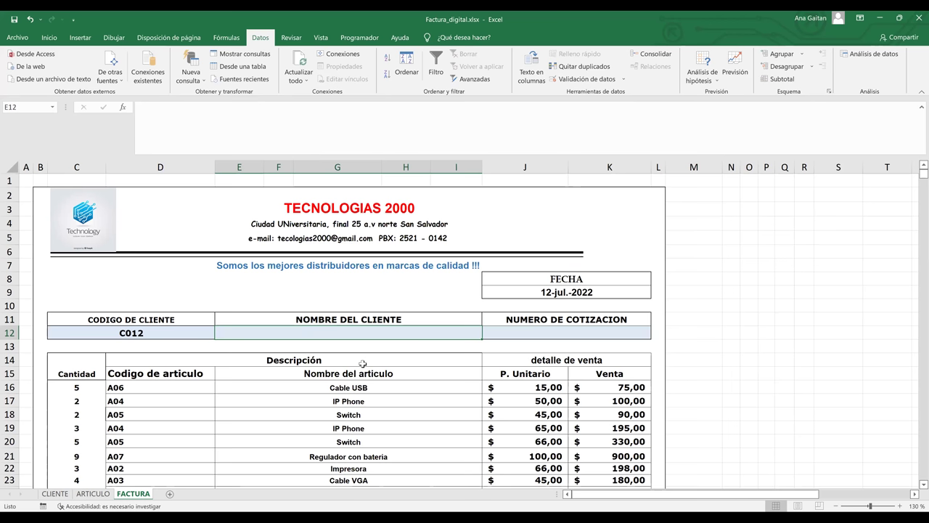
Begin =BUSCARV(C12; in E12, then go to the CLIENTE sheet for the lookup table.
{"action": "type", "text": "=BUSCARV("}
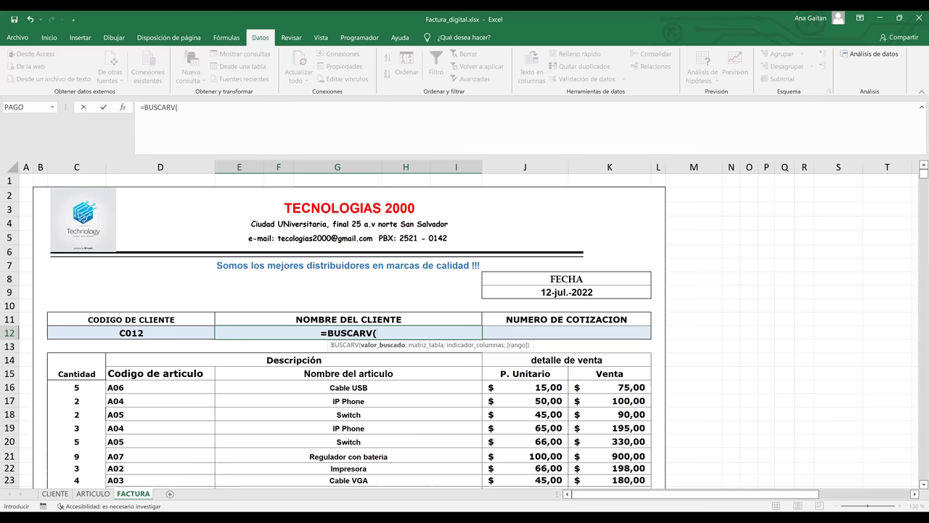
{"action": "left_click", "coordinate": [131, 333]}
{"action": "type", "text": ";"}
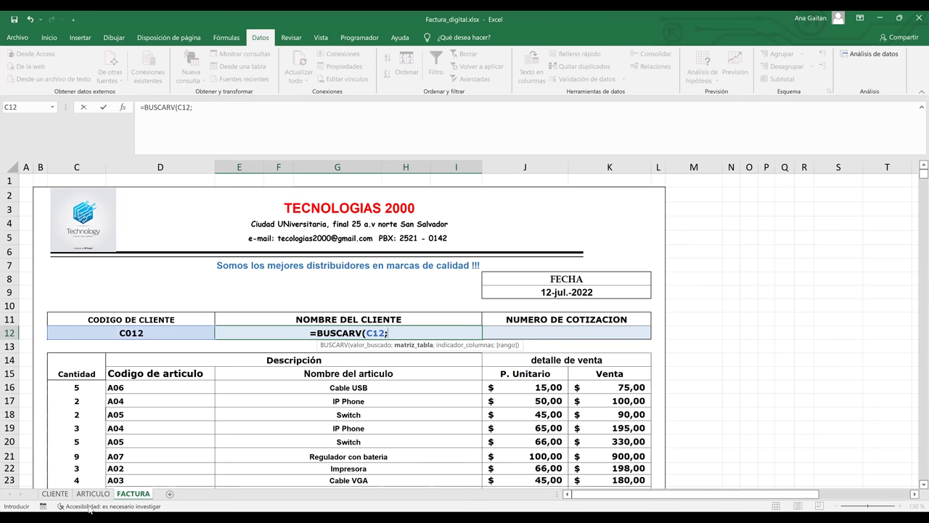
{"action": "left_click", "coordinate": [58, 495]}
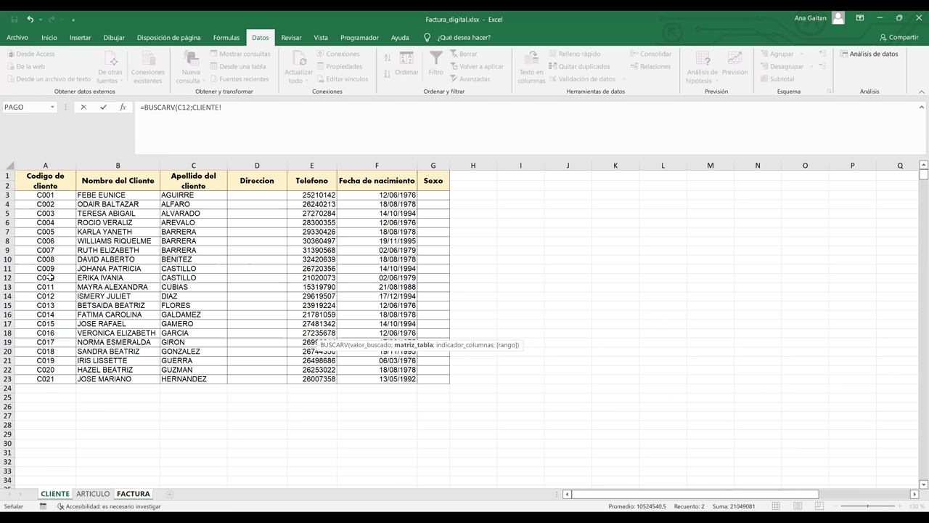
Complete the formula as =BUSCARV(C12;CLIENTE!A3:G23;2;FALSO) for an exact-match lookup.
{"action": "left_click", "coordinate": [28, 194]}
{"action": "left_click_drag", "start_coordinate": [42, 205], "coordinate": [107, 215]}
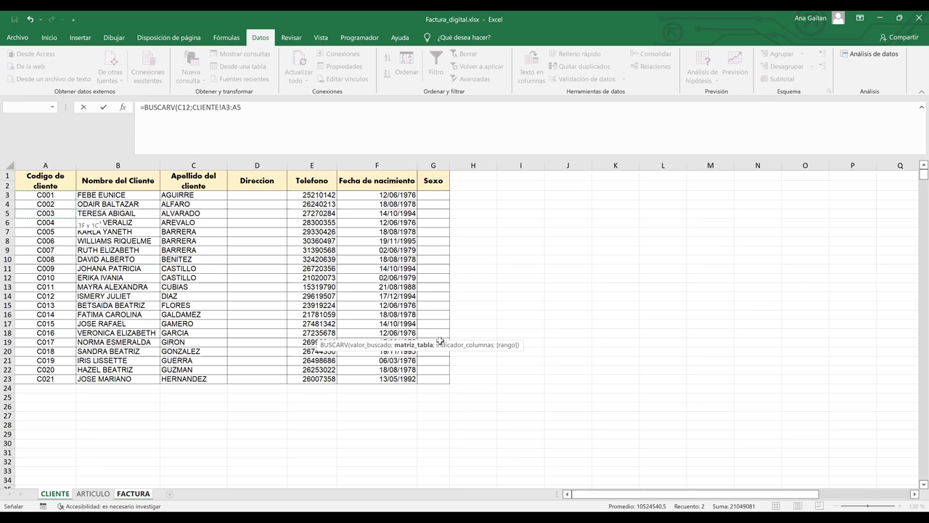
{"action": "left_click_drag", "start_coordinate": [442, 364], "coordinate": [444, 381]}
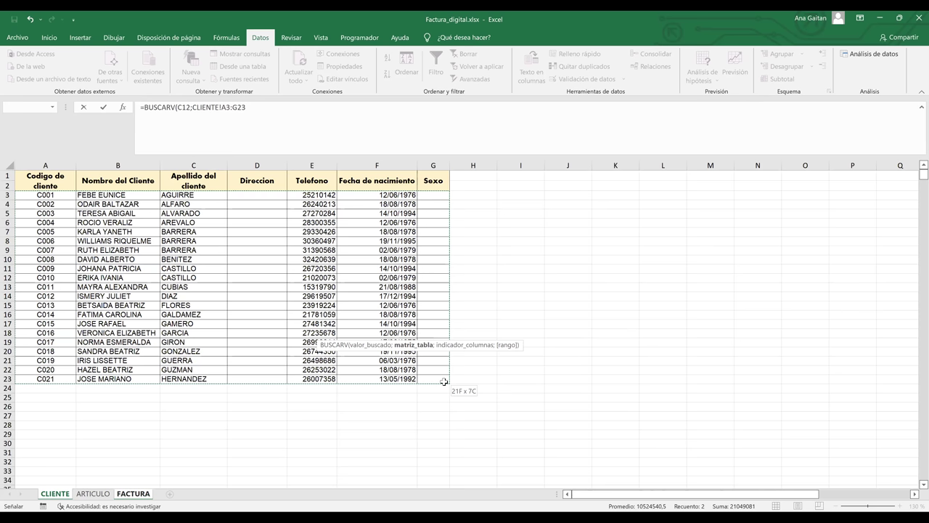
{"action": "left_click", "coordinate": [266, 106]}
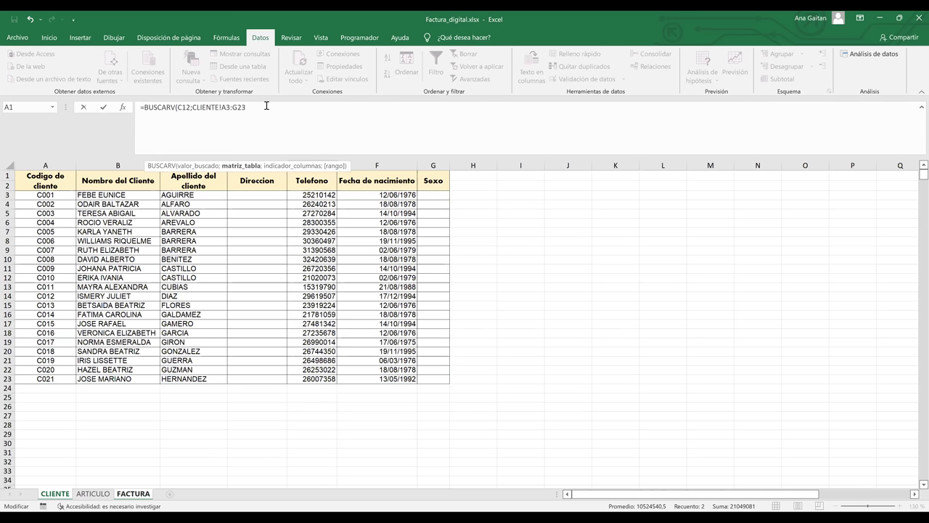
{"action": "type", "text": ";"}
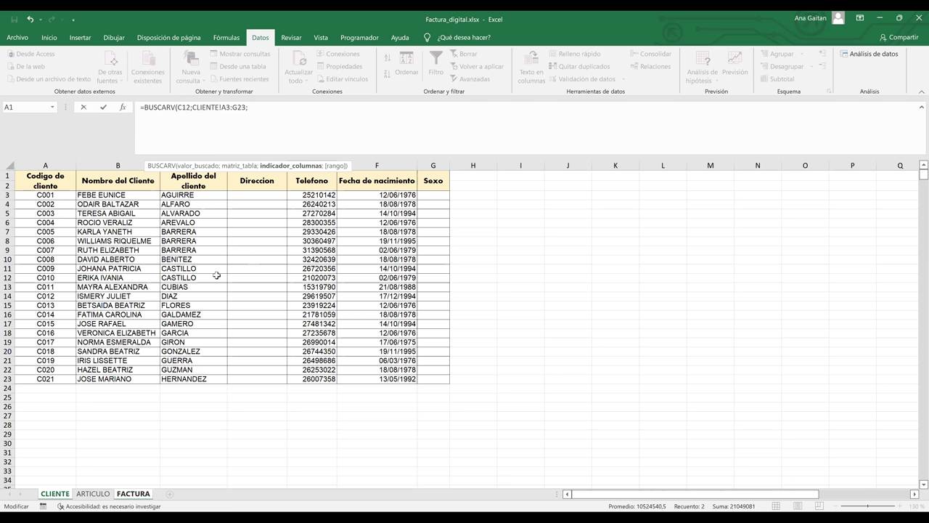
{"action": "type", "text": "2;"}
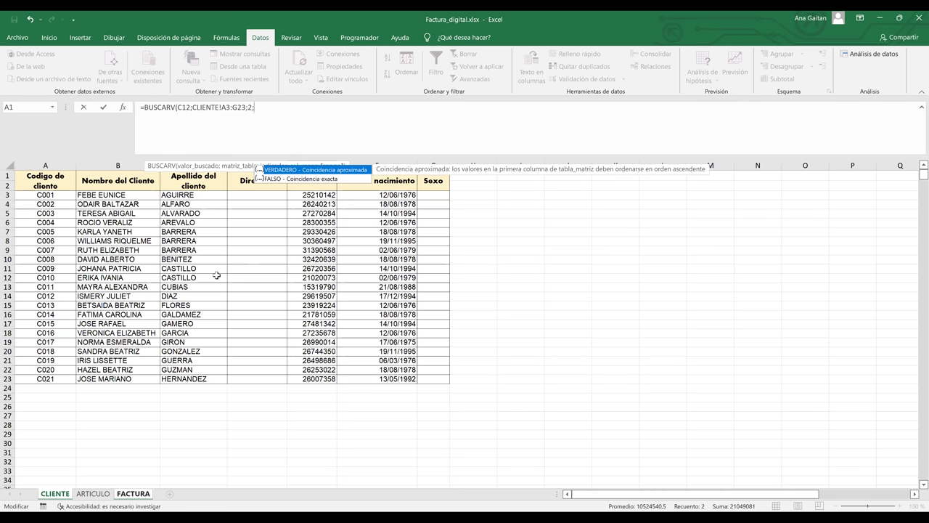
{"action": "type", "text": "fal"}
{"action": "double_click", "coordinate": [301, 179]}
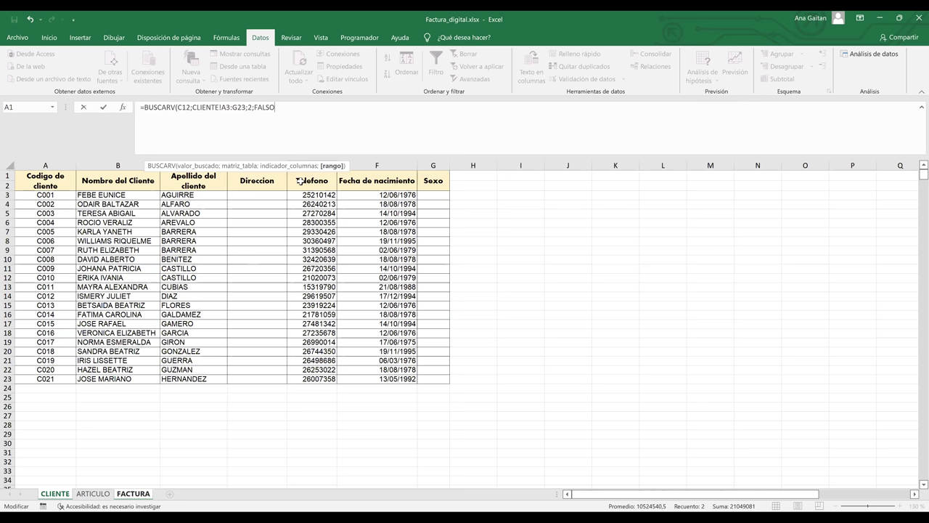
{"action": "type", "text": ")"}
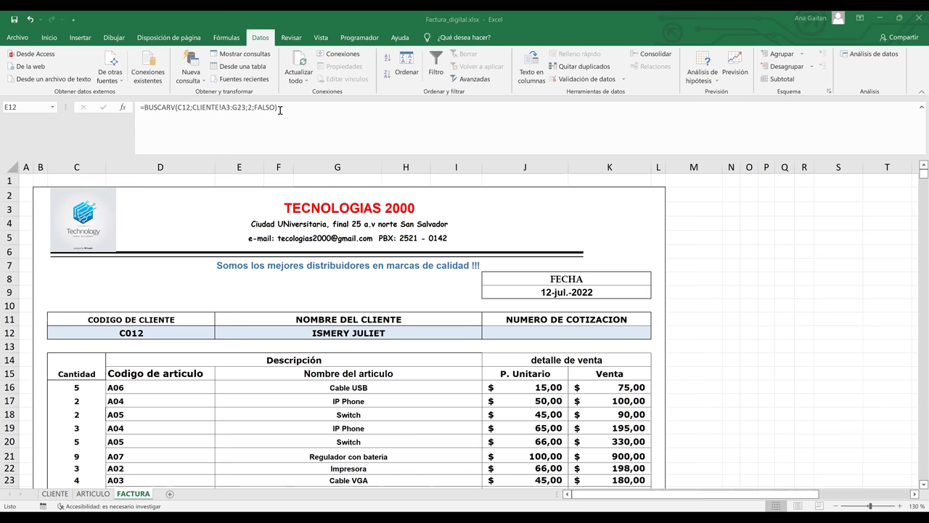
Commit the E12 client-name lookup and go to the CLIENTE sheet.
{"action": "left_click", "coordinate": [279, 109]}
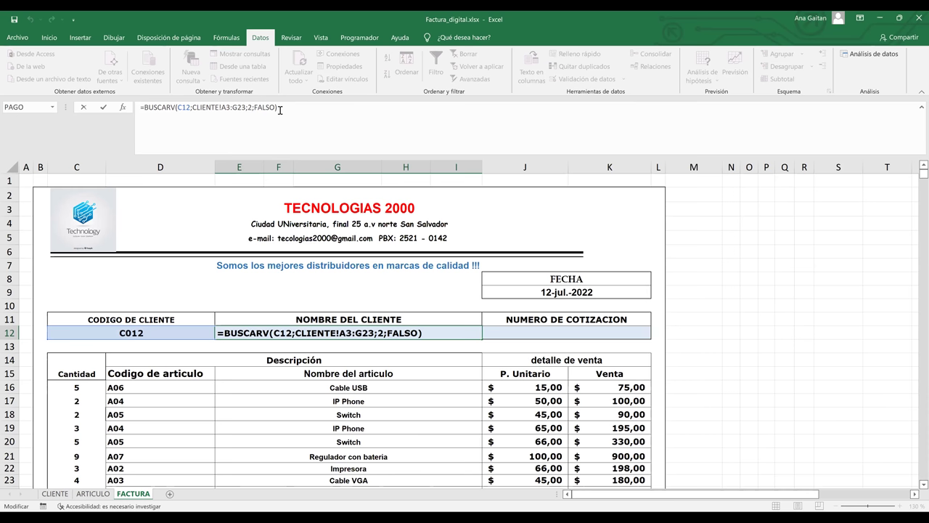
{"action": "key", "text": "Return"}
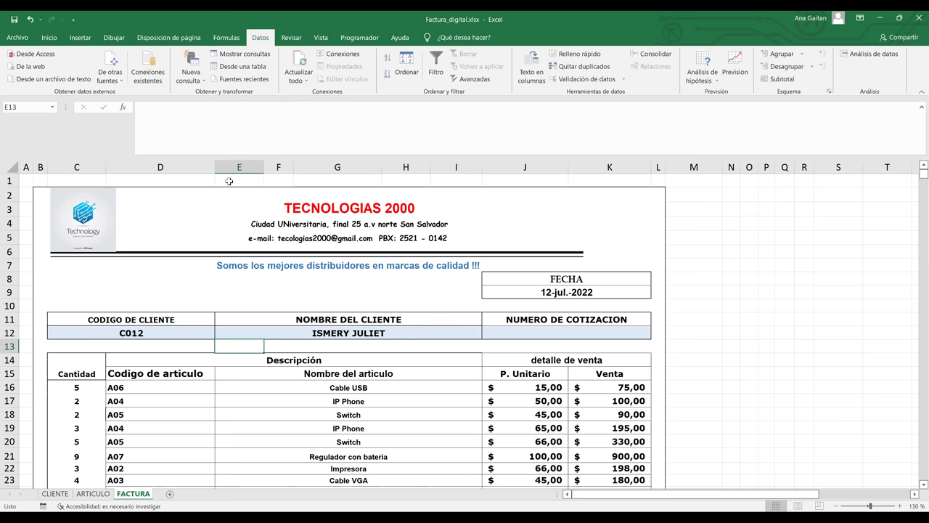
{"action": "left_click", "coordinate": [62, 494]}
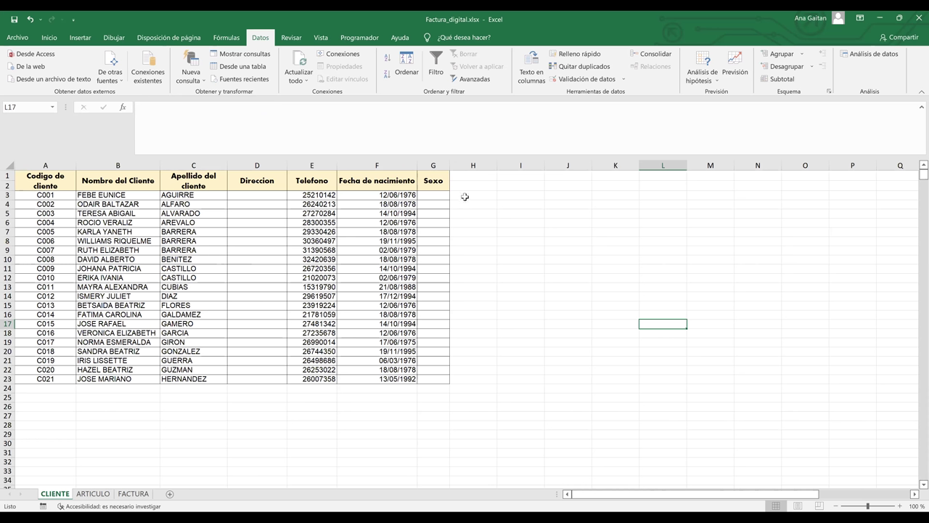
Add the heading 'Nombre Completo' in H2 and widen column H to fit it.
{"action": "left_click", "coordinate": [465, 197]}
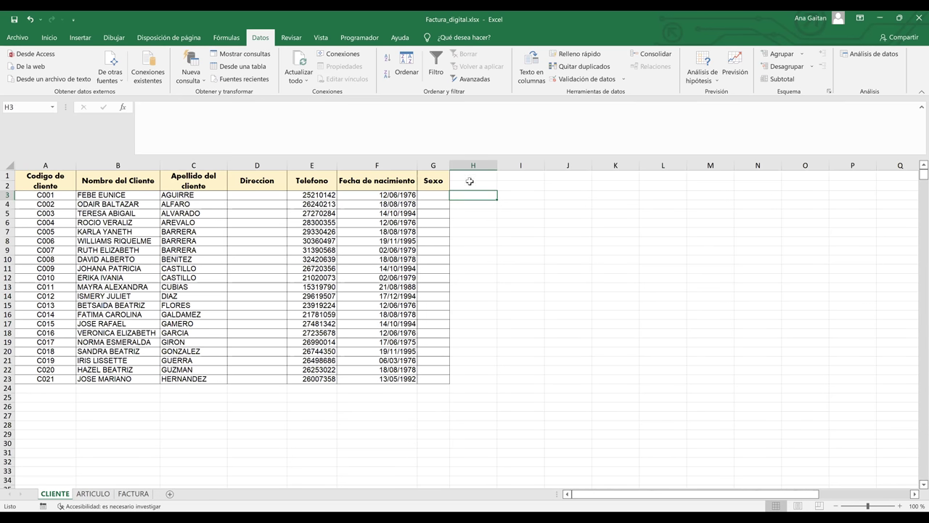
{"action": "left_click", "coordinate": [470, 187]}
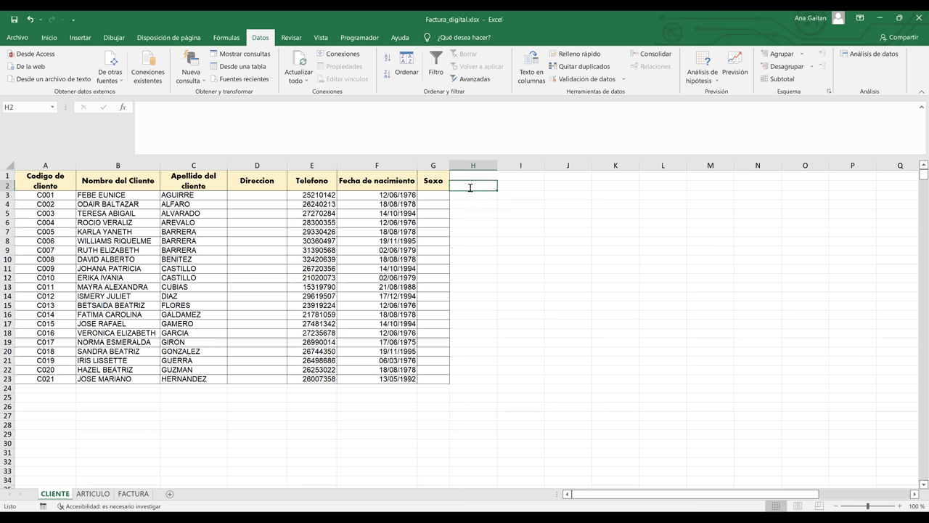
{"action": "type", "text": "Nombr"}
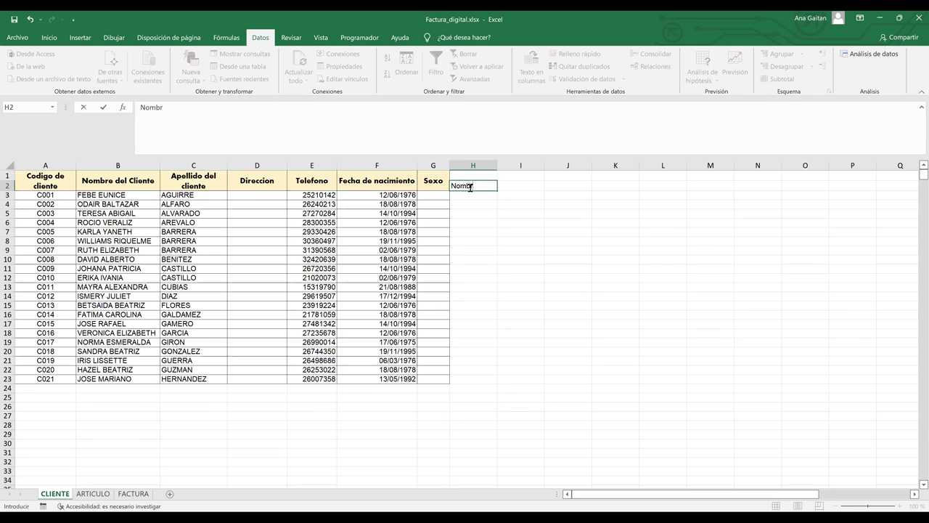
{"action": "type", "text": "e Completo"}
{"action": "left_click", "coordinate": [570, 227]}
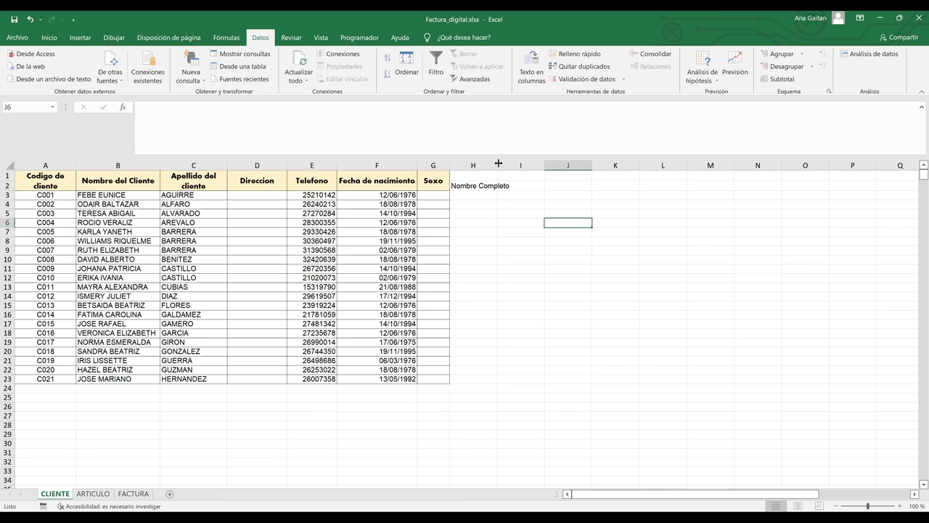
{"action": "left_click_drag", "start_coordinate": [532, 166], "coordinate": [544, 166]}
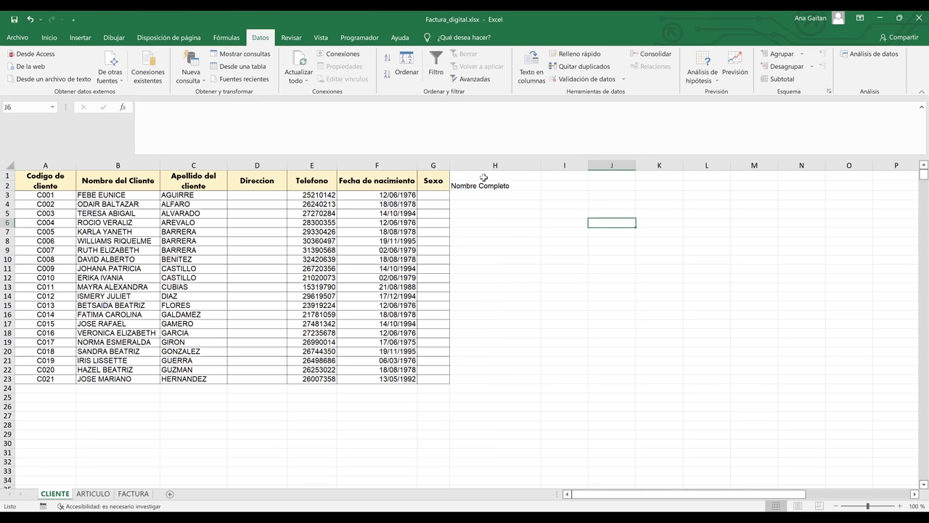
Merge and centre H1:H2 and apply All Borders to H3:H23.
{"action": "left_click_drag", "start_coordinate": [484, 177], "coordinate": [484, 188]}
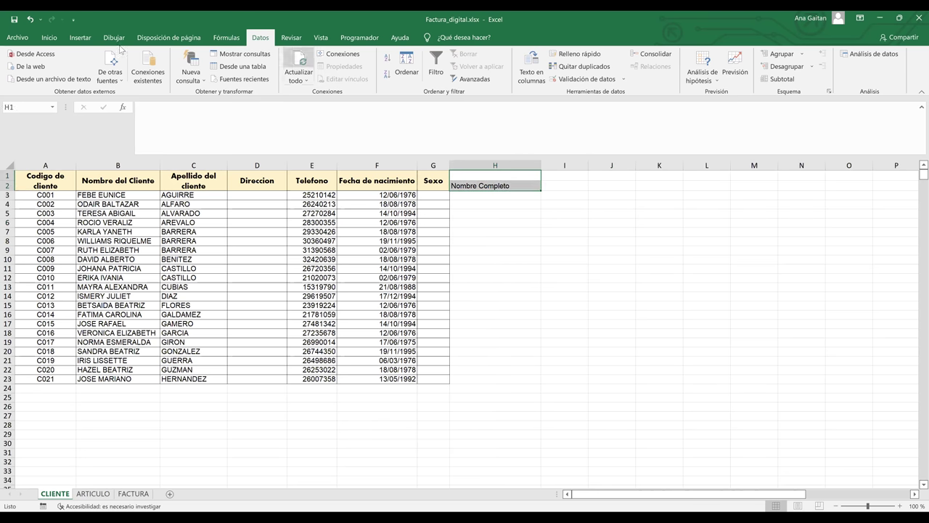
{"action": "left_click", "coordinate": [49, 37]}
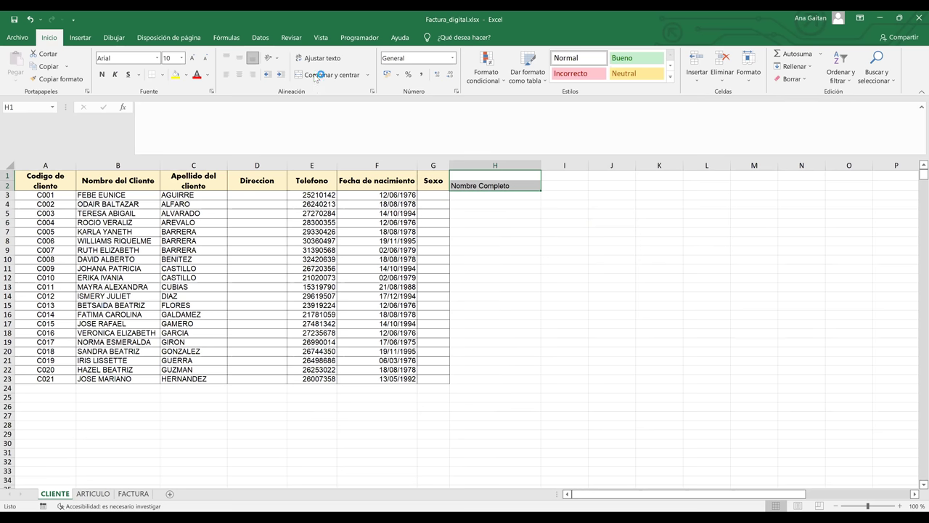
{"action": "left_click", "coordinate": [316, 75]}
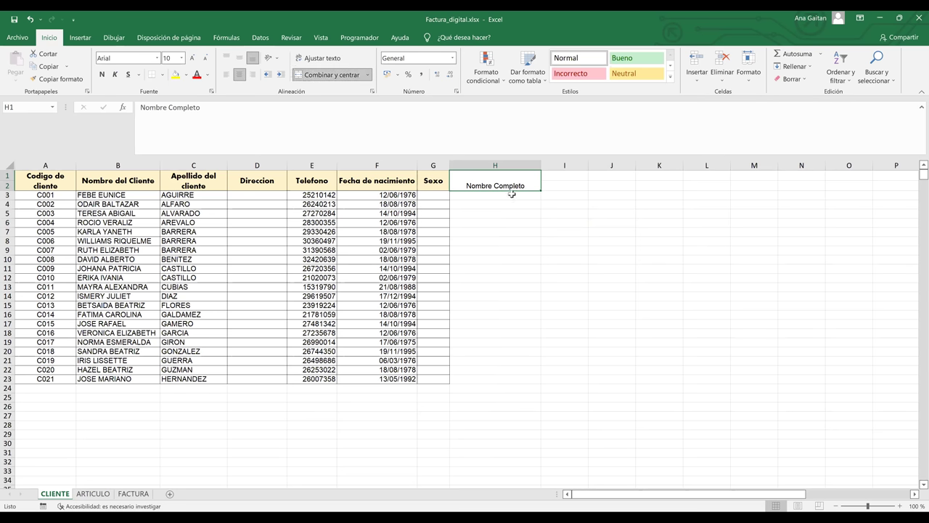
{"action": "left_click_drag", "start_coordinate": [512, 194], "coordinate": [518, 379]}
{"action": "left_click", "coordinate": [163, 75]}
{"action": "left_click", "coordinate": [185, 171]}
Give the Nombre Completo heading the same style as the Sexo heading.
{"action": "left_click", "coordinate": [471, 195]}
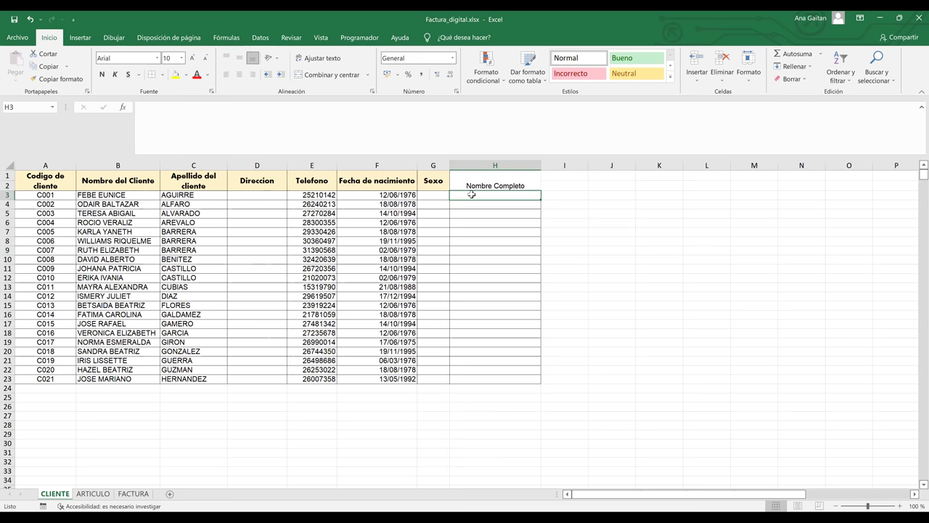
{"action": "left_click", "coordinate": [481, 185]}
{"action": "left_click", "coordinate": [436, 184]}
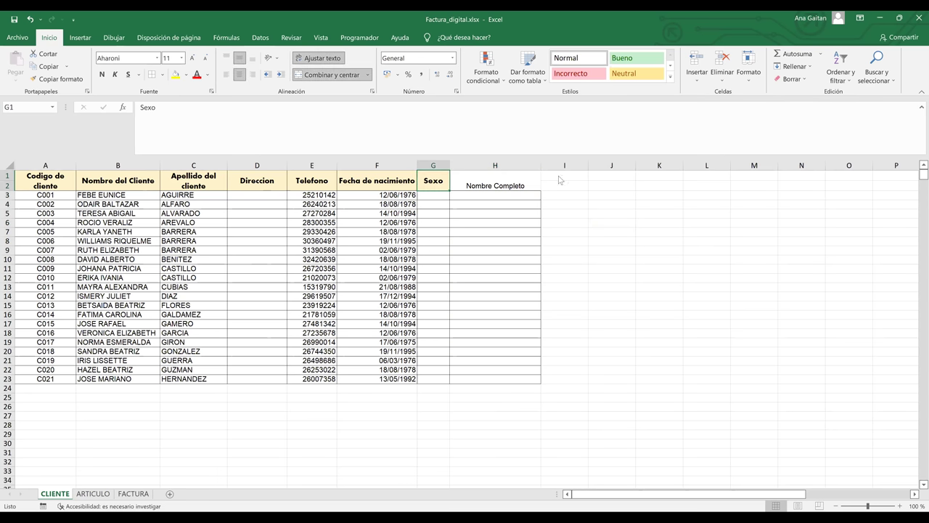
{"action": "key", "text": "shift+F10"}
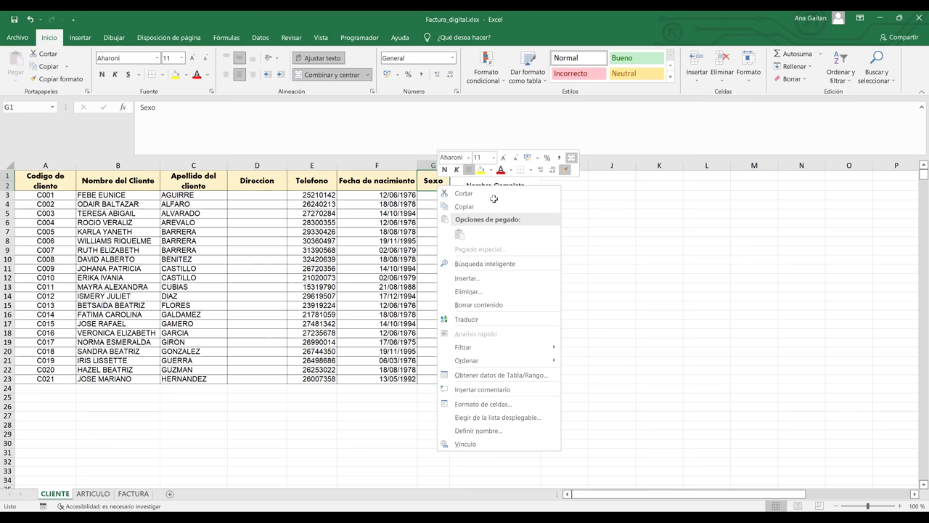
{"action": "key", "text": "Escape"}
{"action": "key", "text": "Right"}
{"action": "left_click", "coordinate": [492, 197]}
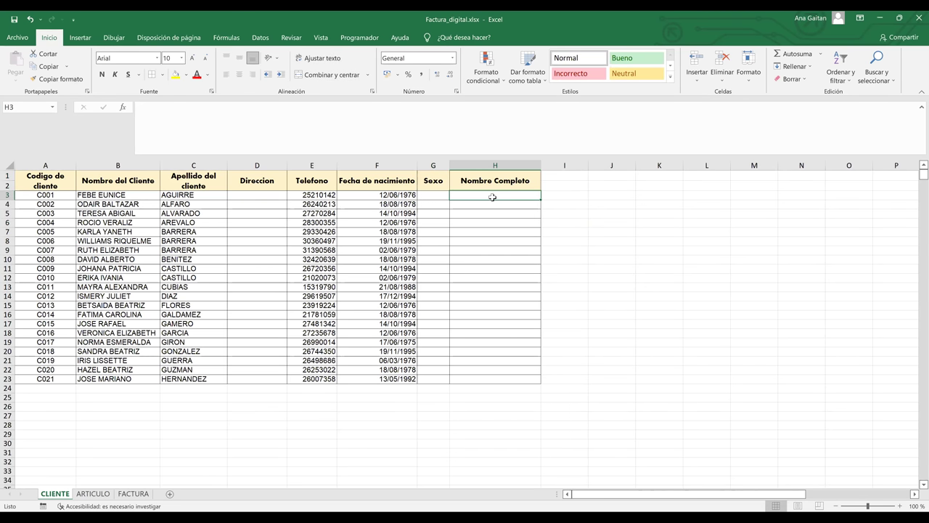
Enter =CONCATENAR(B3;C3) in H3 and widen column H slightly.
{"action": "type", "text": "="}
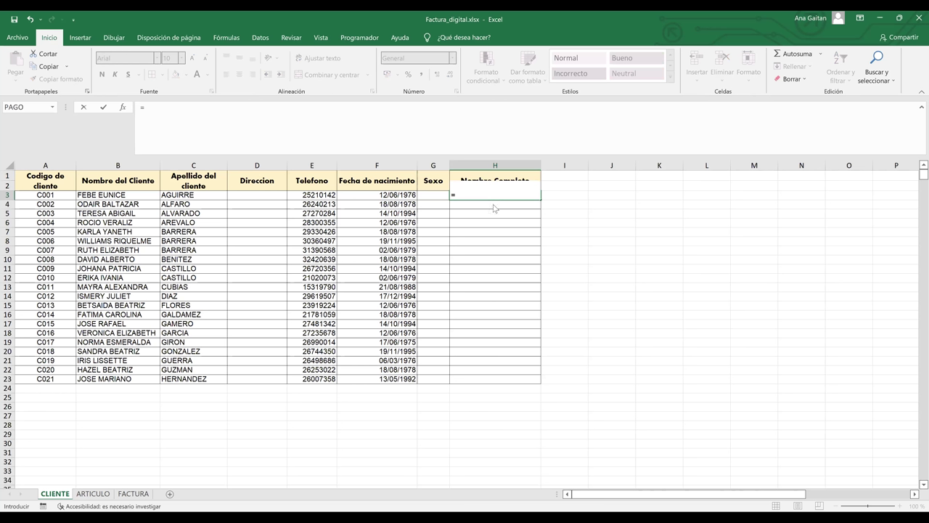
{"action": "type", "text": "CONCATENAR("}
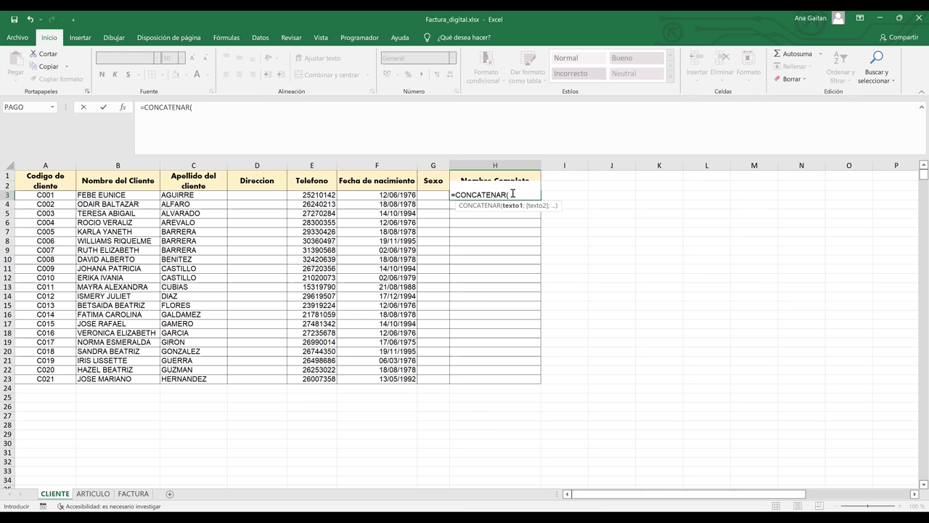
{"action": "left_click", "coordinate": [107, 196]}
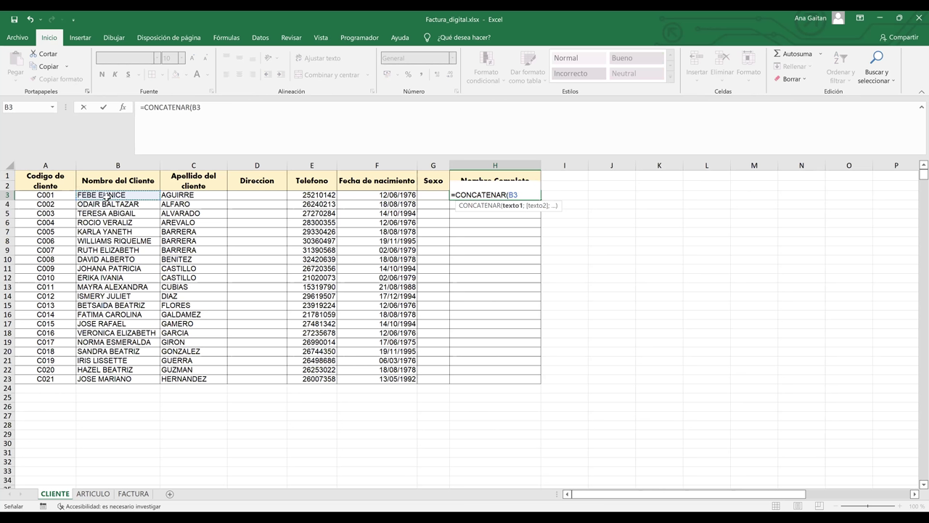
{"action": "type", "text": ";"}
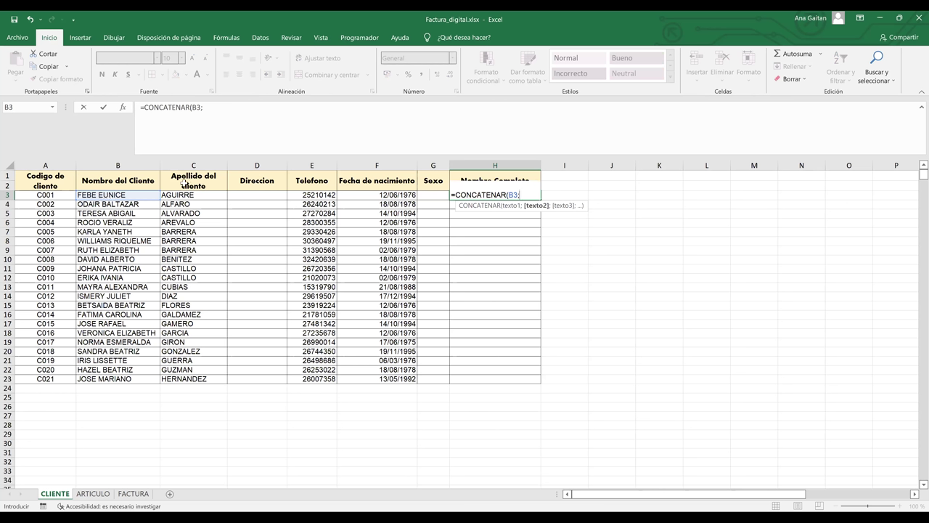
{"action": "left_click", "coordinate": [194, 195]}
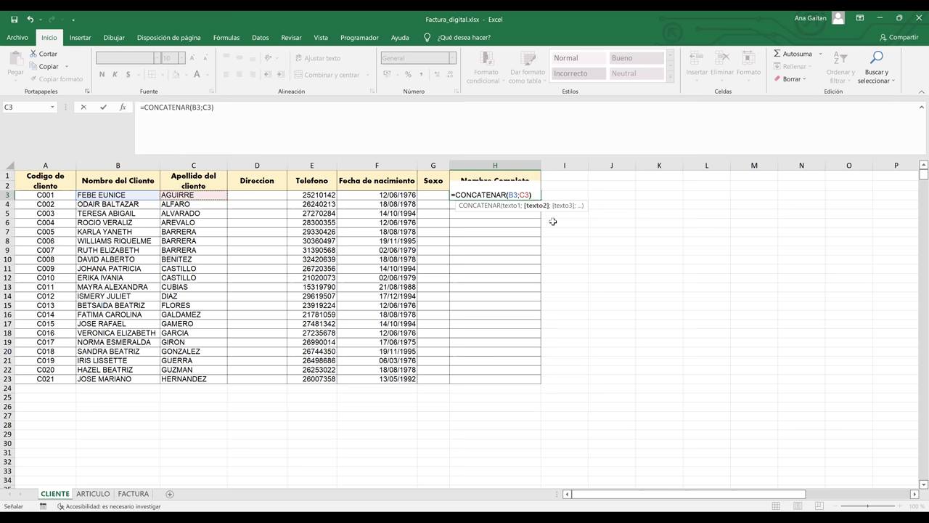
{"action": "key", "text": "Return"}
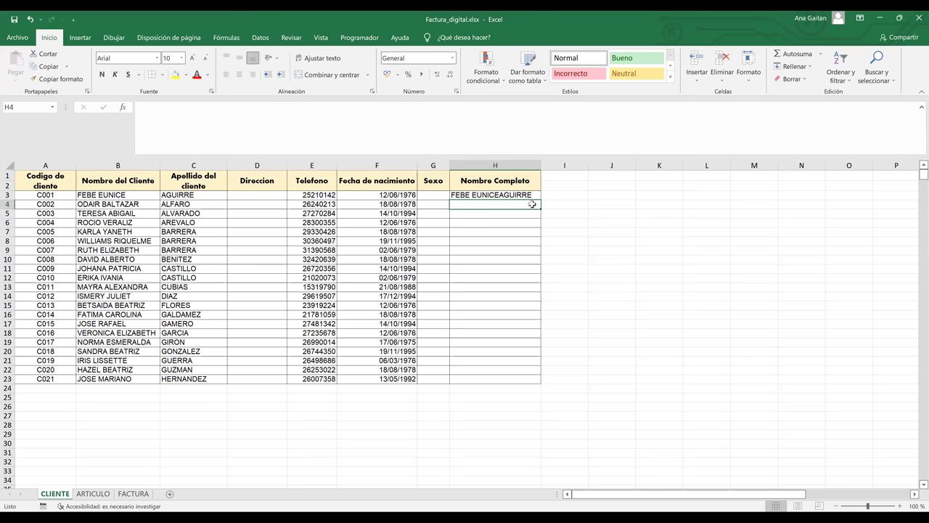
{"action": "key", "text": "alt+h"}
{"action": "key", "text": "o"}
{"action": "key", "text": "i"}
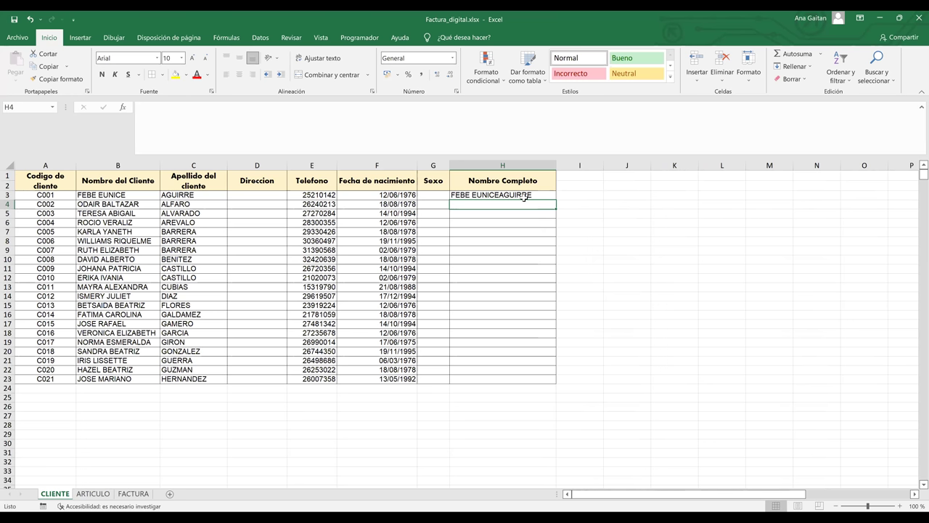
Change H3 to =CONCATENAR(B3;" ";C3) so a space separates given name and surname.
{"action": "left_click", "coordinate": [525, 196]}
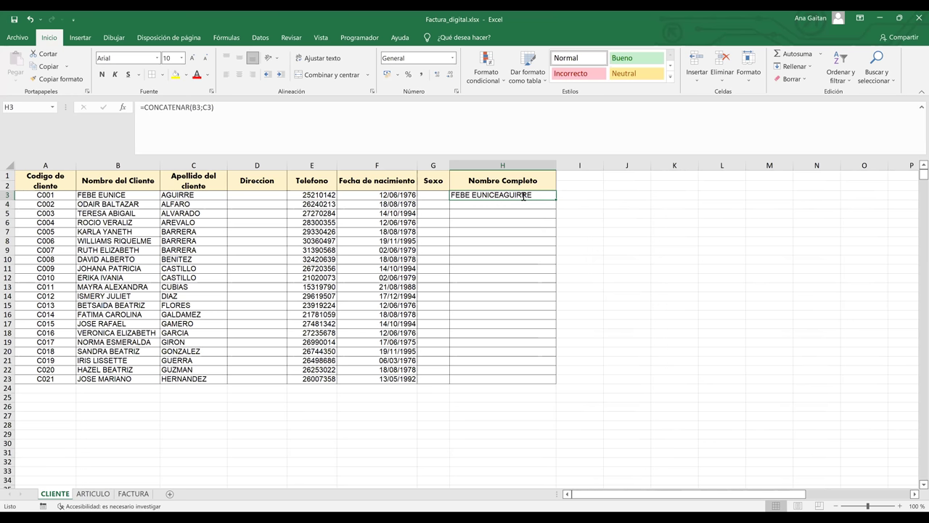
{"action": "double_click", "coordinate": [522, 196]}
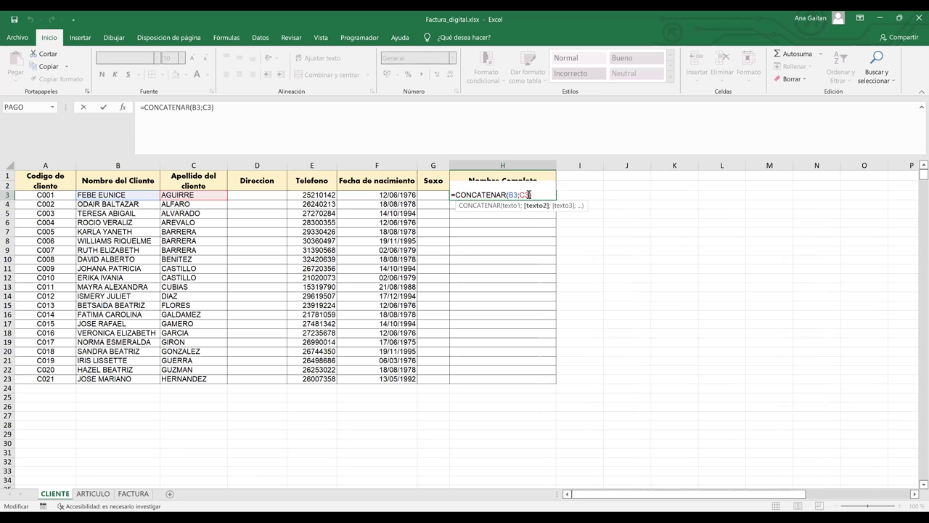
{"action": "left_click", "coordinate": [520, 195]}
{"action": "left_click", "coordinate": [520, 194]}
{"action": "type", "text": "\""}
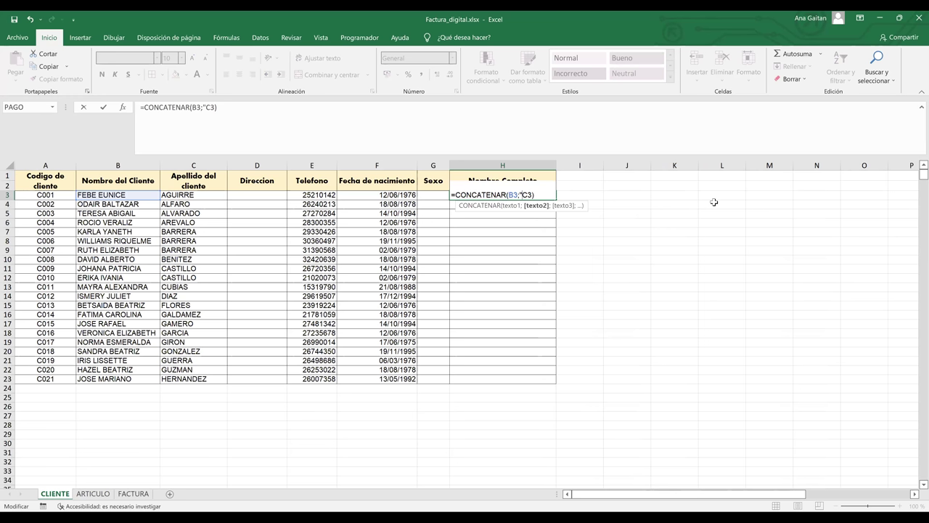
{"action": "type", "text": "\""}
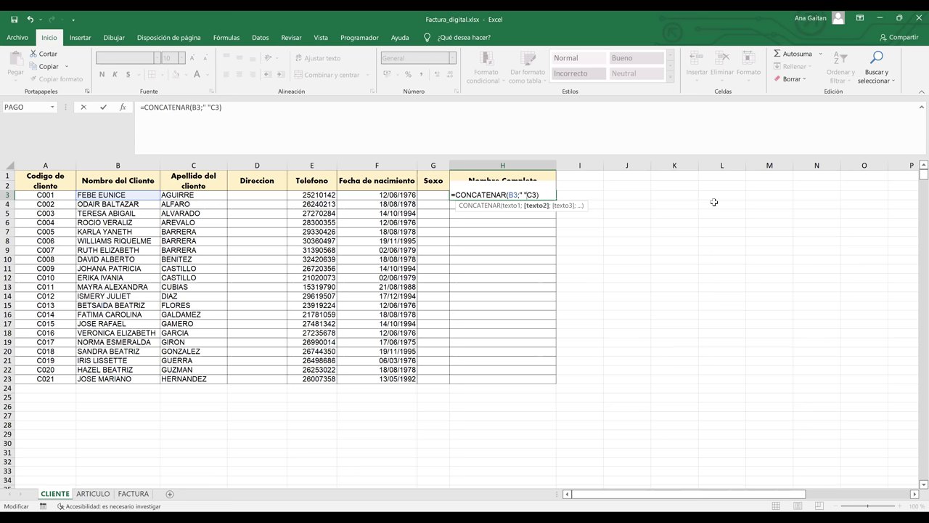
{"action": "type", "text": ";"}
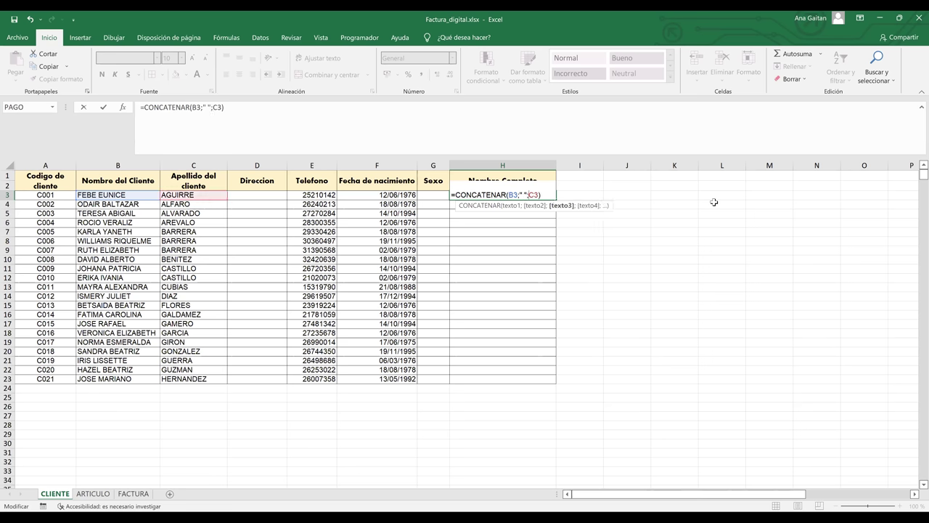
{"action": "key", "text": "Return"}
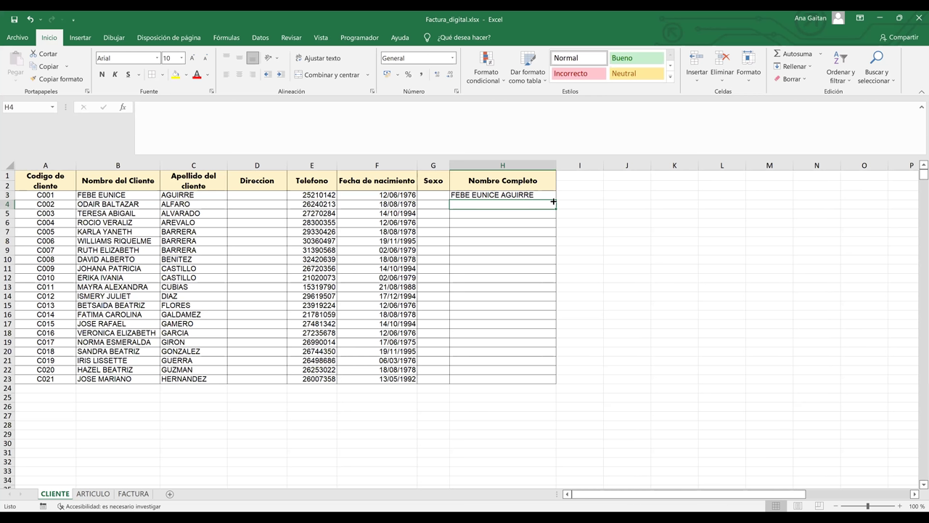
Fill the full-name formula from H3 down to H23, then go to the FACTURA sheet.
{"action": "left_click_drag", "start_coordinate": [553, 201], "coordinate": [562, 381]}
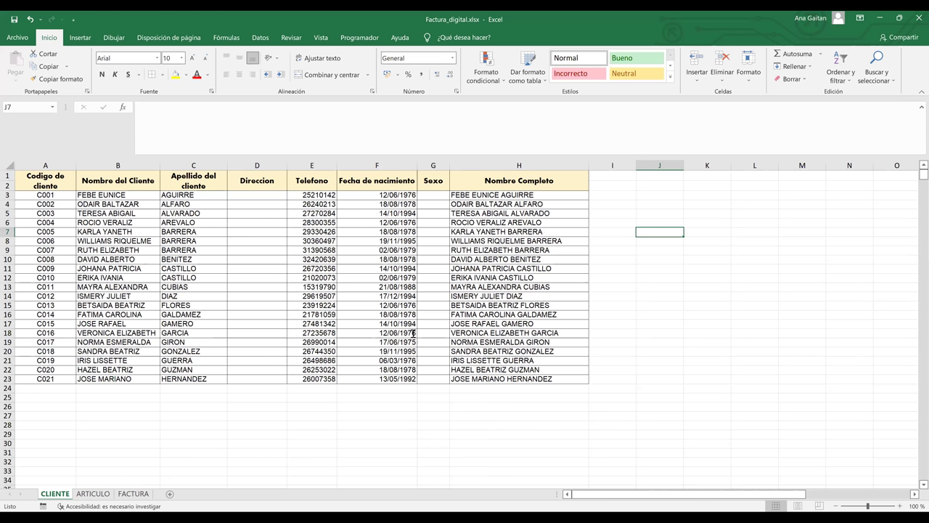
{"action": "key", "text": "ctrl+Page_Down"}
{"action": "key", "text": "ctrl+Page_Down"}
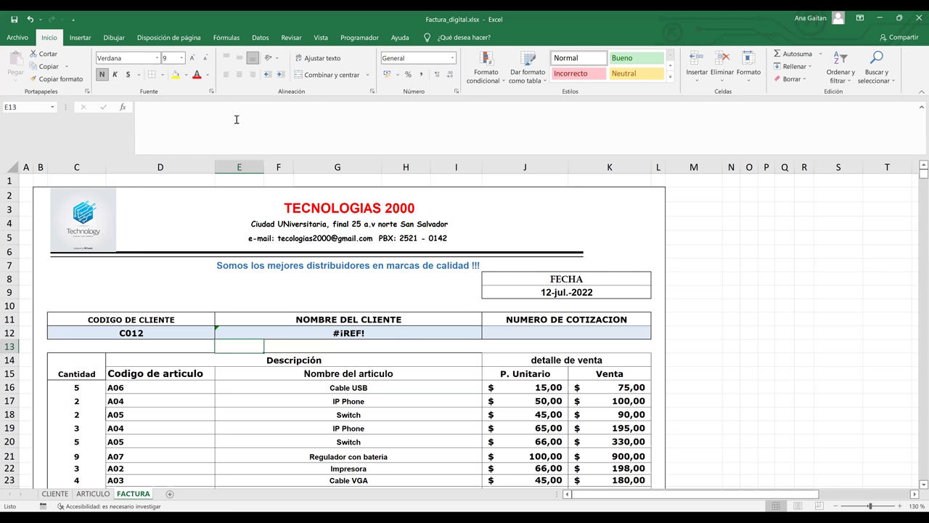
Change E12's lookup range to CLIENTE!A3:H23 so it covers the Nombre Completo column.
{"action": "left_click", "coordinate": [371, 331]}
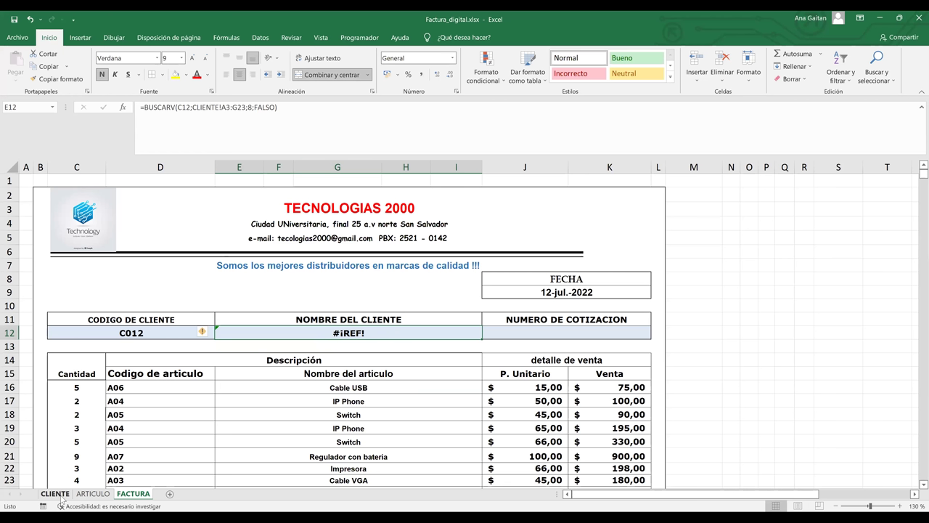
{"action": "left_click", "coordinate": [245, 107]}
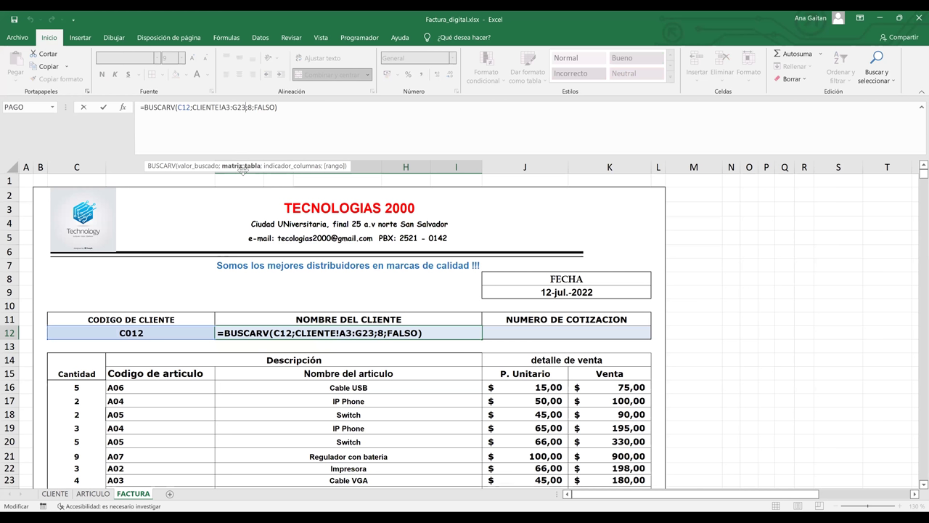
{"action": "key", "text": "BackSpace"}
{"action": "key", "text": "BackSpace"}
{"action": "key", "text": "BackSpace"}
{"action": "key", "text": "BackSpace"}
{"action": "key", "text": "BackSpace"}
{"action": "key", "text": "BackSpace"}
{"action": "key", "text": "BackSpace"}
{"action": "key", "text": "BackSpace"}
{"action": "key", "text": "BackSpace"}
{"action": "key", "text": "BackSpace"}
{"action": "key", "text": "BackSpace"}
{"action": "key", "text": "BackSpace"}
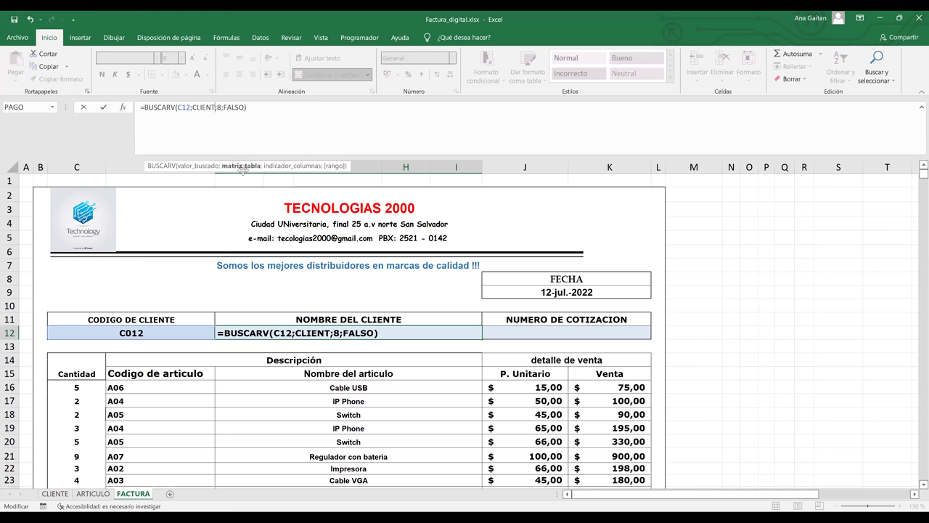
{"action": "key", "text": "BackSpace"}
{"action": "key", "text": "BackSpace"}
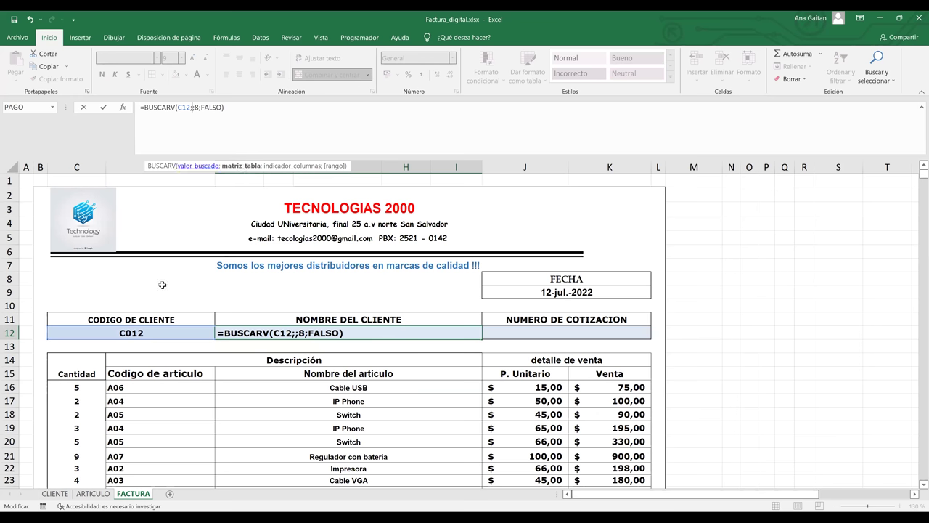
{"action": "left_click", "coordinate": [56, 493]}
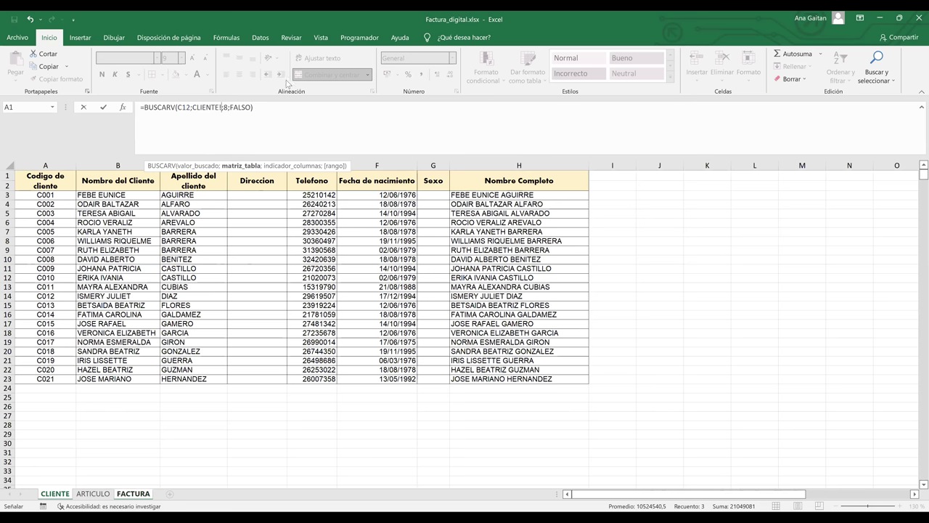
{"action": "key", "text": "Down"}
{"action": "key", "text": "Down"}
{"action": "key", "text": "ctrl+shift+End"}
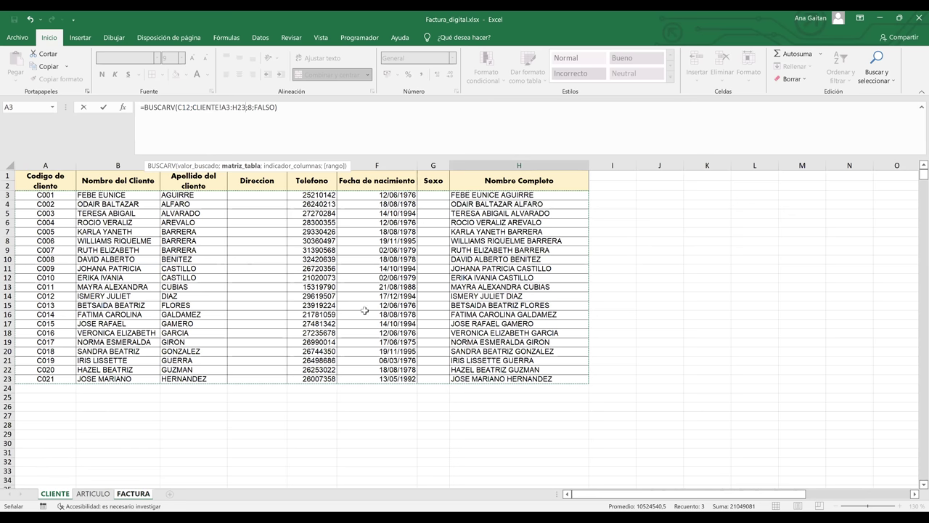
{"action": "key", "text": "Return"}
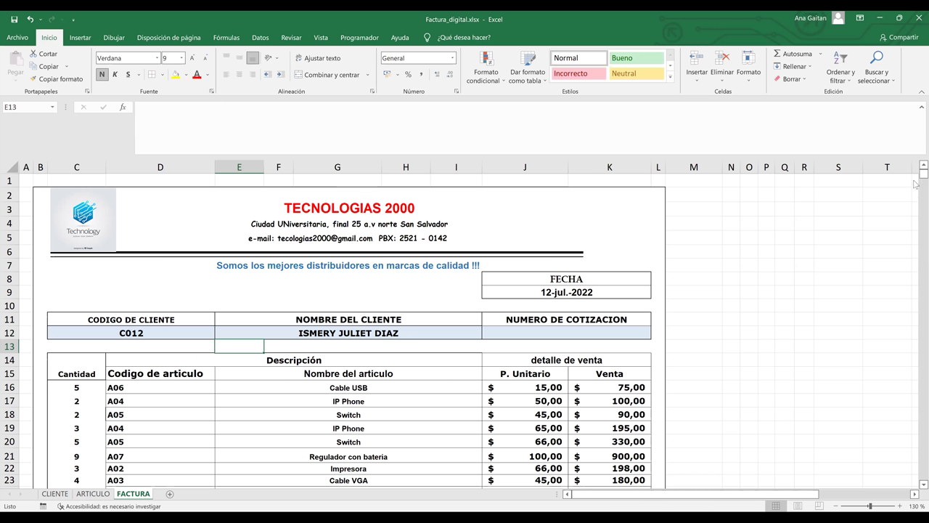
Point the invoice's C12 to the client in CLIENTE row 7 and check the E12 lookup.
{"action": "mouse_move", "coordinate": [915, 181]}
{"action": "left_mouse_down"}
{"action": "mouse_move", "coordinate": [916, 192]}
{"action": "mouse_move", "coordinate": [913, 178]}
{"action": "left_mouse_up"}
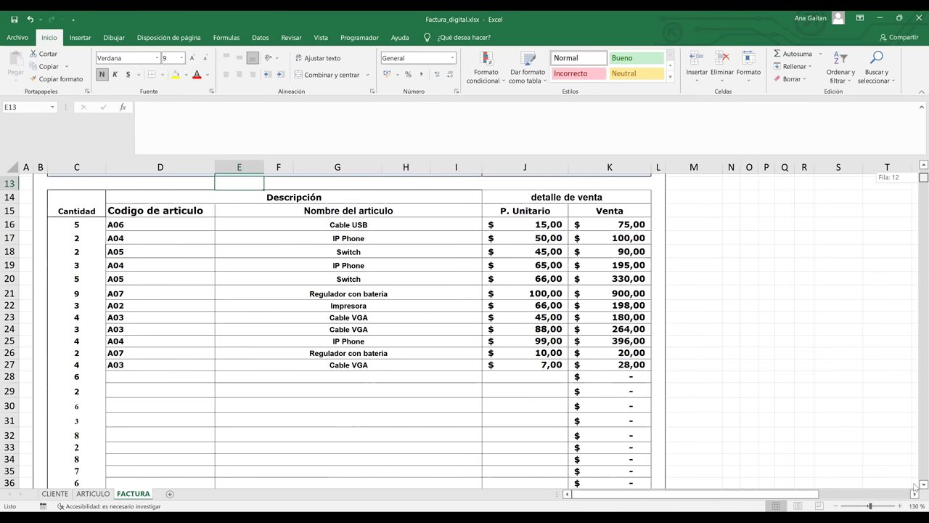
{"action": "scroll", "coordinate": [415, 357], "scroll_direction": "up", "scroll_amount": 3}
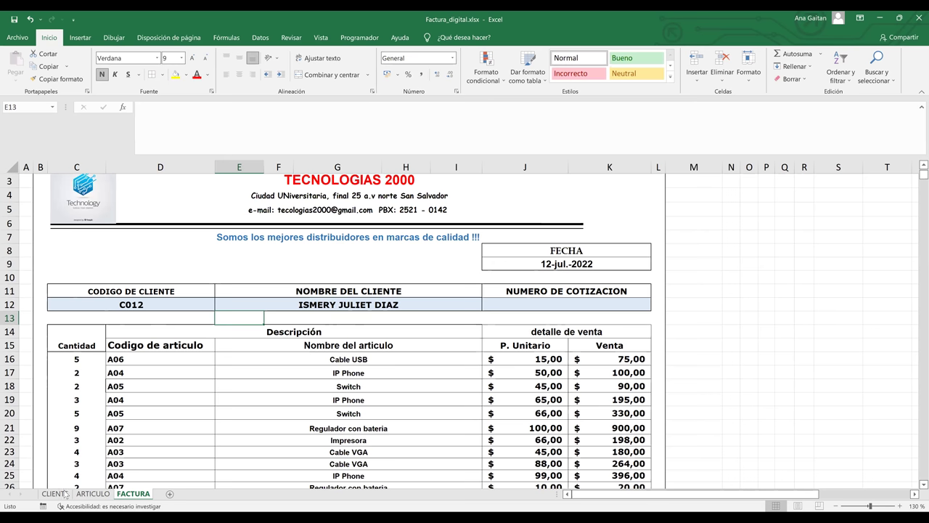
{"action": "key", "text": "Up"}
{"action": "key", "text": "Left"}
{"action": "key", "text": "ctrl+Page_Up"}
{"action": "key", "text": "ctrl+Page_Up"}
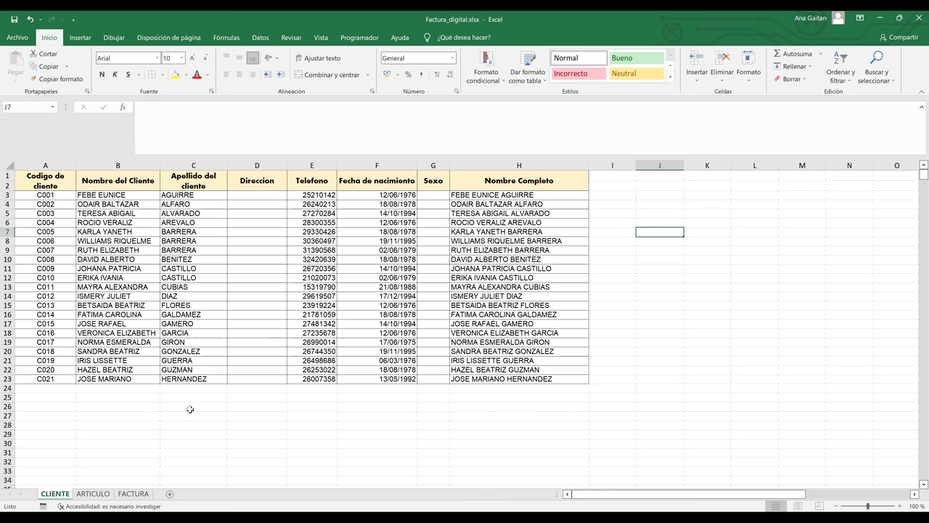
{"action": "key", "text": "shift+space"}
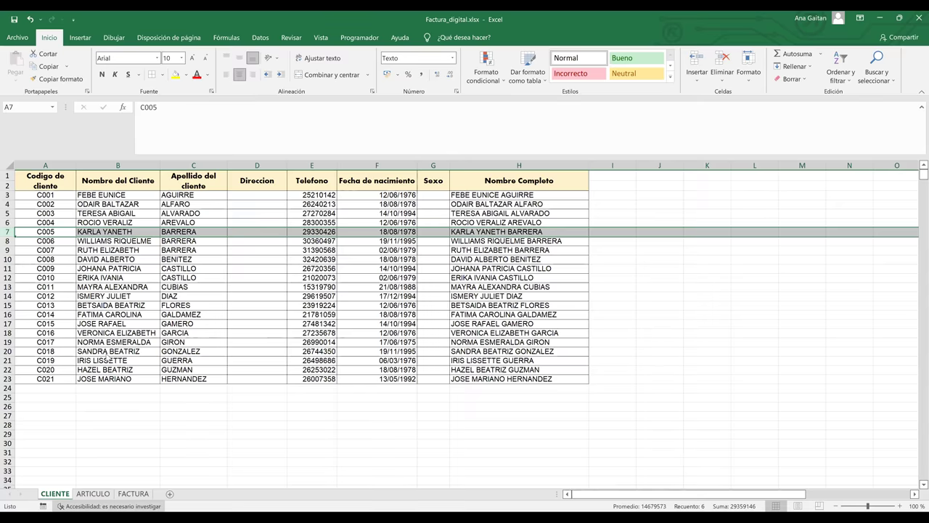
{"action": "key", "text": "ctrl+Page_Down"}
{"action": "key", "text": "ctrl+Page_Down"}
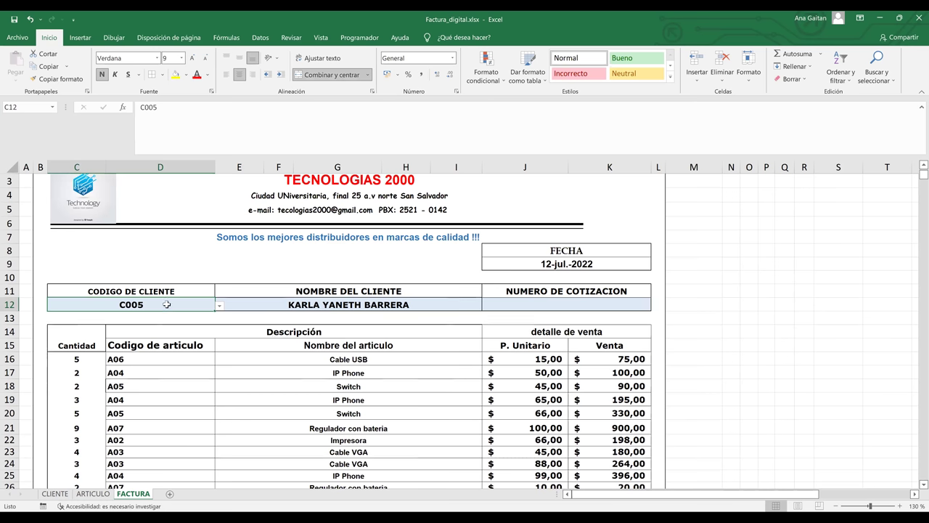
{"action": "left_click", "coordinate": [321, 306]}
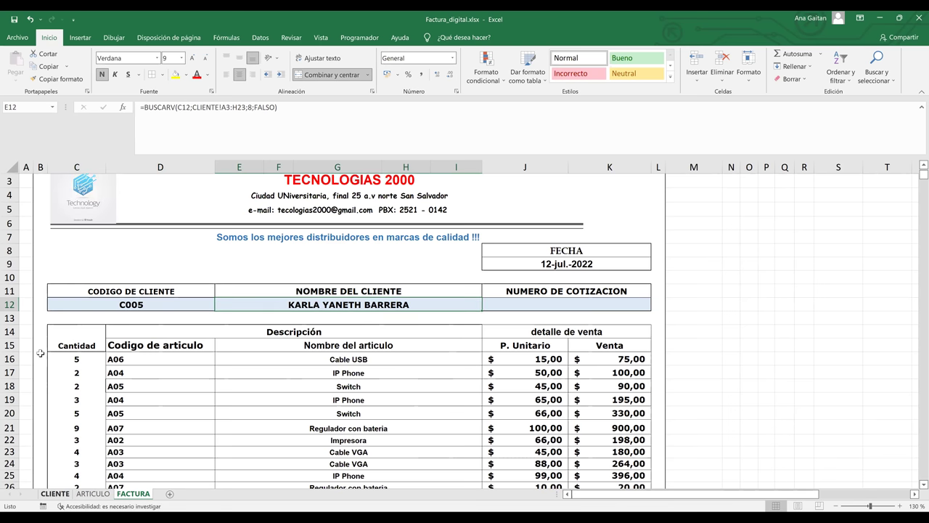
{"action": "left_click", "coordinate": [55, 494]}
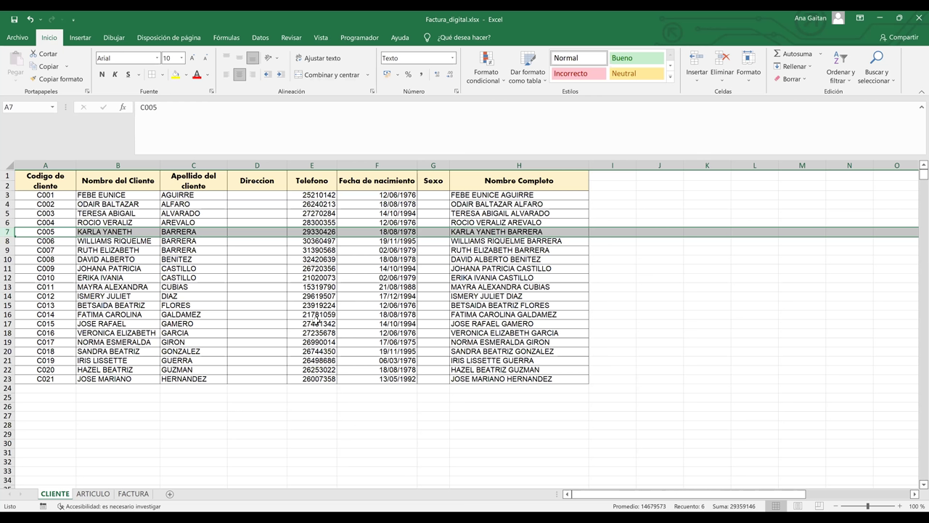
{"action": "key", "text": "ctrl+Page_Down"}
{"action": "key", "text": "ctrl+Page_Down"}
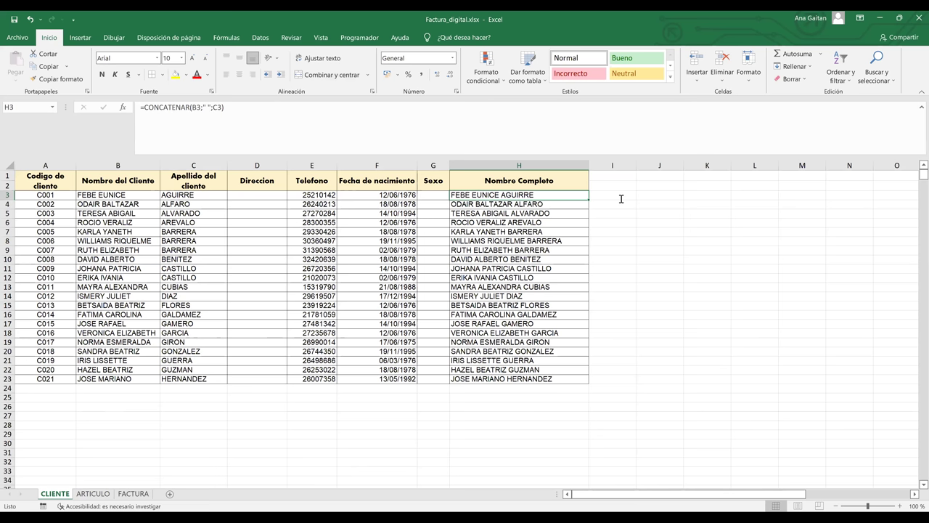
Enter the first client's full name in I3 and capitalise its first letter.
{"action": "left_click", "coordinate": [610, 195]}
{"action": "key", "text": "Return"}
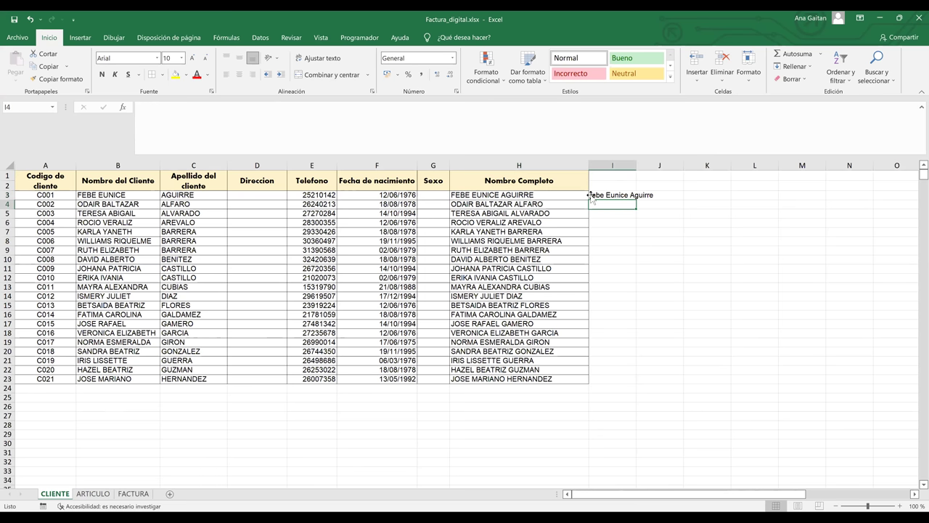
{"action": "left_click", "coordinate": [587, 195]}
{"action": "left_click", "coordinate": [591, 195]}
{"action": "double_click", "coordinate": [591, 196]}
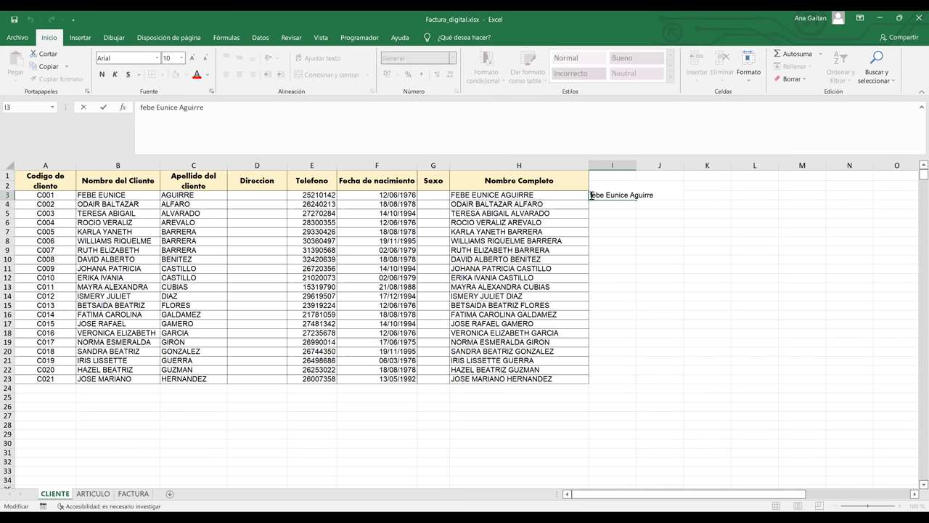
{"action": "key", "text": "Delete"}
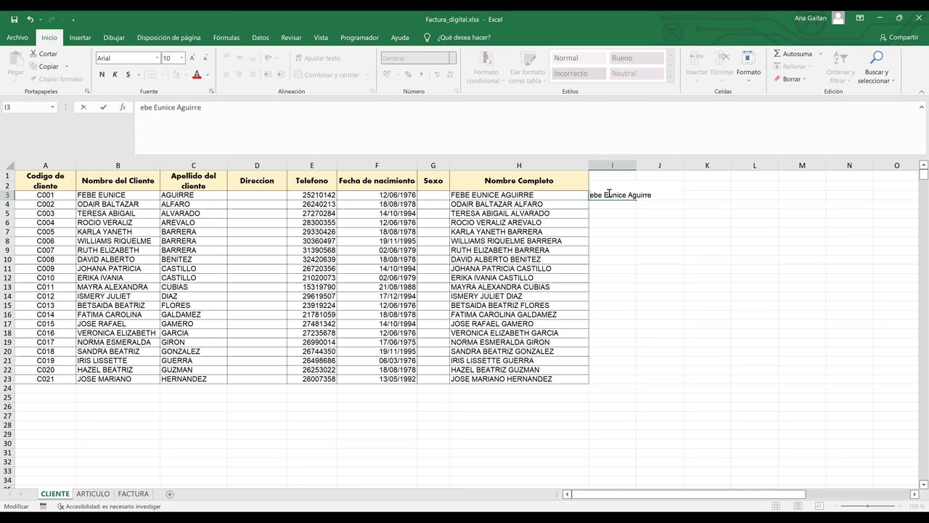
{"action": "type", "text": "F"}
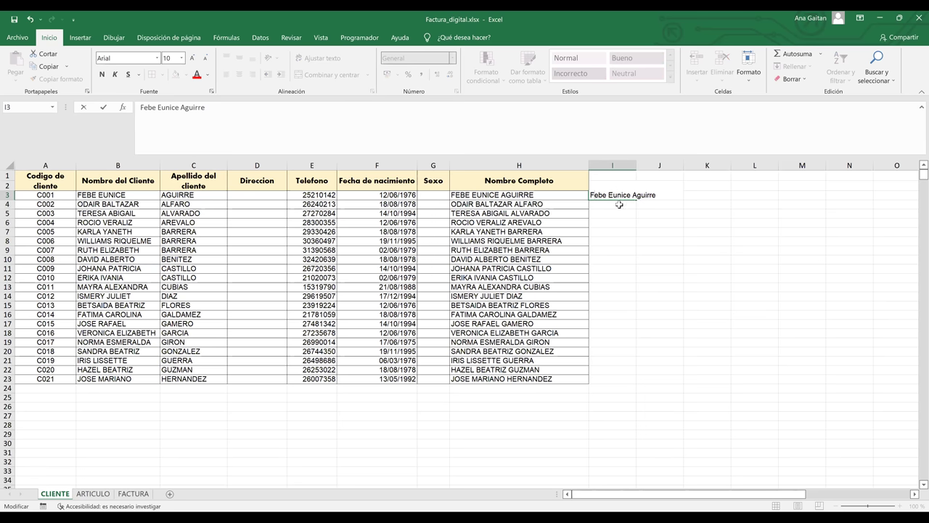
{"action": "key", "text": "Return"}
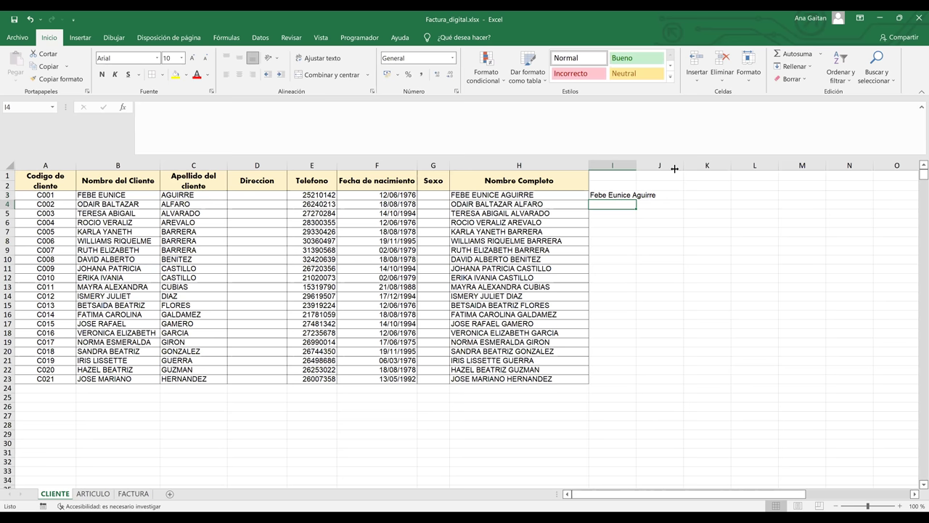
Widen column I to fit the name, then return to the FACTURA invoice sheet.
{"action": "left_click_drag", "start_coordinate": [636, 166], "coordinate": [675, 166]}
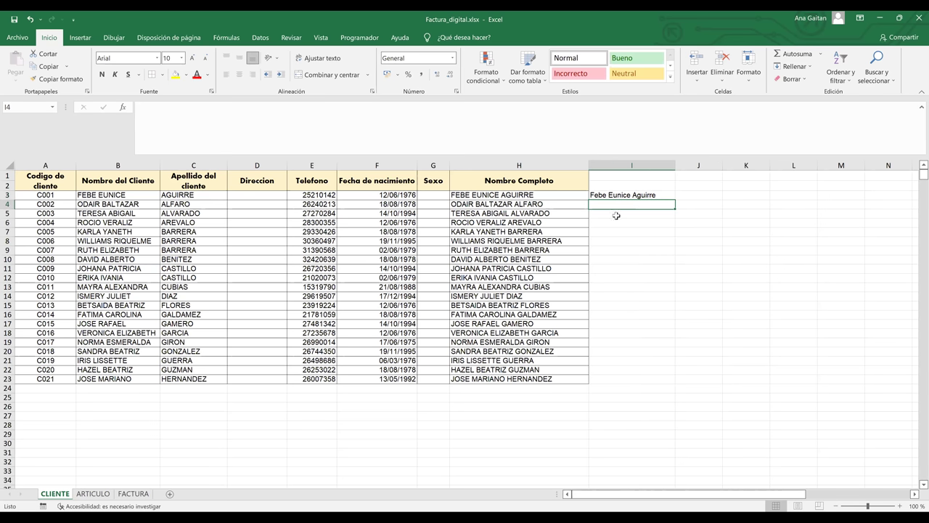
{"action": "left_click", "coordinate": [595, 194]}
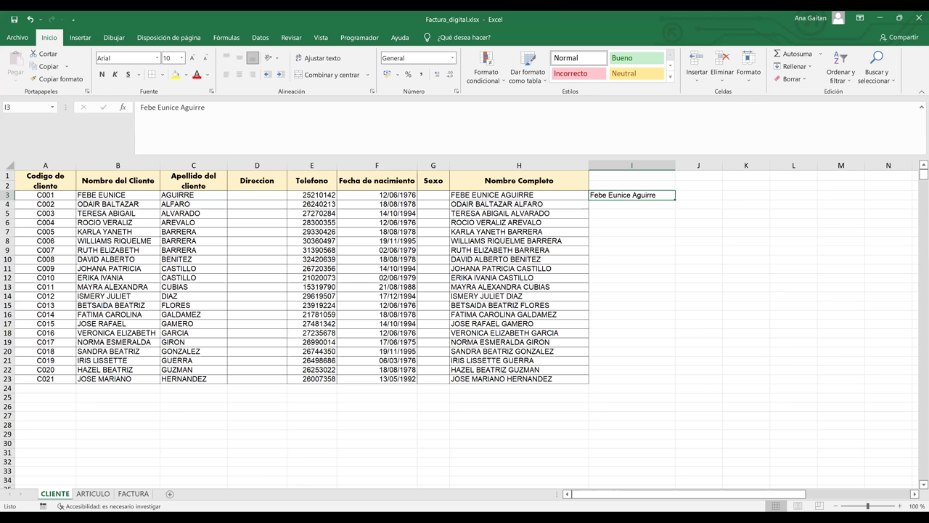
{"action": "key", "text": "ctrl+Page_Down"}
{"action": "key", "text": "ctrl+Page_Down"}
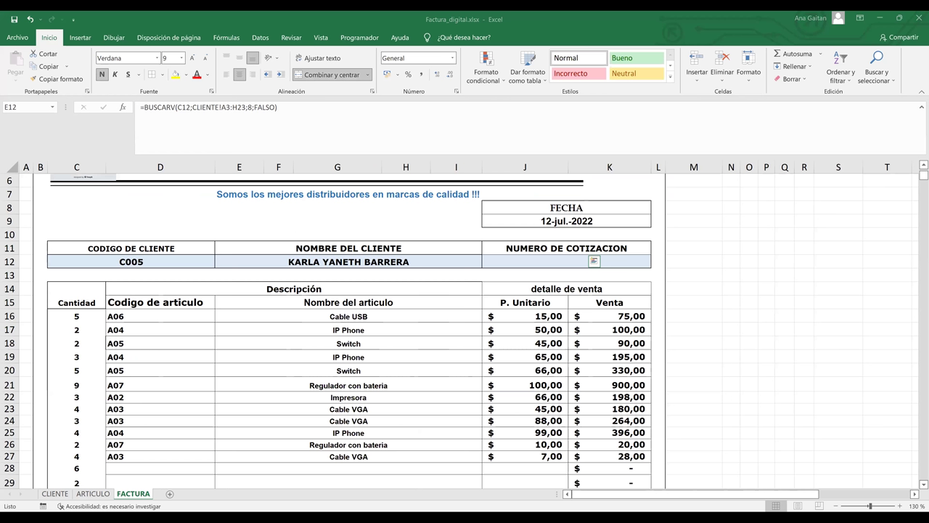
Copy the invoice's client-name cell E12 and go back to the CLIENTE sheet.
{"action": "key", "text": "ctrl+c"}
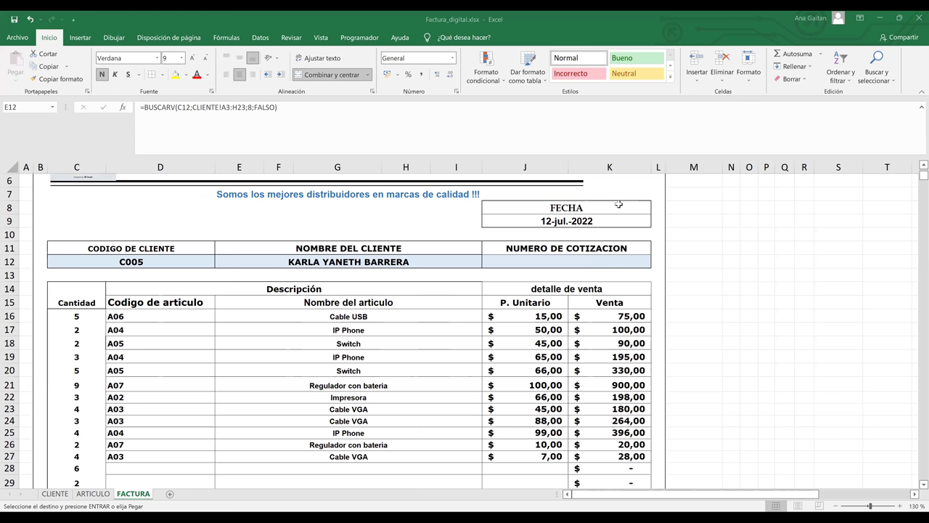
{"action": "key", "text": "ctrl+Page_Up"}
{"action": "key", "text": "ctrl+Page_Up"}
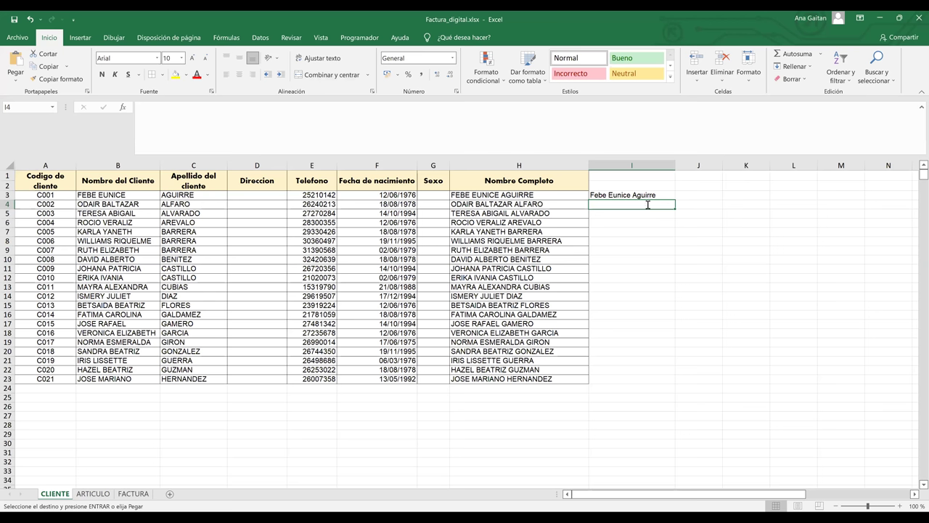
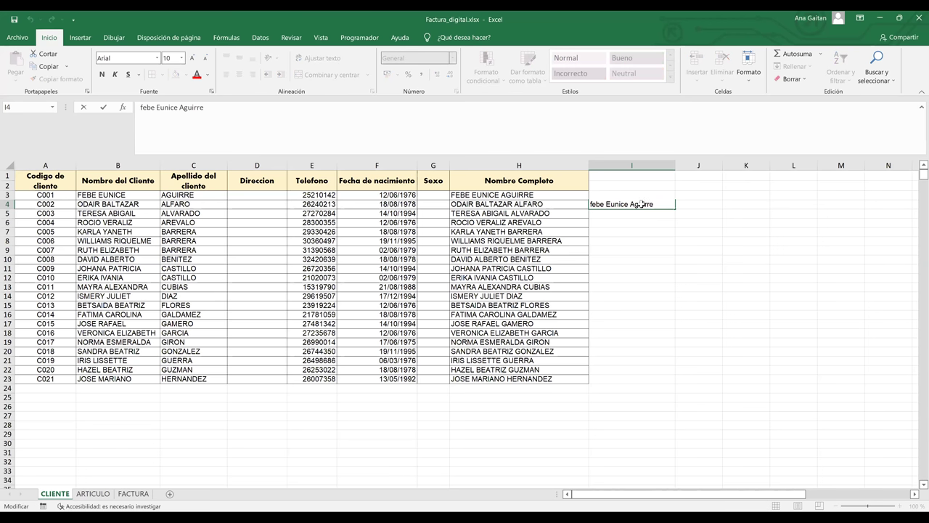
Enter a client name in I4 and adjust the capitalisation of its middle name.
{"action": "key", "text": "Return"}
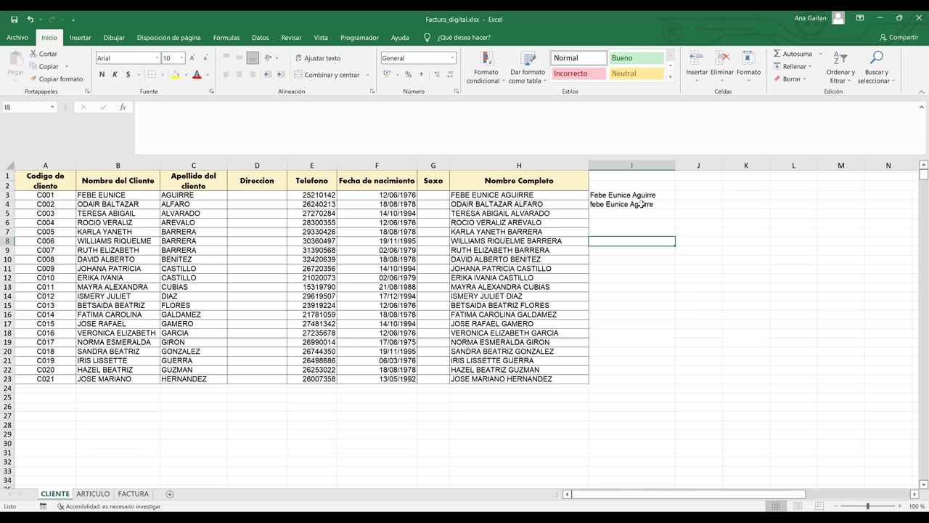
{"action": "left_click", "coordinate": [641, 204]}
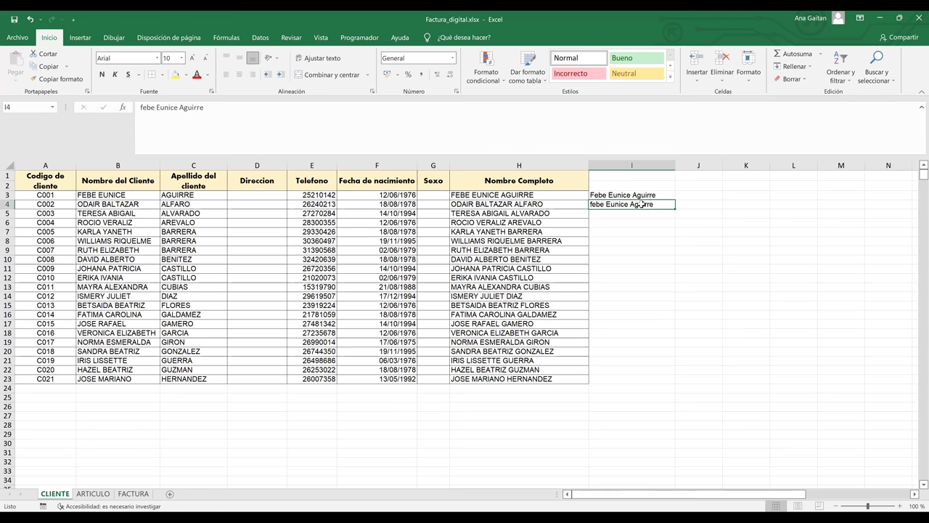
{"action": "key", "text": "F2"}
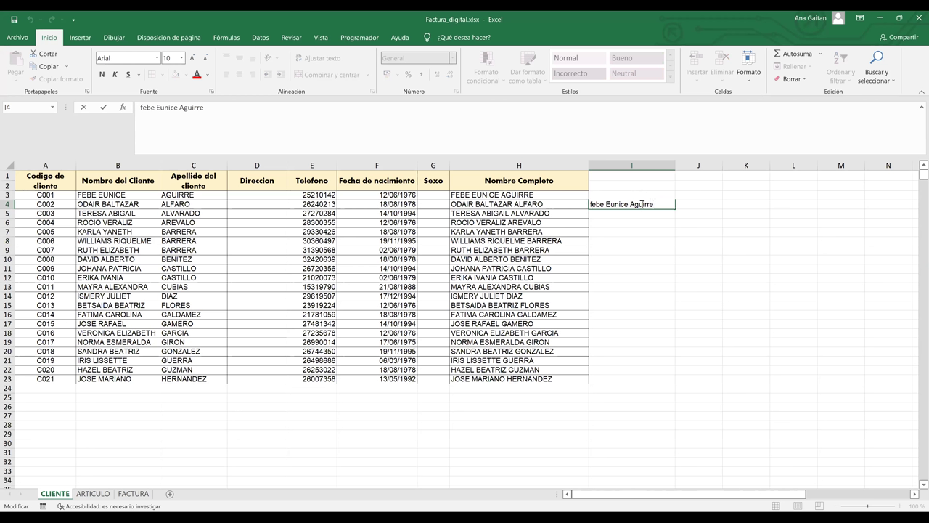
{"action": "left_click", "coordinate": [648, 231]}
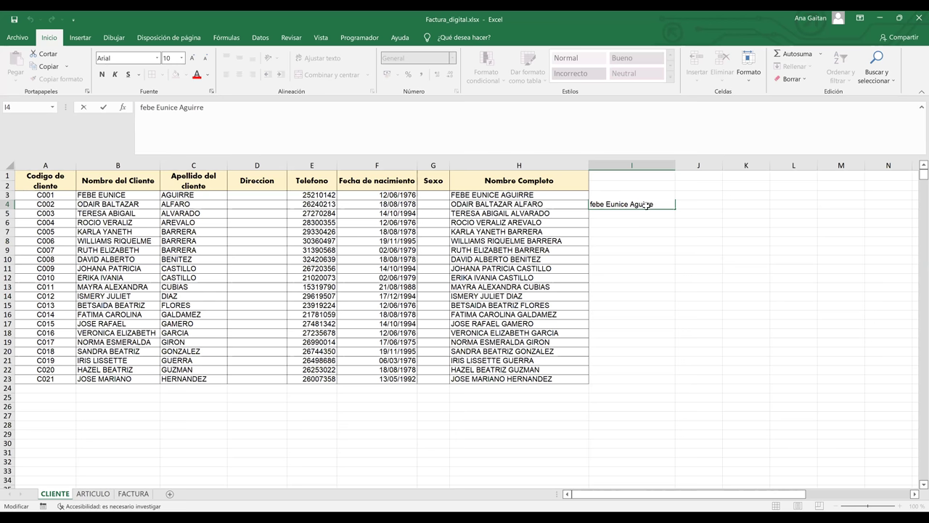
{"action": "double_click", "coordinate": [593, 203]}
{"action": "left_click", "coordinate": [644, 223]}
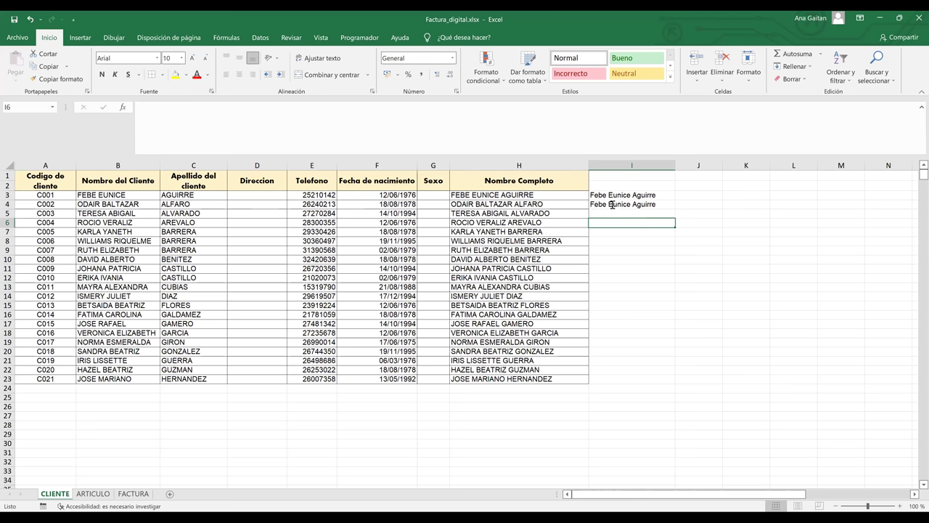
{"action": "double_click", "coordinate": [612, 205]}
{"action": "key", "text": "BackSpace"}
{"action": "type", "text": "e"}
{"action": "key", "text": "Return"}
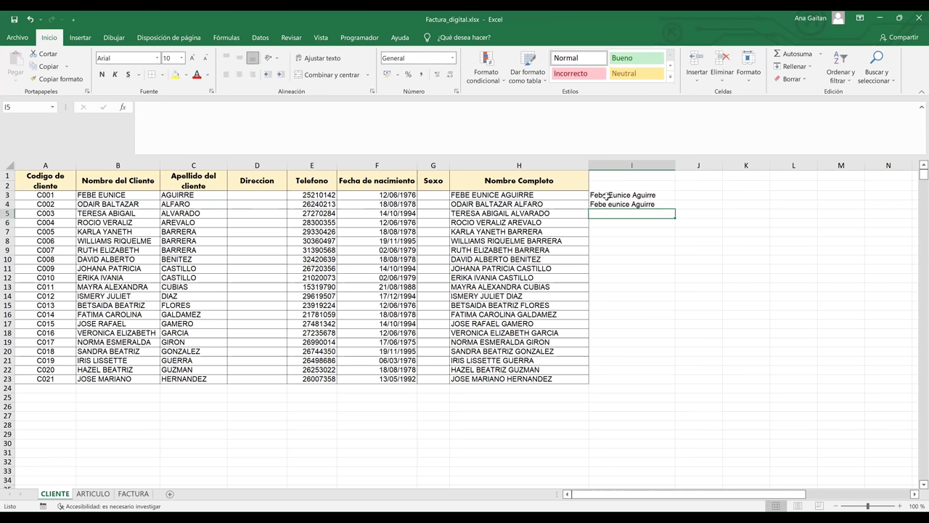
Delete the names in I3 and I4 so column I is empty again.
{"action": "left_click", "coordinate": [609, 196]}
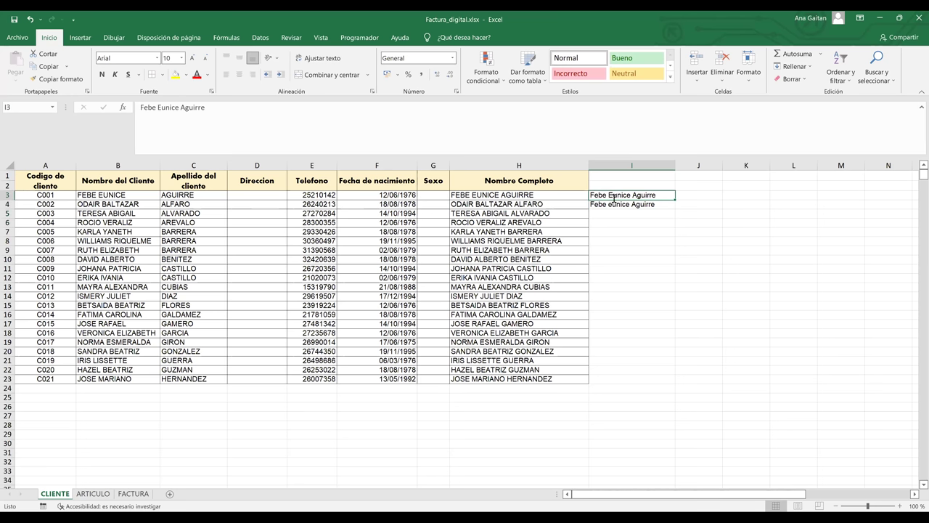
{"action": "key", "text": "BackSpace"}
{"action": "left_click", "coordinate": [650, 249]}
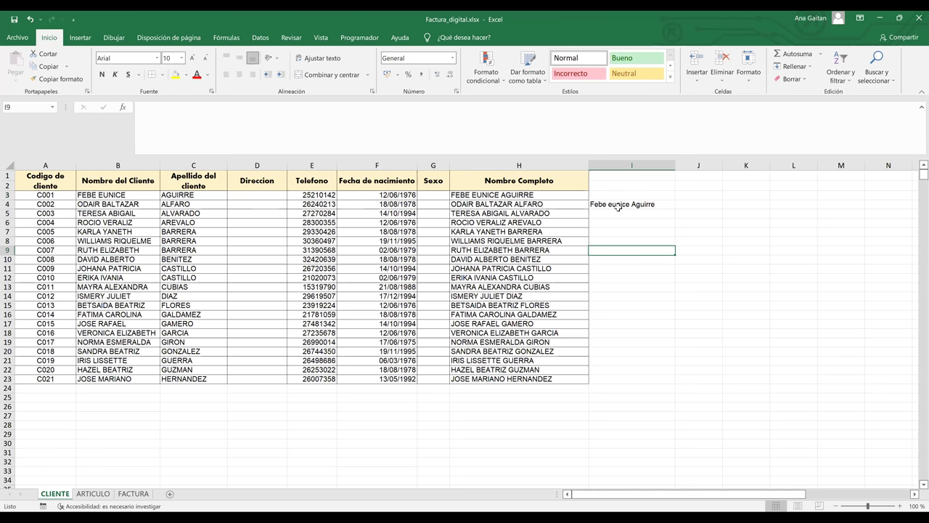
{"action": "left_click", "coordinate": [613, 206]}
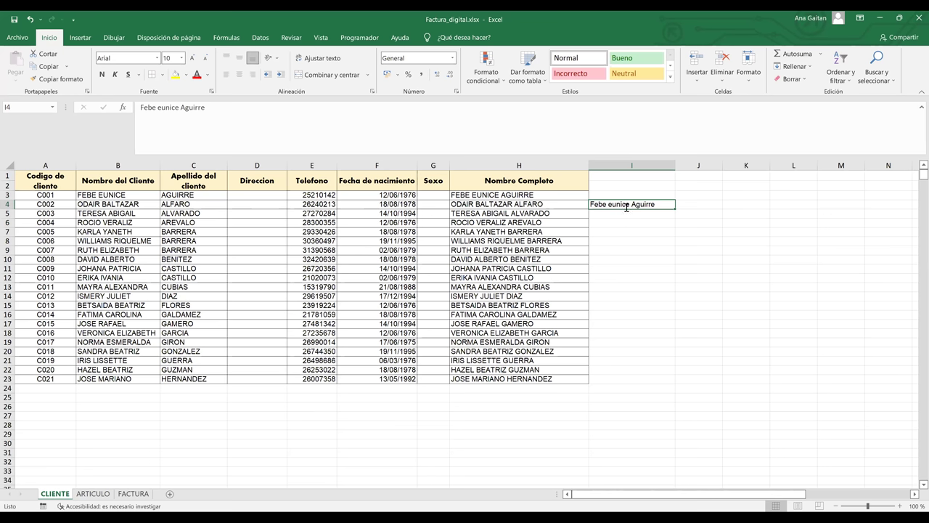
{"action": "key", "text": "BackSpace"}
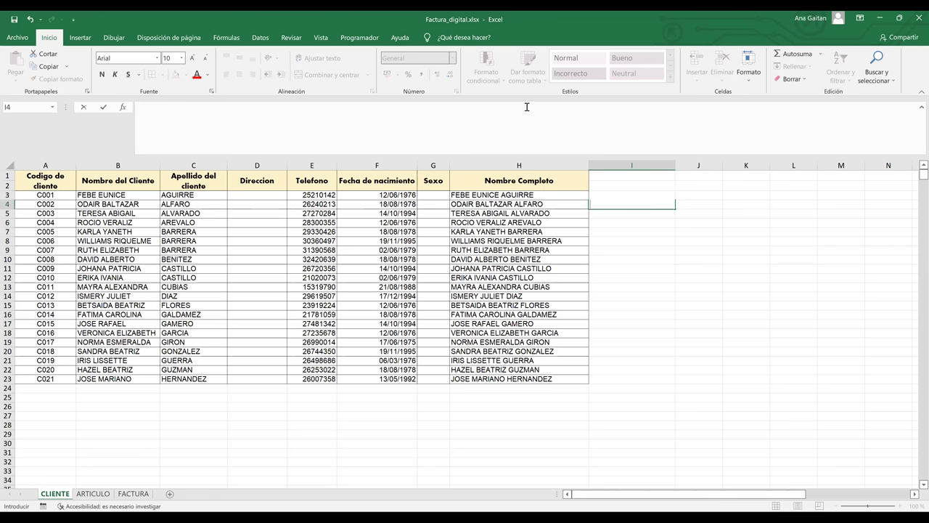
{"action": "key", "text": "Left"}
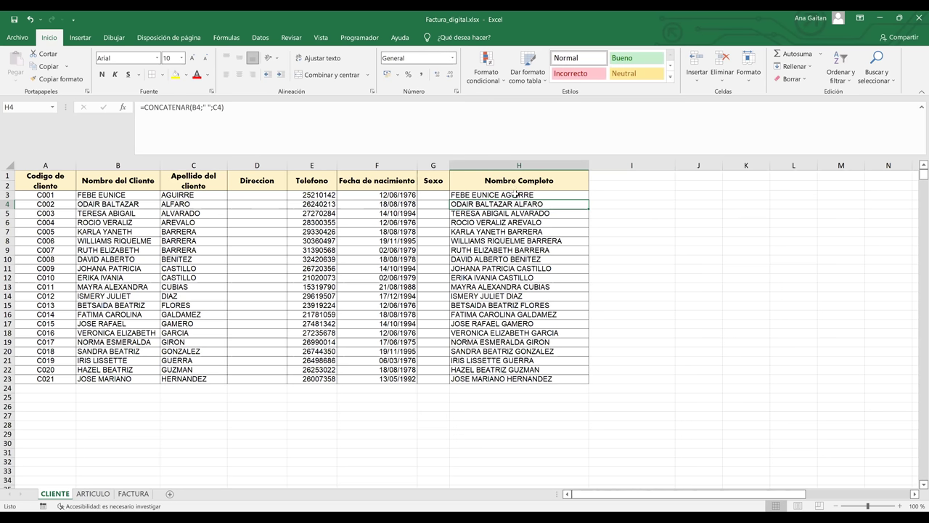
{"action": "key", "text": "Up"}
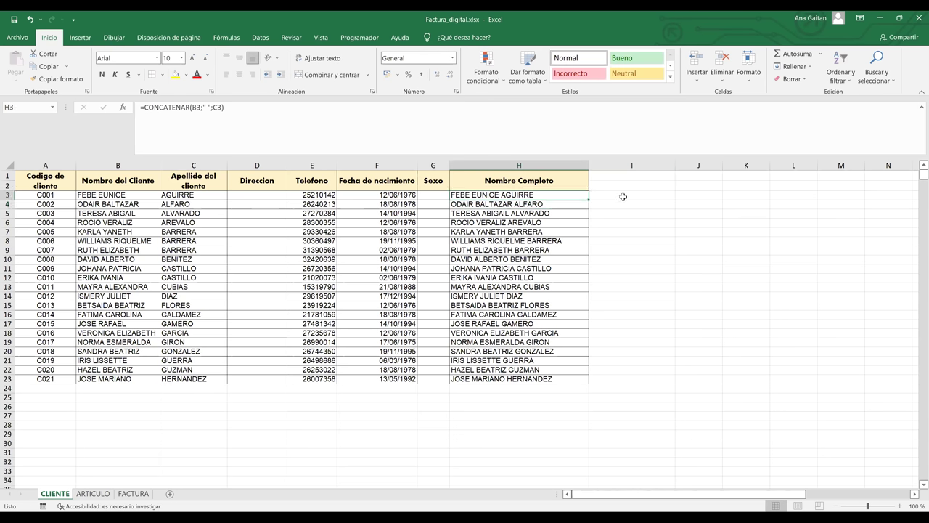
{"action": "left_click", "coordinate": [623, 196]}
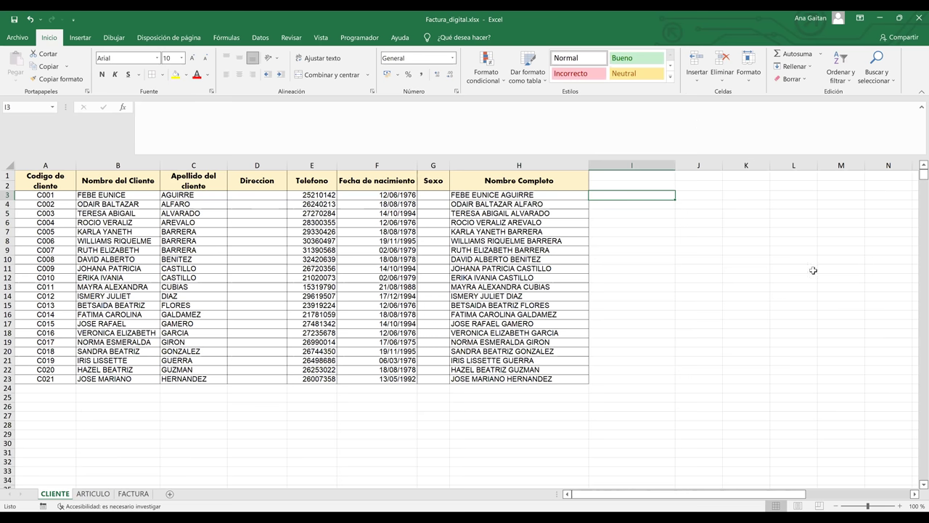
Copy the A05 article row on the ARTICULO sheet, then cancel the copy.
{"action": "left_click", "coordinate": [93, 493]}
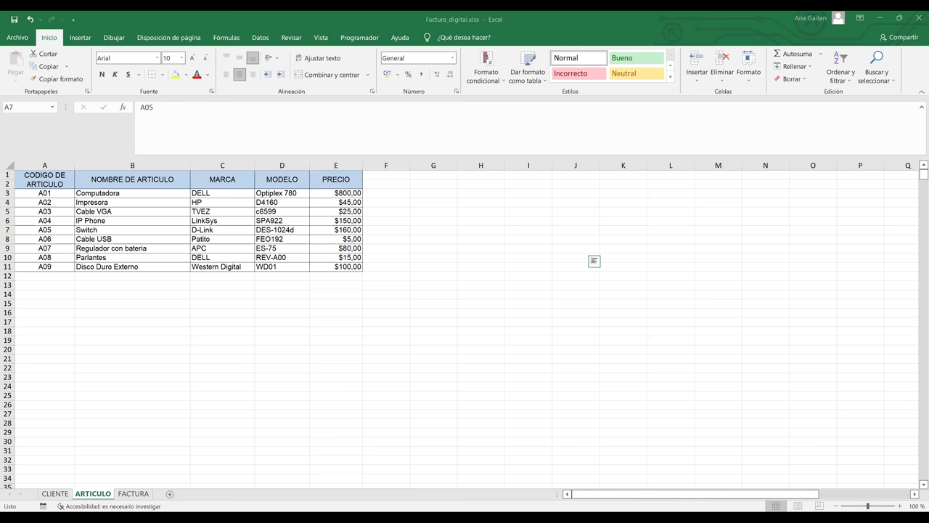
{"action": "key", "text": "ctrl+c"}
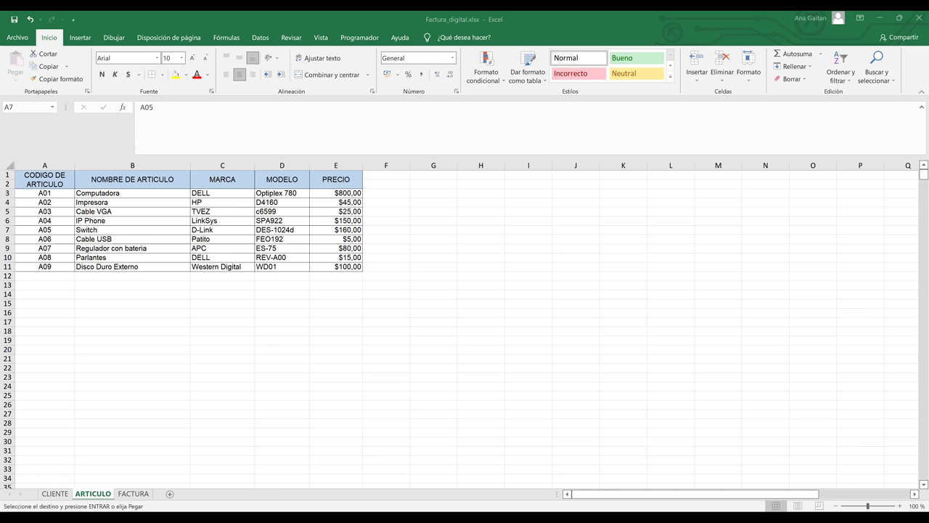
{"action": "key", "text": "Escape"}
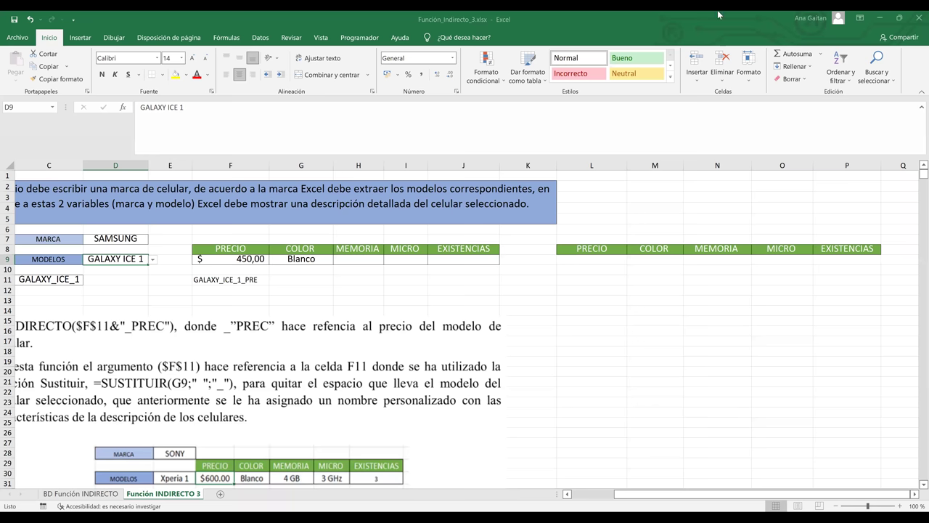
{"action": "left_click", "coordinate": [718, 331]}
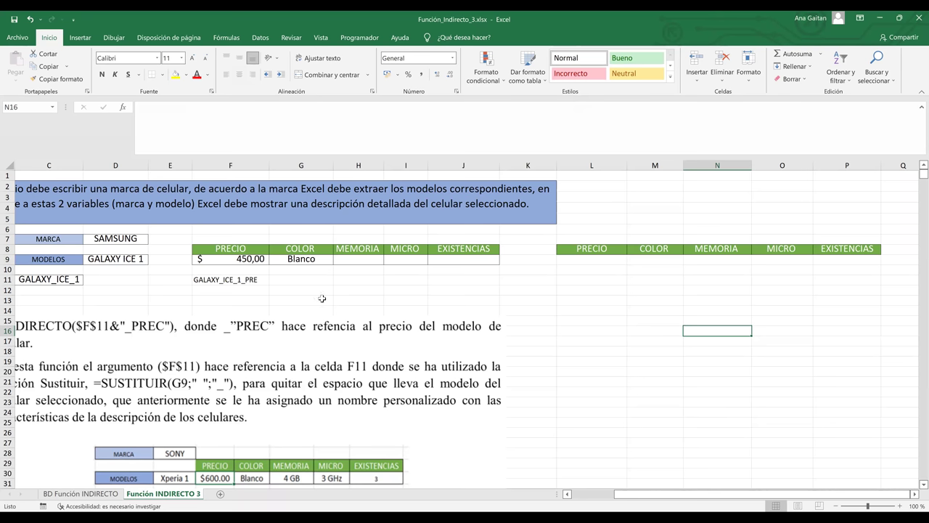
{"action": "left_click", "coordinate": [252, 259]}
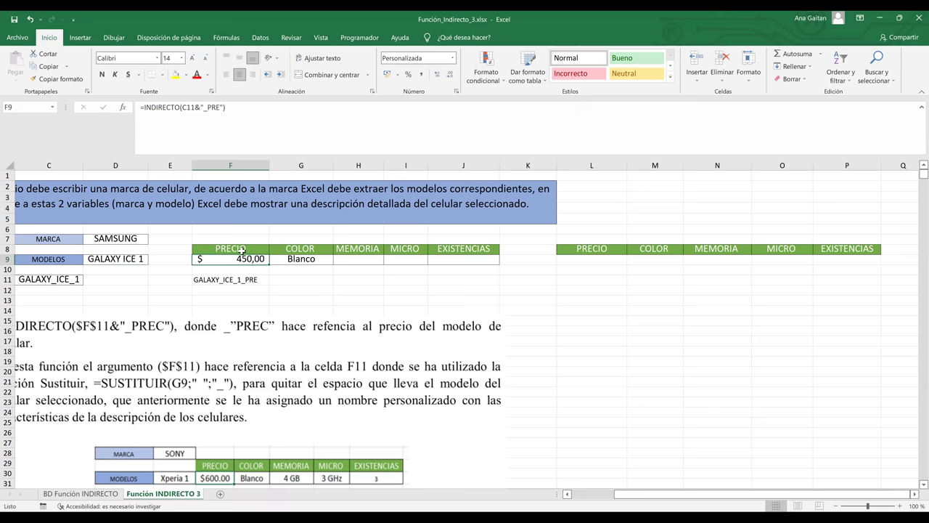
{"action": "left_click", "coordinate": [161, 114]}
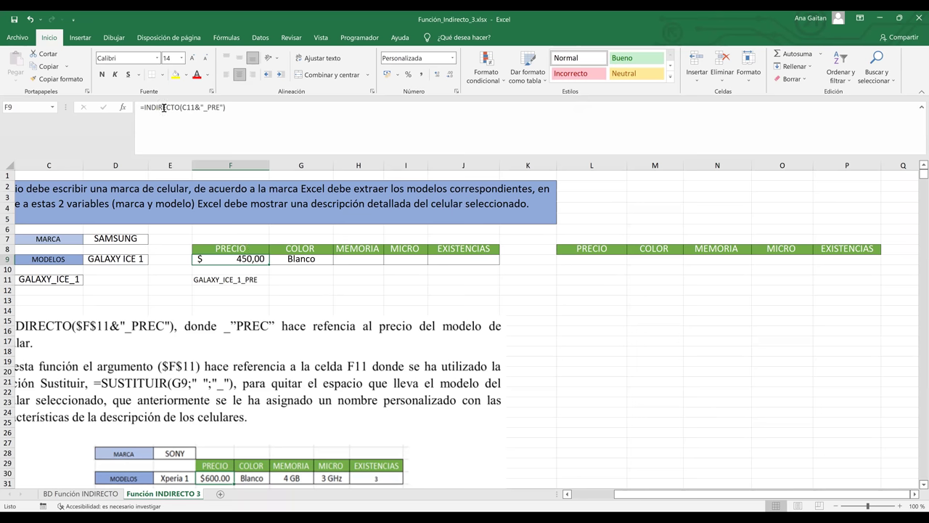
{"action": "left_click", "coordinate": [317, 260]}
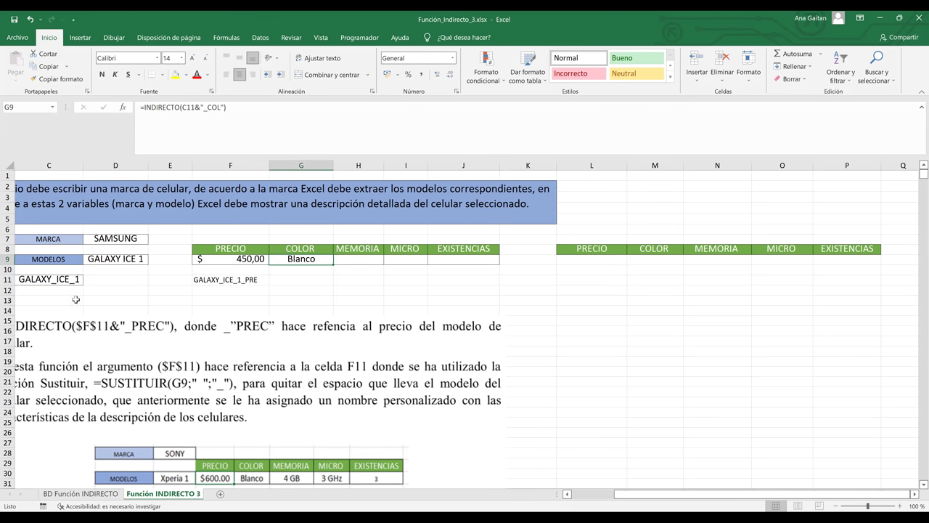
Show the BD Función INDIRECTO data sheet and select the PRECIO column D.
{"action": "left_click", "coordinate": [77, 494]}
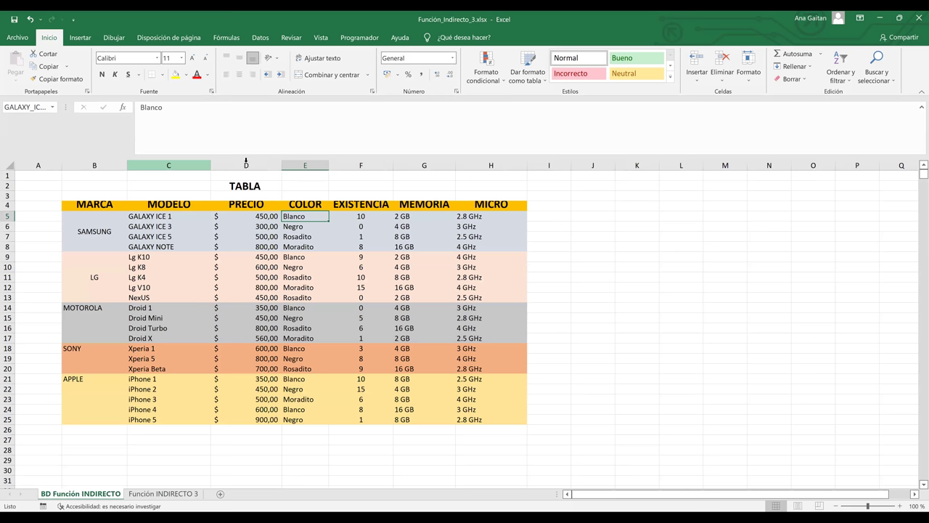
{"action": "left_click", "coordinate": [246, 162]}
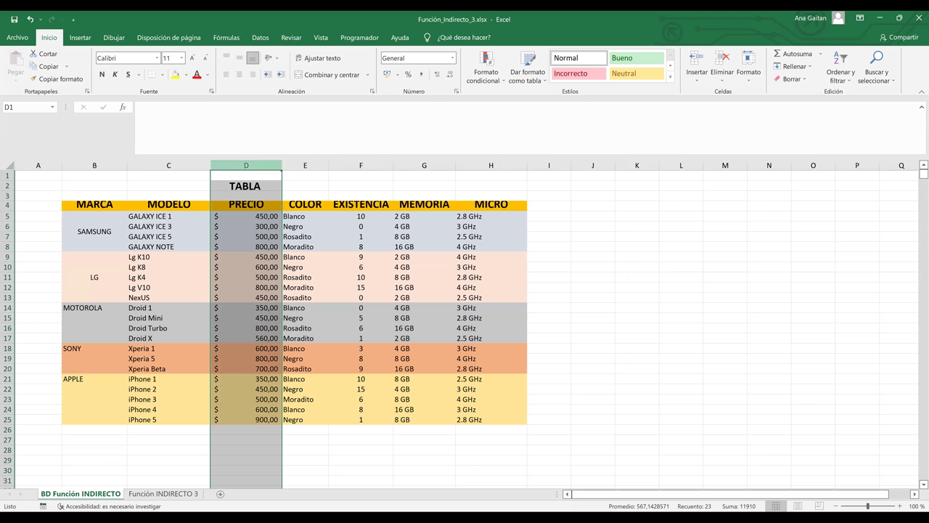
On Función INDIRECTO 3, start a =BUSCARV( formula in L9 under the second PRECIO heading.
{"action": "left_click", "coordinate": [176, 495]}
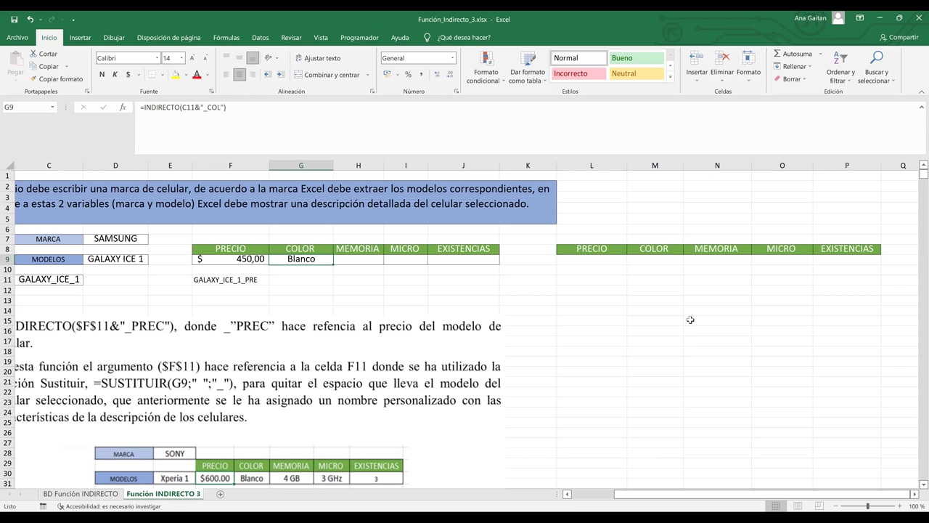
{"action": "left_click", "coordinate": [691, 319]}
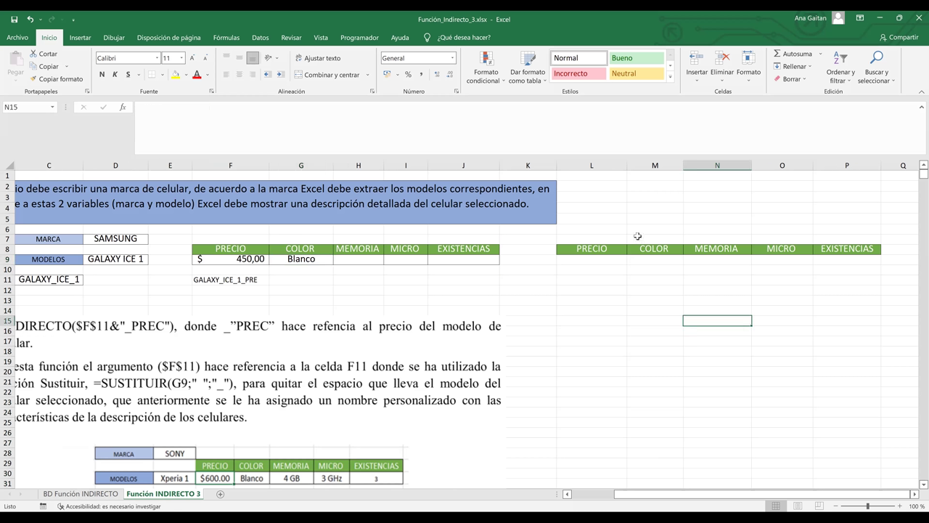
{"action": "left_click", "coordinate": [602, 259]}
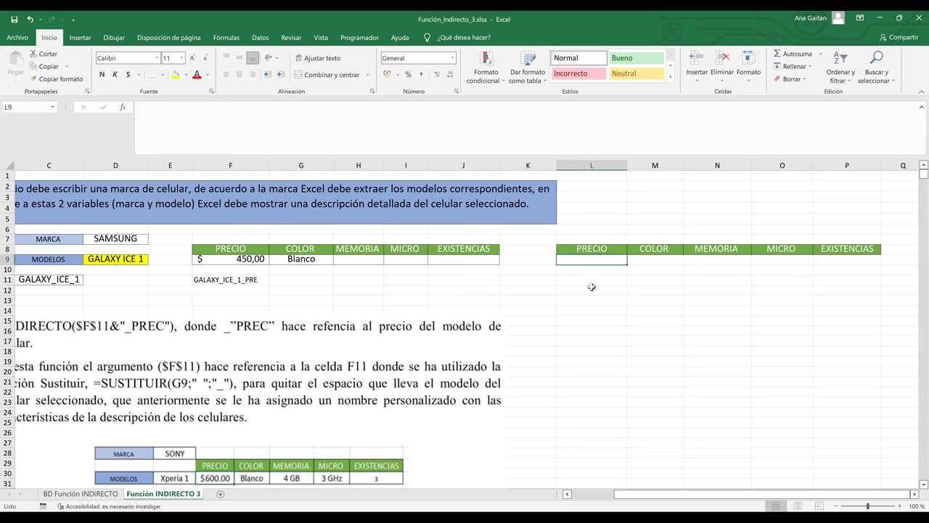
{"action": "type", "text": "=BUSCARV("}
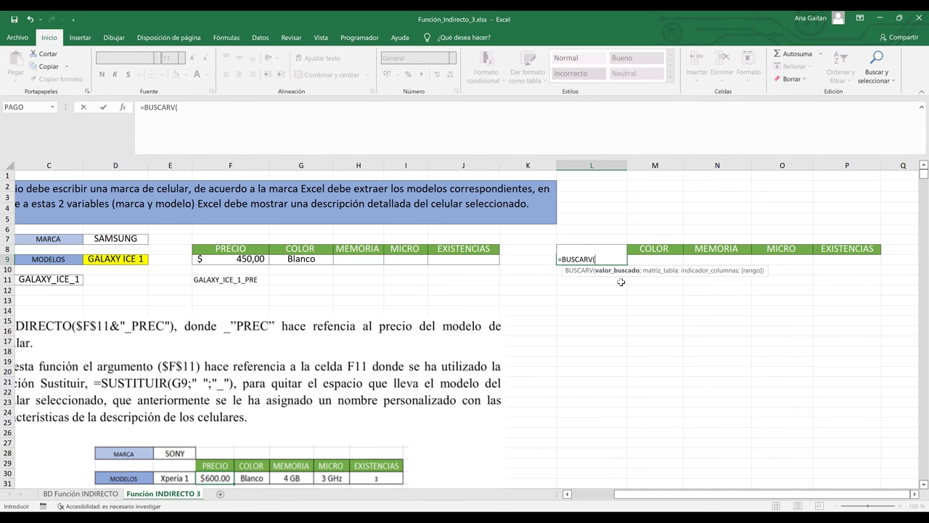
Set D9 as the lookup value and 'BD Función INDIRECTO'!C5:H25 as the table range.
{"action": "left_click", "coordinate": [128, 261]}
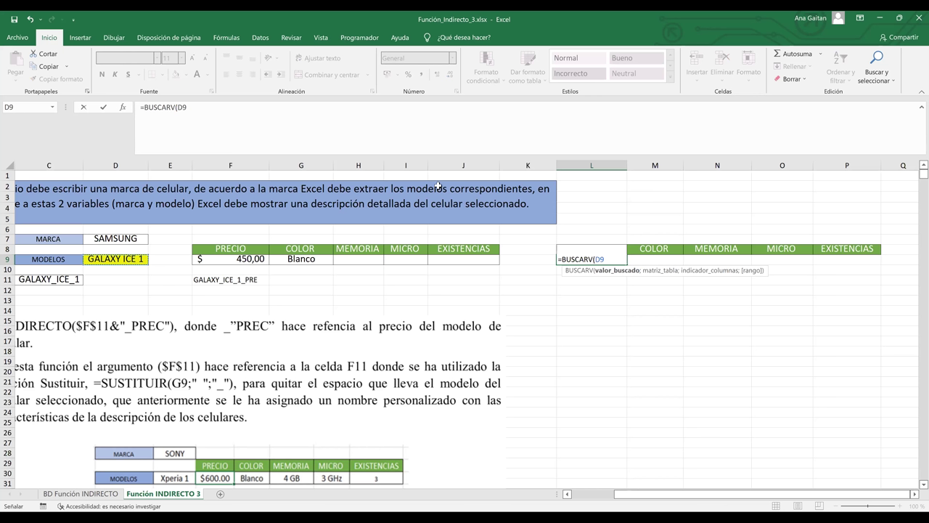
{"action": "type", "text": ";"}
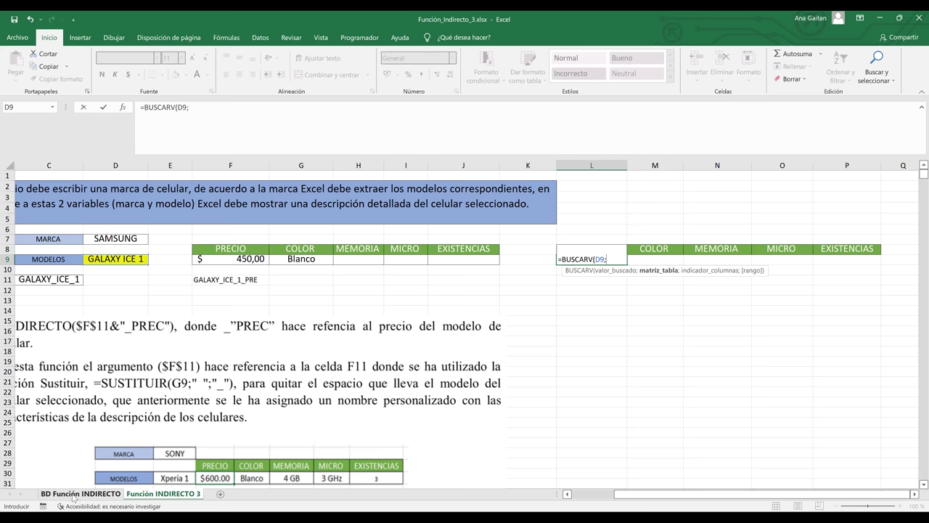
{"action": "left_click", "coordinate": [73, 496]}
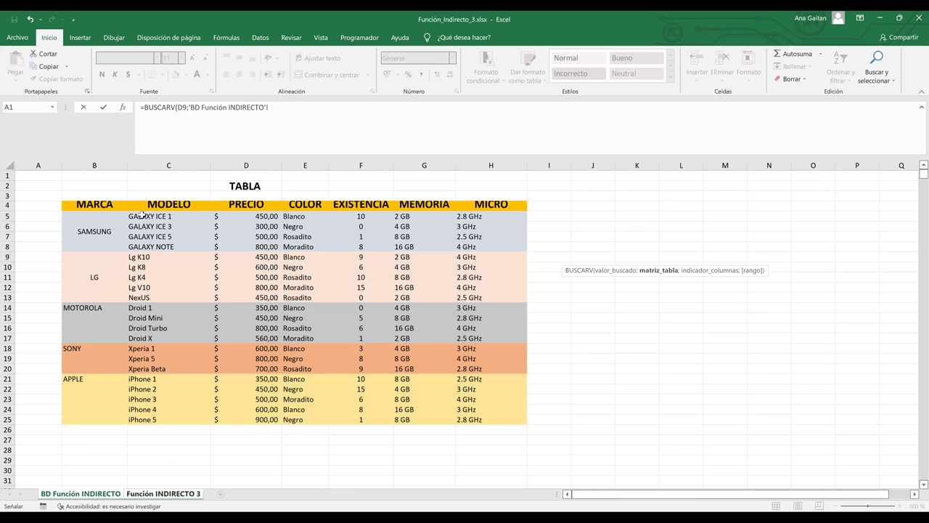
{"action": "left_click", "coordinate": [142, 216]}
{"action": "left_click", "coordinate": [514, 417], "text": "shift"}
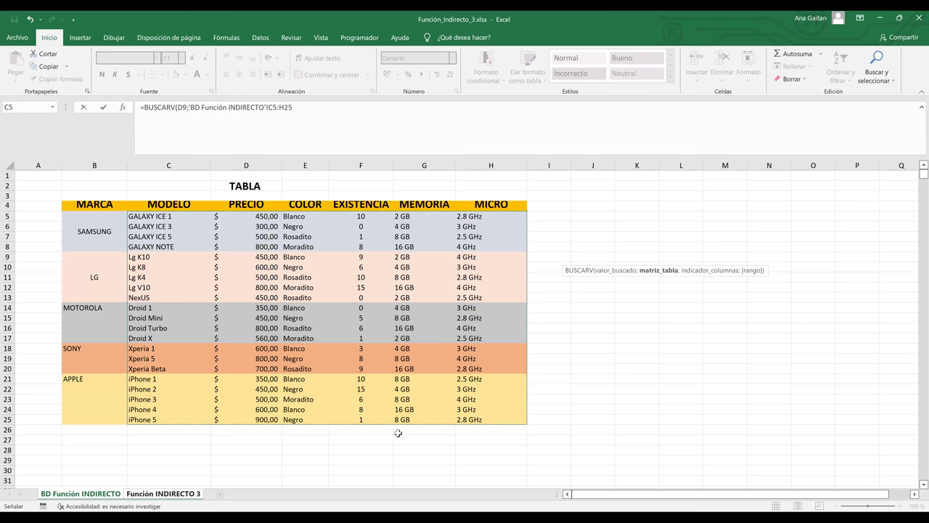
Complete =BUSCARV(D9;'BD Función INDIRECTO'!C5:H25;3;FALSO), removing a stray sheet reference.
{"action": "left_click", "coordinate": [322, 118]}
{"action": "type", "text": ";"}
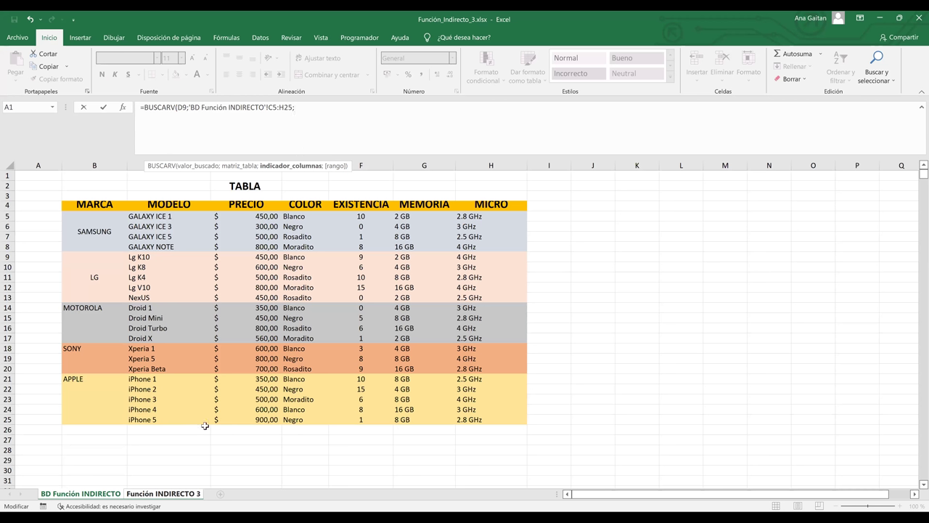
{"action": "left_click", "coordinate": [163, 495]}
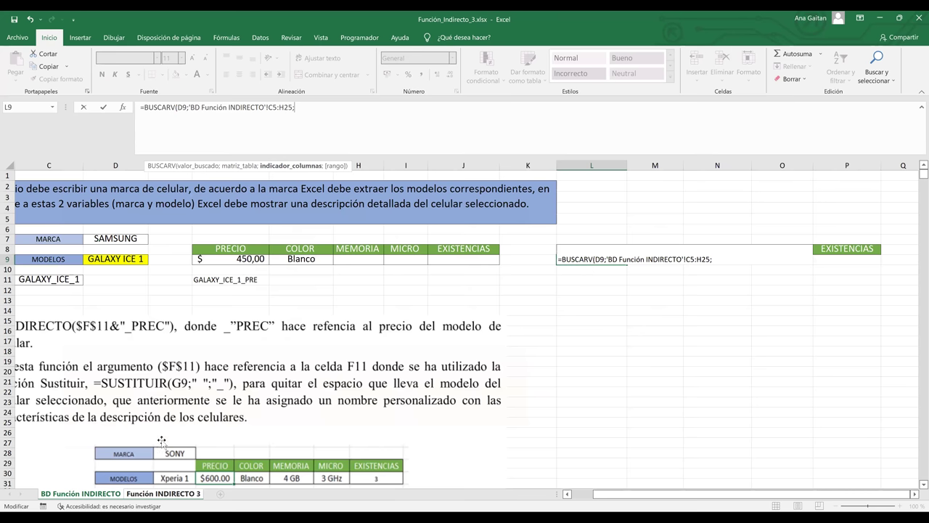
{"action": "left_click", "coordinate": [101, 496]}
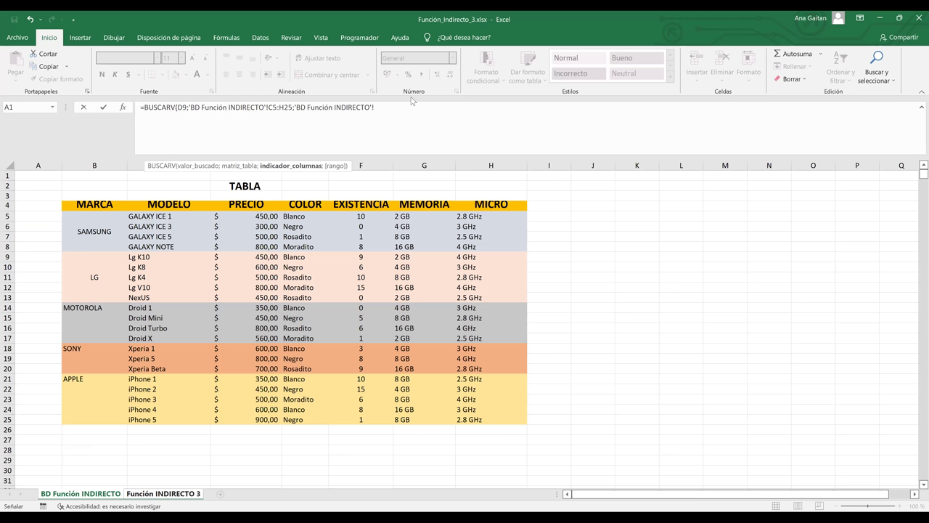
{"action": "key", "text": "BackSpace"}
{"action": "key", "text": "BackSpace"}
{"action": "key", "text": "BackSpace"}
{"action": "key", "text": "BackSpace"}
{"action": "key", "text": "BackSpace"}
{"action": "key", "text": "BackSpace"}
{"action": "key", "text": "BackSpace"}
{"action": "key", "text": "BackSpace"}
{"action": "key", "text": "BackSpace"}
{"action": "key", "text": "BackSpace"}
{"action": "key", "text": "BackSpace"}
{"action": "key", "text": "BackSpace"}
{"action": "key", "text": "BackSpace"}
{"action": "key", "text": "BackSpace"}
{"action": "key", "text": "BackSpace"}
{"action": "key", "text": "BackSpace"}
{"action": "key", "text": "BackSpace"}
{"action": "key", "text": "BackSpace"}
{"action": "key", "text": "BackSpace"}
{"action": "key", "text": "BackSpace"}
{"action": "key", "text": "BackSpace"}
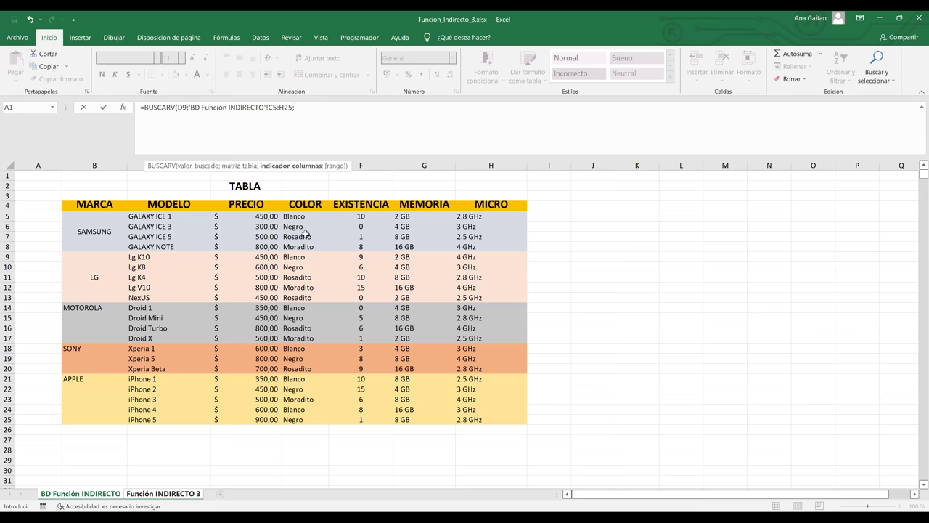
{"action": "type", "text": "3;"}
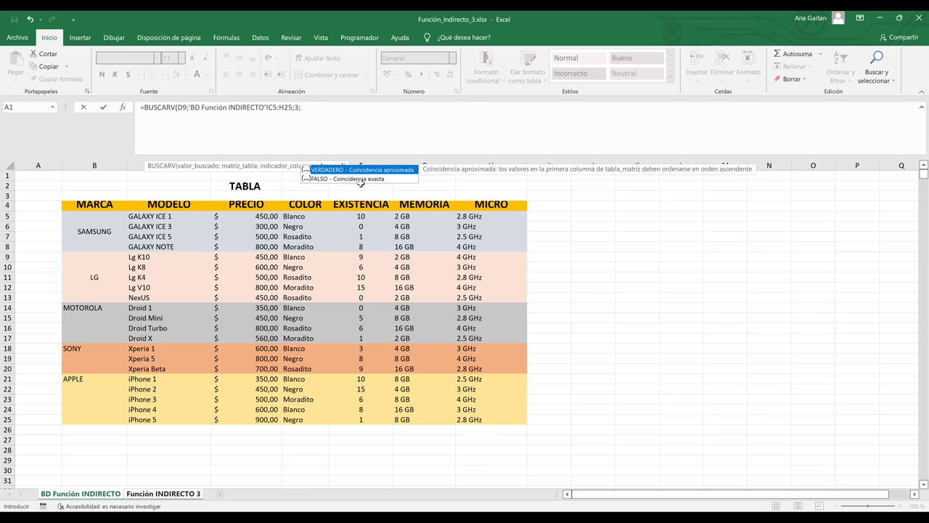
{"action": "type", "text": "fa"}
{"action": "double_click", "coordinate": [351, 179]}
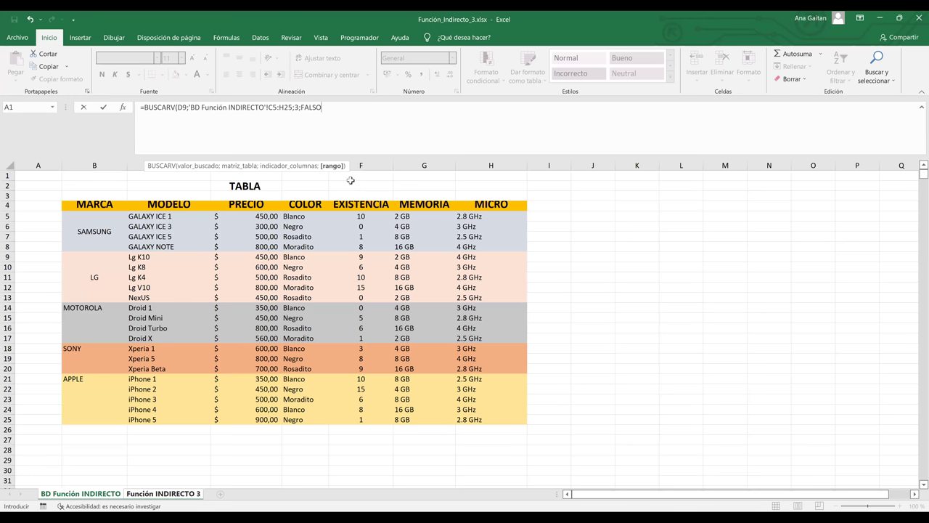
{"action": "type", "text": ")"}
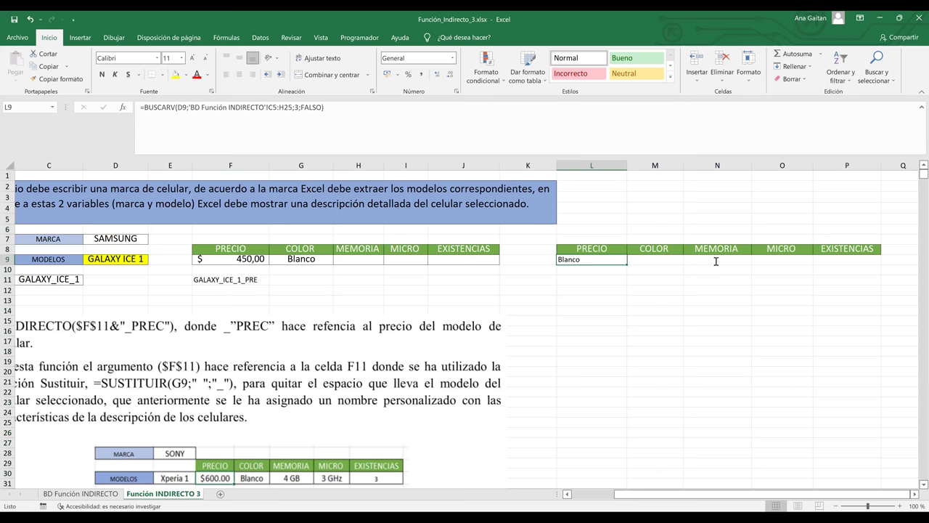
Change the lookup's column index from 3 to 2 so L9 returns 450.
{"action": "key", "text": "F2"}
{"action": "left_click", "coordinate": [716, 261]}
{"action": "key", "text": "BackSpace"}
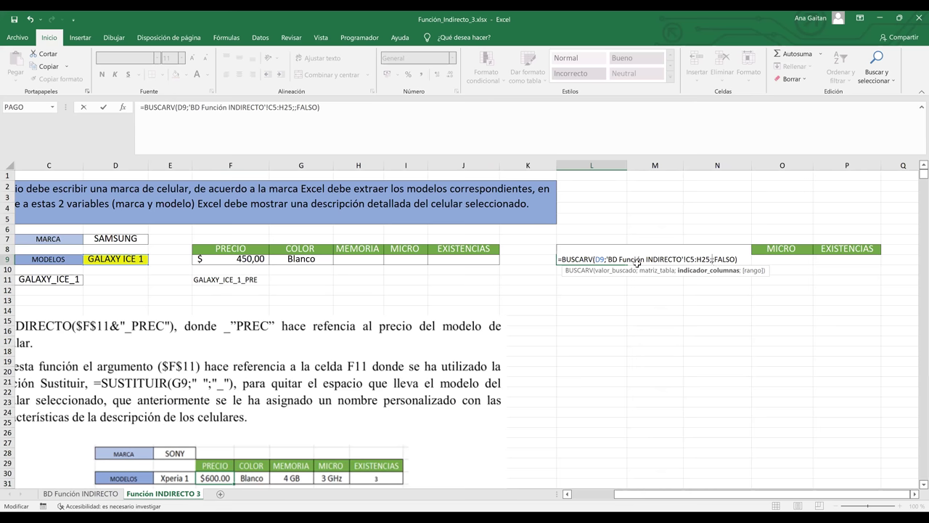
{"action": "type", "text": "2"}
{"action": "key", "text": "Return"}
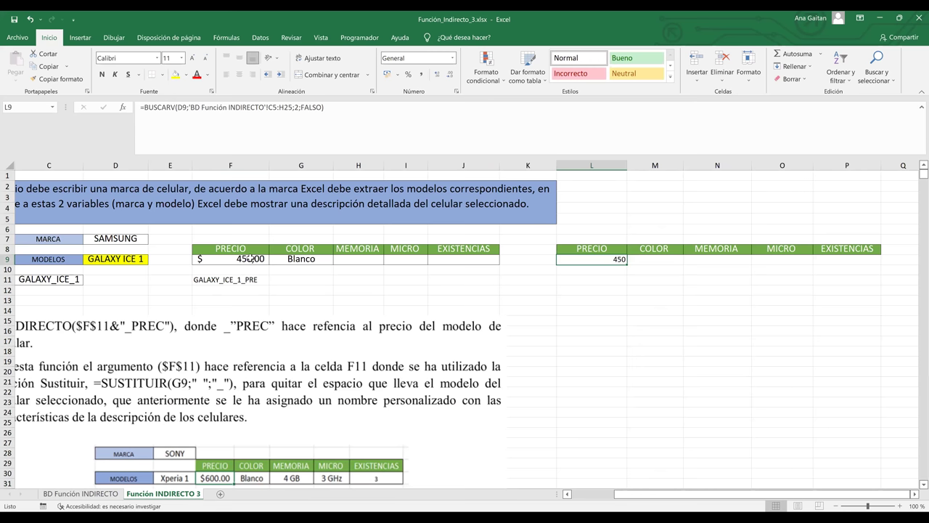
Compare the first table's PRECIO formula with the second table's COLOR and PRECIO cells.
{"action": "left_click", "coordinate": [250, 258]}
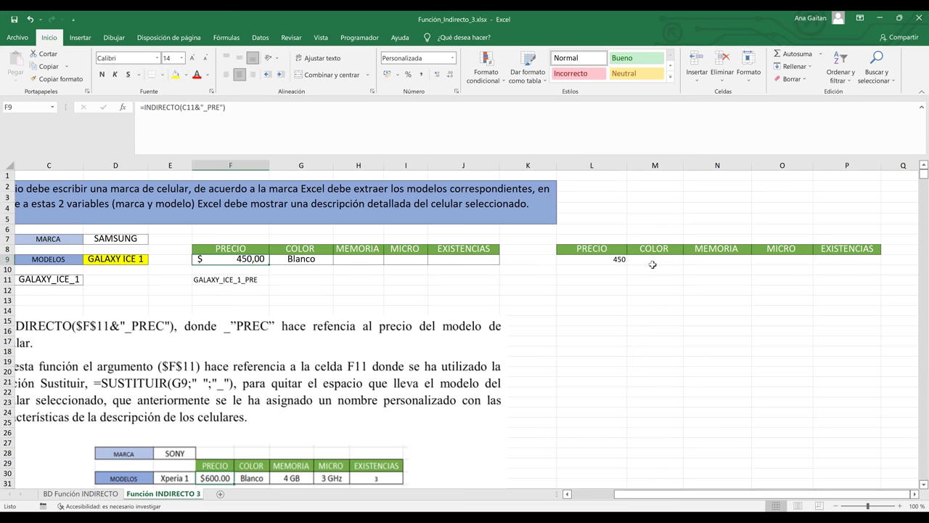
{"action": "left_click", "coordinate": [629, 262]}
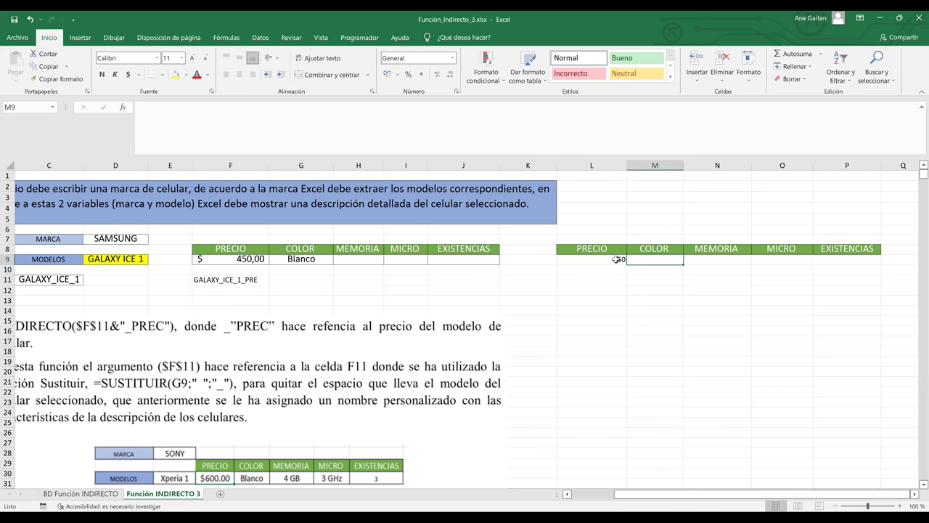
{"action": "left_click", "coordinate": [616, 259]}
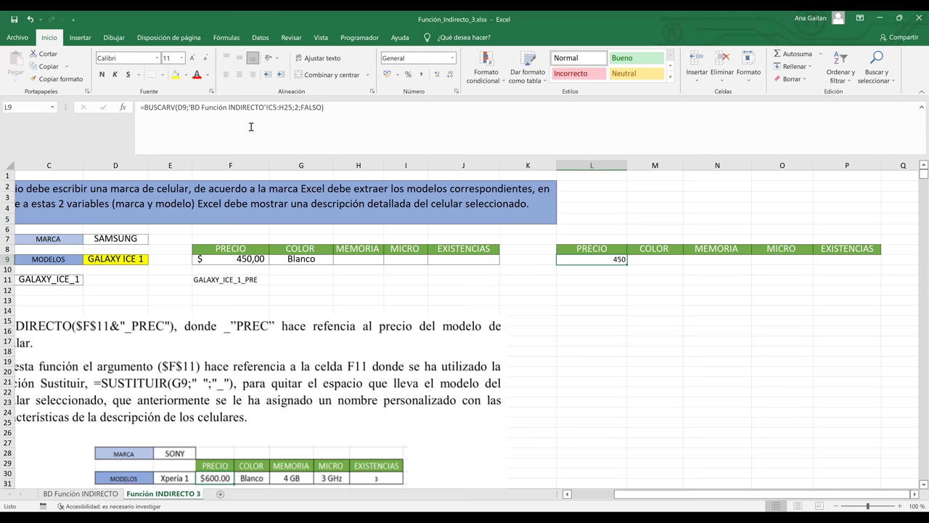
Make the lookup value and range absolute ($D$4, $C$5:$H$25) in the PRECIO formula.
{"action": "left_click", "coordinate": [182, 107]}
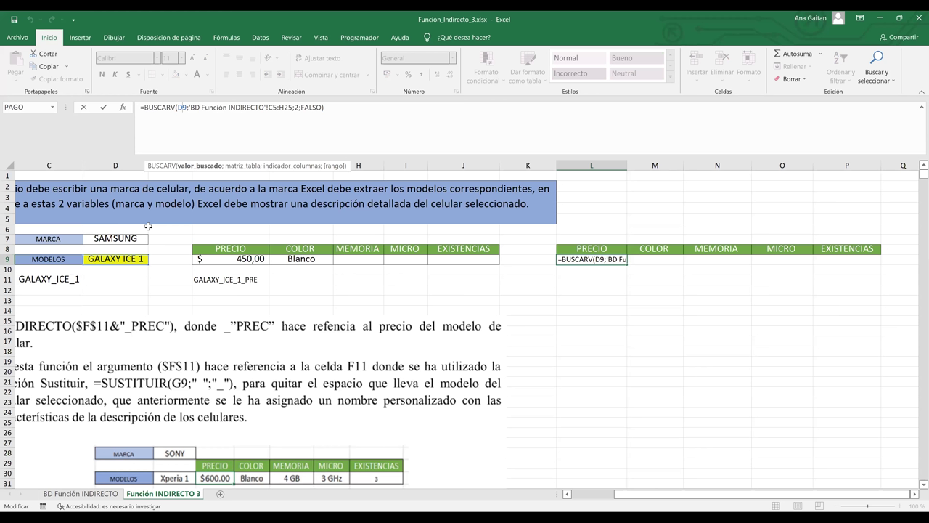
{"action": "key", "text": "F4"}
{"action": "left_click", "coordinate": [281, 108]}
{"action": "key", "text": "F4"}
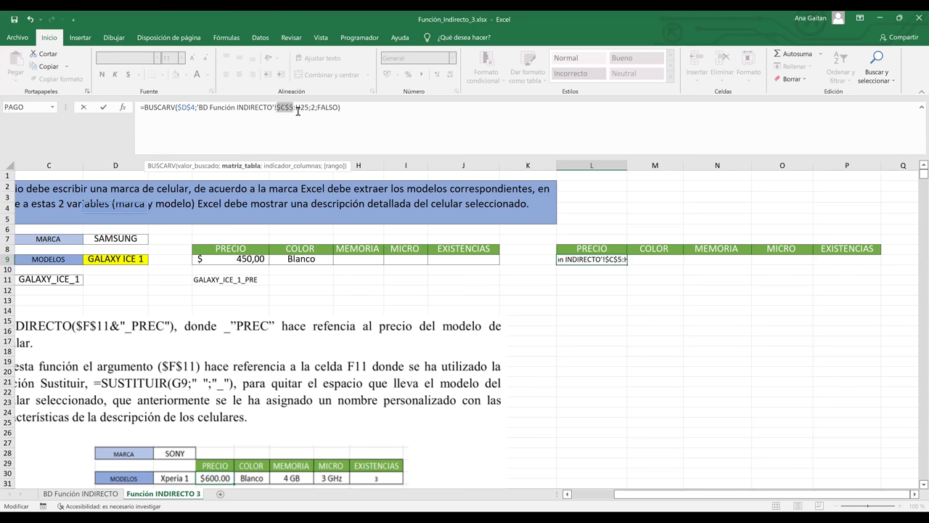
{"action": "left_click", "coordinate": [300, 107]}
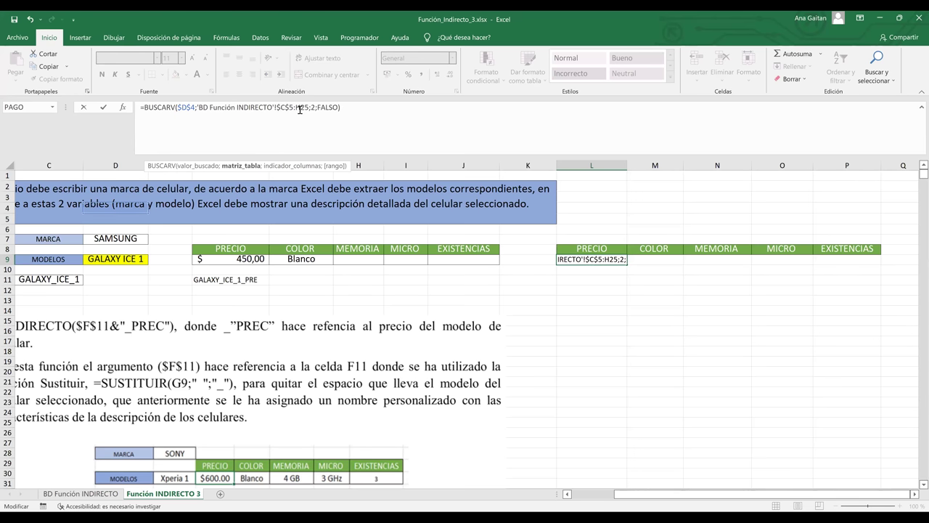
{"action": "key", "text": "F4"}
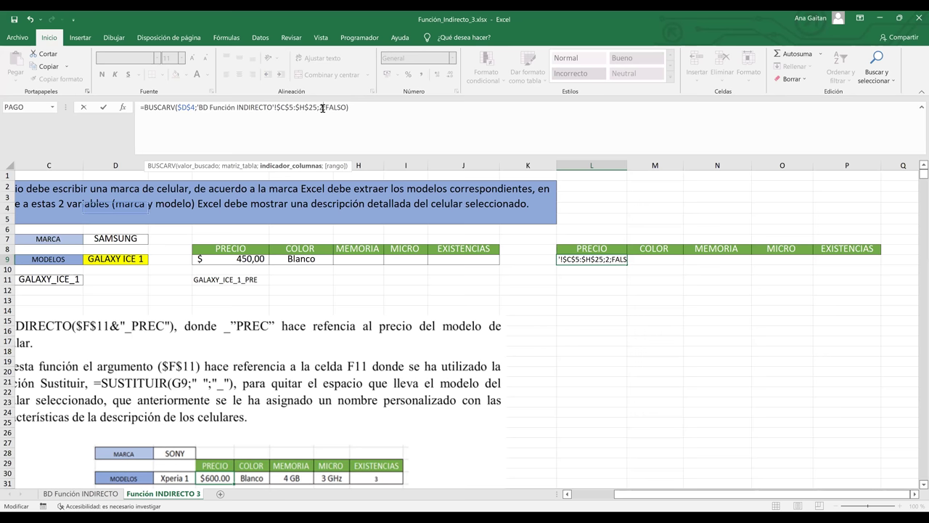
{"action": "key", "text": "Return"}
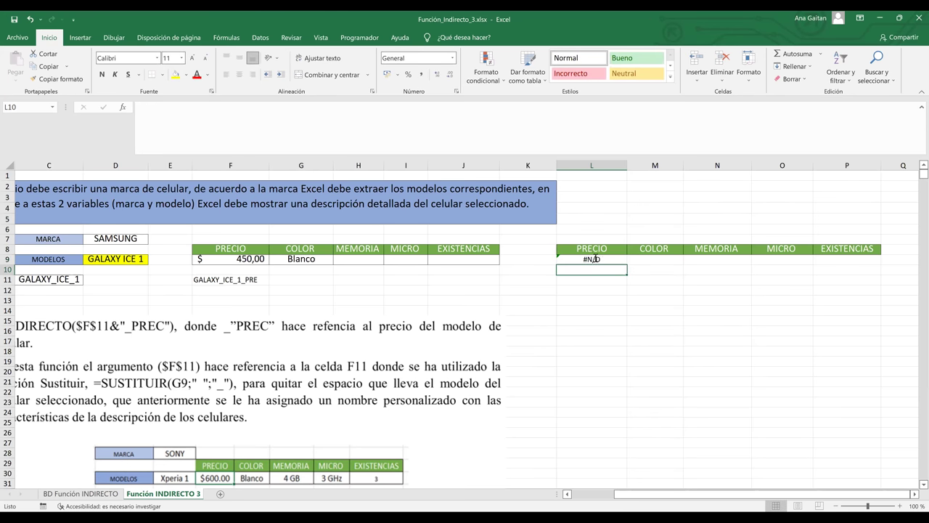
Change the lookup value in L9's BUSCARV formula from $D$4 back to relative D4.
{"action": "double_click", "coordinate": [595, 258]}
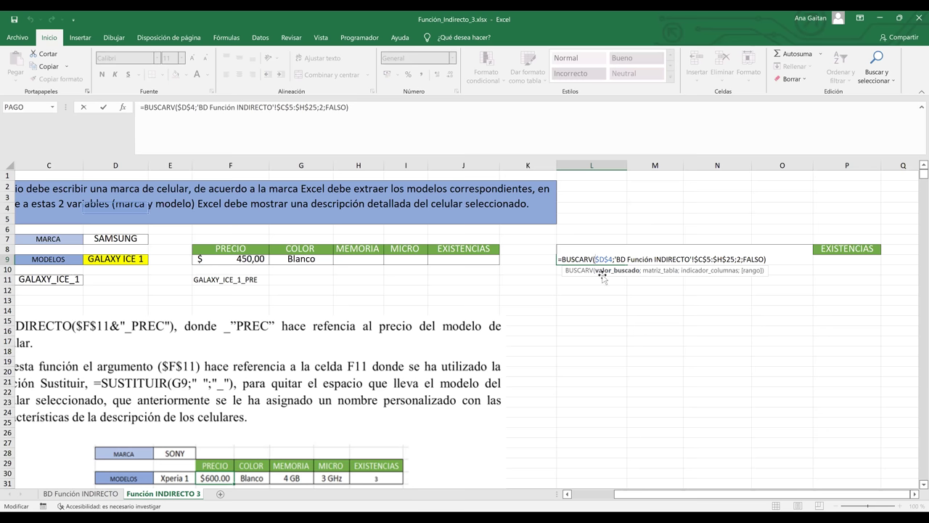
{"action": "key", "text": "Return"}
{"action": "left_click", "coordinate": [599, 259]}
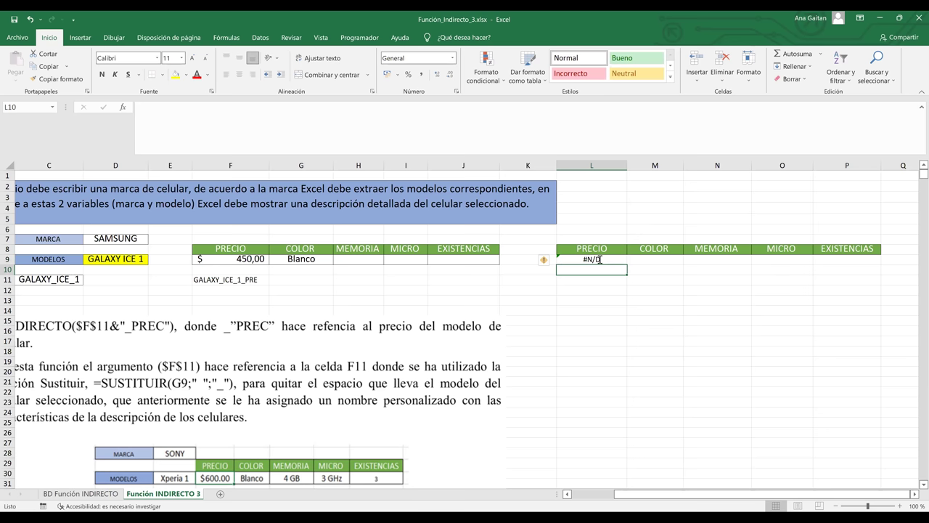
{"action": "left_click", "coordinate": [193, 109]}
{"action": "left_click", "coordinate": [187, 107]}
{"action": "key", "text": "F4"}
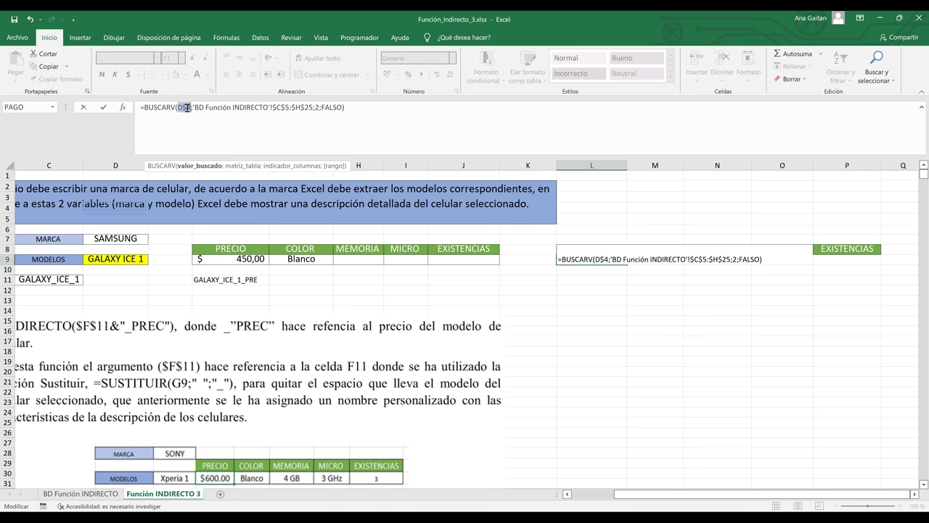
{"action": "key", "text": "F4"}
{"action": "key", "text": "F4"}
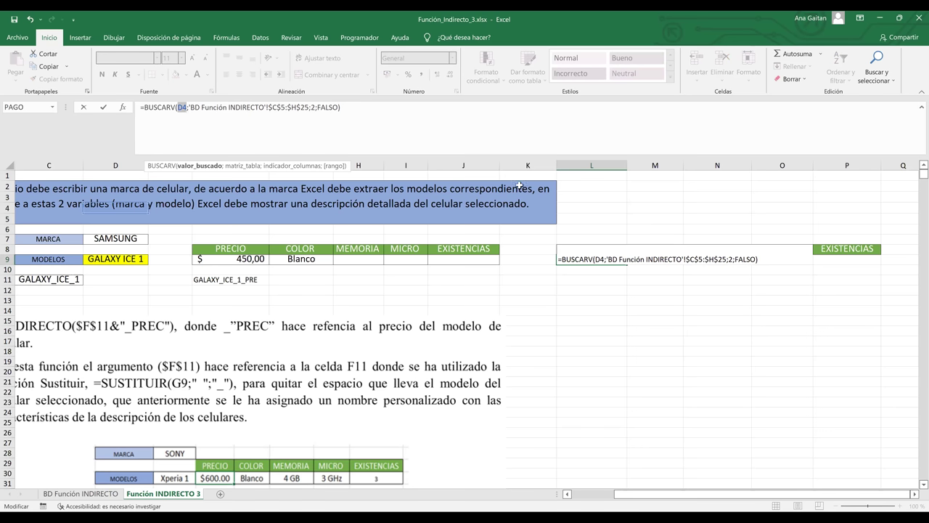
{"action": "key", "text": "Return"}
Make the table range relative again as 'BD Función INDIRECTO'!C5:H25; PRECIO still shows #N/D.
{"action": "left_click", "coordinate": [585, 257]}
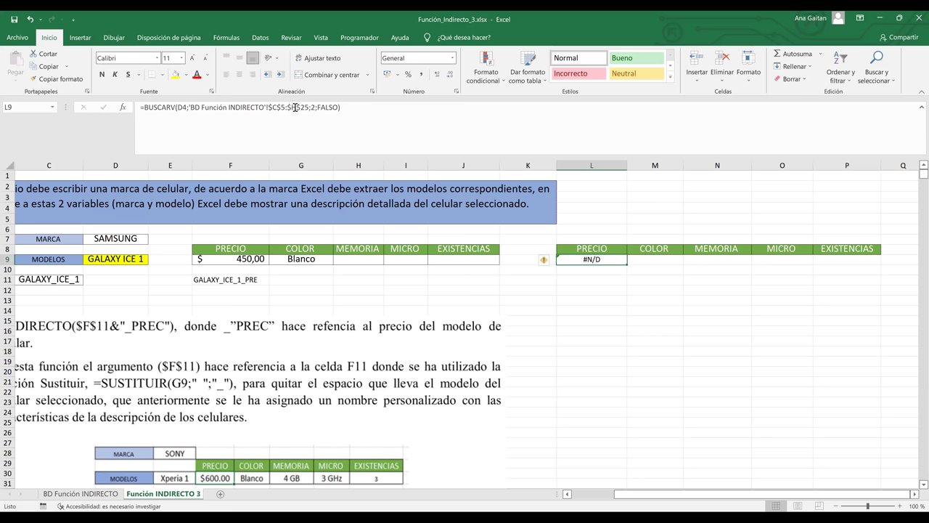
{"action": "left_click", "coordinate": [295, 107]}
{"action": "key", "text": "F4"}
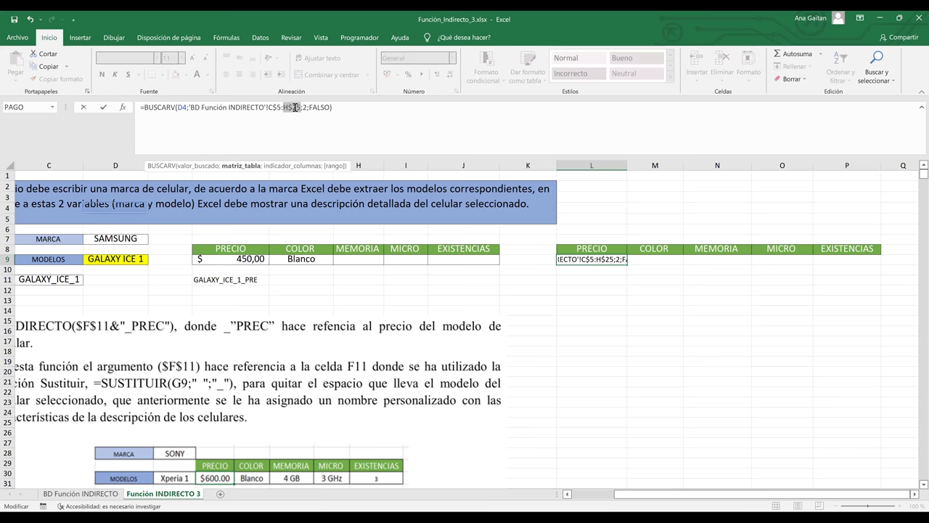
{"action": "key", "text": "F4"}
{"action": "key", "text": "F4"}
{"action": "key", "text": "ctrl+Return"}
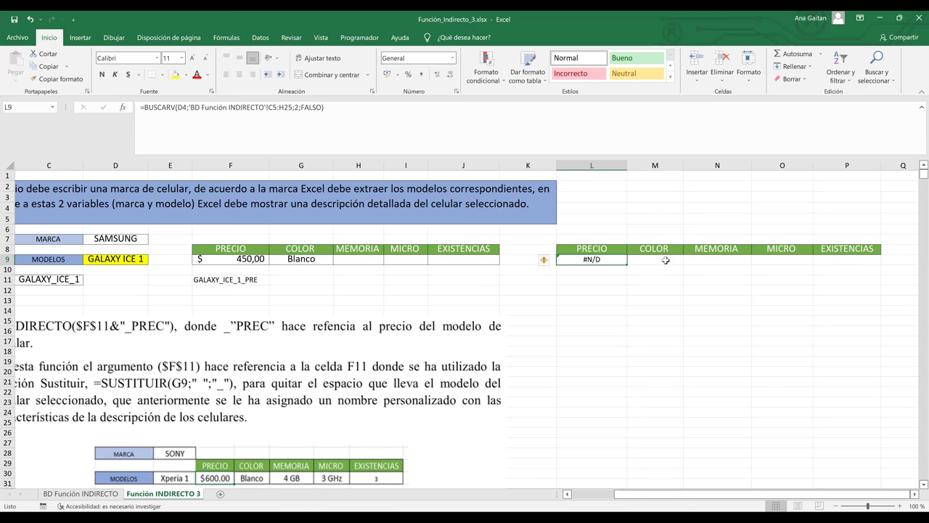
{"action": "left_click", "coordinate": [665, 260]}
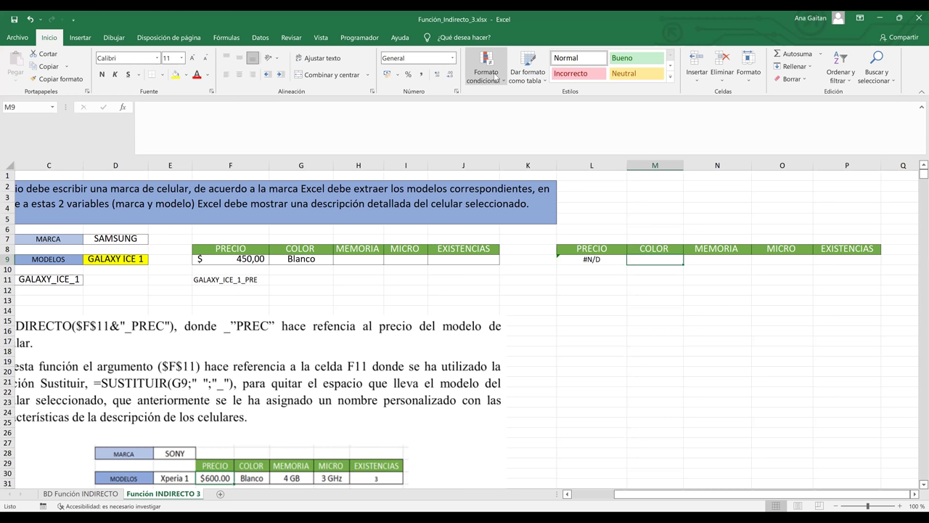